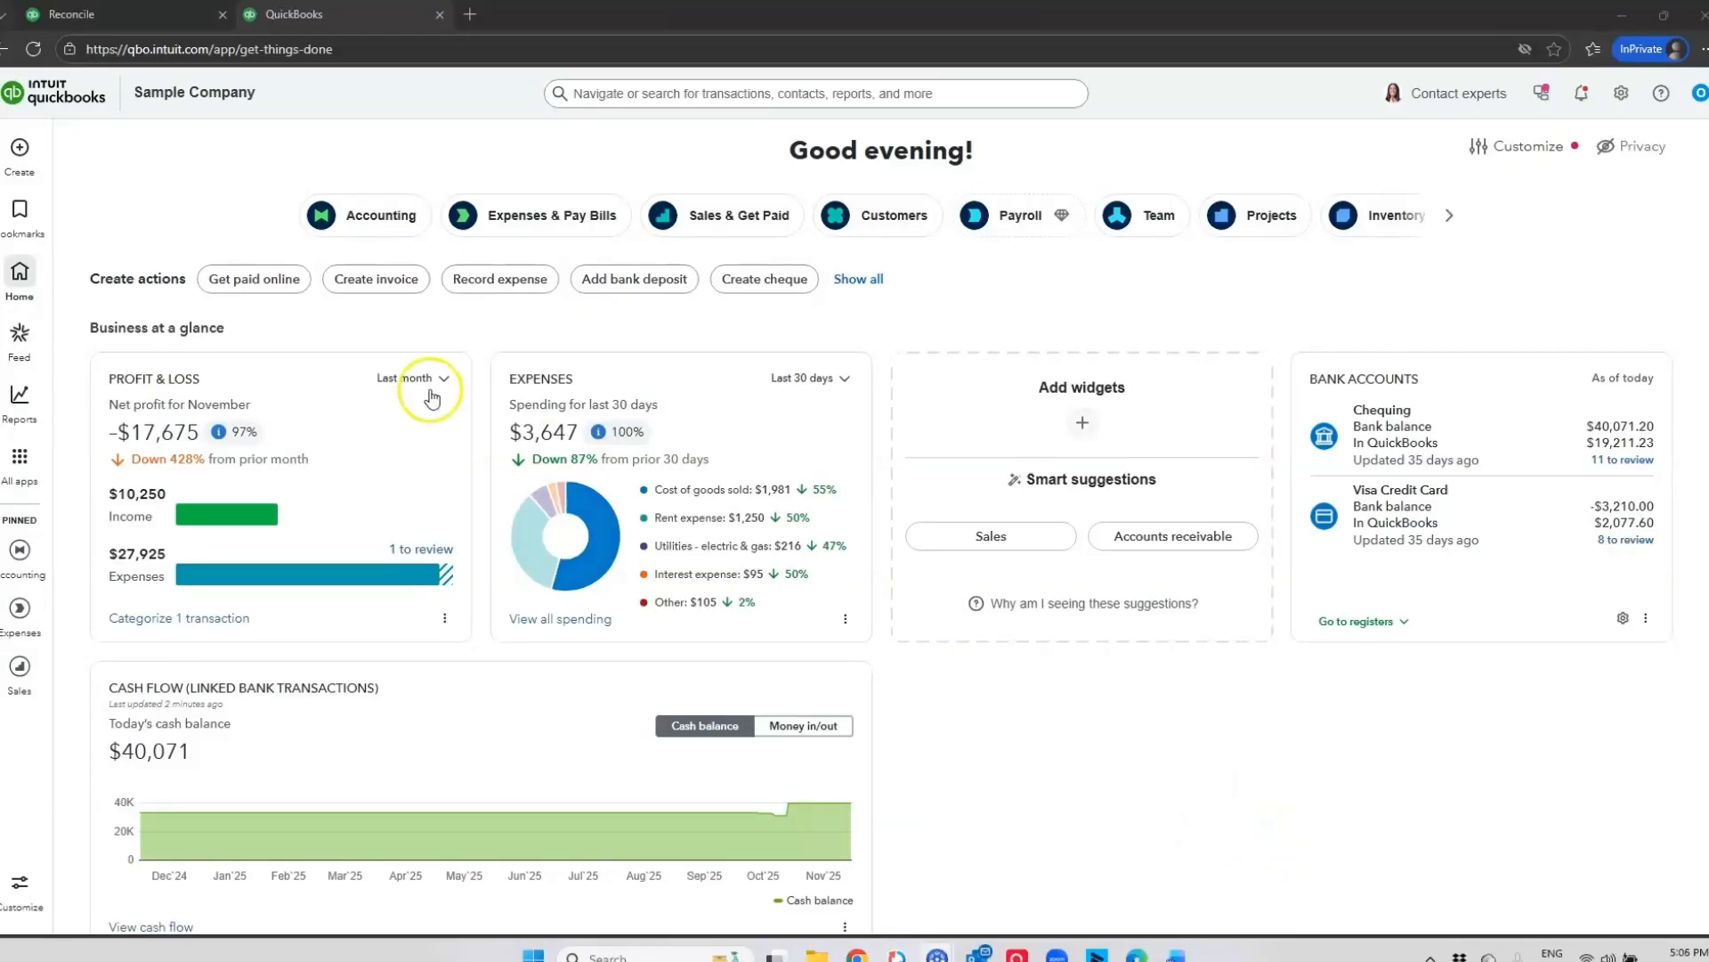
- Start a new supplier bill, enter 612 as the bill number, and set the terms to Net 15
{"action": "left_click", "coordinate": [21, 152]}
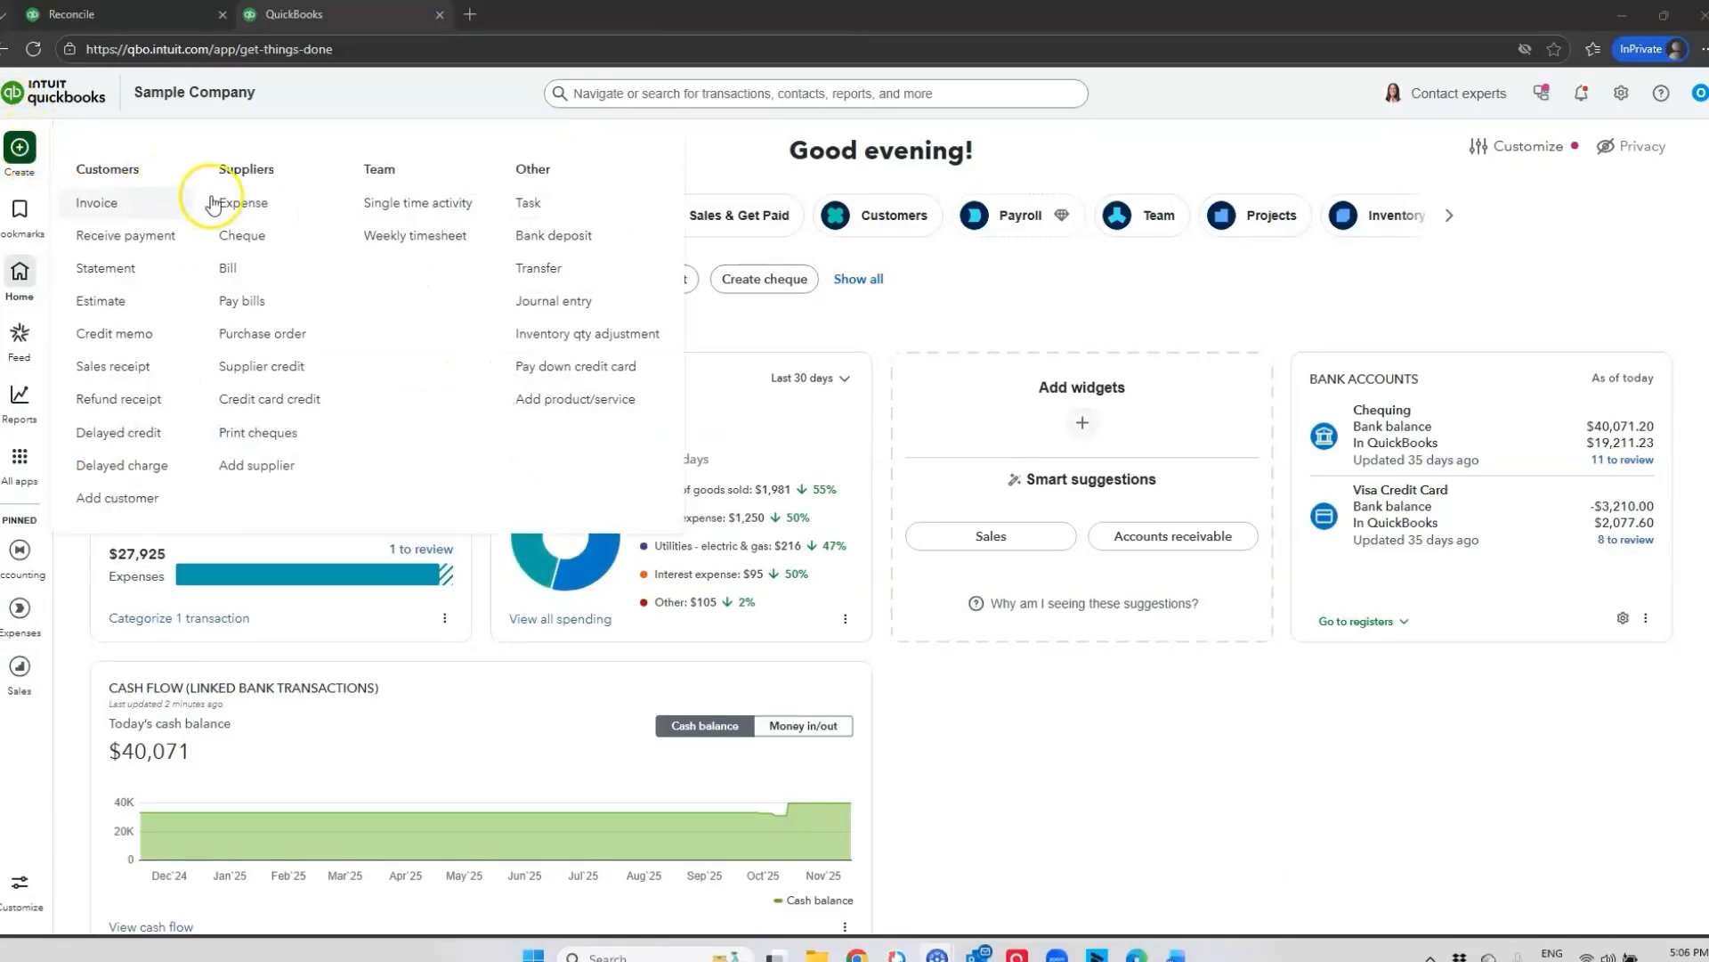
{"action": "left_click", "coordinate": [234, 271]}
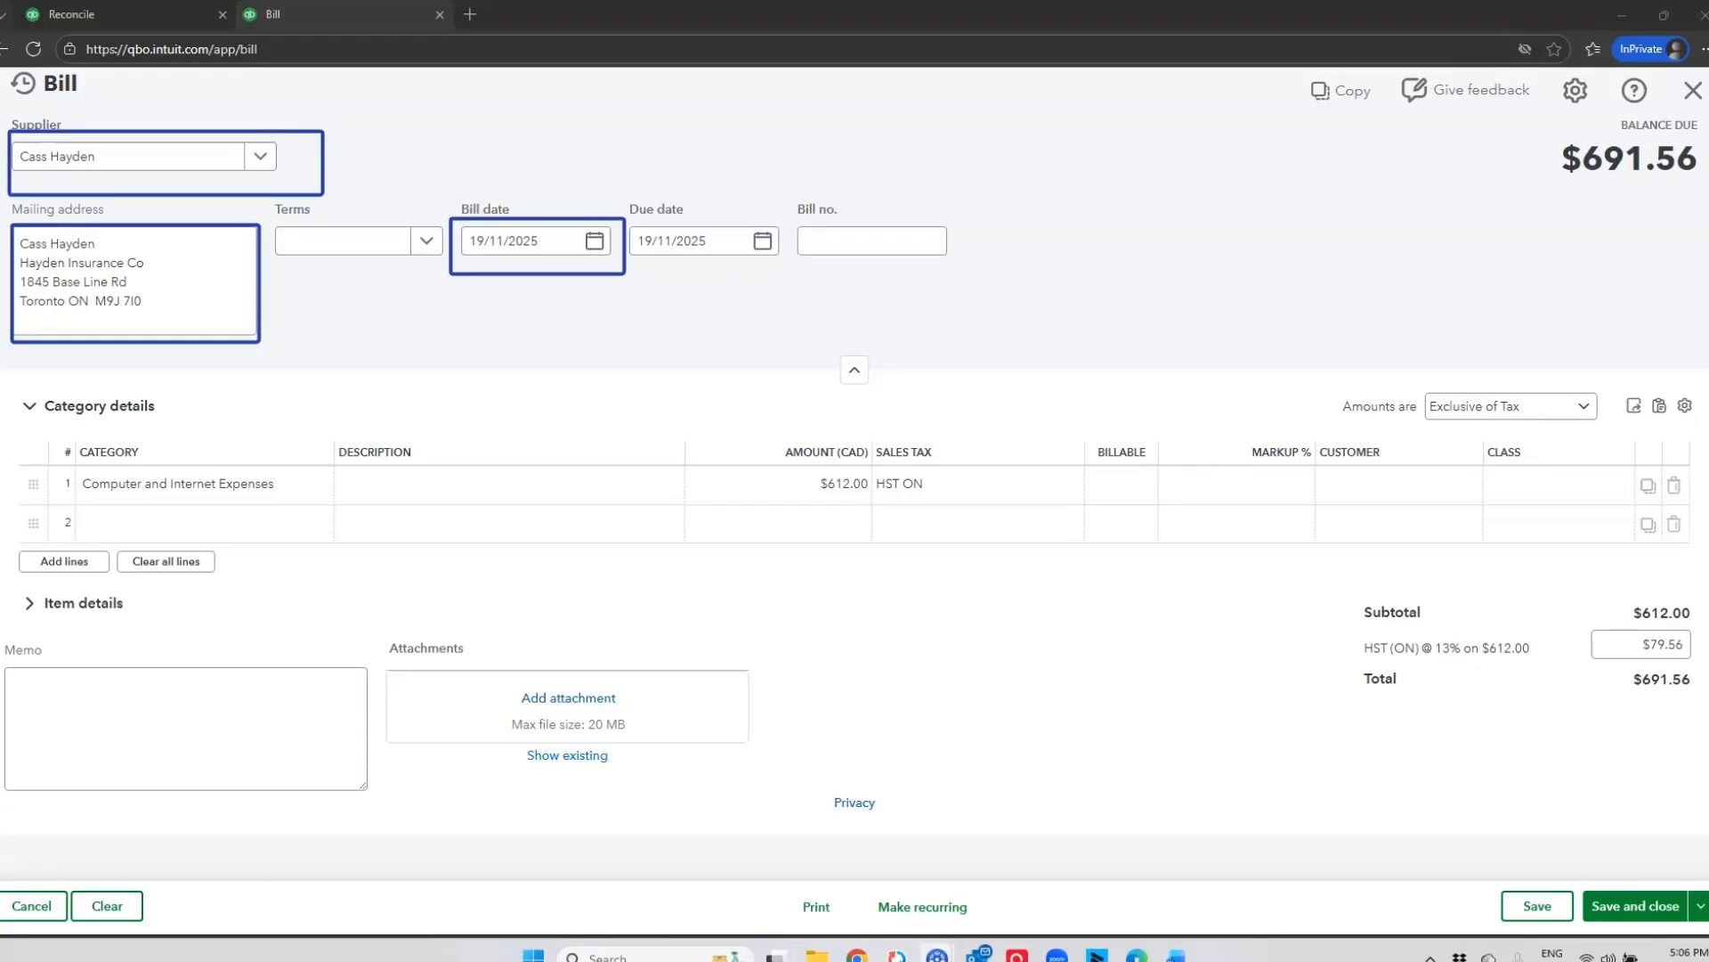
{"action": "left_click", "coordinate": [853, 244]}
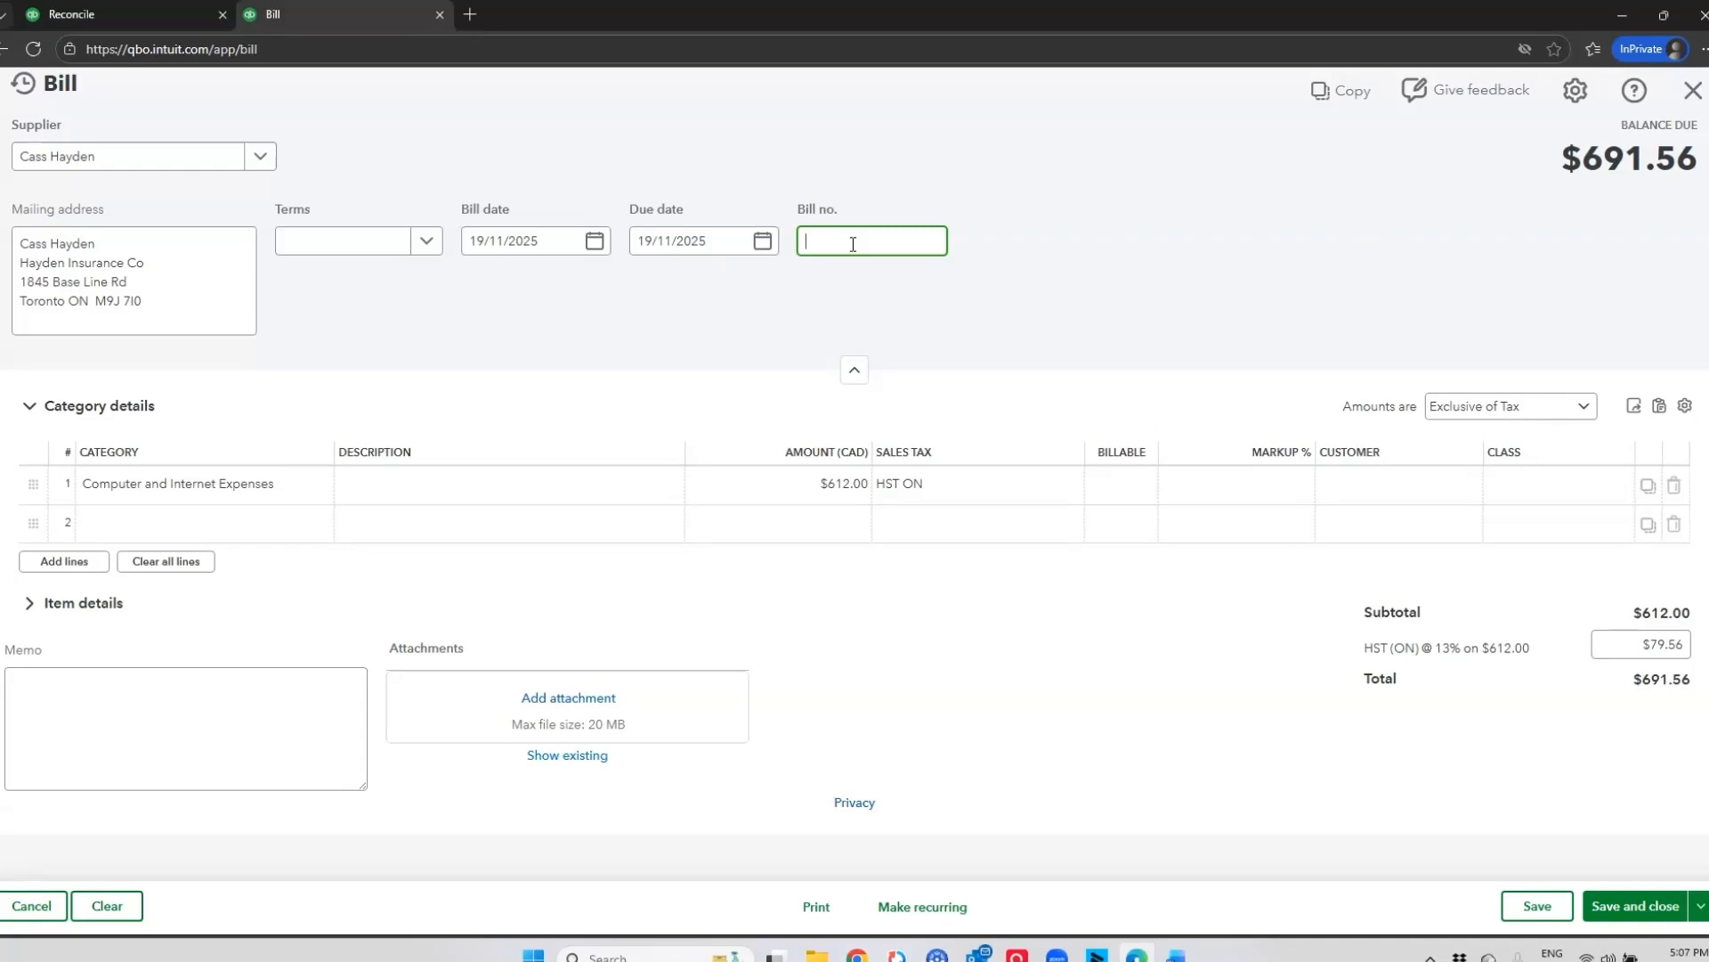
{"action": "type", "text": "612"}
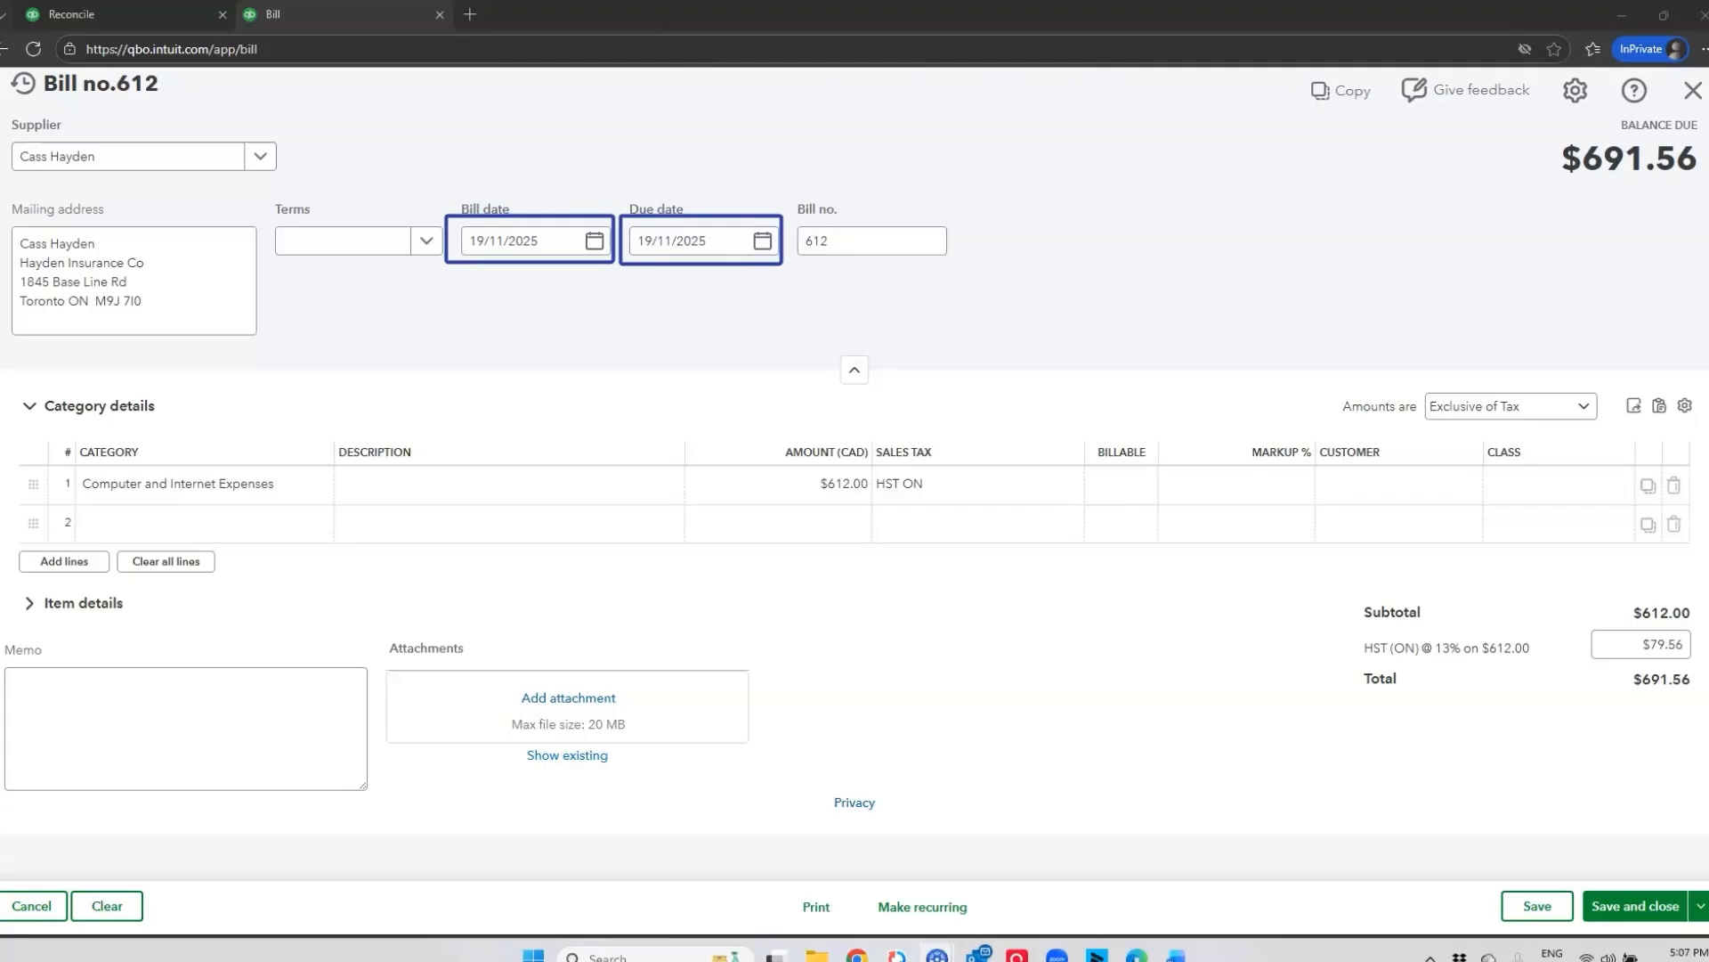
{"action": "left_click", "coordinate": [424, 241]}
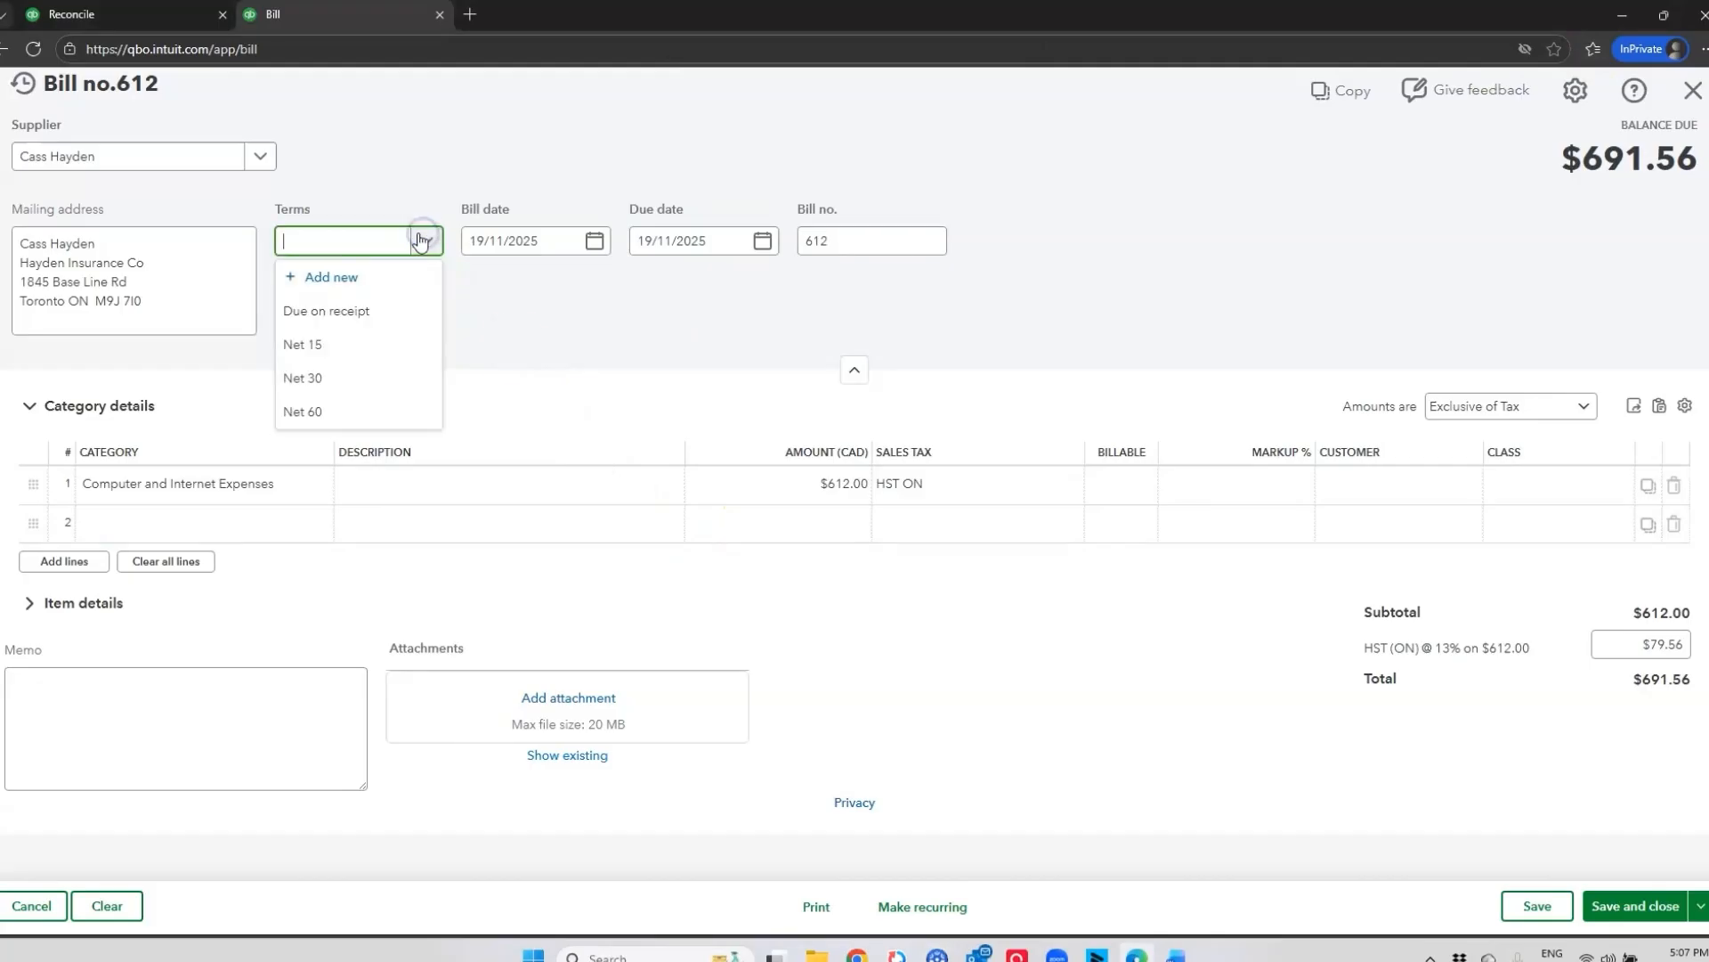
{"action": "left_click", "coordinate": [326, 348]}
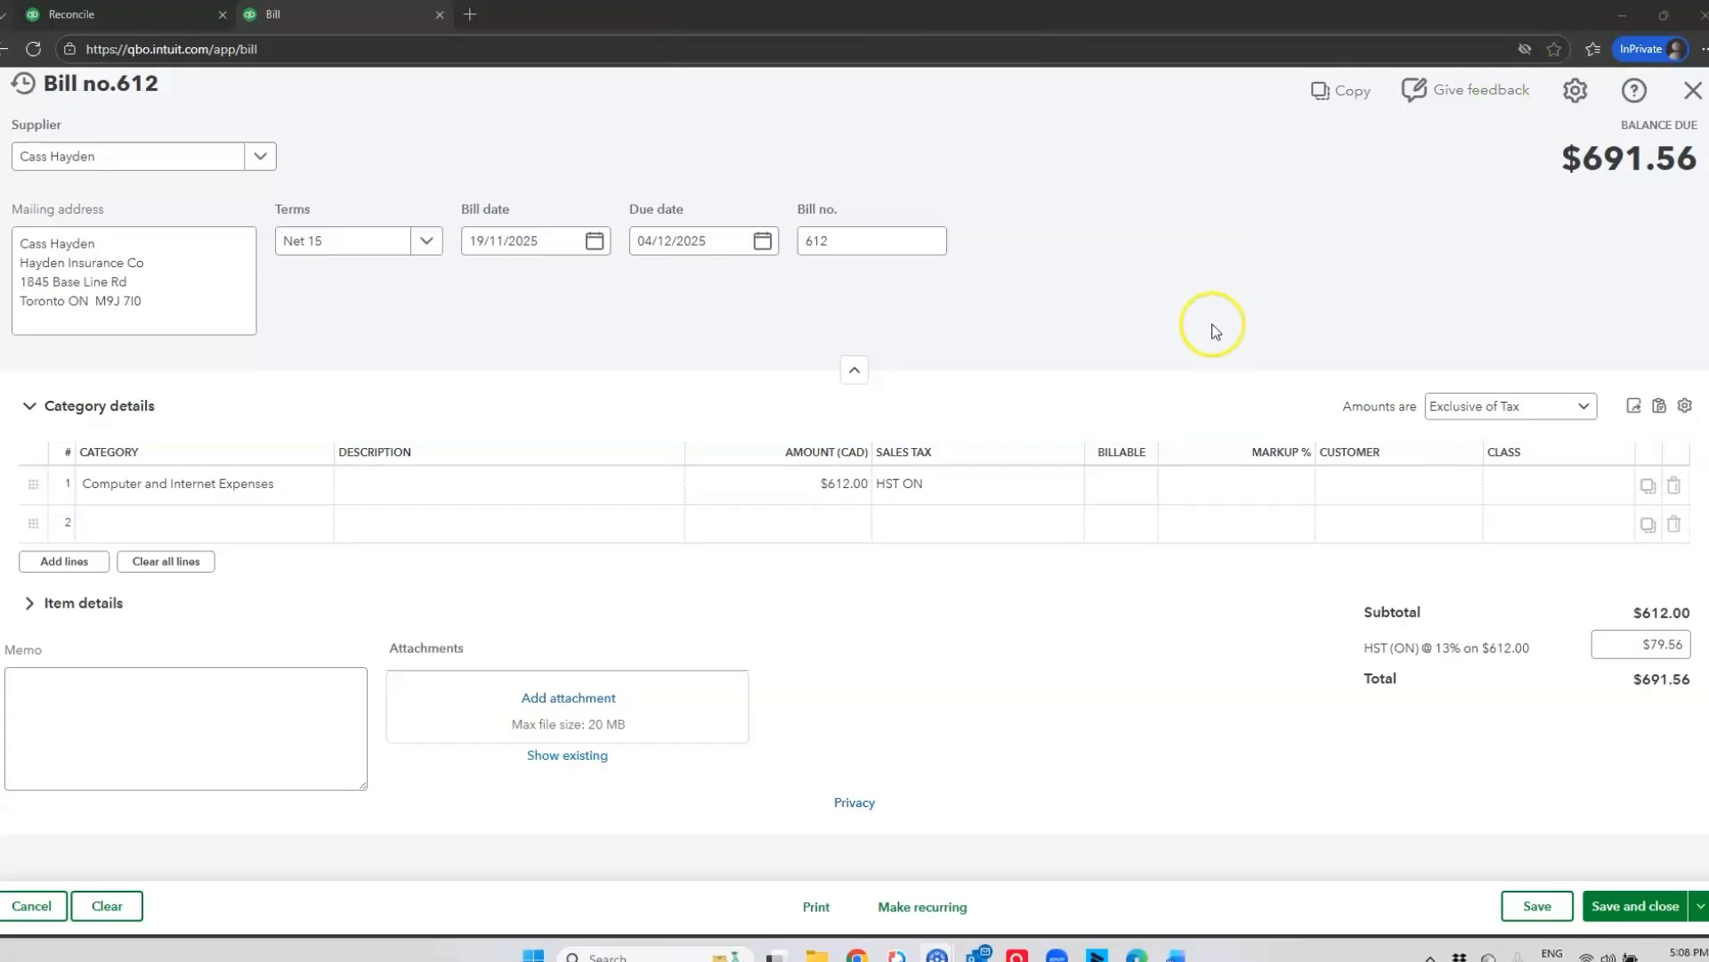
- Set the Computer and Internet Expenses line's amount to 850, then save the bill and start a new one
{"action": "left_click", "coordinate": [817, 487]}
{"action": "type", "text": "850"}
{"action": "key", "text": "Tab"}
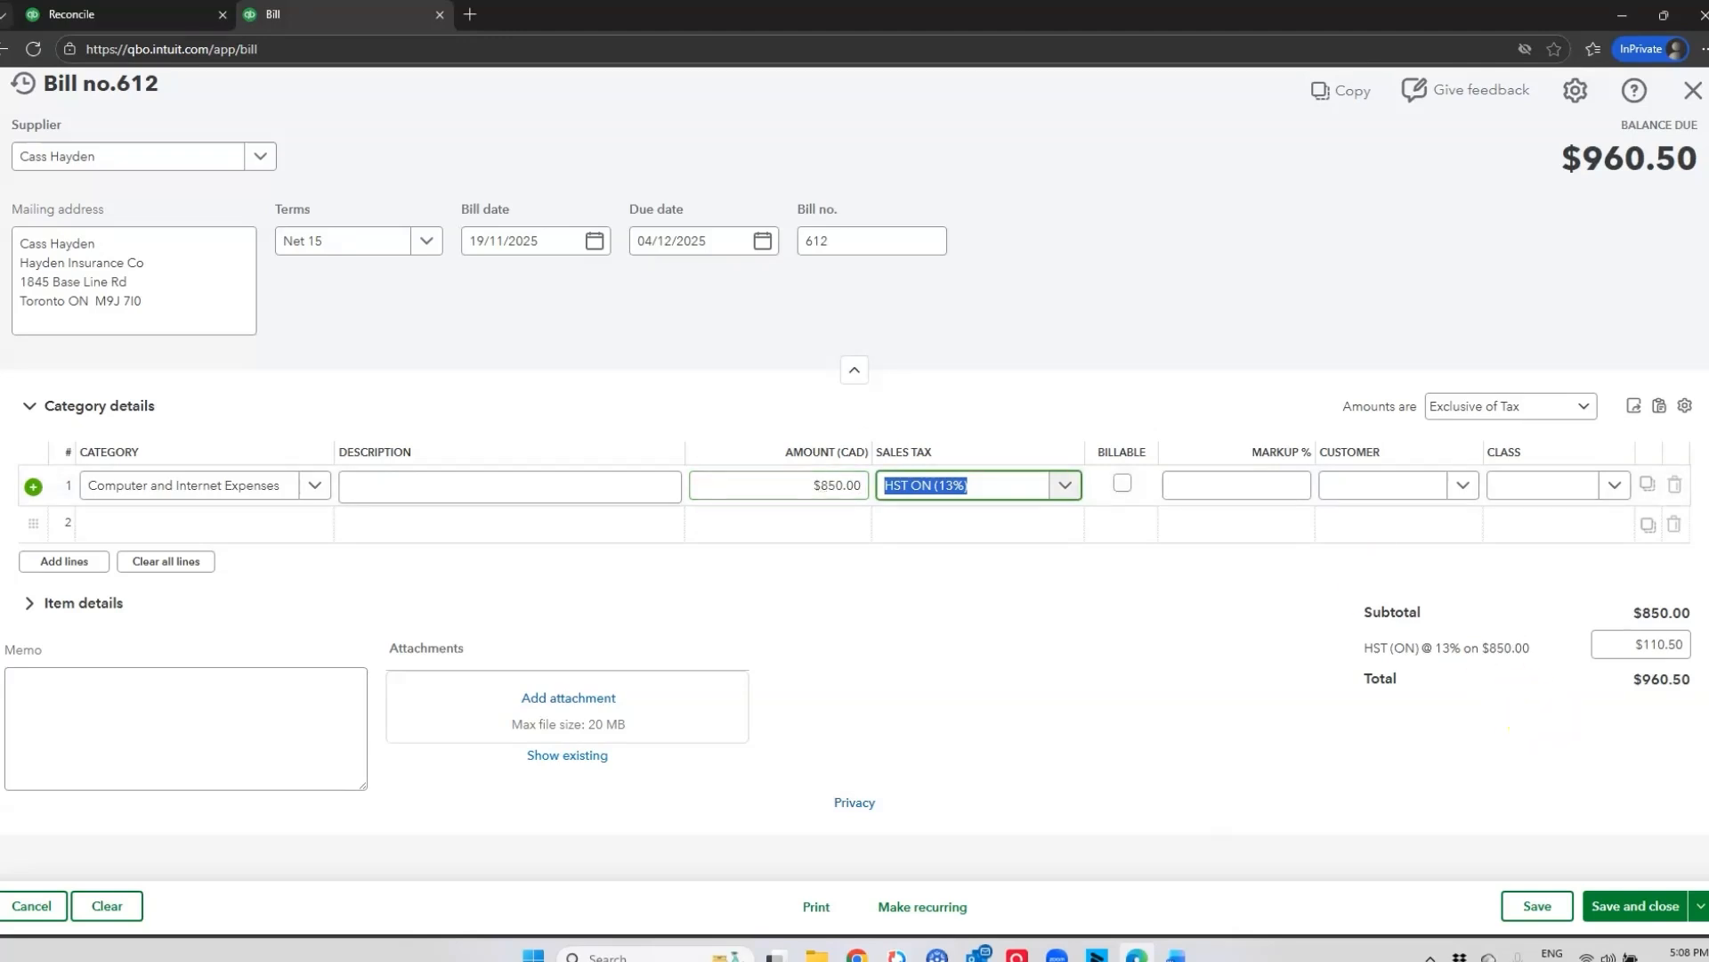
{"action": "left_click", "coordinate": [1701, 906]}
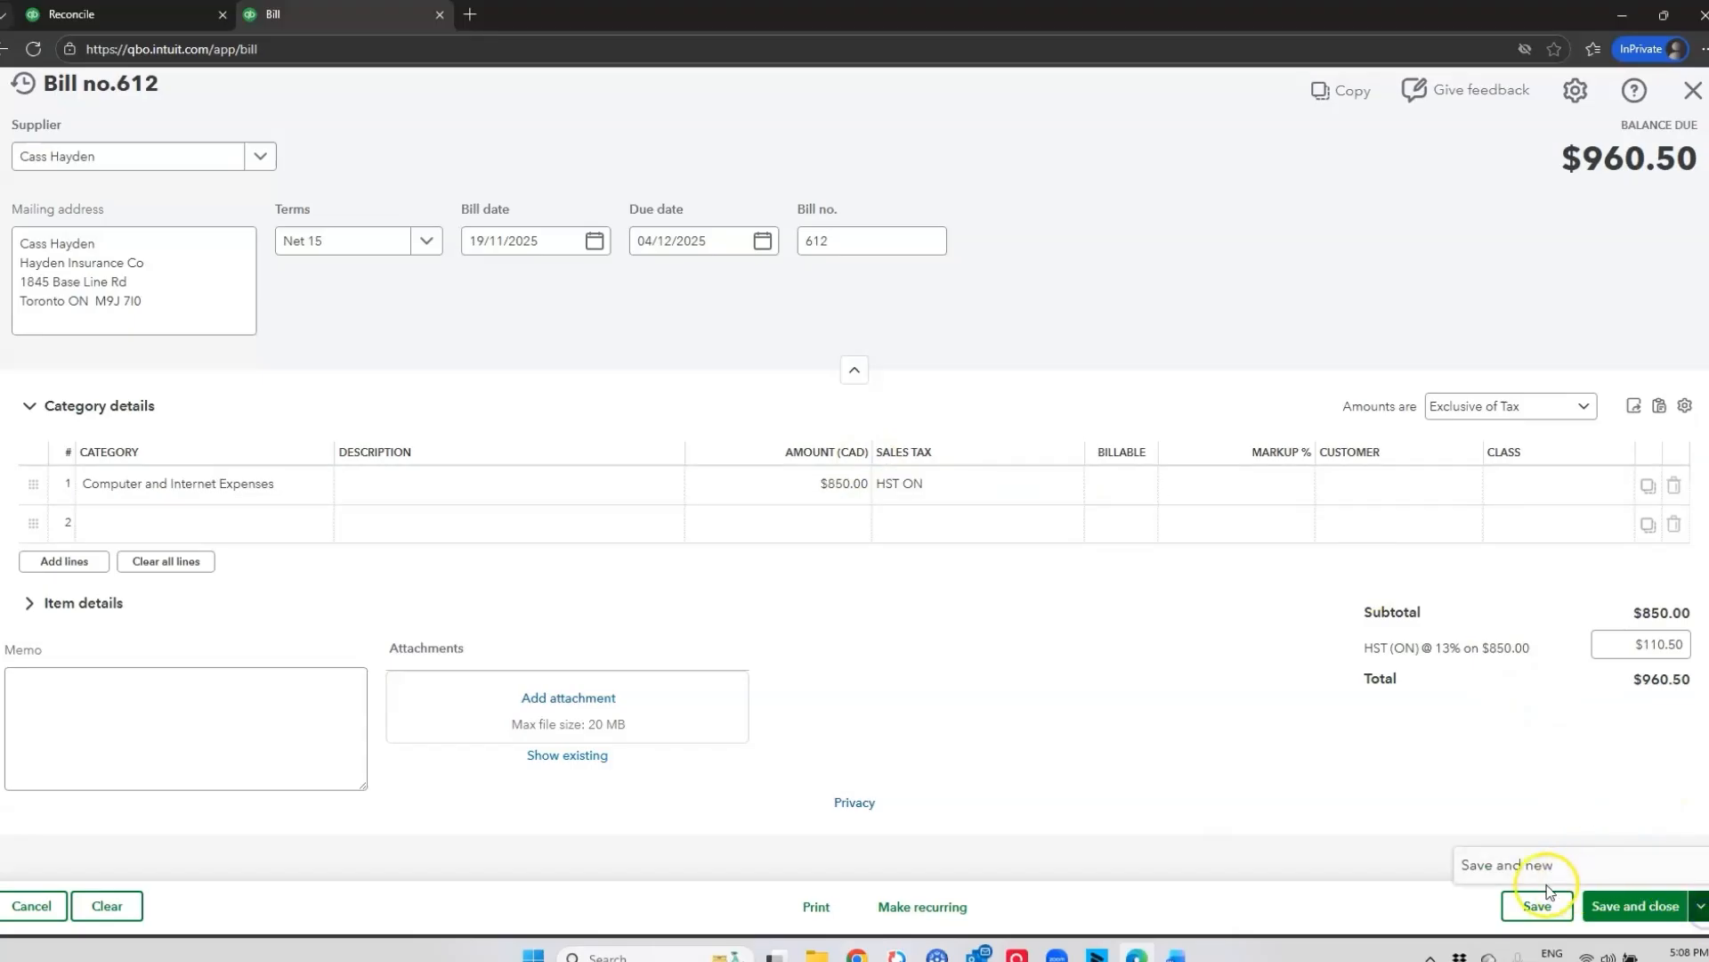
{"action": "left_click", "coordinate": [1513, 865]}
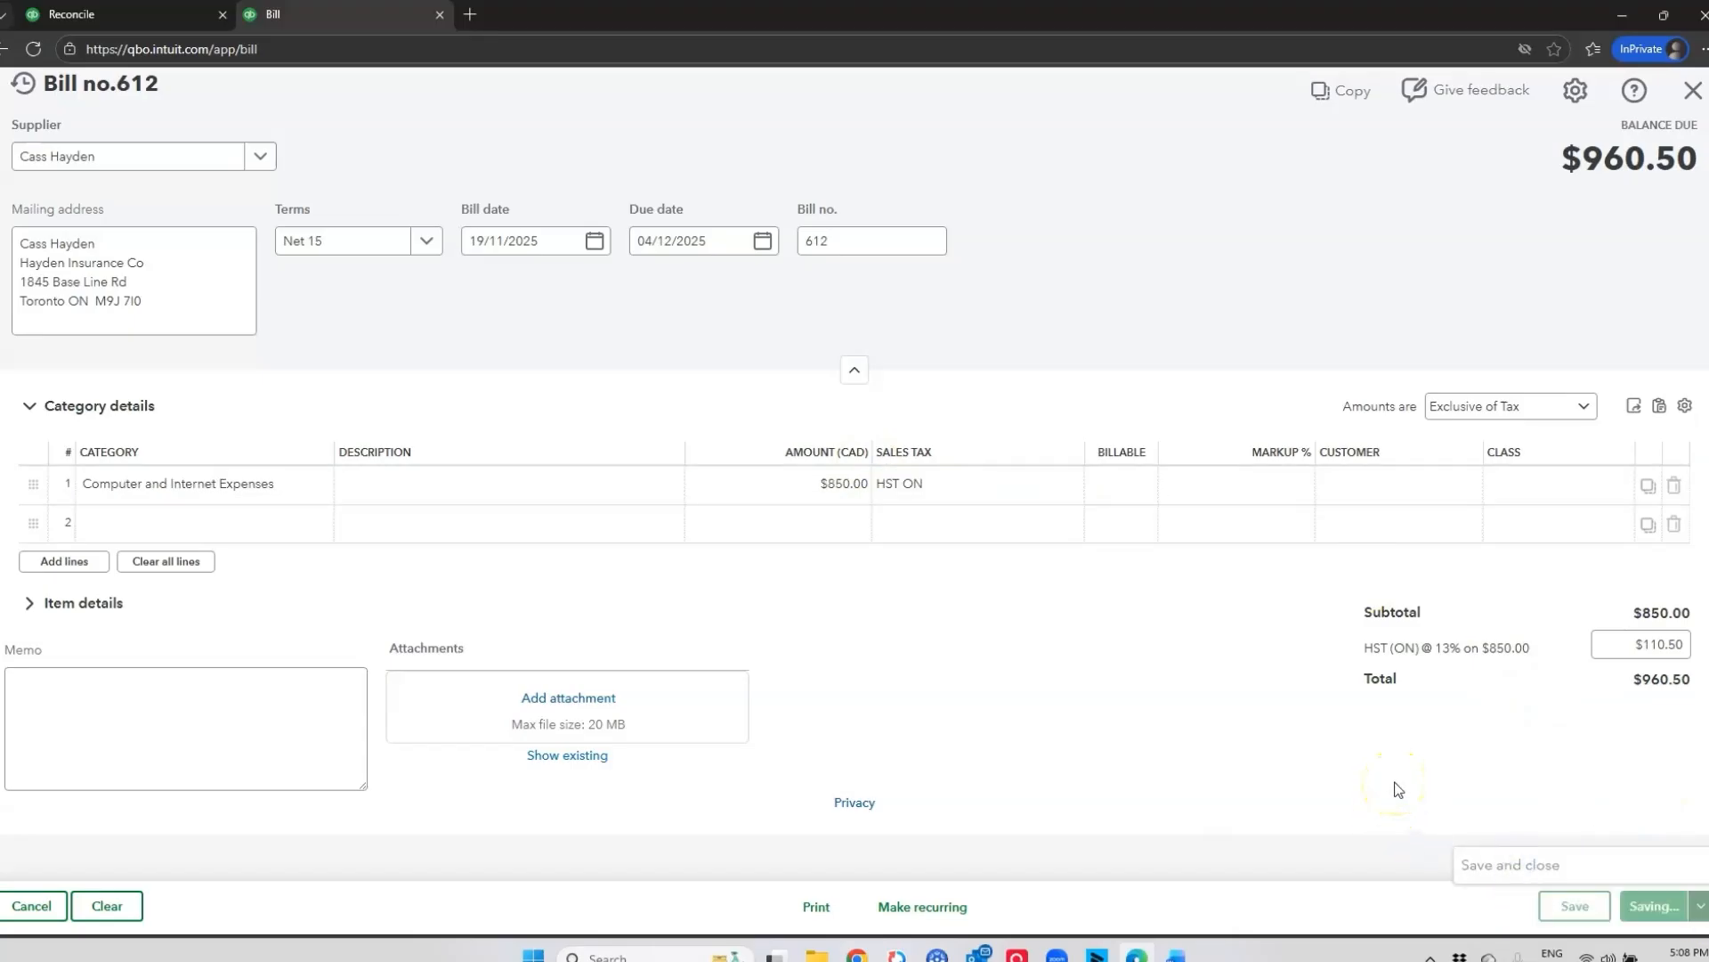
- Choose Town Electric & Gas Service as the supplier of the new bill
{"action": "left_click", "coordinate": [260, 156]}
{"action": "scroll", "coordinate": [178, 309], "scroll_direction": "down", "scroll_amount": 5}
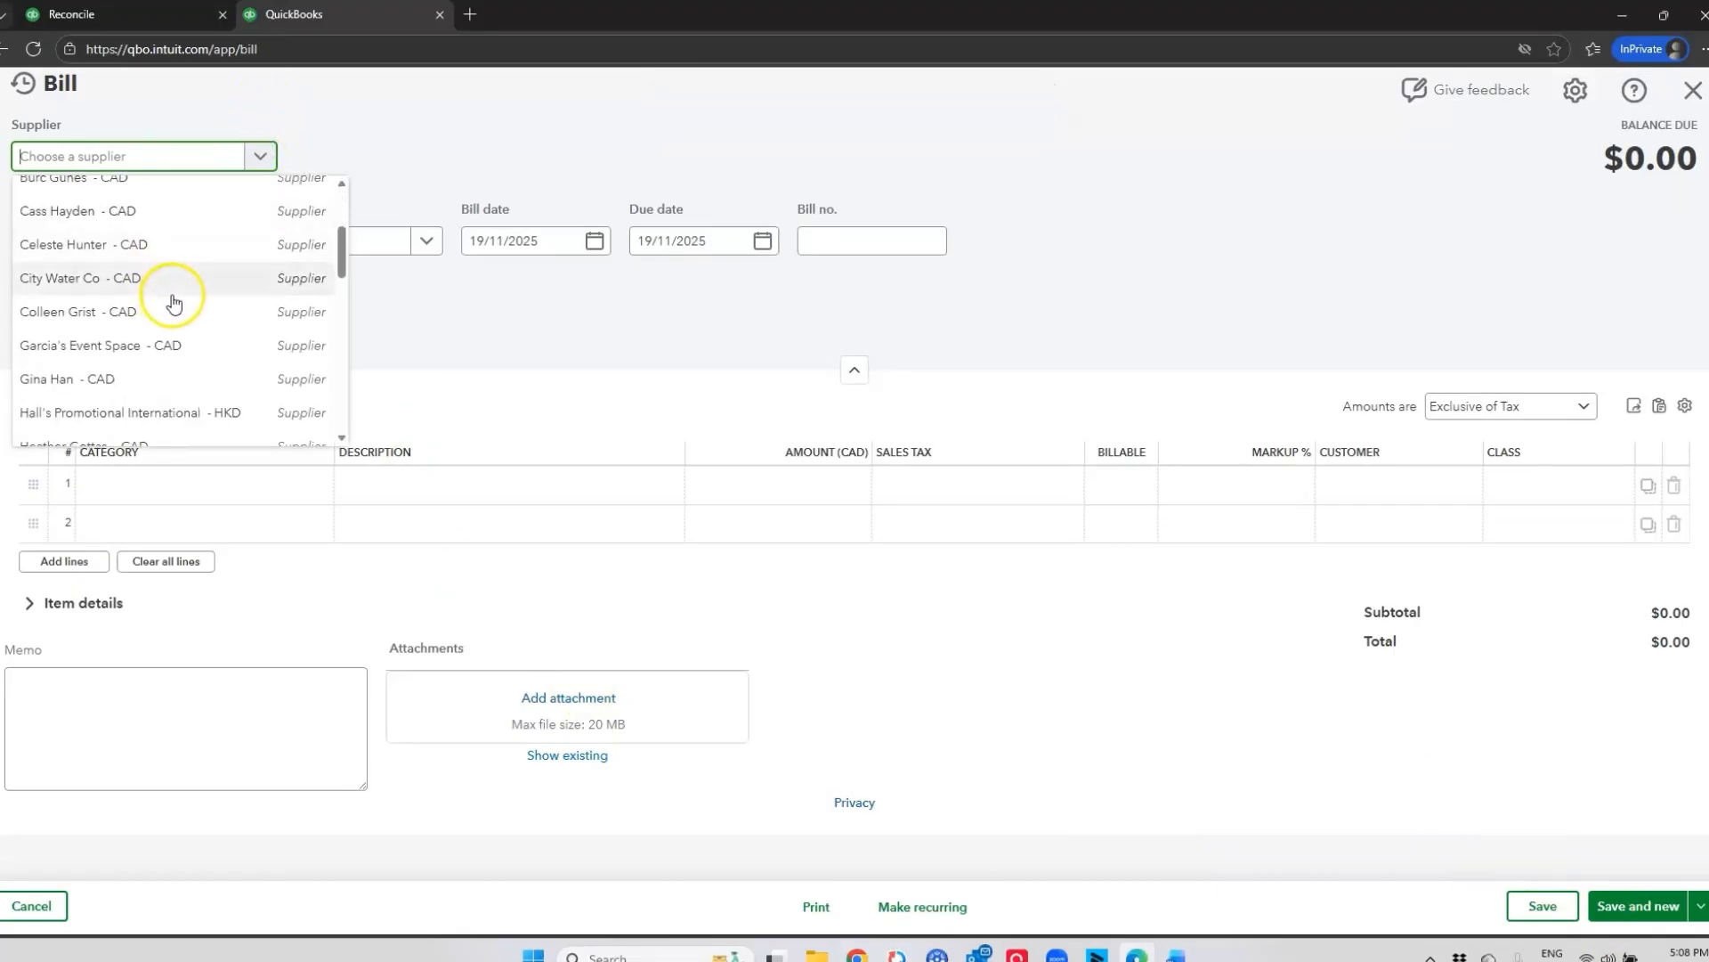
{"action": "scroll", "coordinate": [178, 294], "scroll_direction": "down", "scroll_amount": 6}
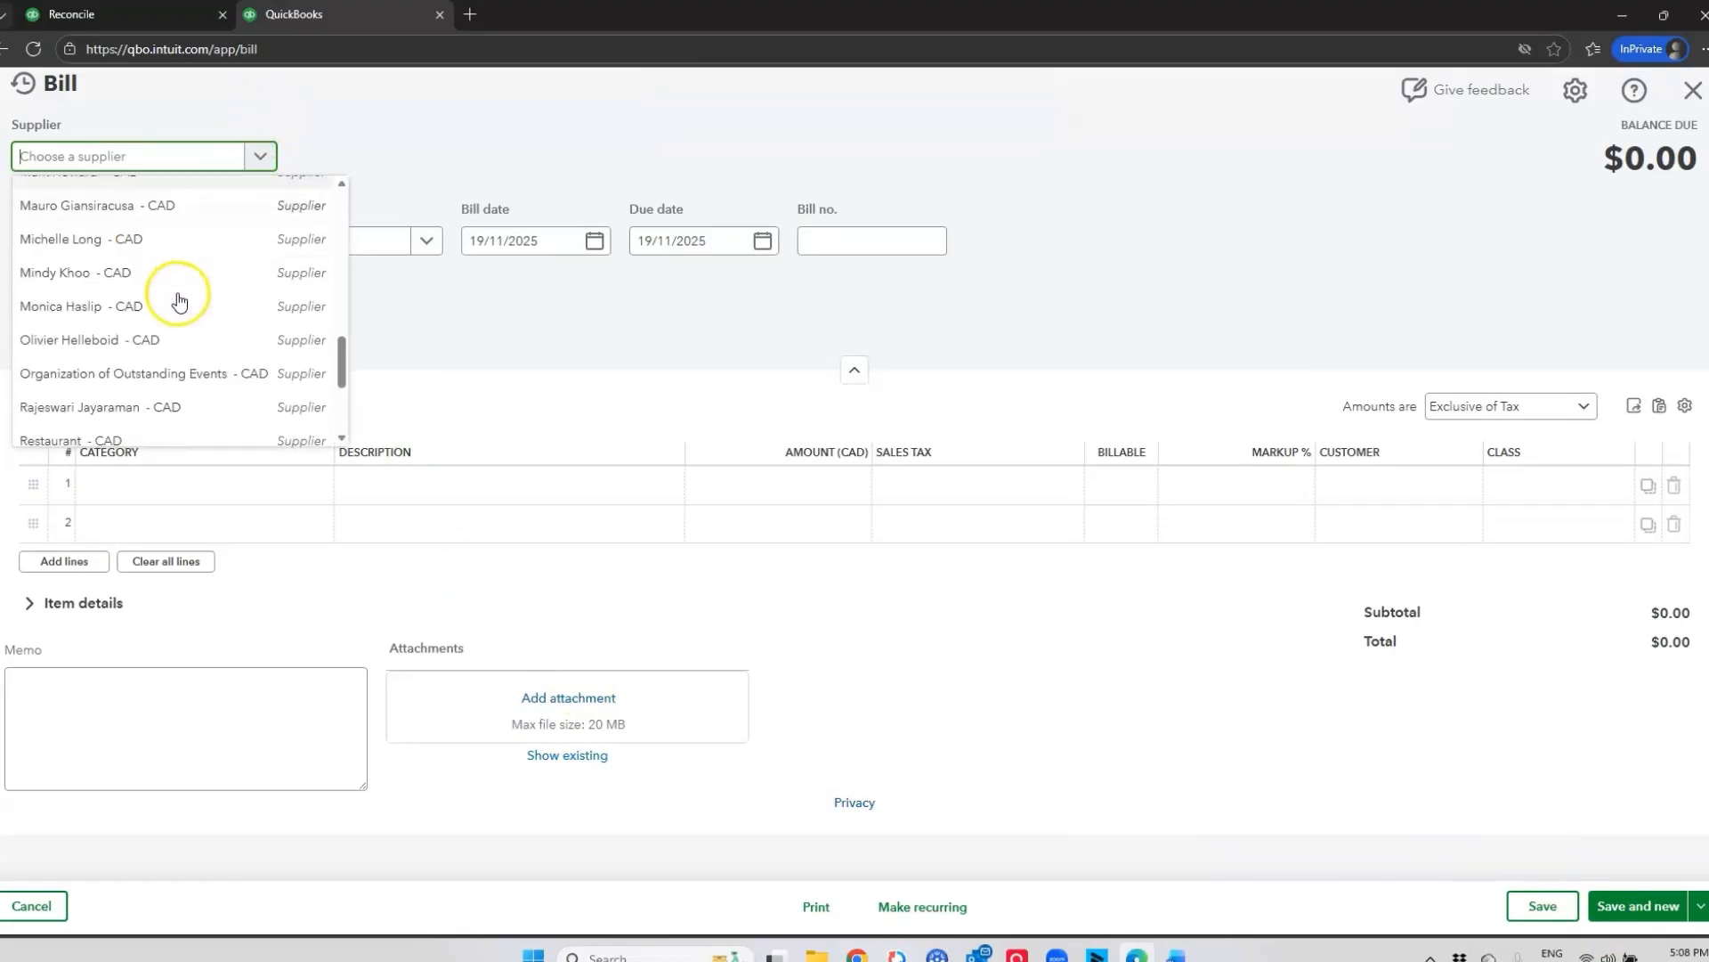
{"action": "scroll", "coordinate": [183, 306], "scroll_direction": "down", "scroll_amount": 2}
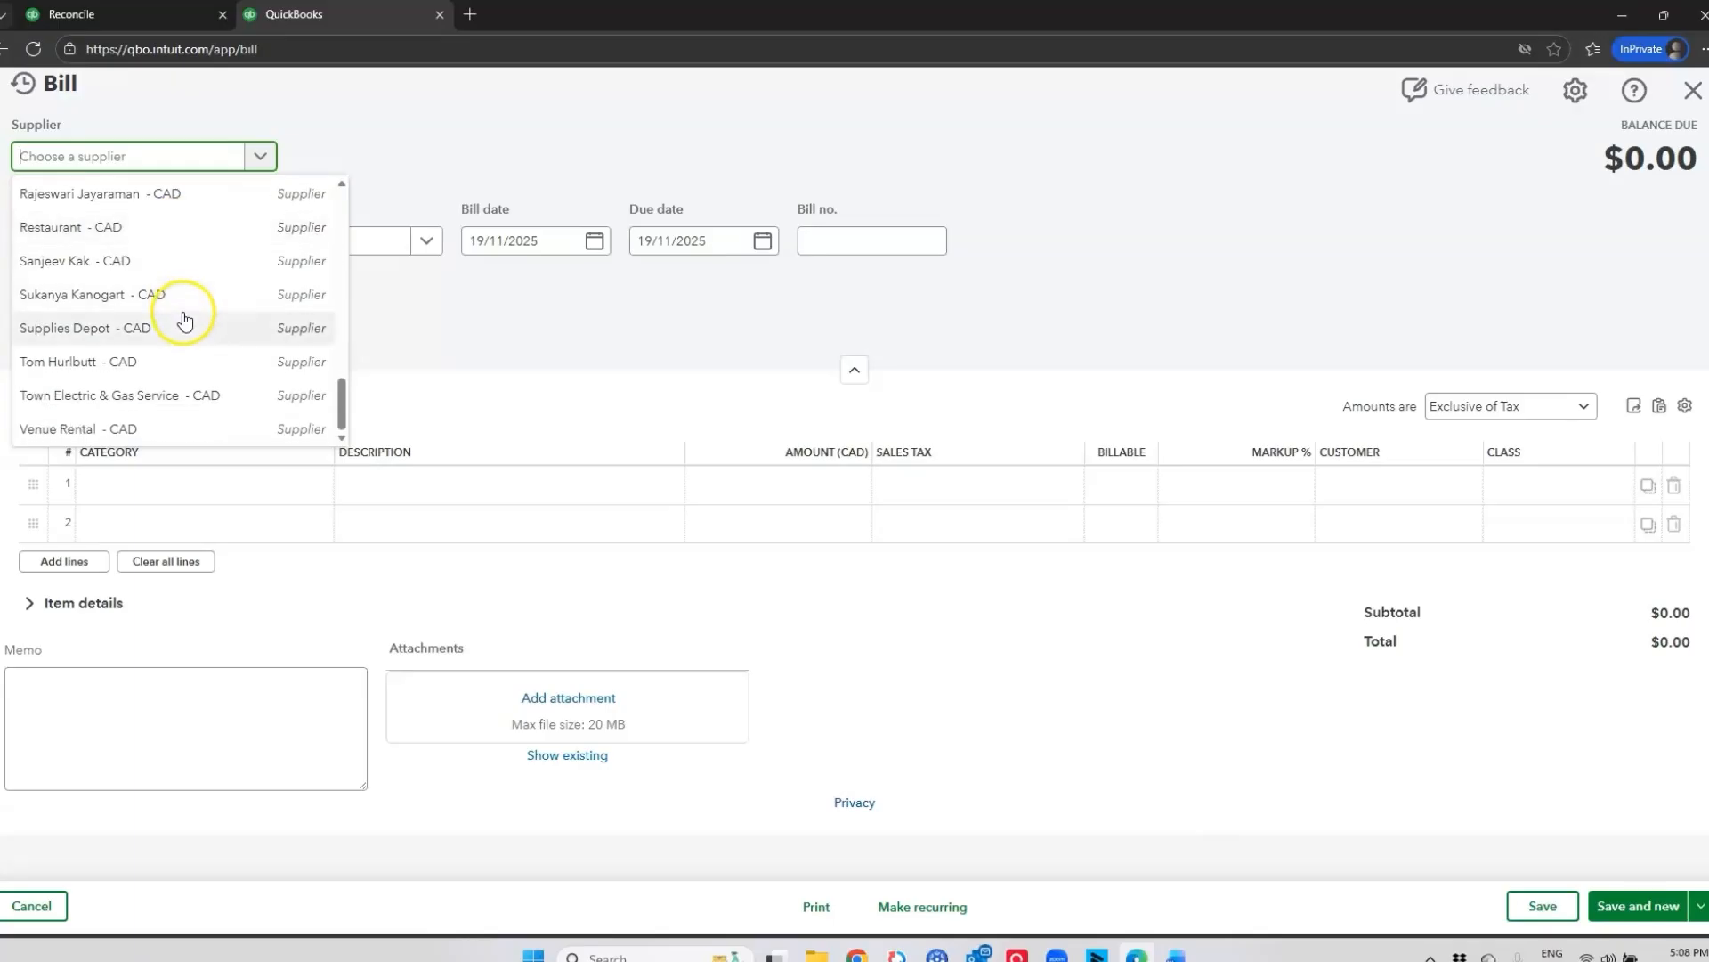
{"action": "left_click", "coordinate": [185, 391]}
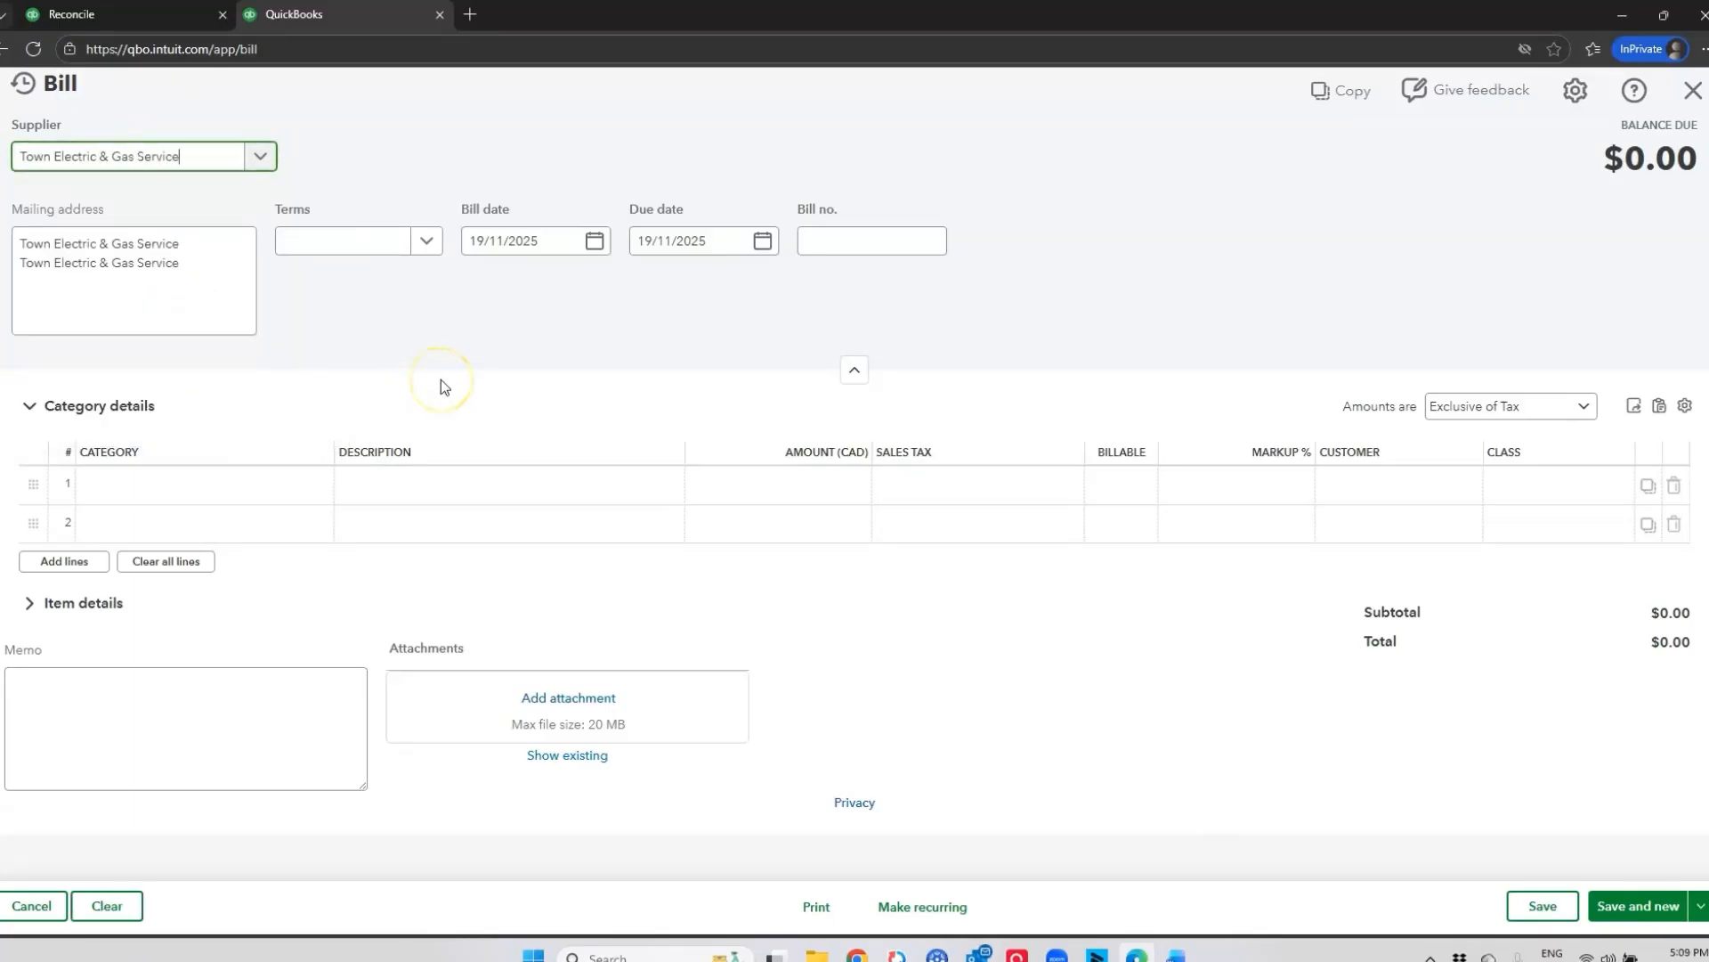
- Set the bill date to 01/11/2025, the terms to Net 30, and the bill number to A23456
{"action": "left_click", "coordinate": [596, 241]}
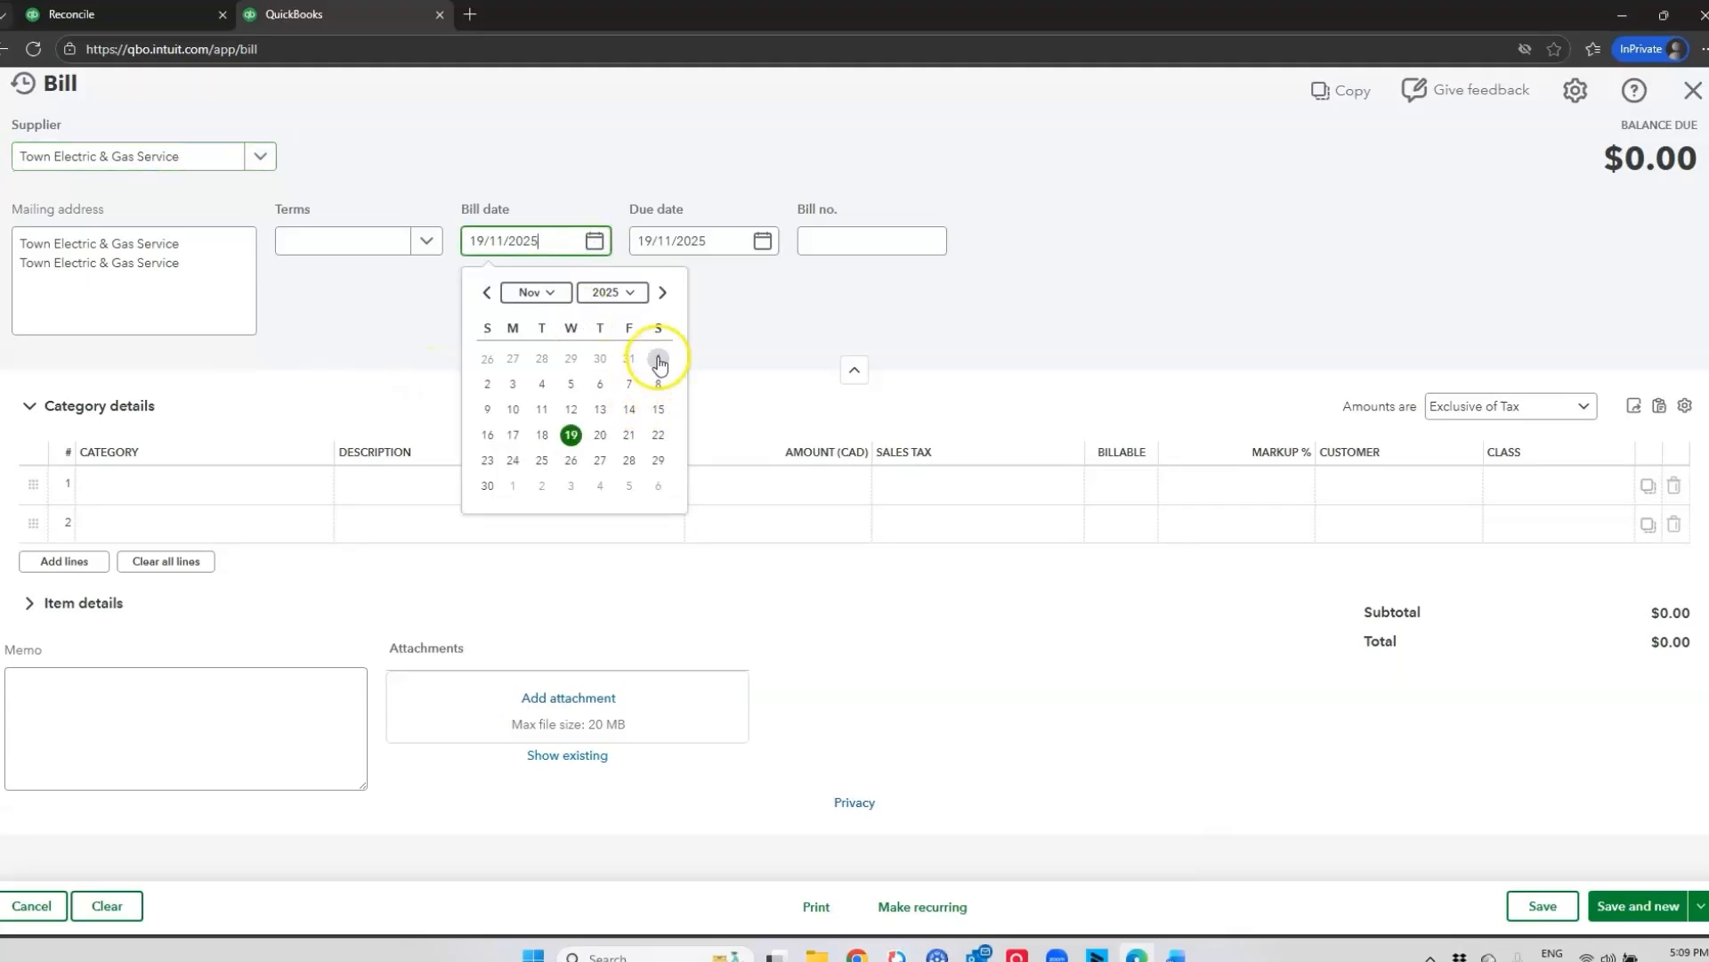
{"action": "left_click", "coordinate": [658, 362]}
{"action": "left_click", "coordinate": [426, 241]}
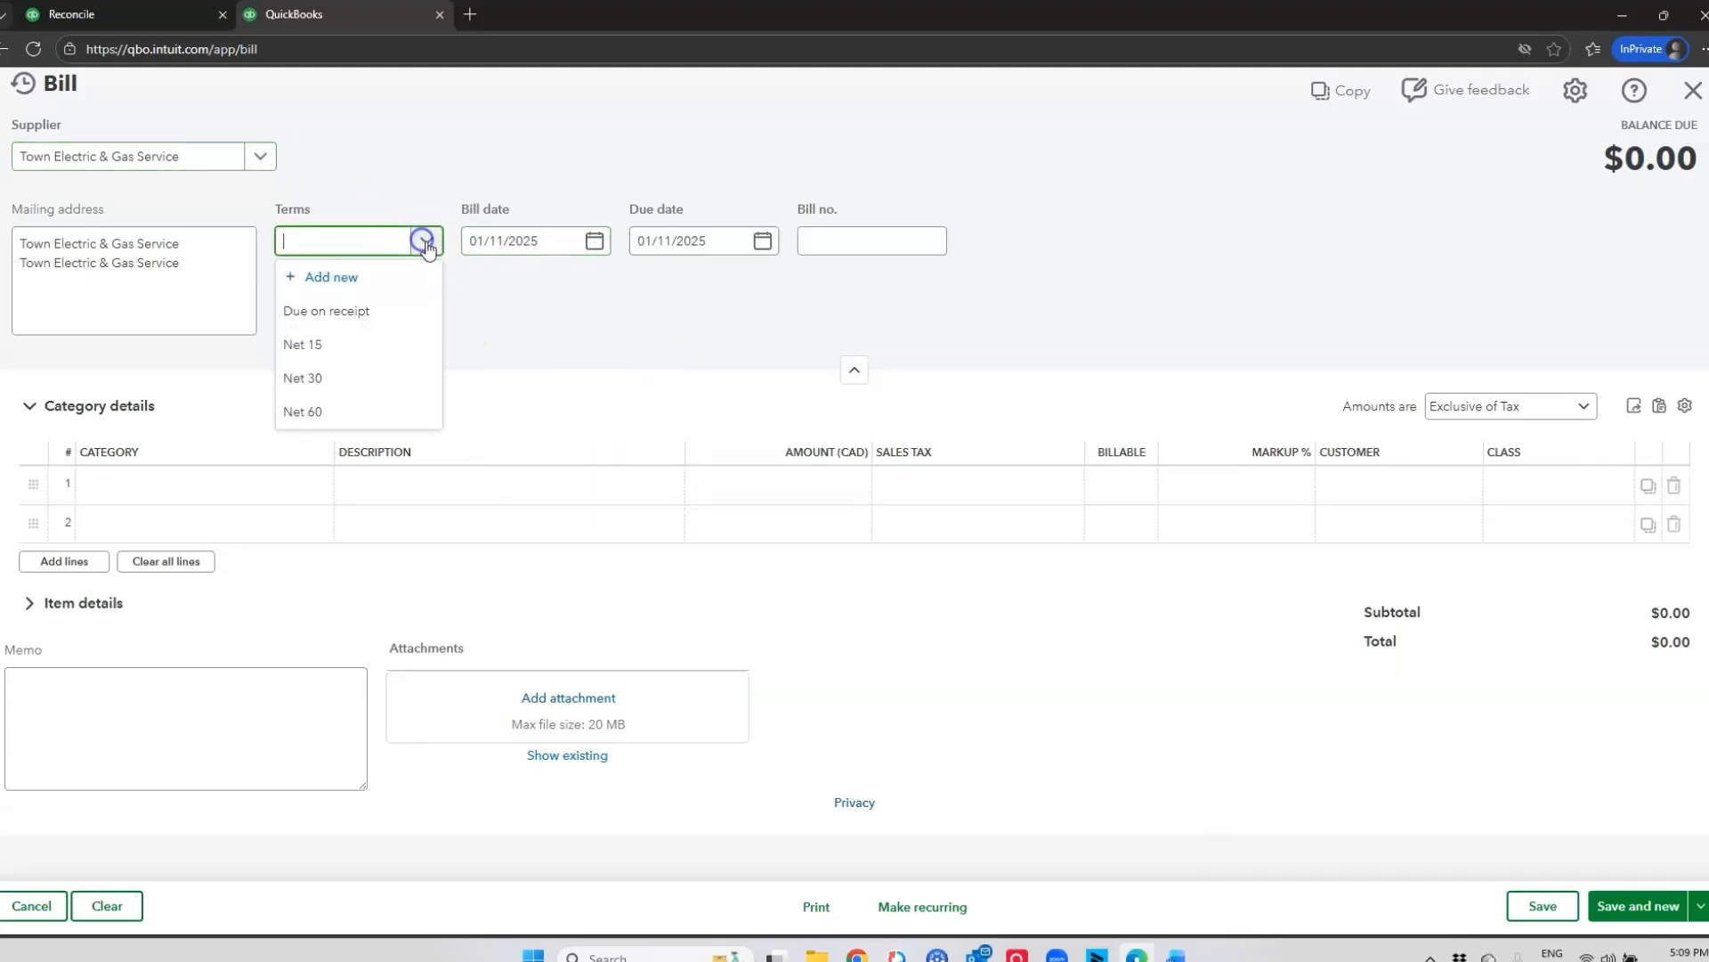
{"action": "left_click", "coordinate": [351, 378]}
{"action": "left_click", "coordinate": [823, 242]}
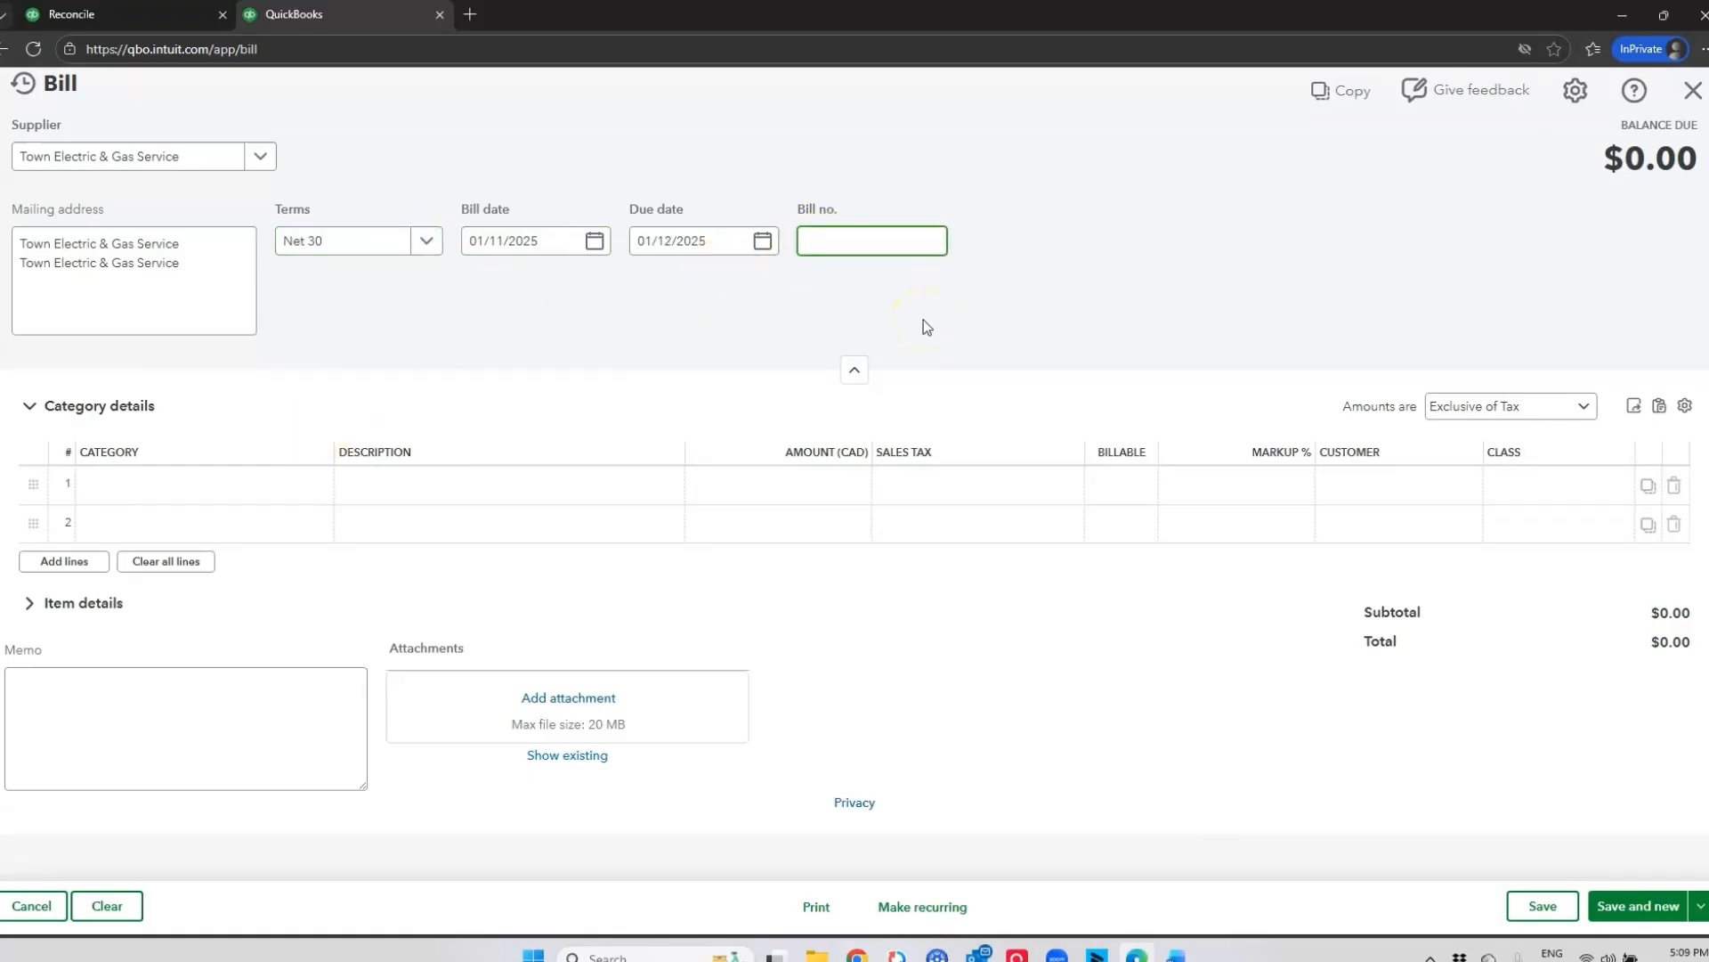
{"action": "type", "text": "A23456"}
- Fill in the first category line with Utilities - Electric & Gas, amount 252.78, and sales tax Exempt (0%)
{"action": "left_click", "coordinate": [217, 497]}
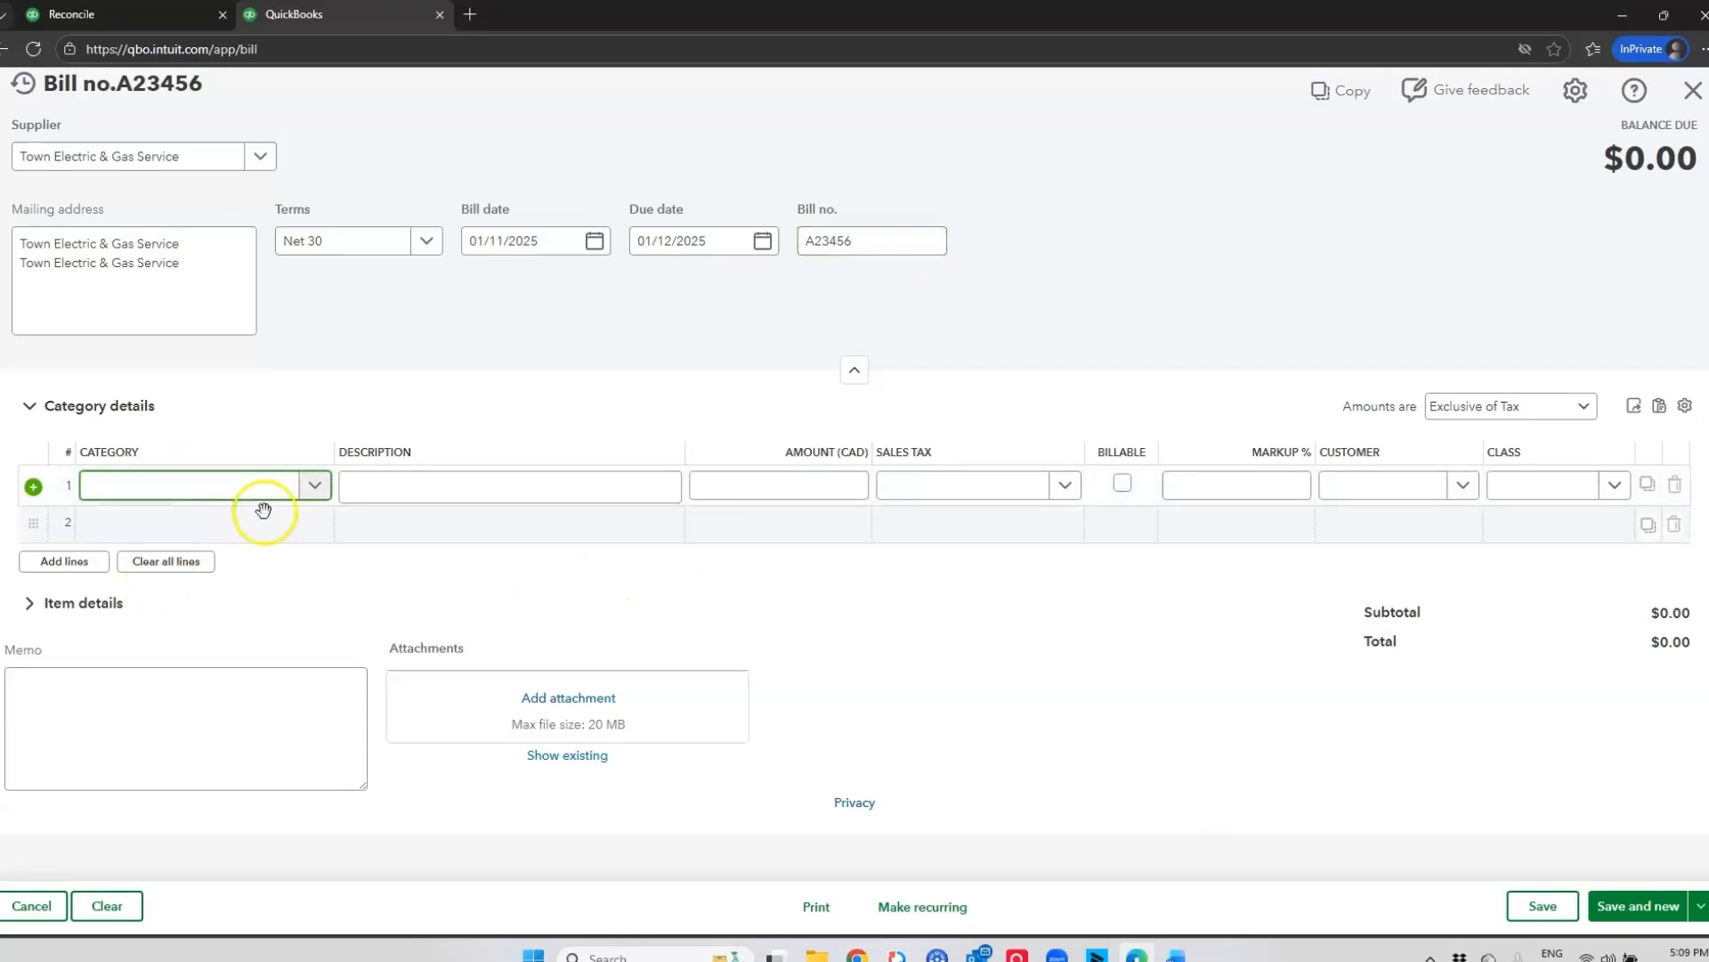
{"action": "type", "text": "util"}
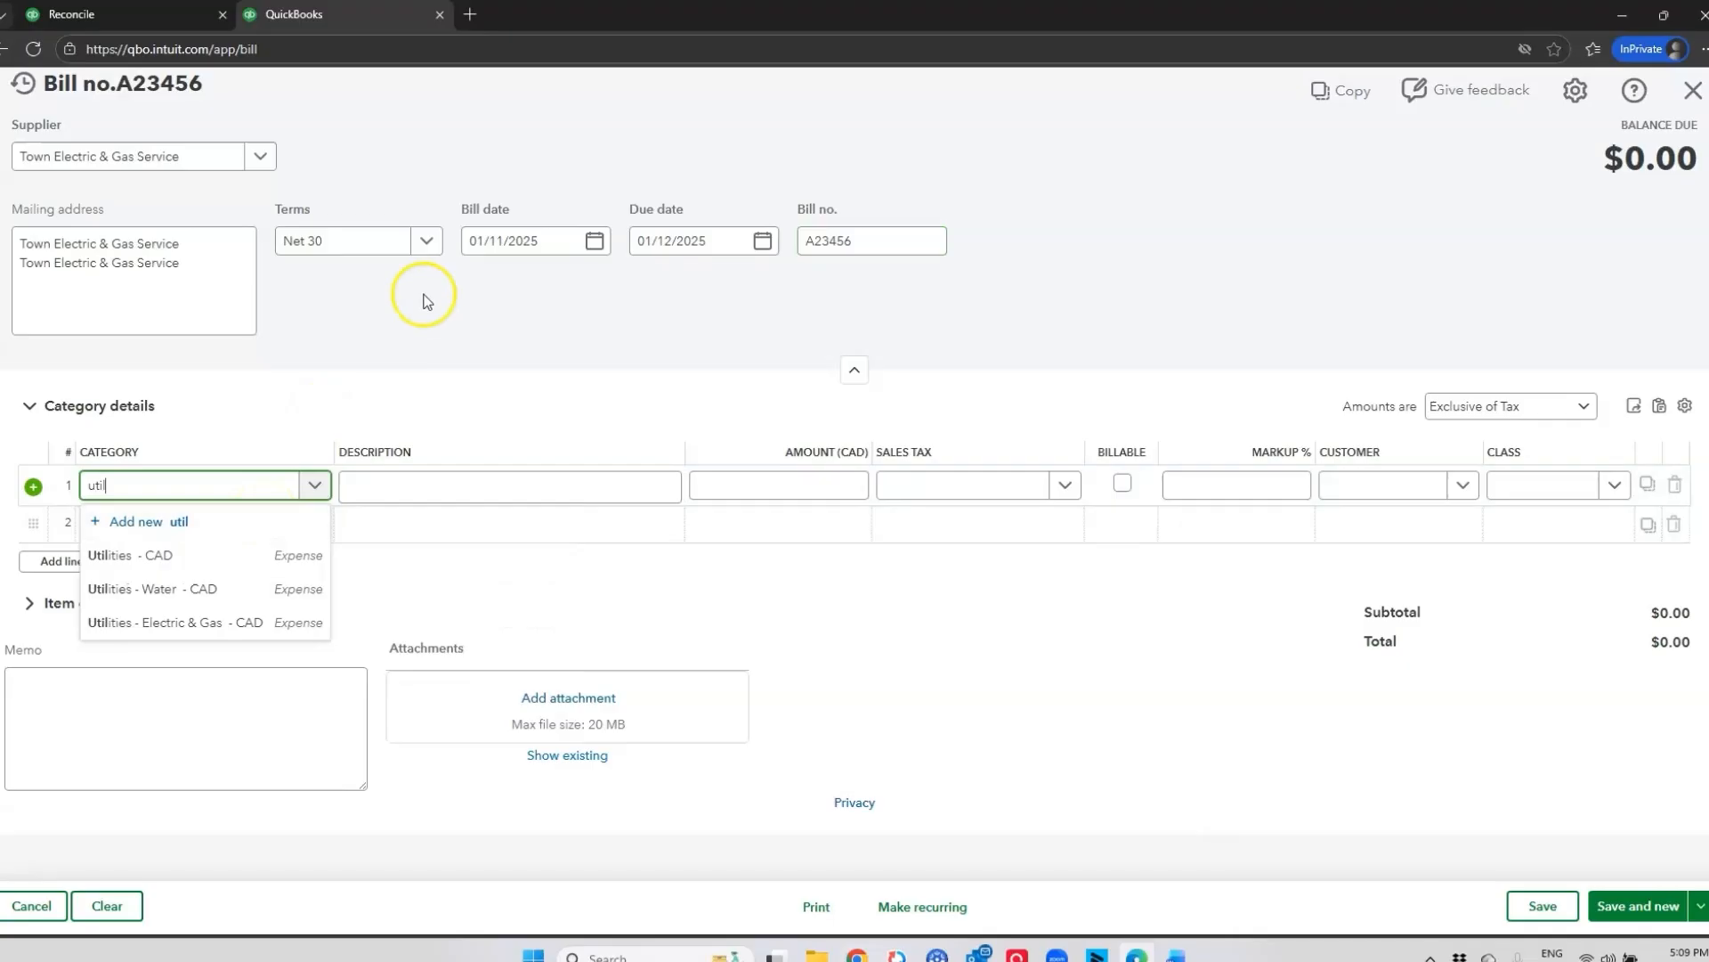
{"action": "key", "text": "Down"}
{"action": "key", "text": "Down"}
{"action": "key", "text": "Down"}
{"action": "key", "text": "Return"}
{"action": "left_click", "coordinate": [819, 490]}
{"action": "type", "text": "252.78"}
{"action": "key", "text": "Tab"}
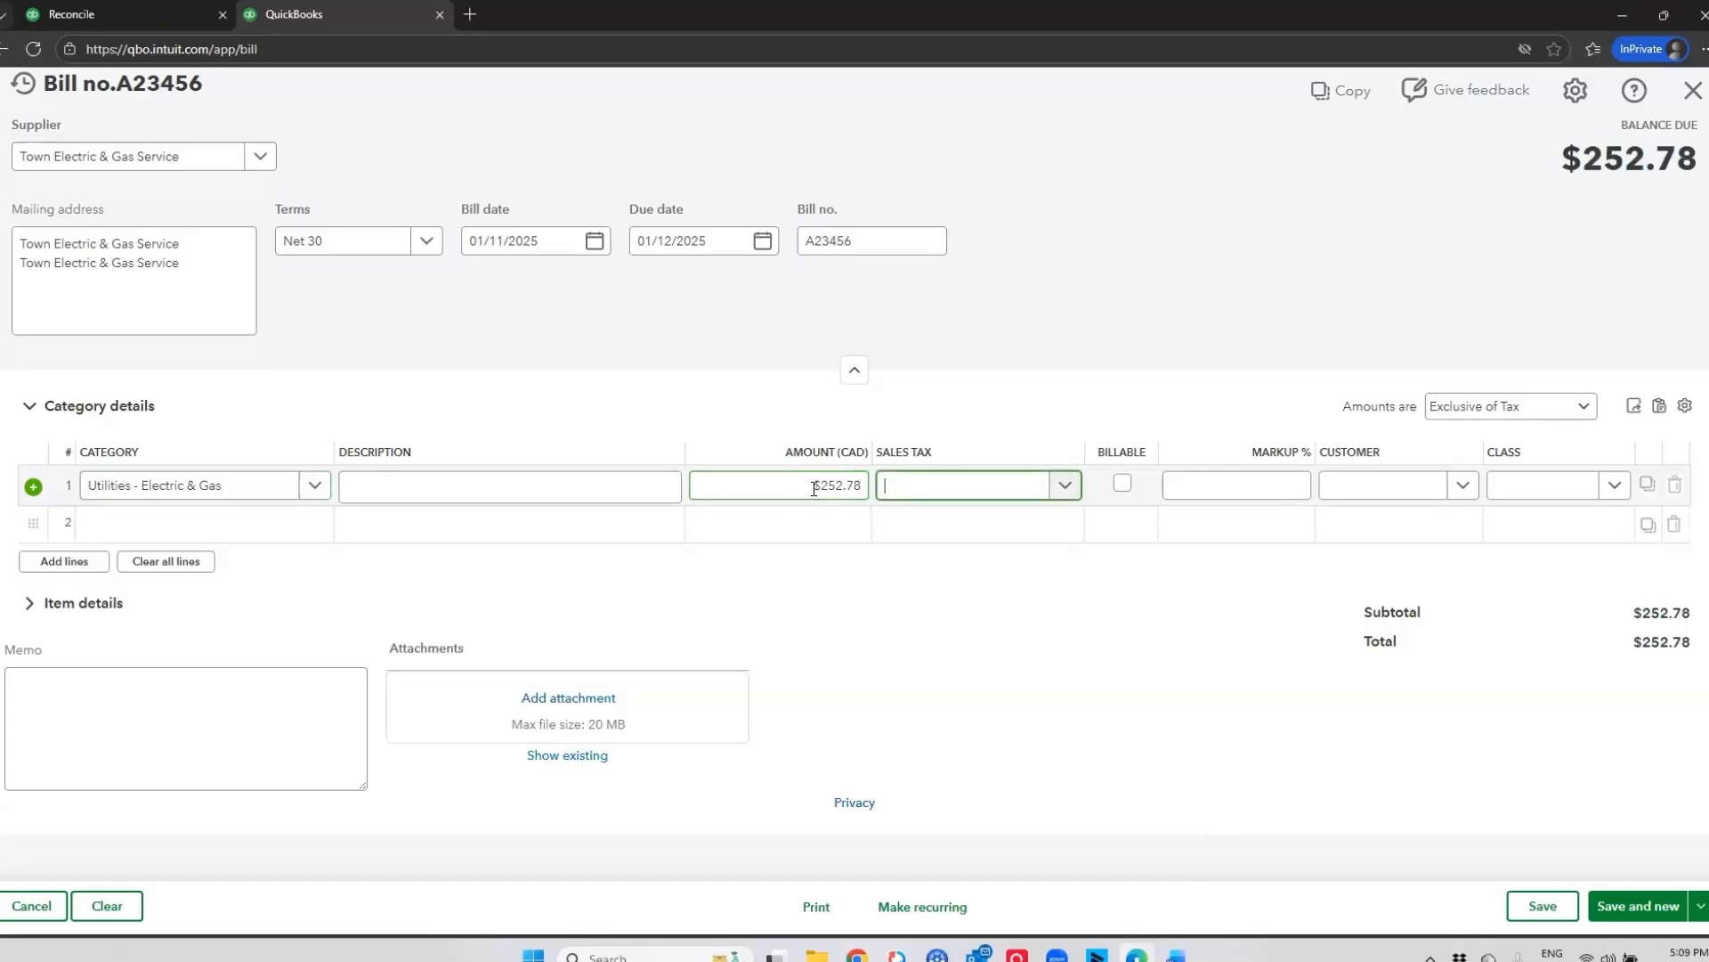
{"action": "left_click", "coordinate": [1069, 488]}
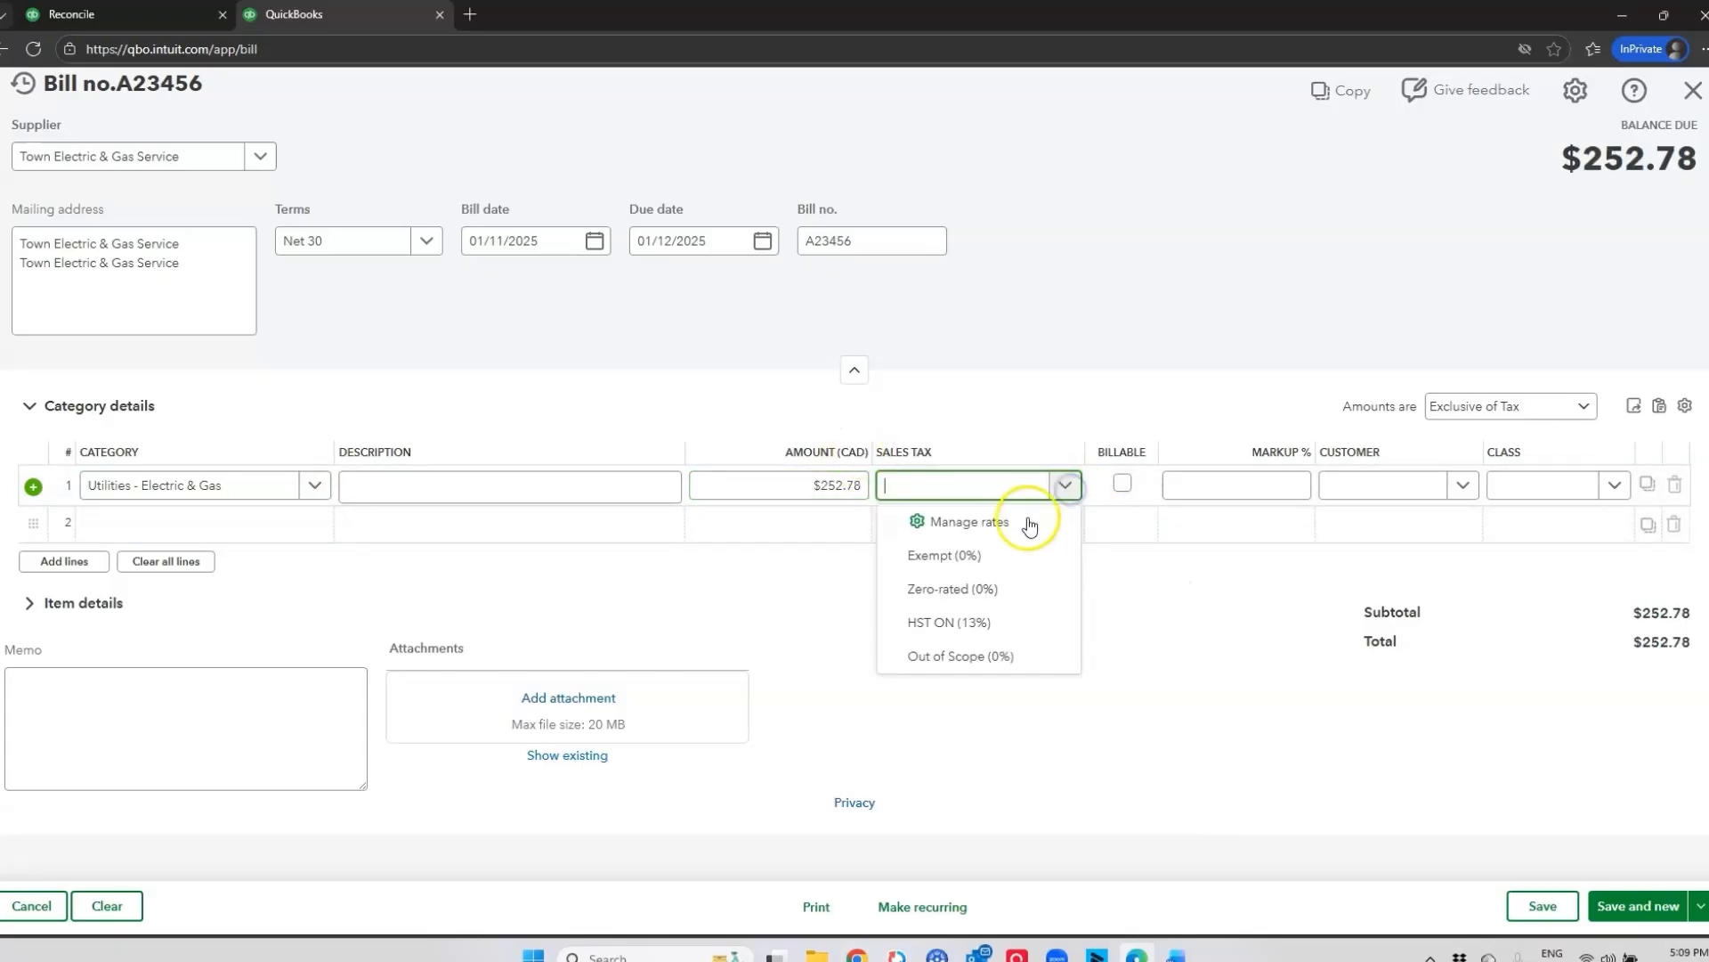
{"action": "left_click", "coordinate": [994, 557]}
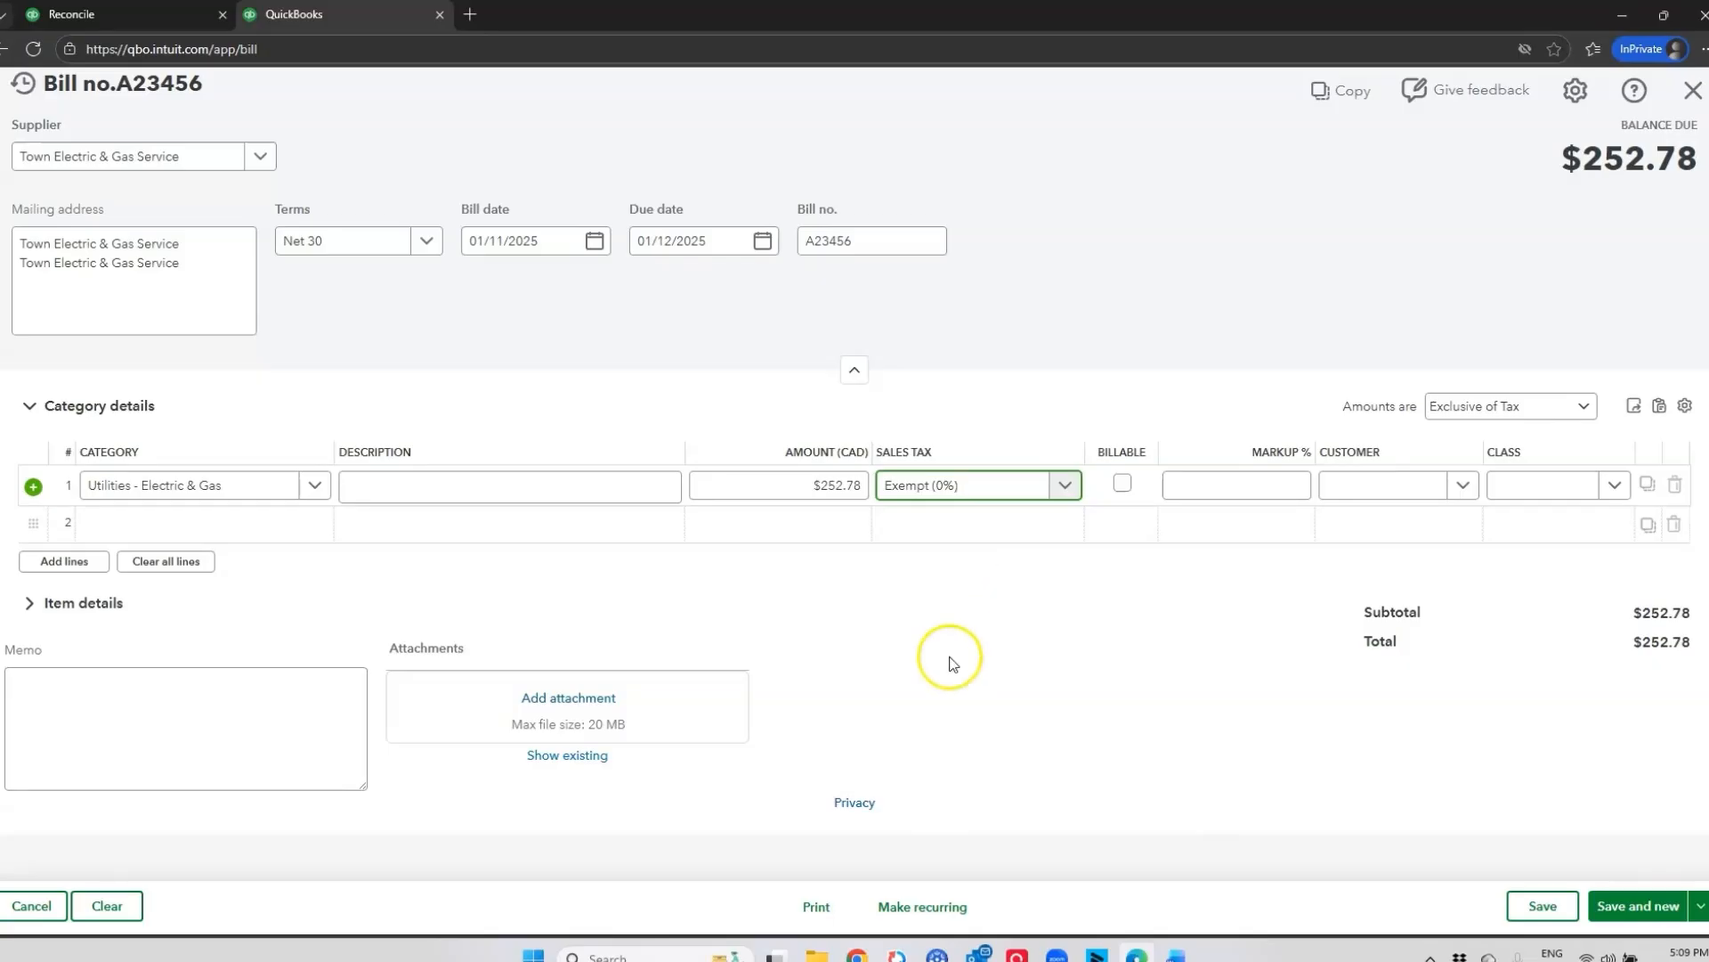
- Add a second category line for Utilities - Electric & Gas and divide the first line's amount by 2
{"action": "left_click", "coordinate": [258, 526]}
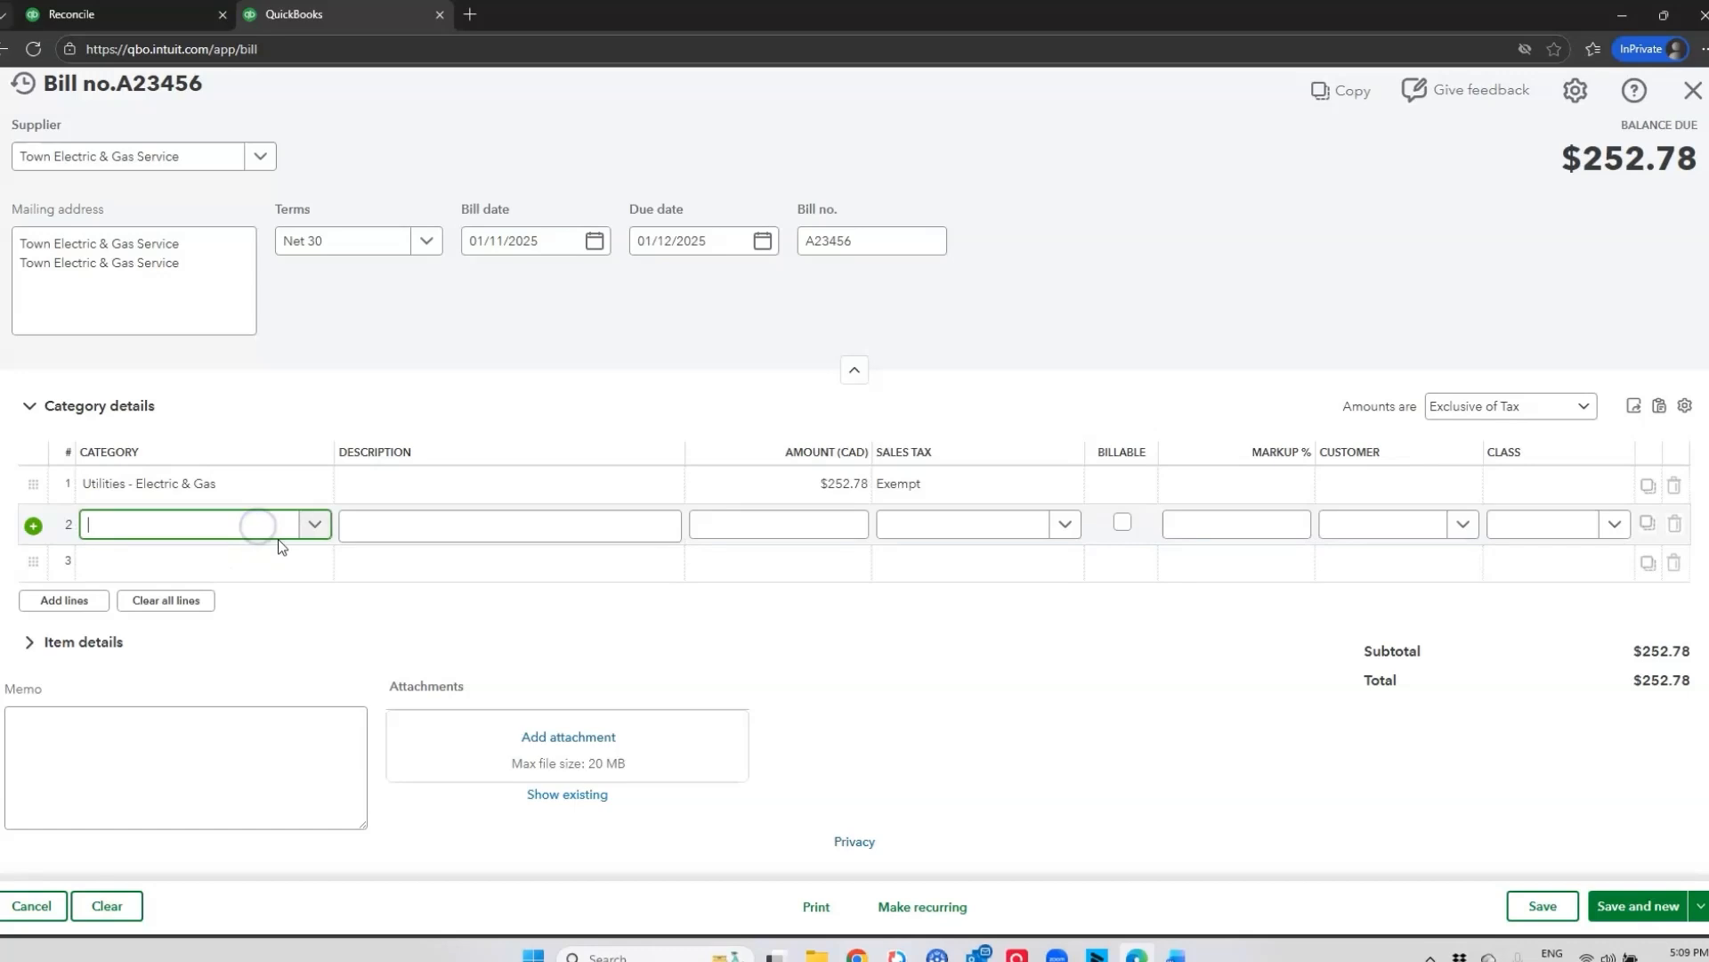
{"action": "type", "text": "util"}
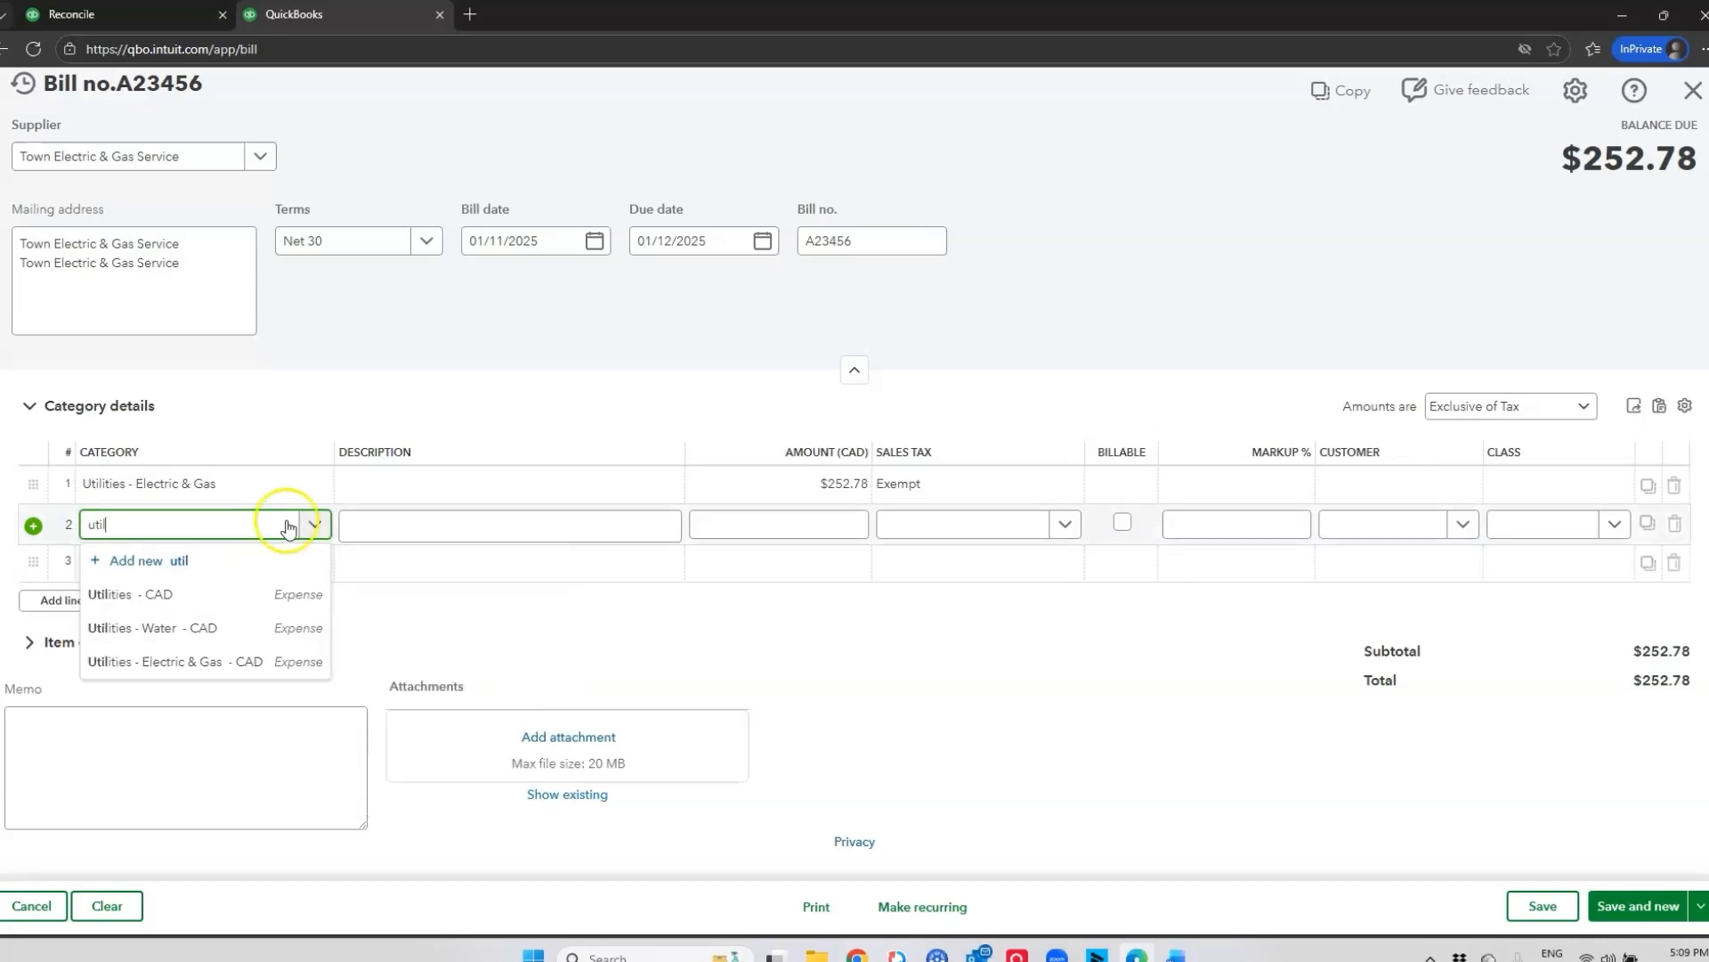
{"action": "left_click", "coordinate": [216, 660]}
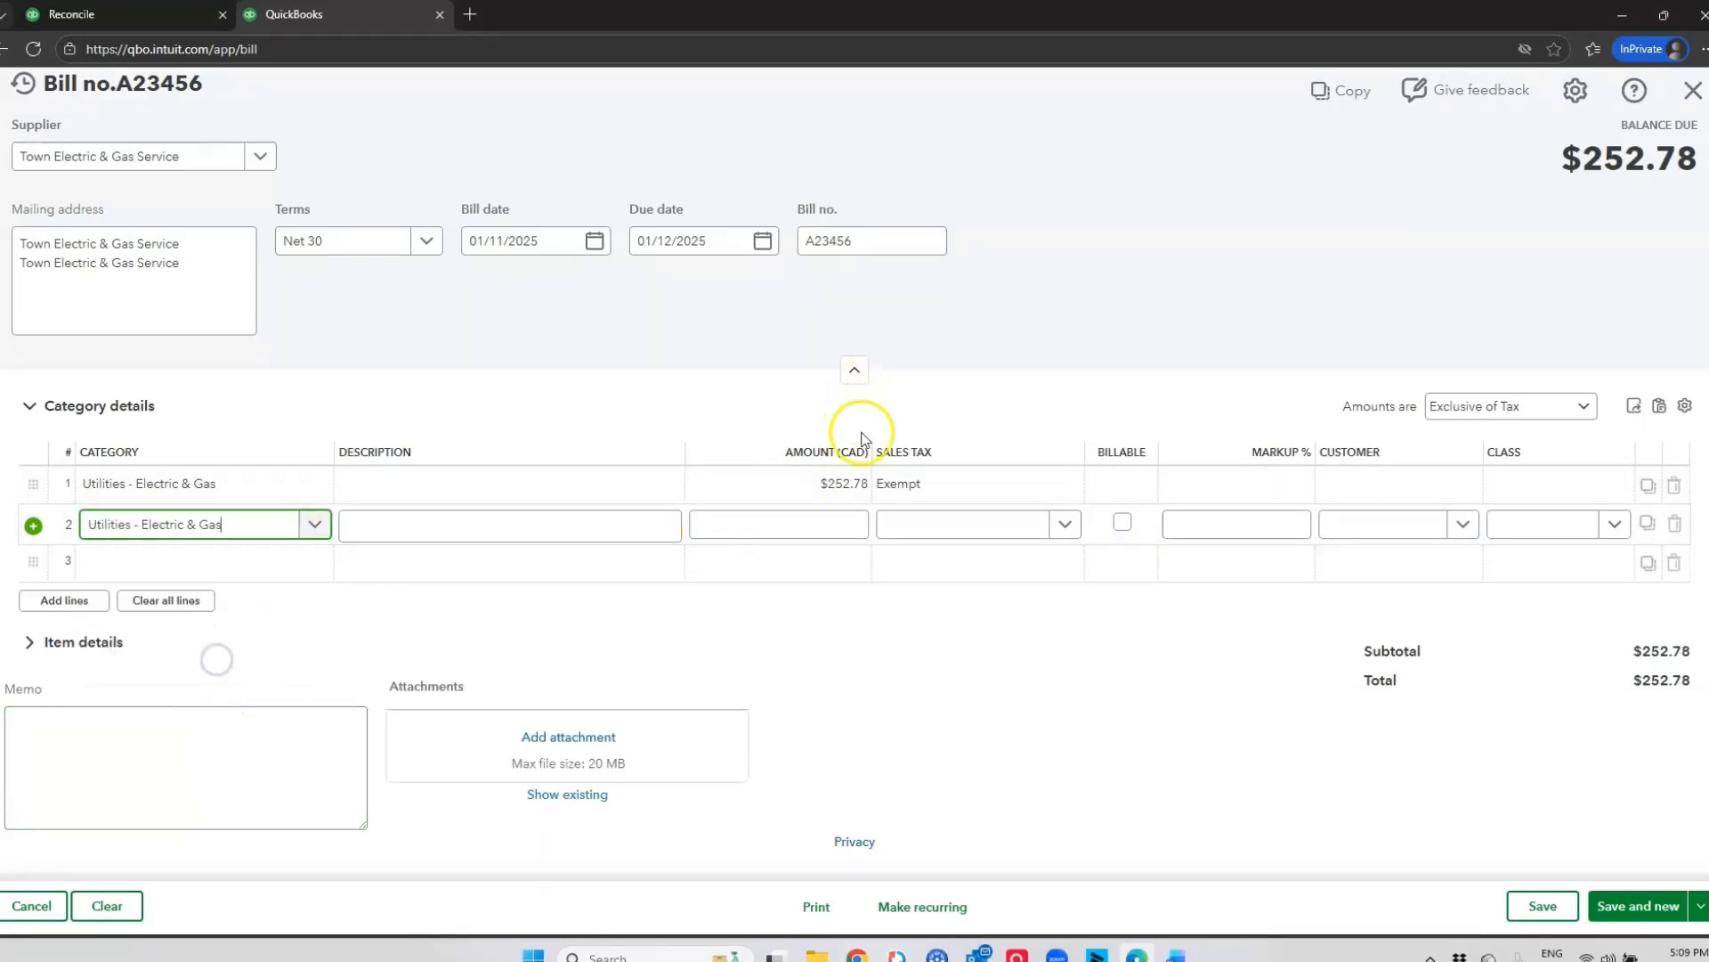
{"action": "left_click", "coordinate": [793, 483]}
{"action": "type", "text": "/2"}
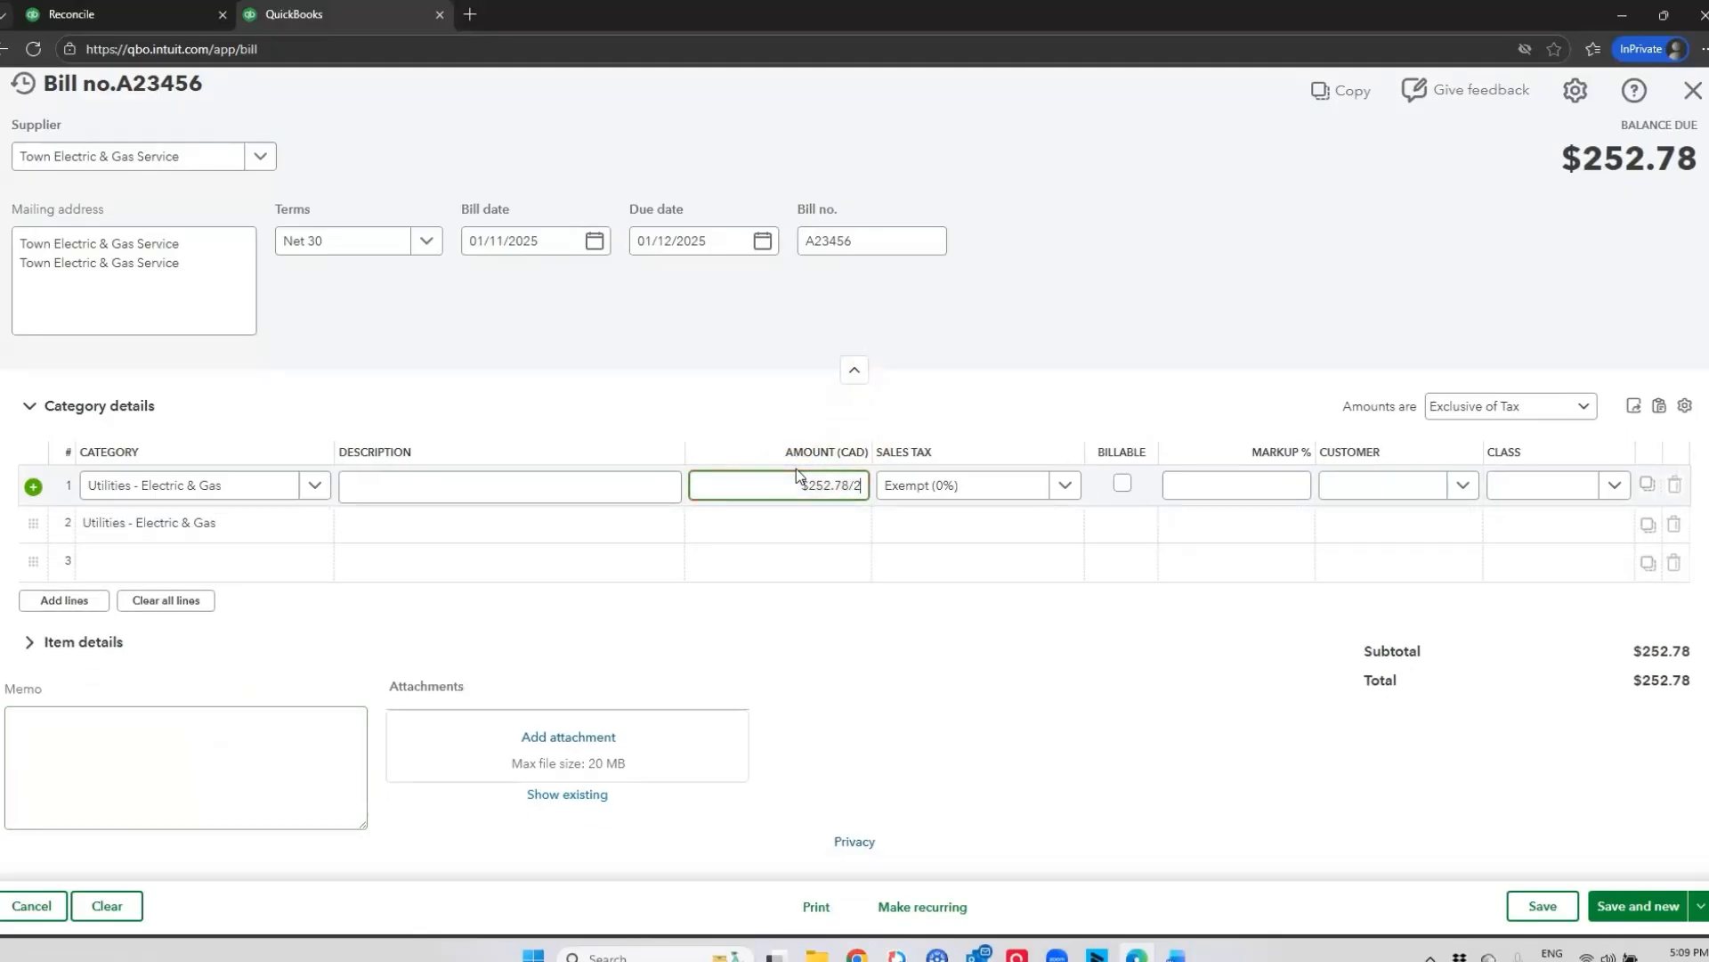
{"action": "key", "text": "Tab"}
- Set the second line's amount to 126.39 and its sales tax to Exempt (0%)
{"action": "left_click", "coordinate": [775, 531]}
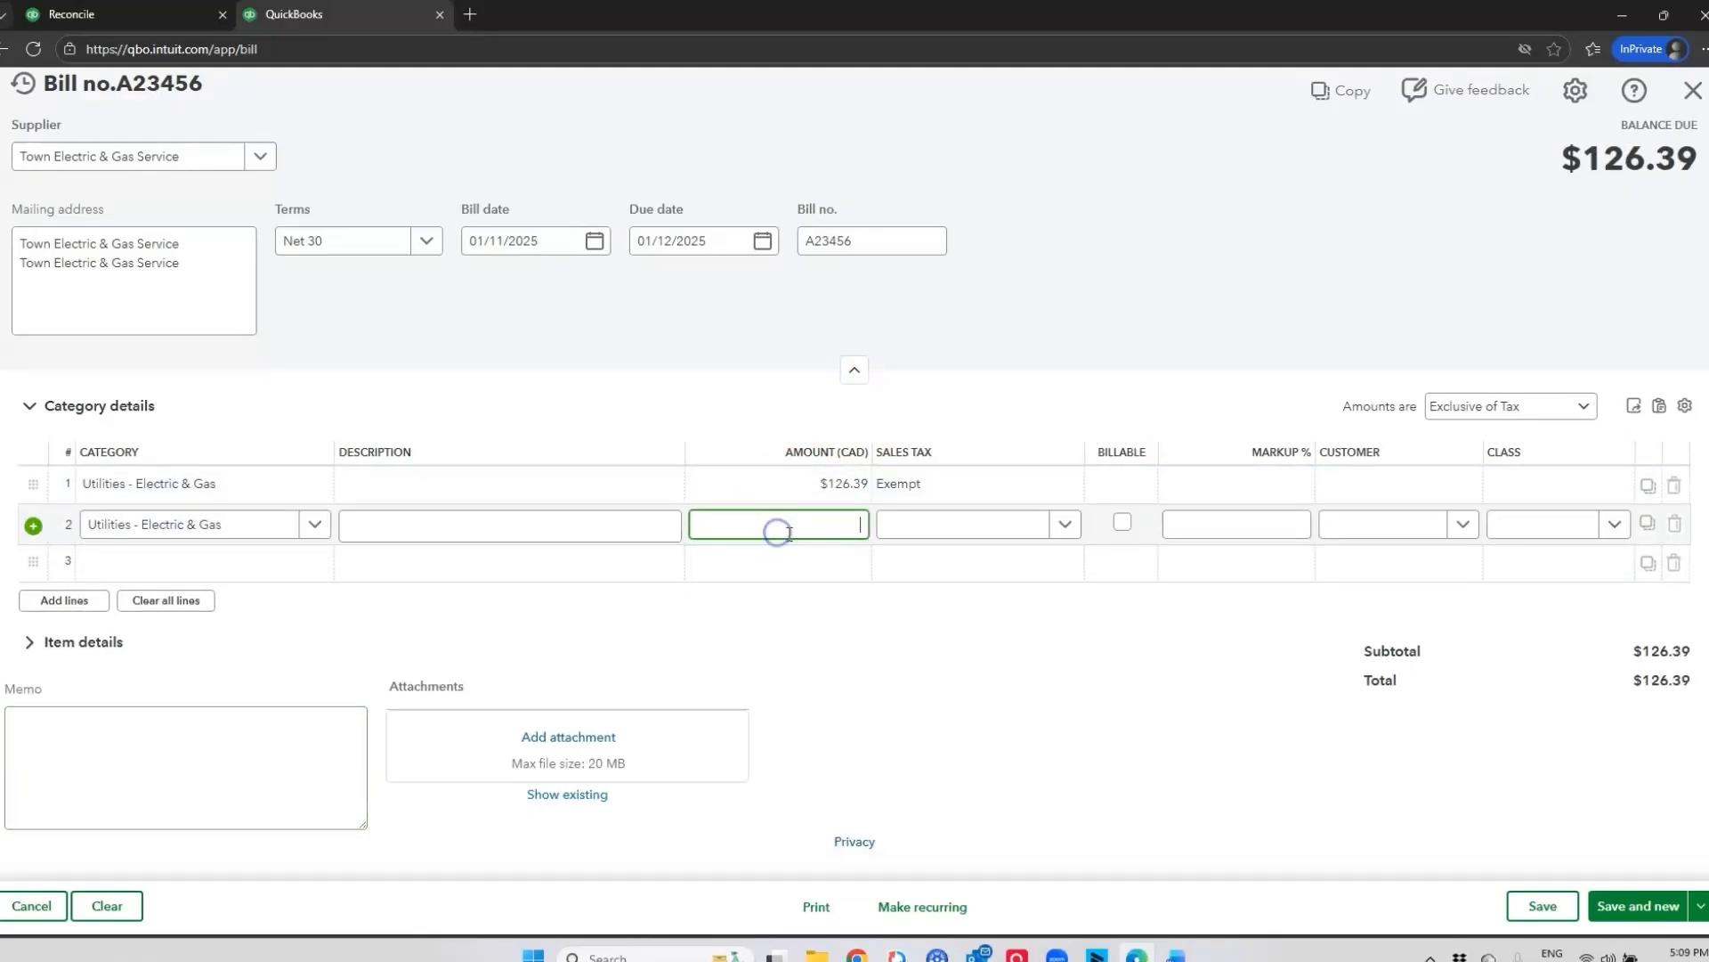
{"action": "type", "text": "126.39"}
{"action": "key", "text": "Tab"}
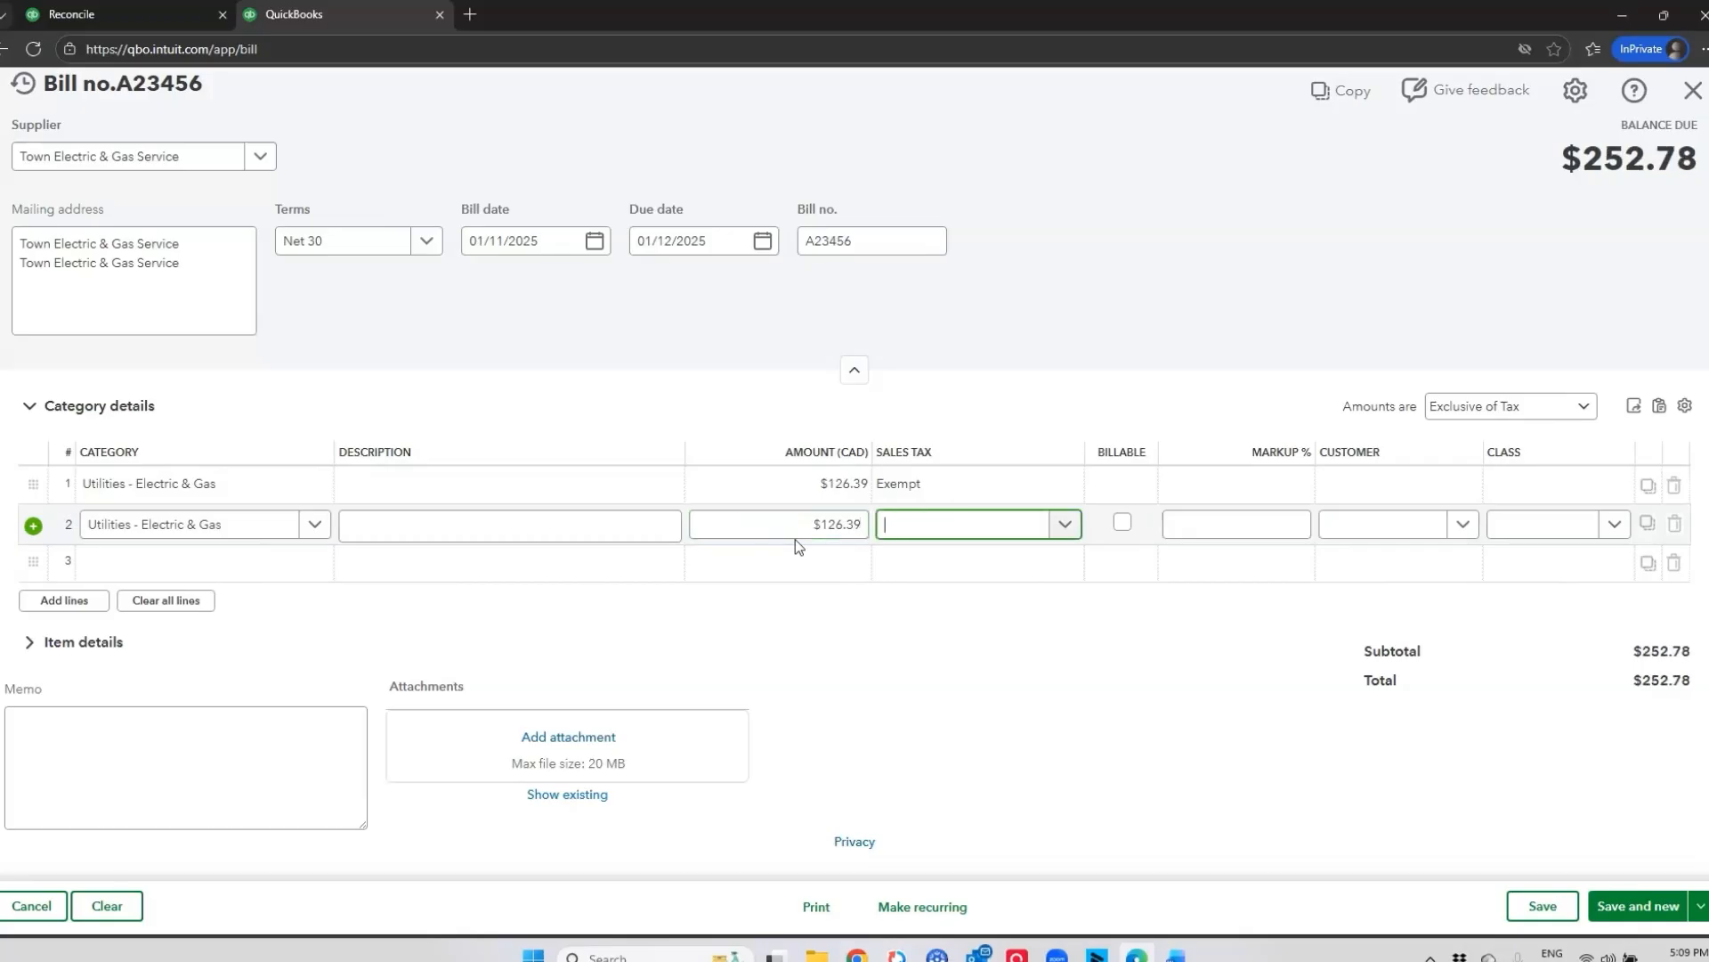
{"action": "left_click", "coordinate": [1066, 524]}
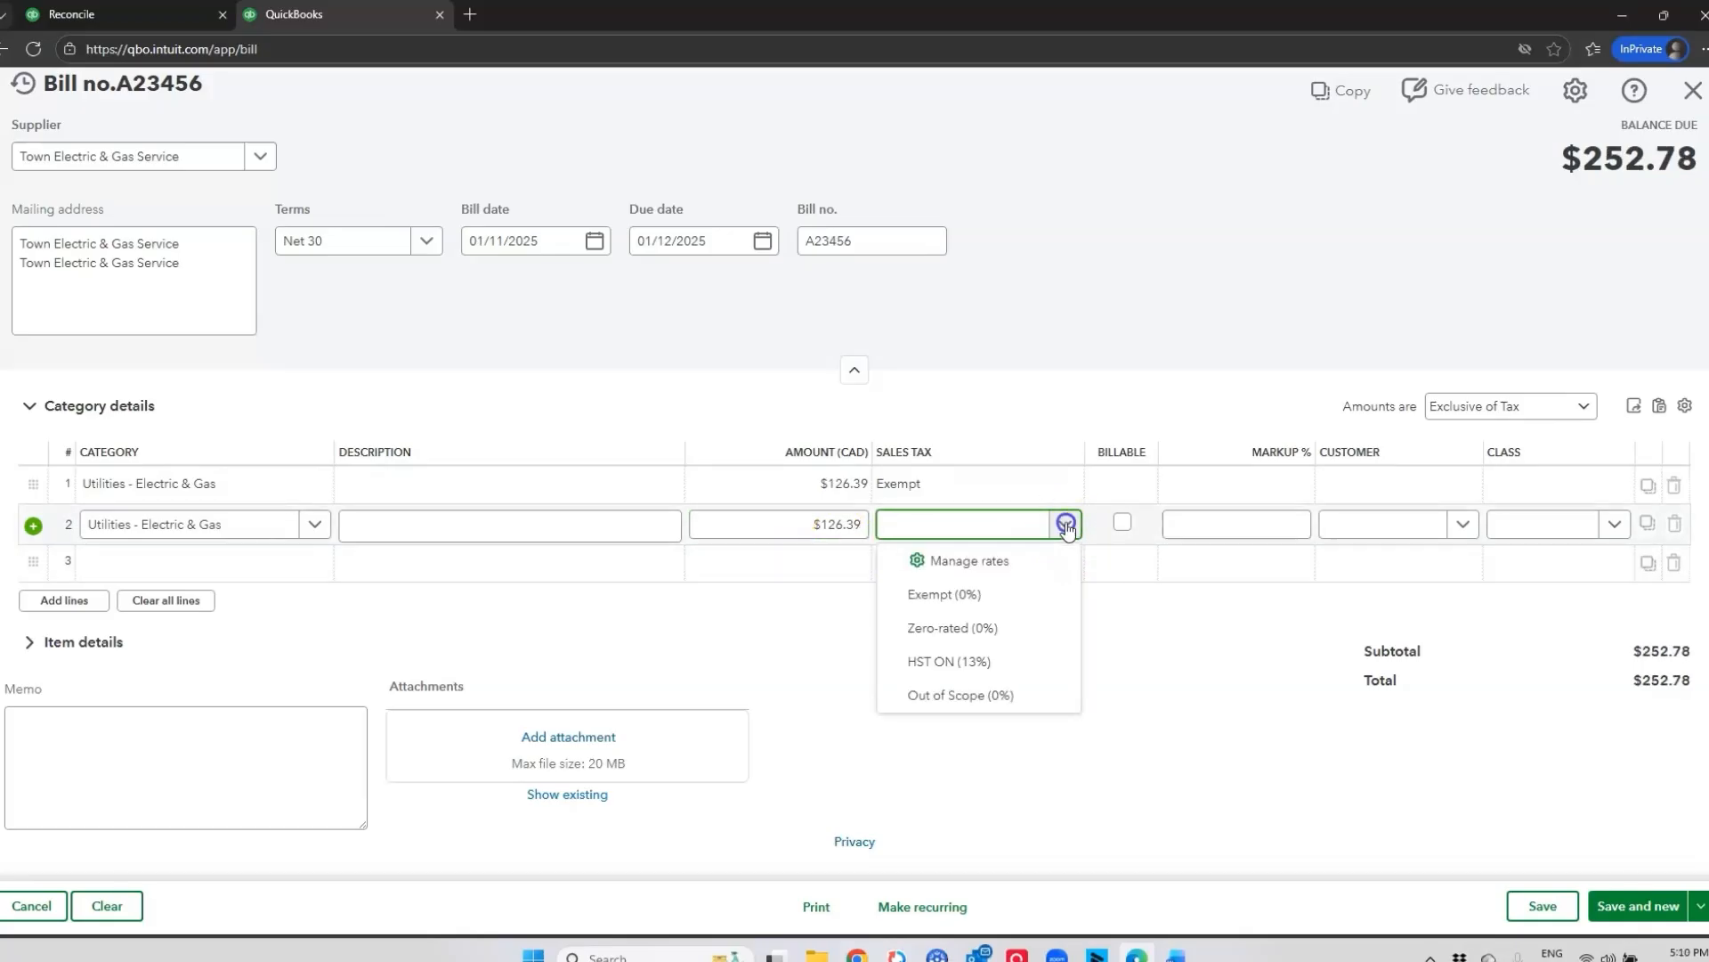
{"action": "left_click", "coordinate": [992, 594]}
- Assign the class North to the first category line and Admin to the second
{"action": "left_click", "coordinate": [1603, 488]}
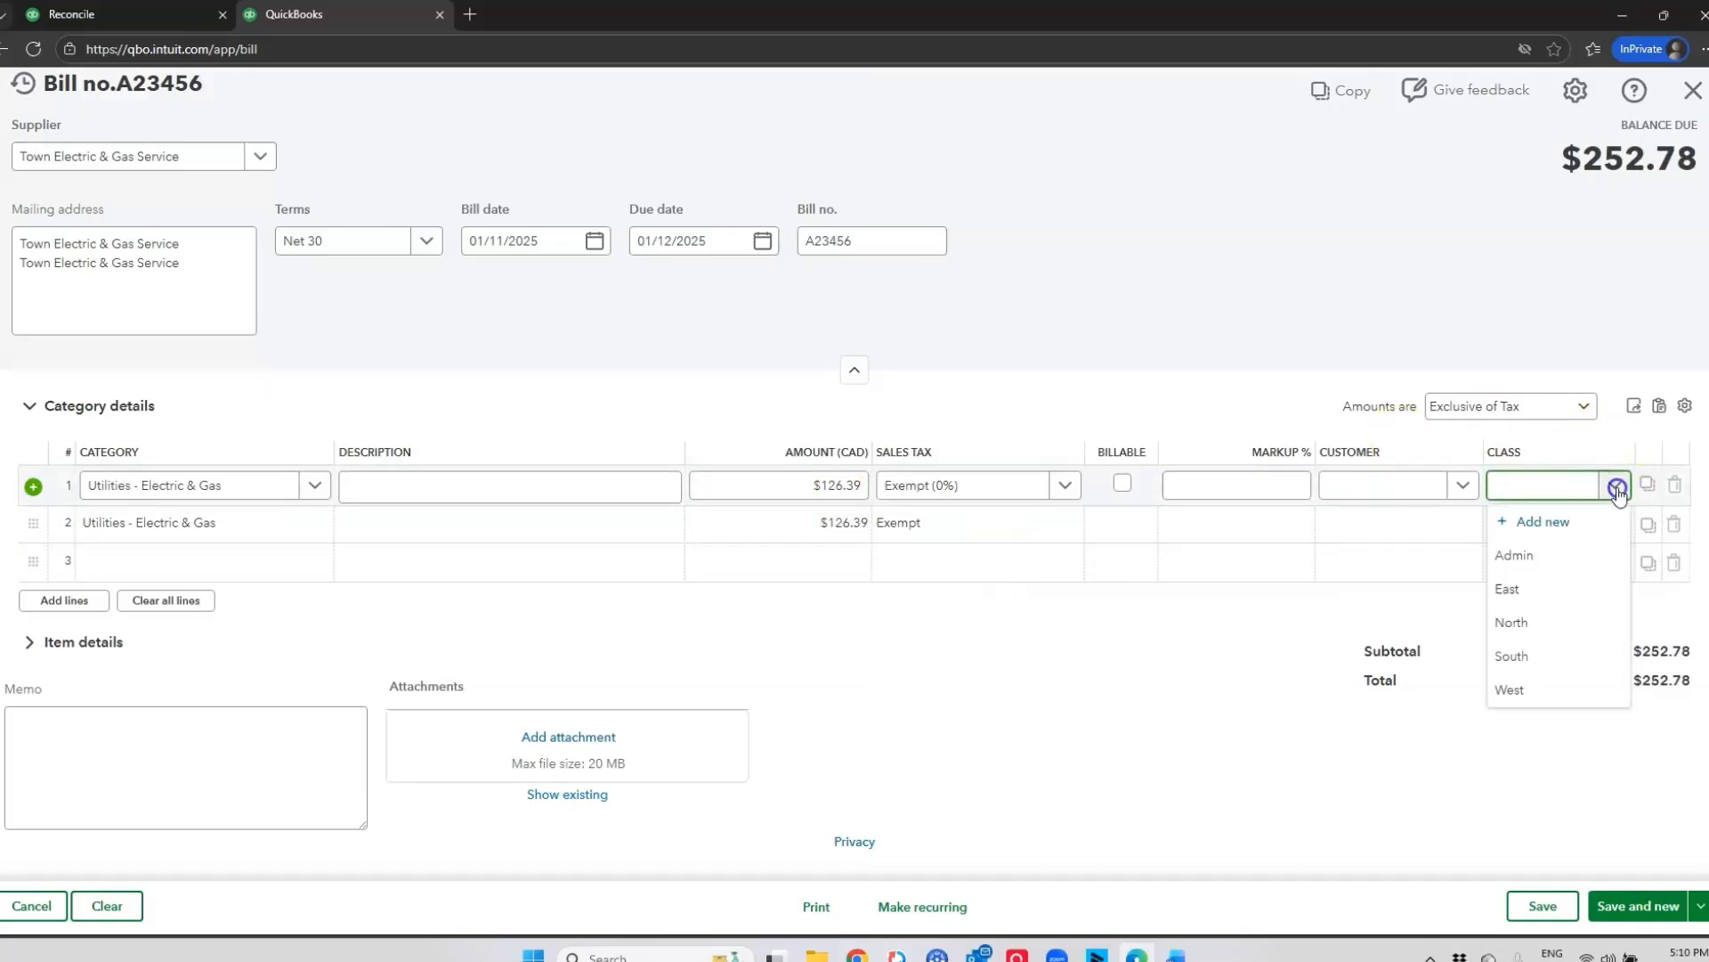
{"action": "left_click", "coordinate": [1546, 621]}
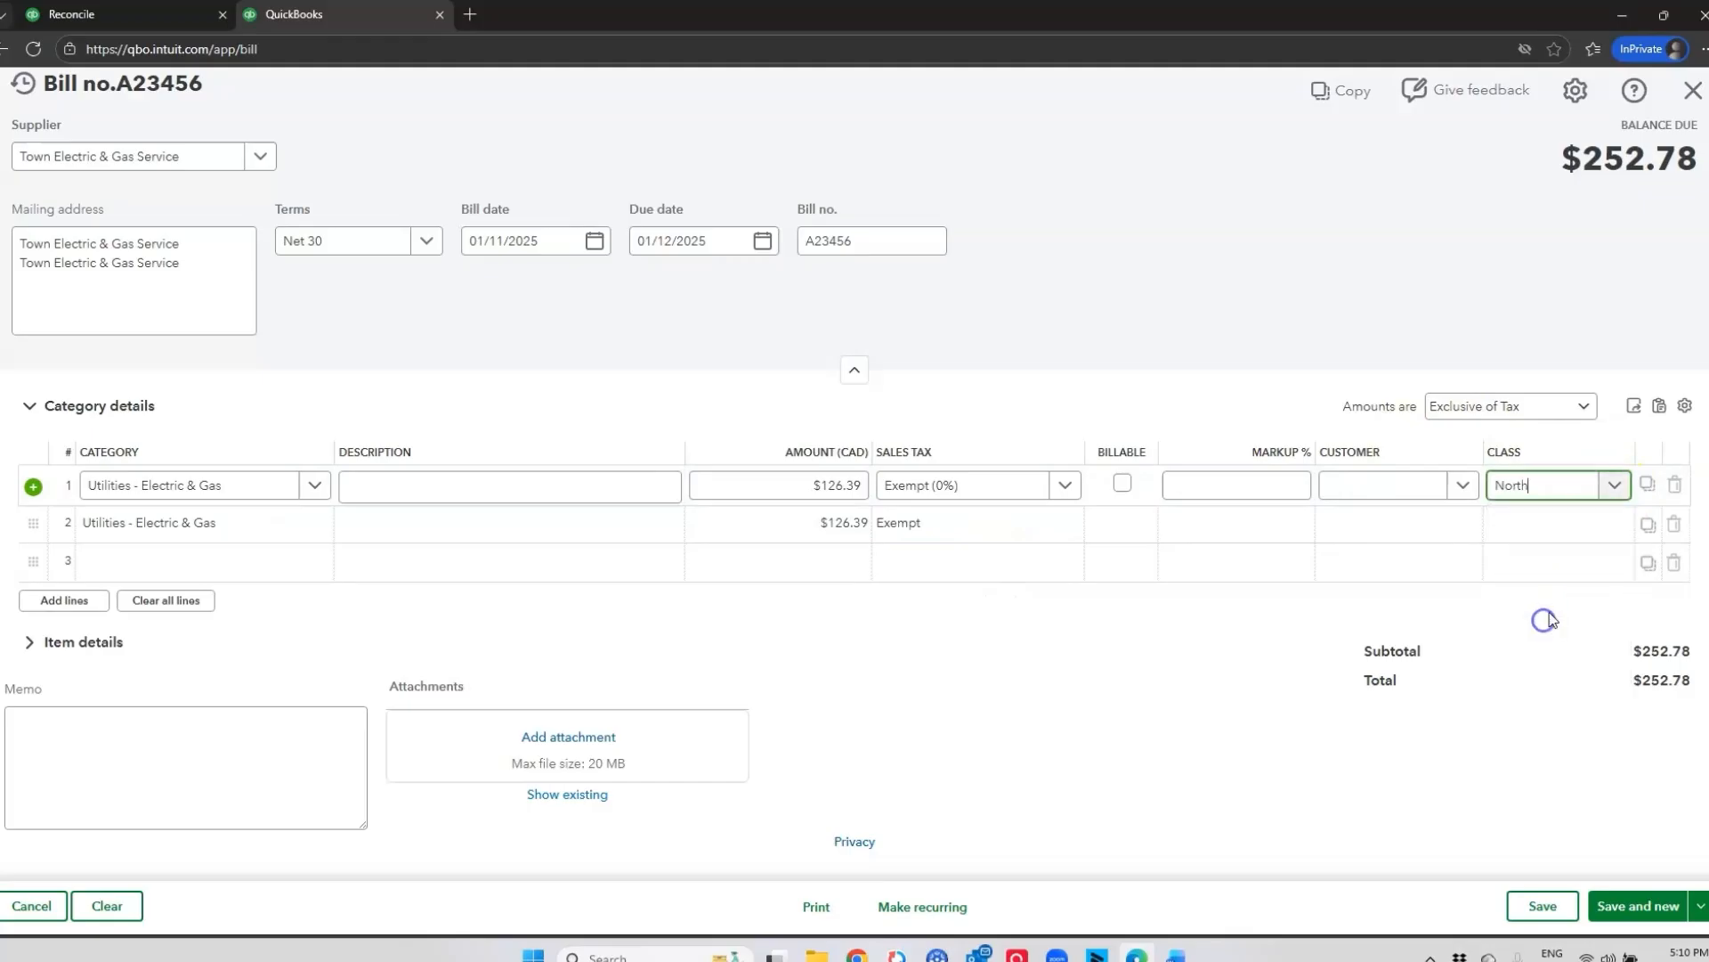
{"action": "left_click", "coordinate": [1613, 526]}
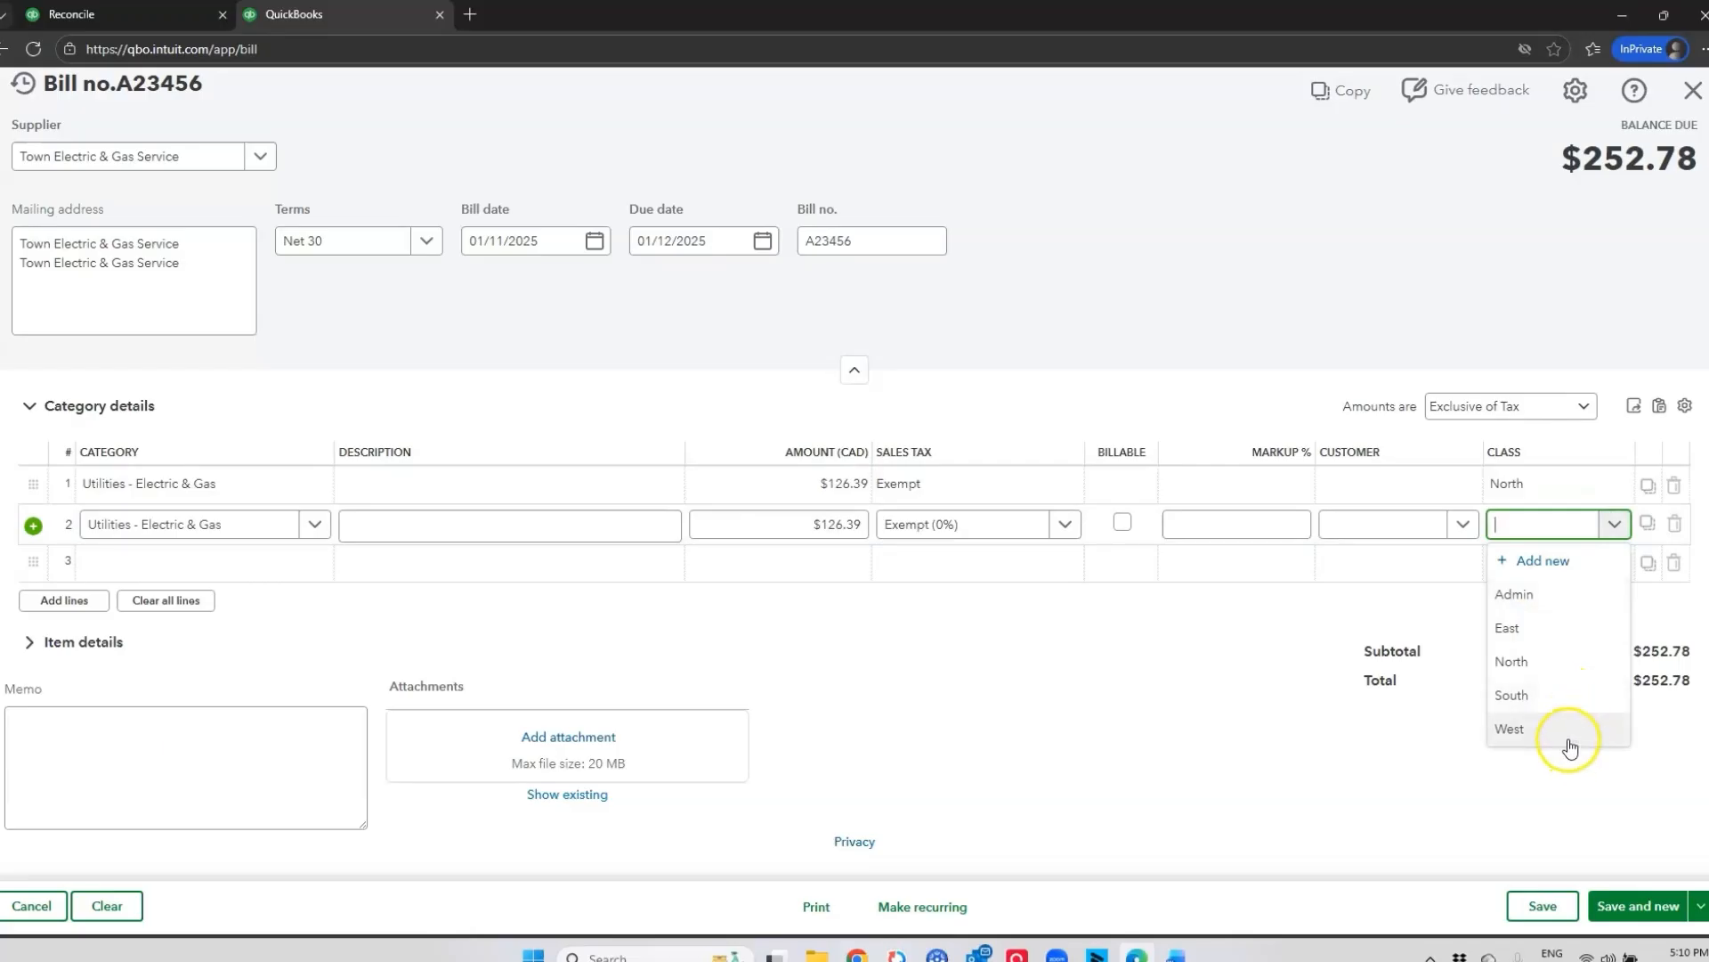
{"action": "left_click", "coordinate": [1541, 592]}
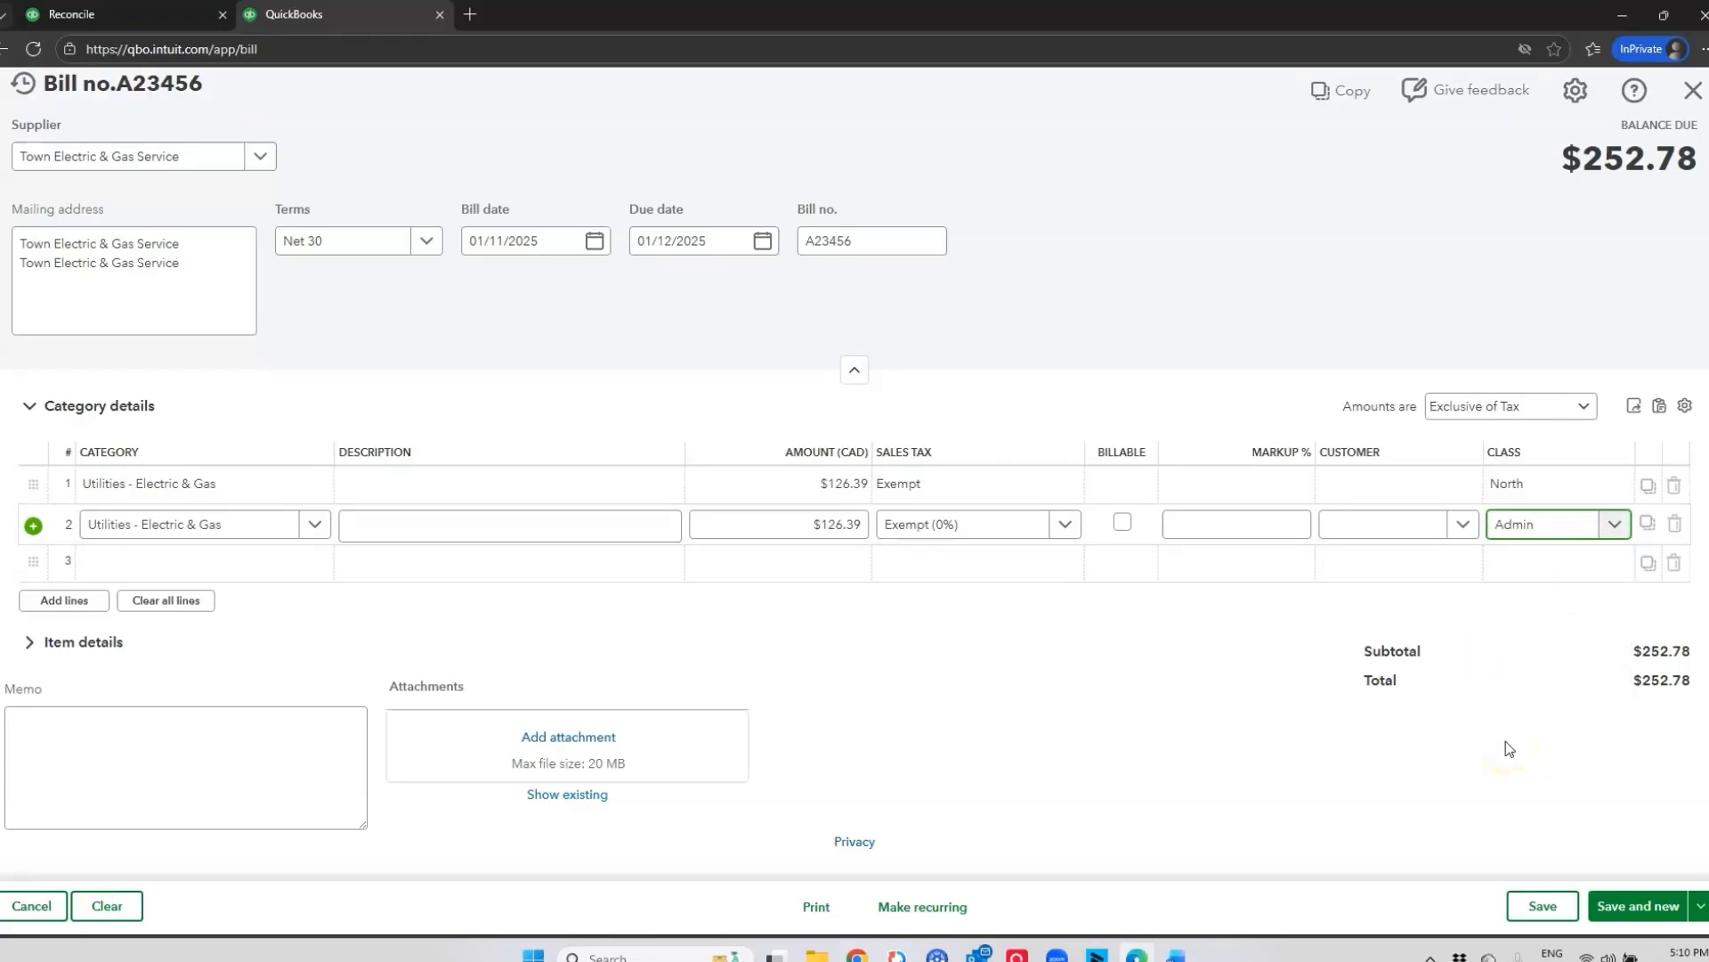
{"action": "left_click", "coordinate": [198, 418]}
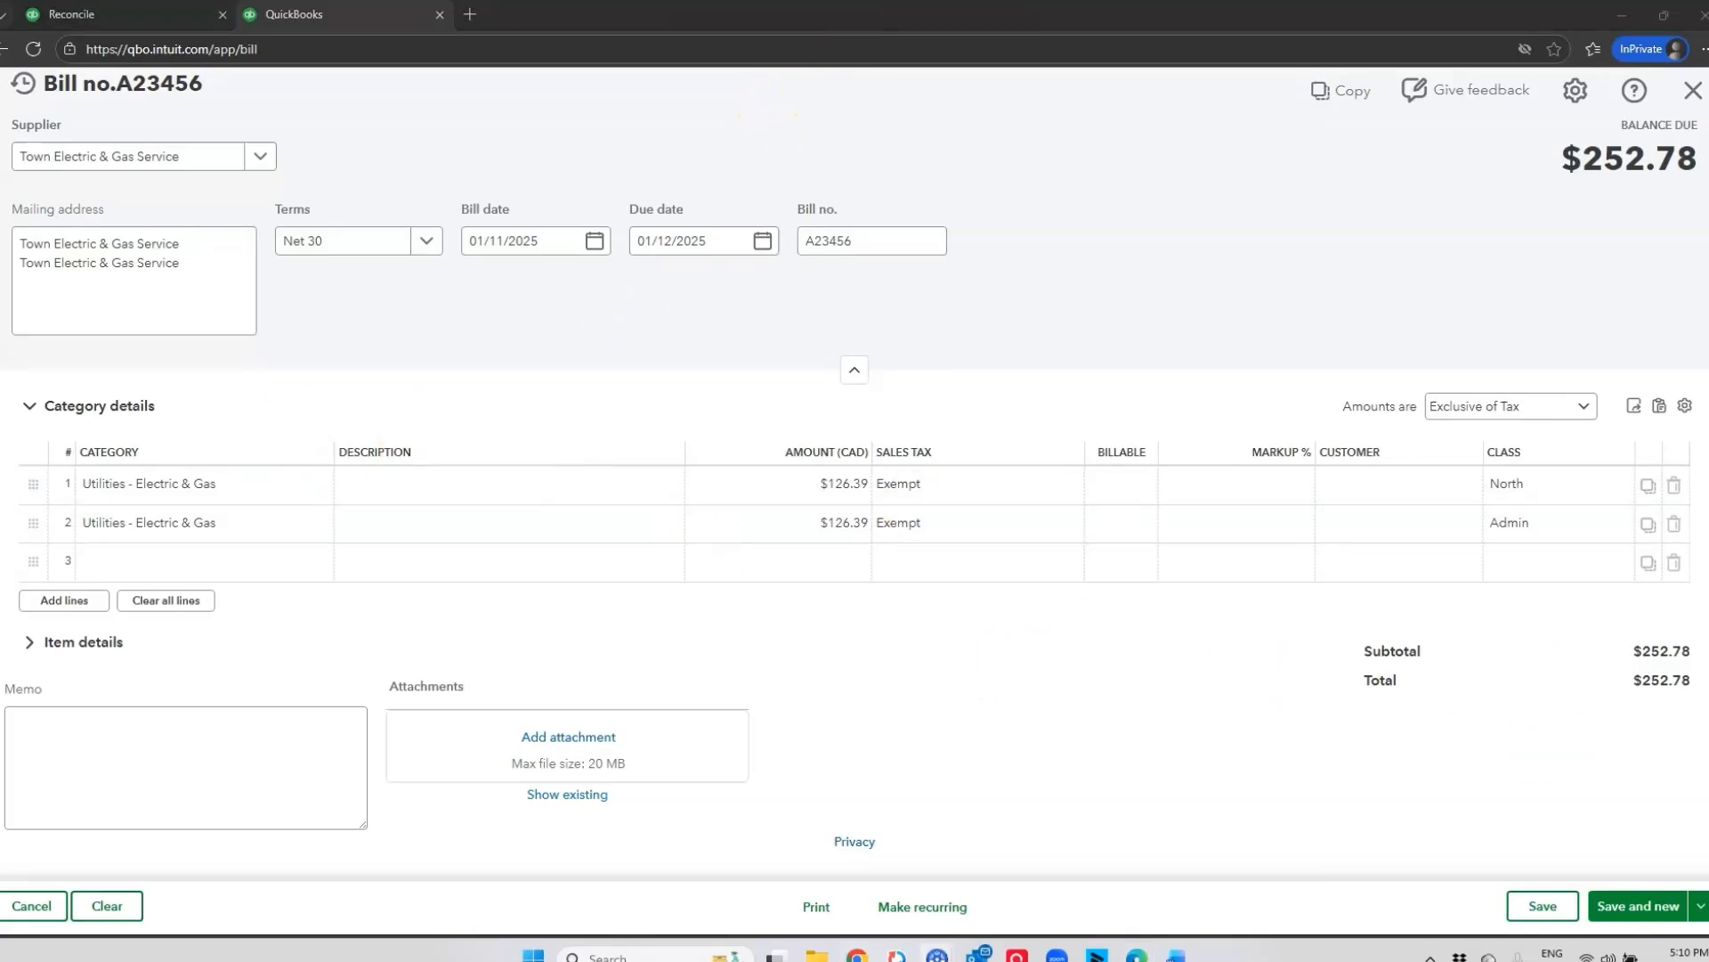
{"action": "left_click_drag", "start_coordinate": [1545, 127], "coordinate": [1708, 195]}
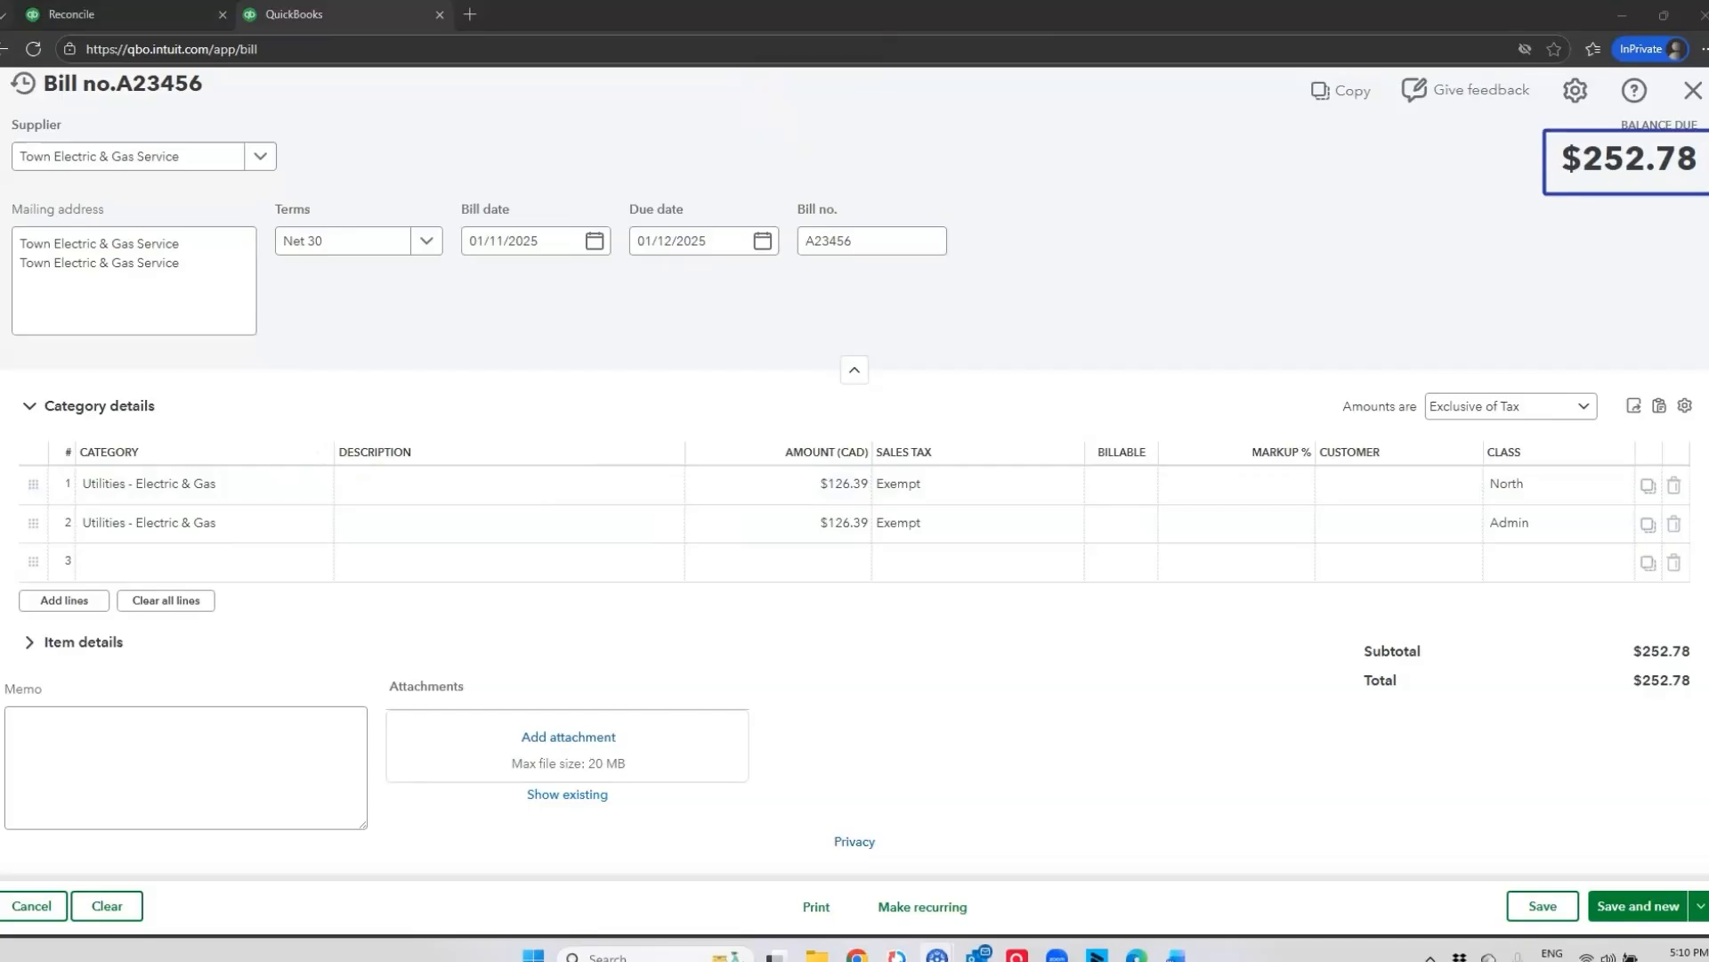
{"action": "left_click_drag", "start_coordinate": [1616, 622], "coordinate": [1708, 702]}
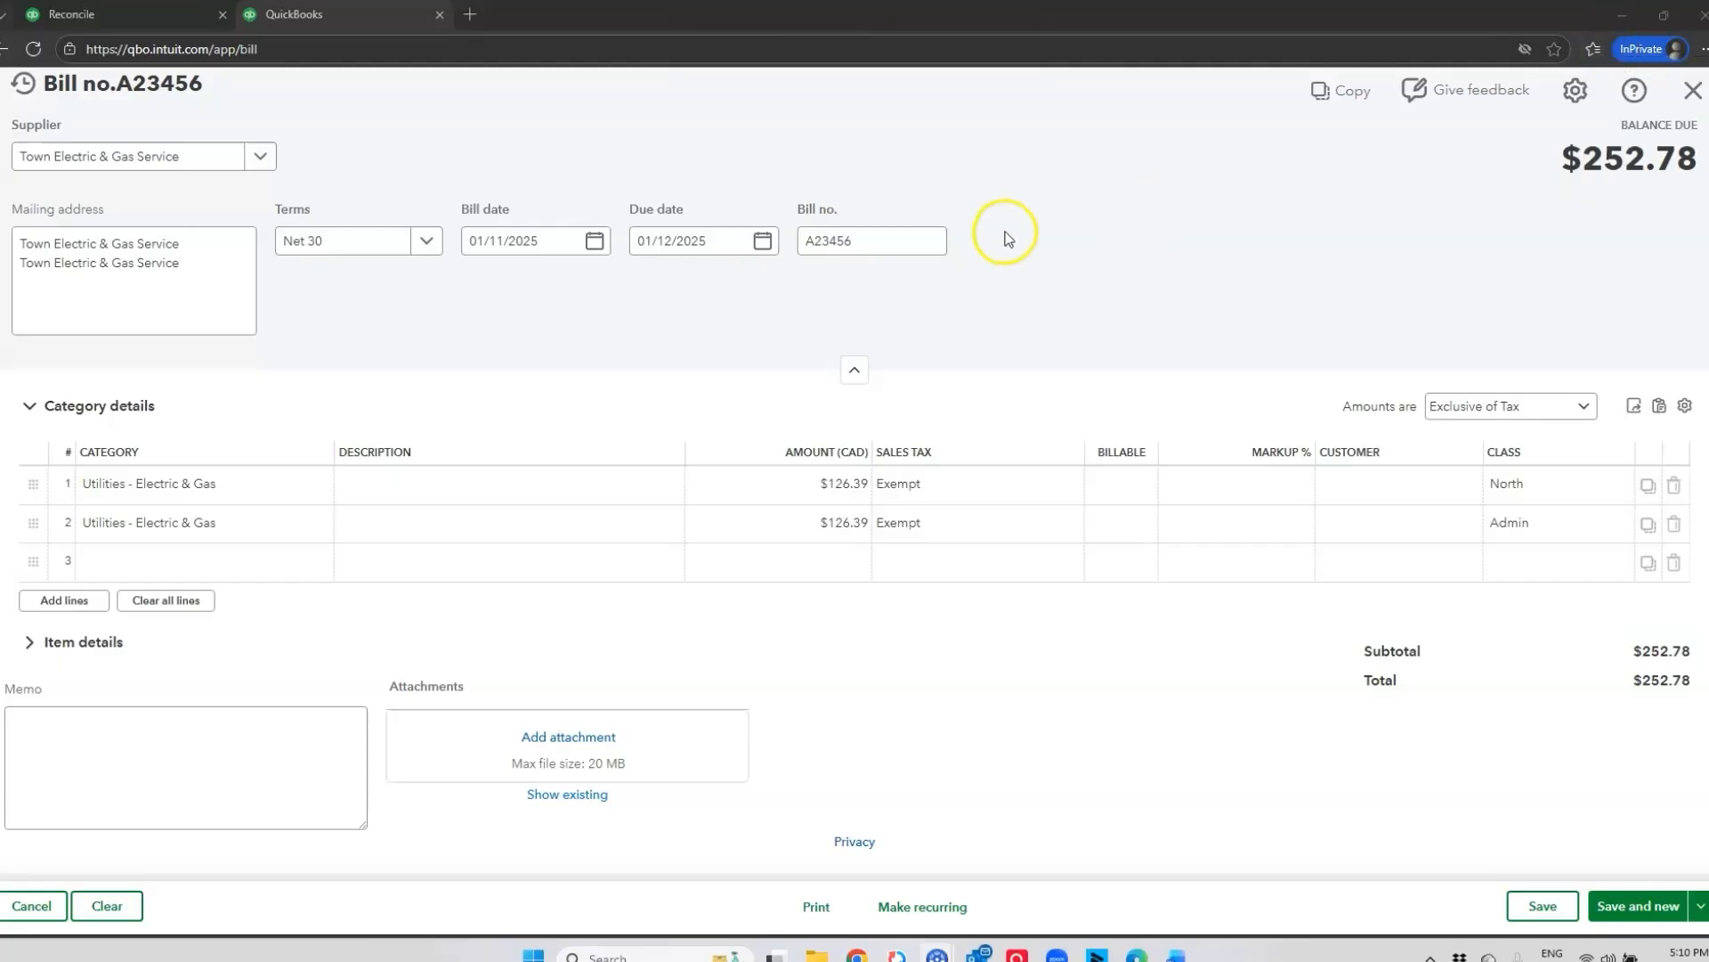
- Open and cancel the attachment file browser, and save and close the Town Electric & Gas Service bill
{"action": "left_click", "coordinate": [552, 736]}
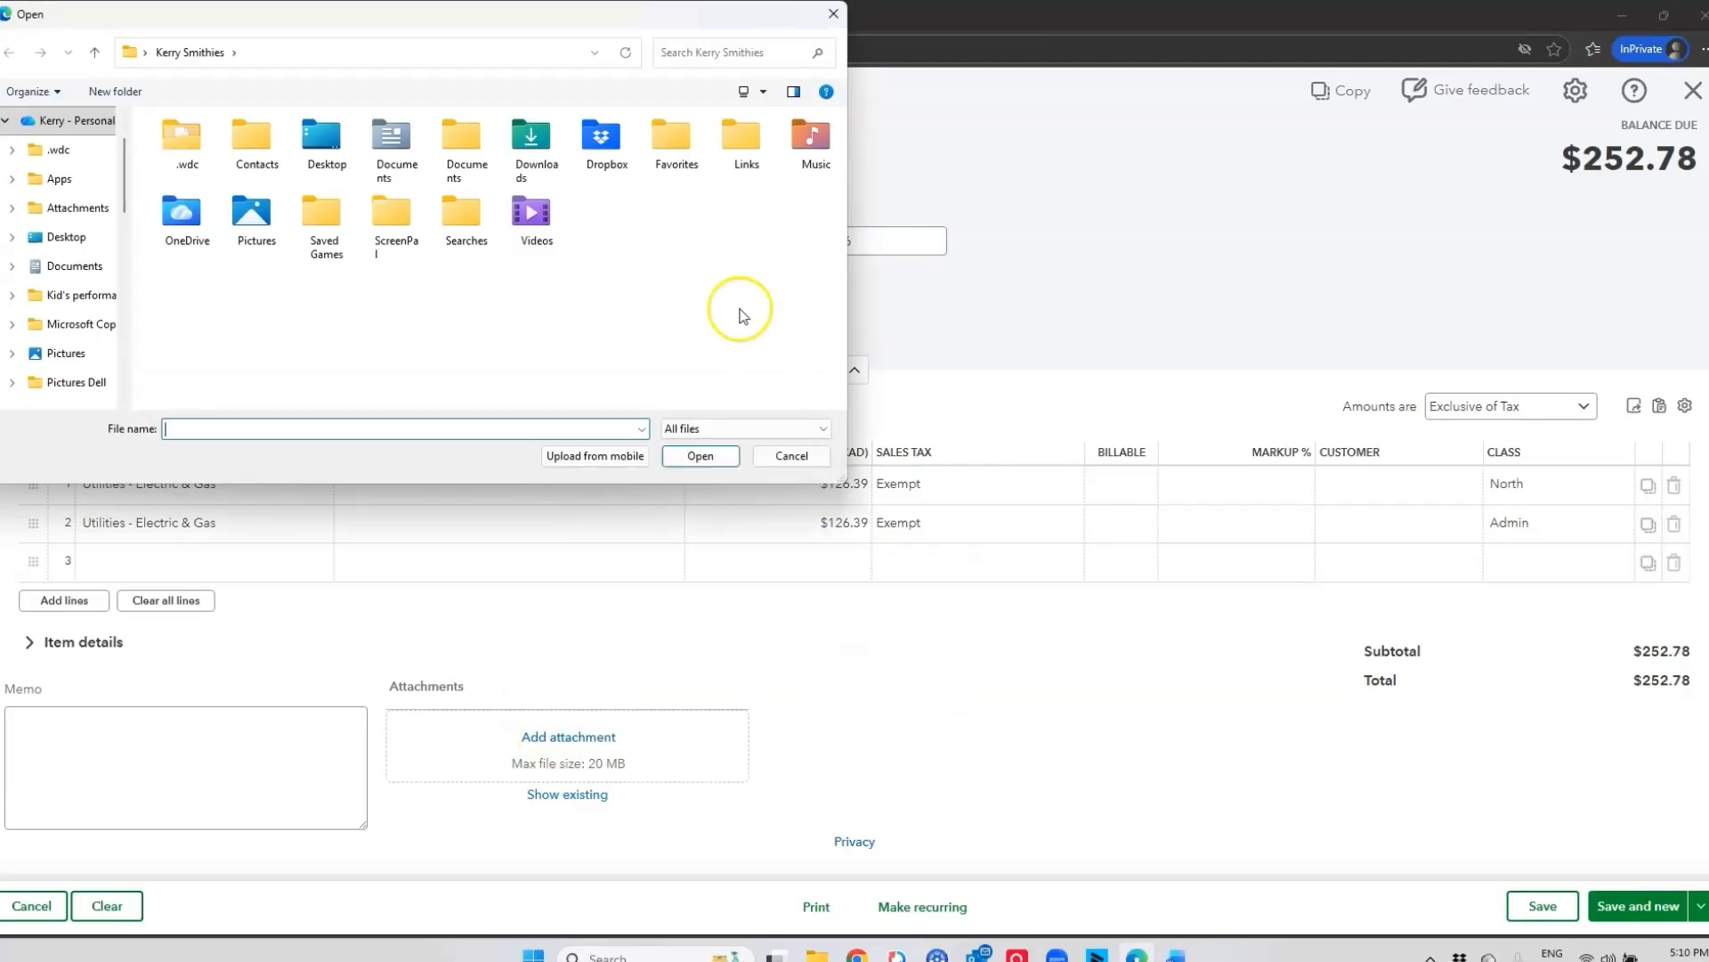
{"action": "left_click", "coordinate": [808, 459]}
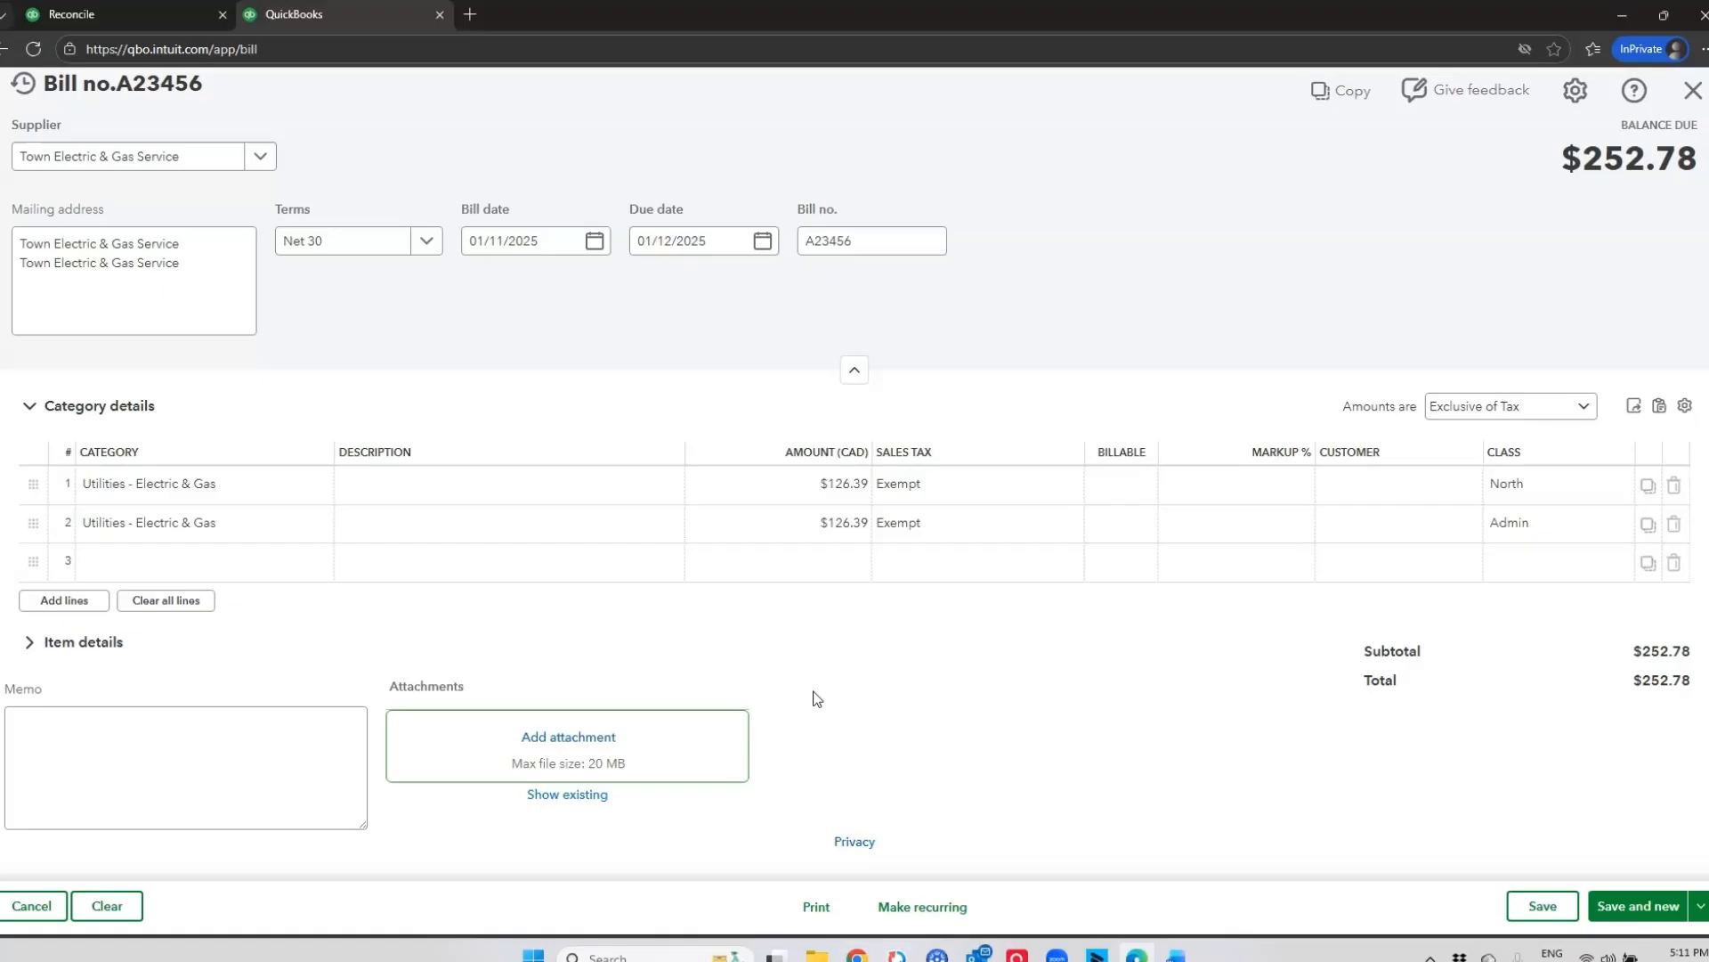
{"action": "left_click", "coordinate": [1701, 906]}
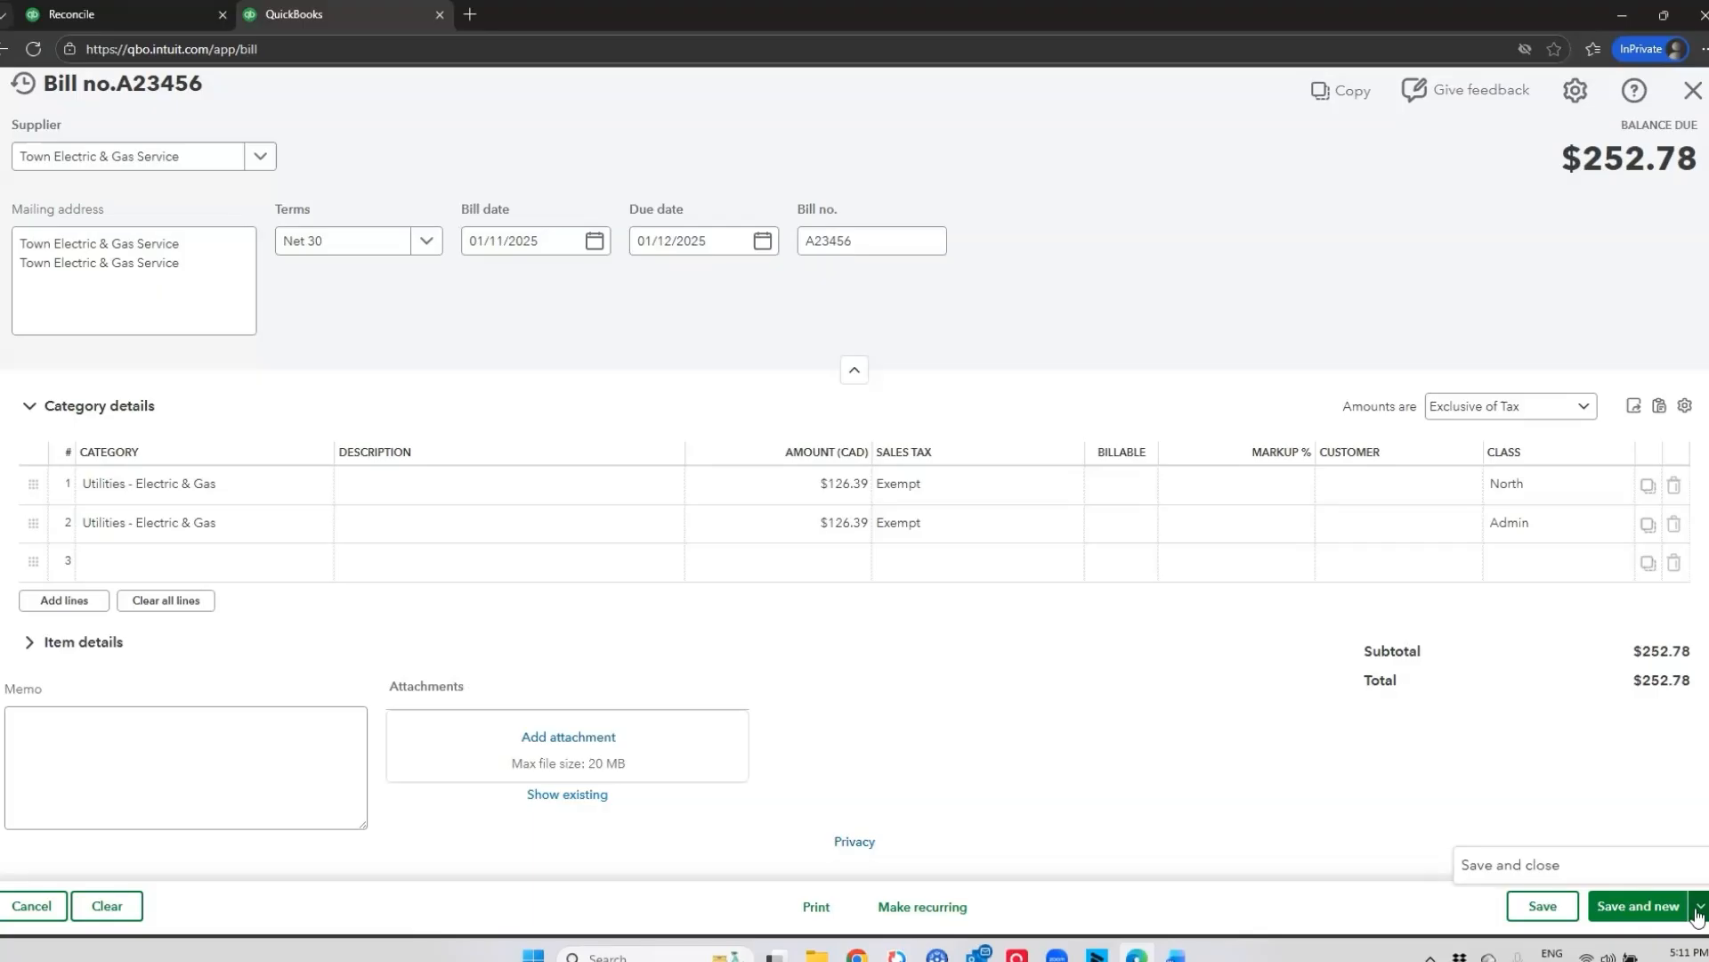
{"action": "left_click", "coordinate": [1676, 890]}
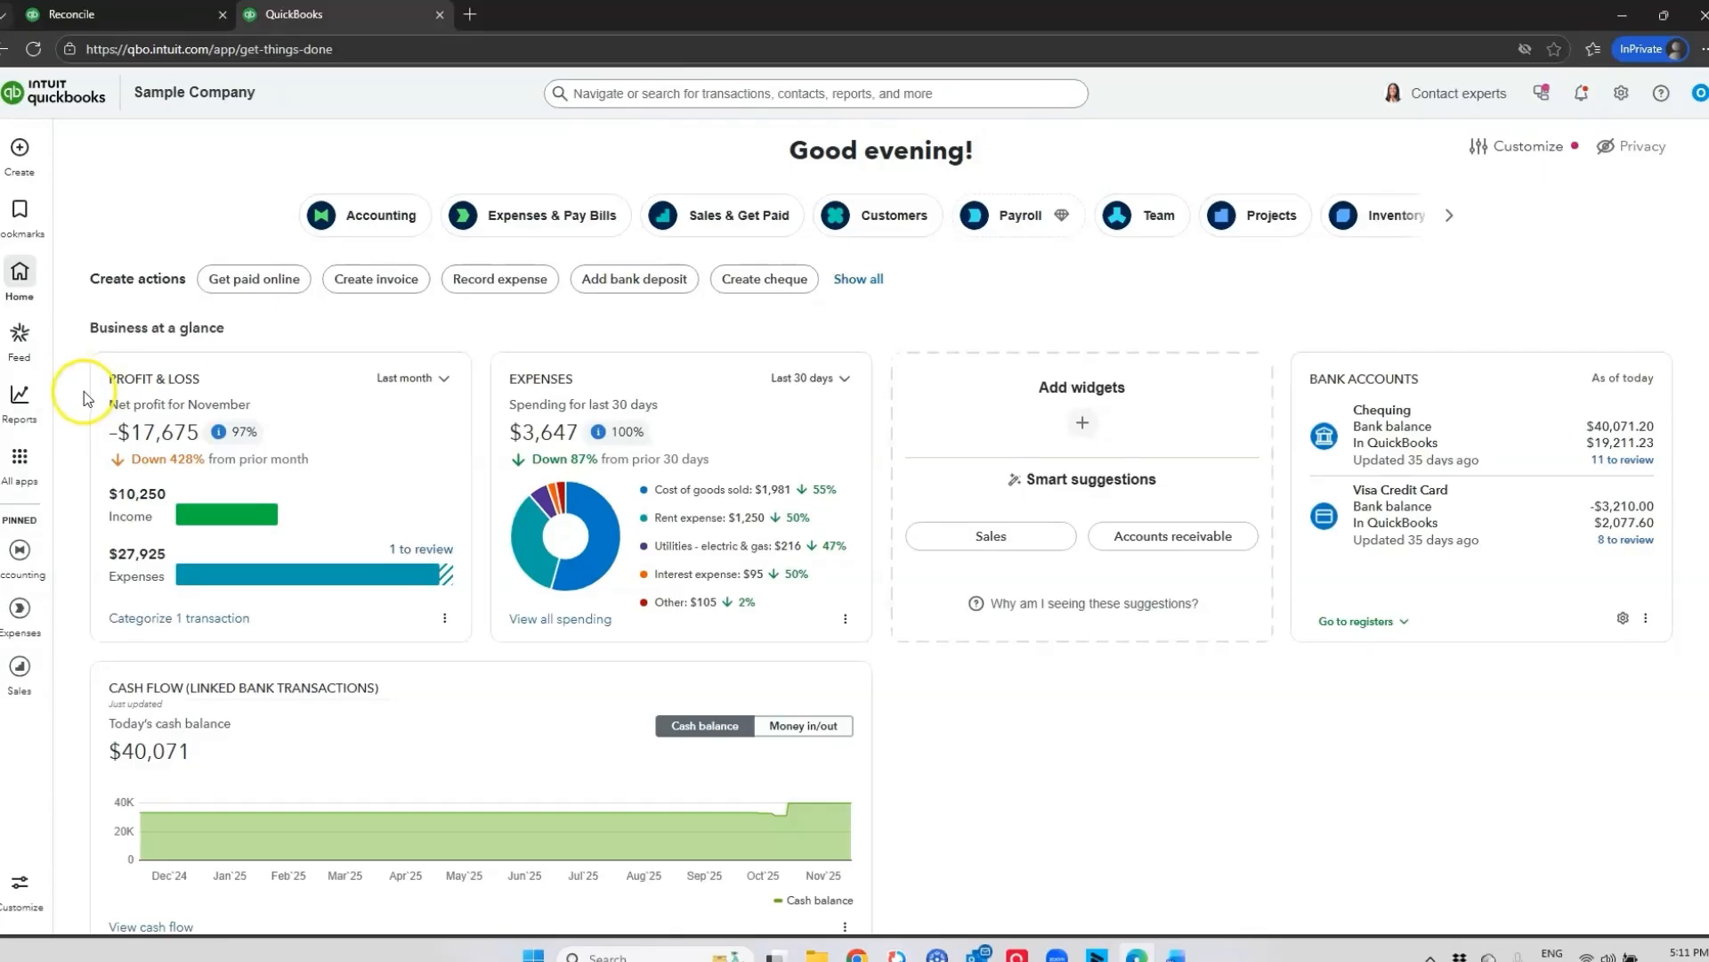
{"action": "left_click", "coordinate": [555, 222]}
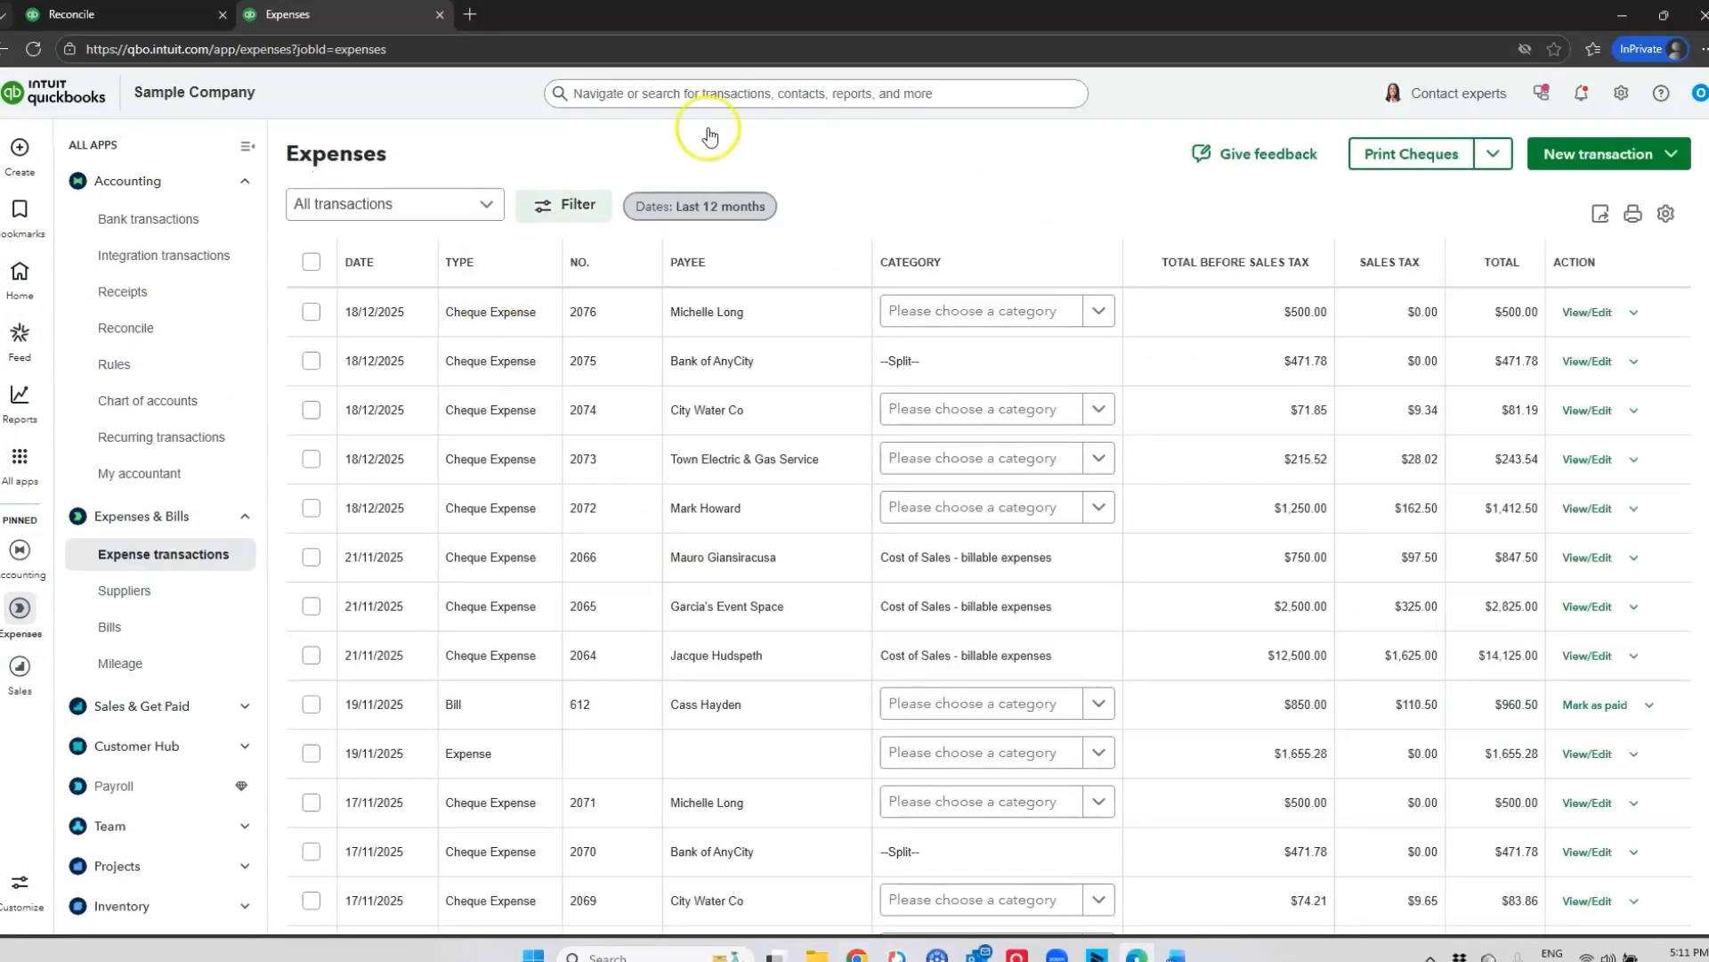
{"action": "left_click", "coordinate": [1658, 153]}
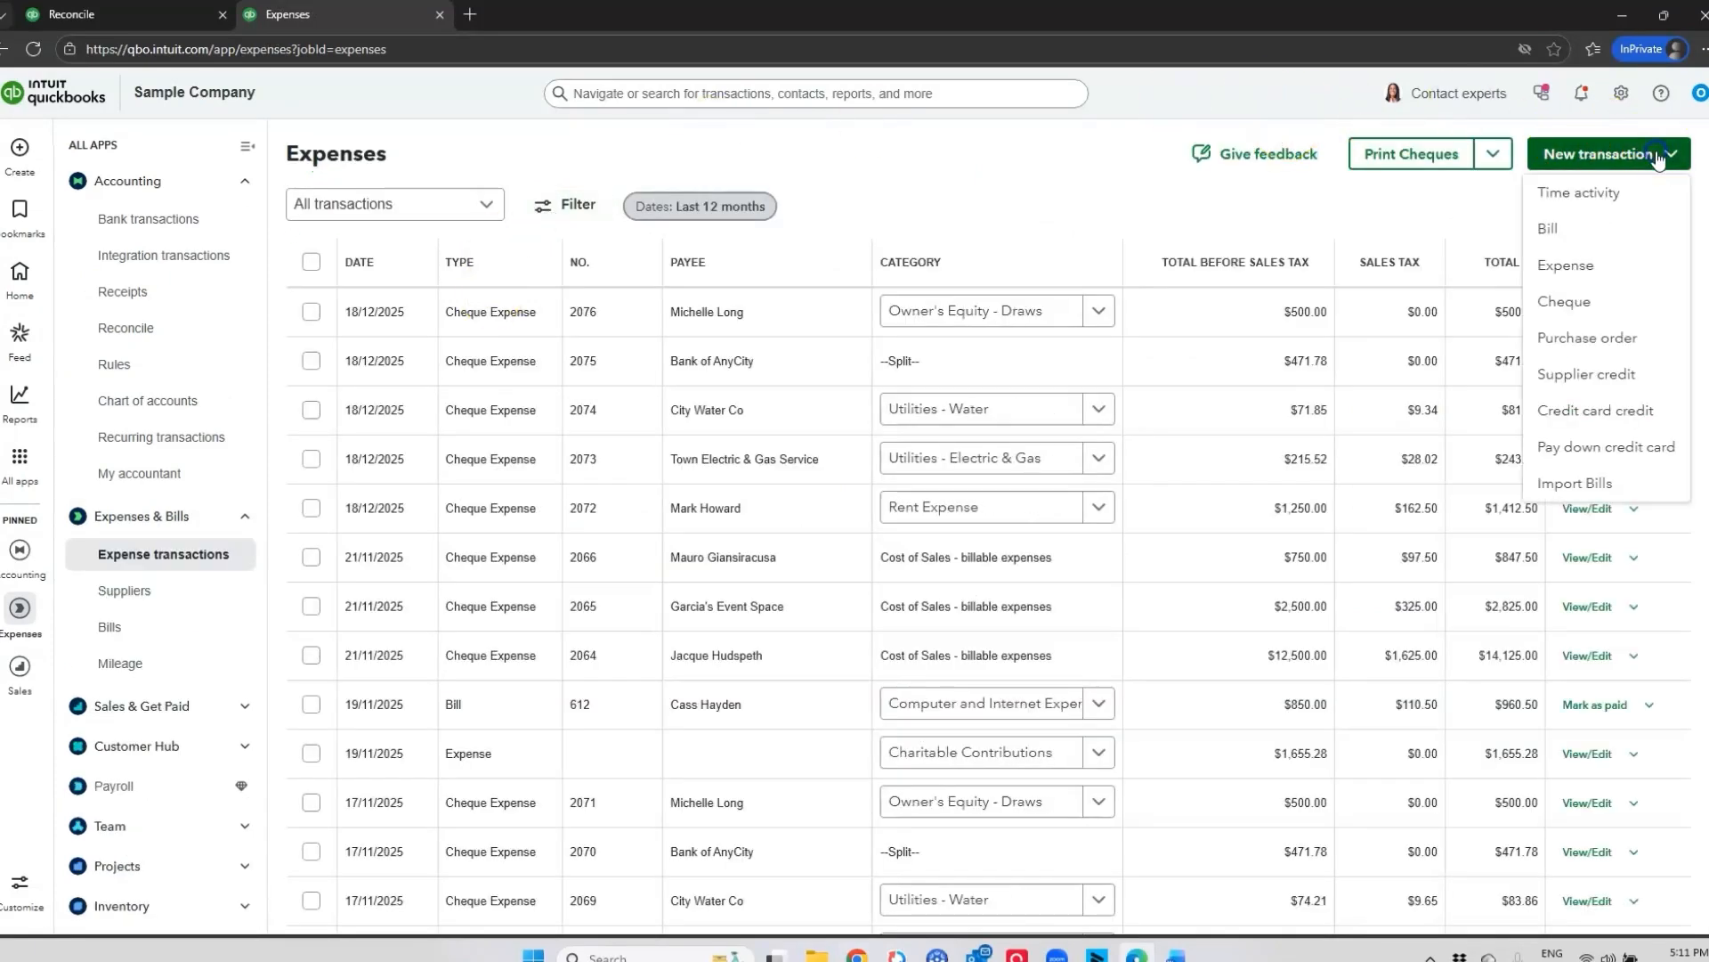
{"action": "left_click", "coordinate": [1594, 241]}
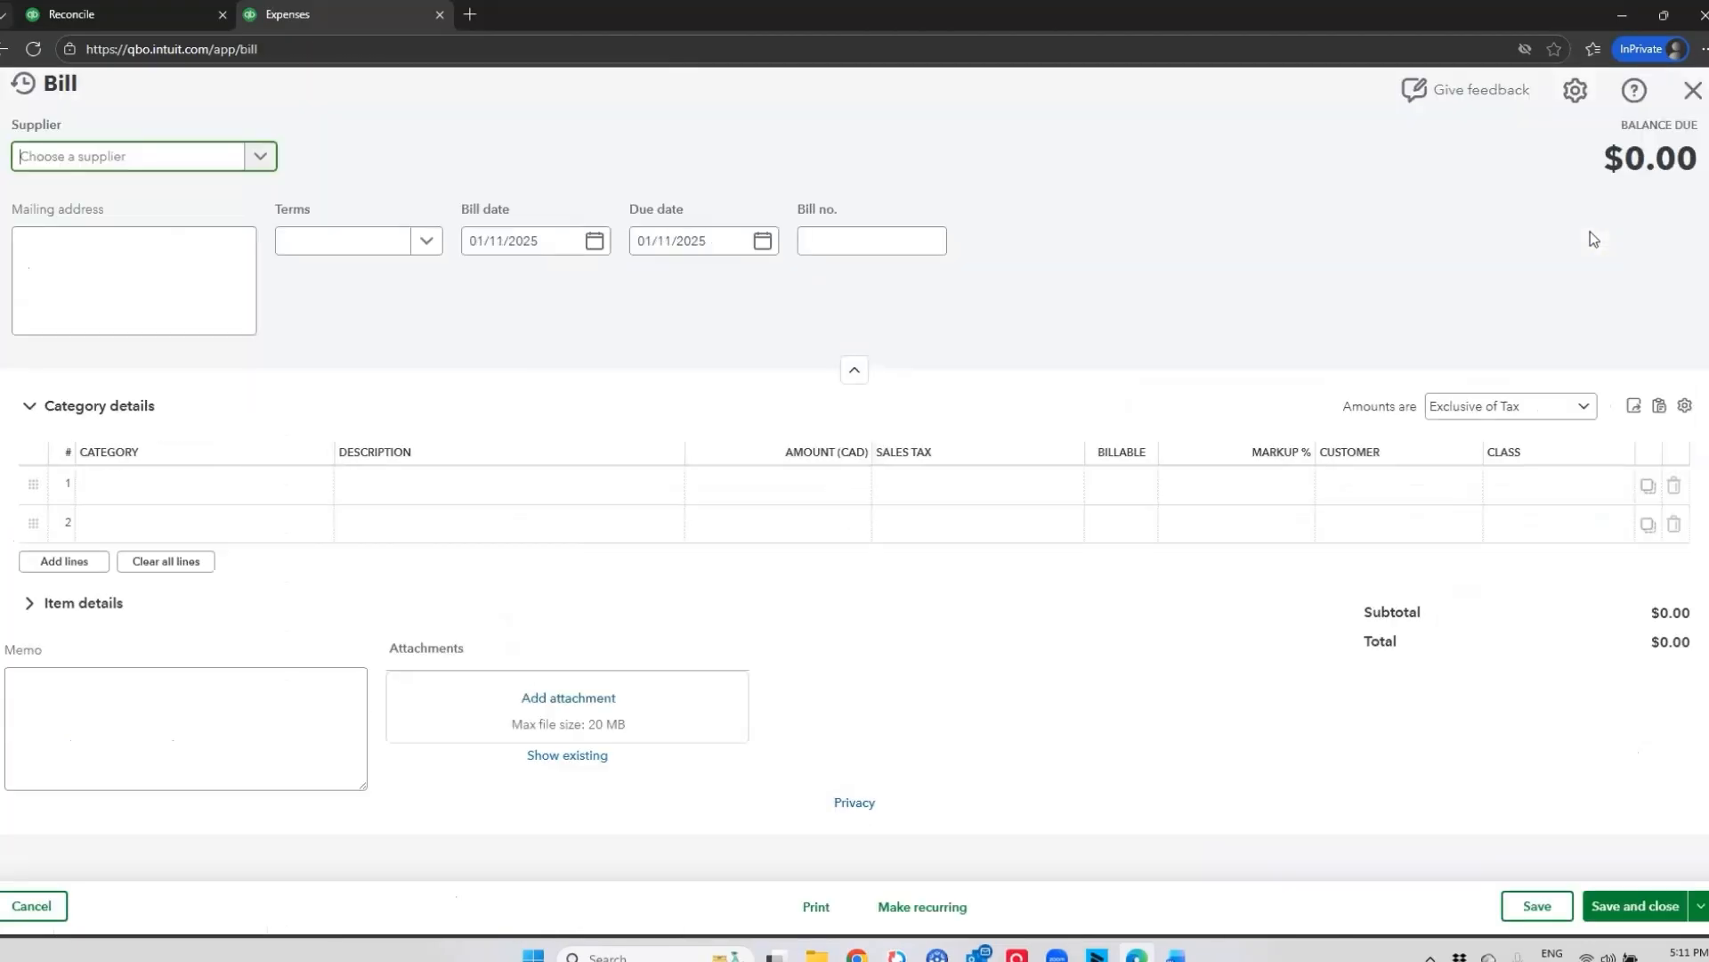
{"action": "left_click", "coordinate": [1693, 90]}
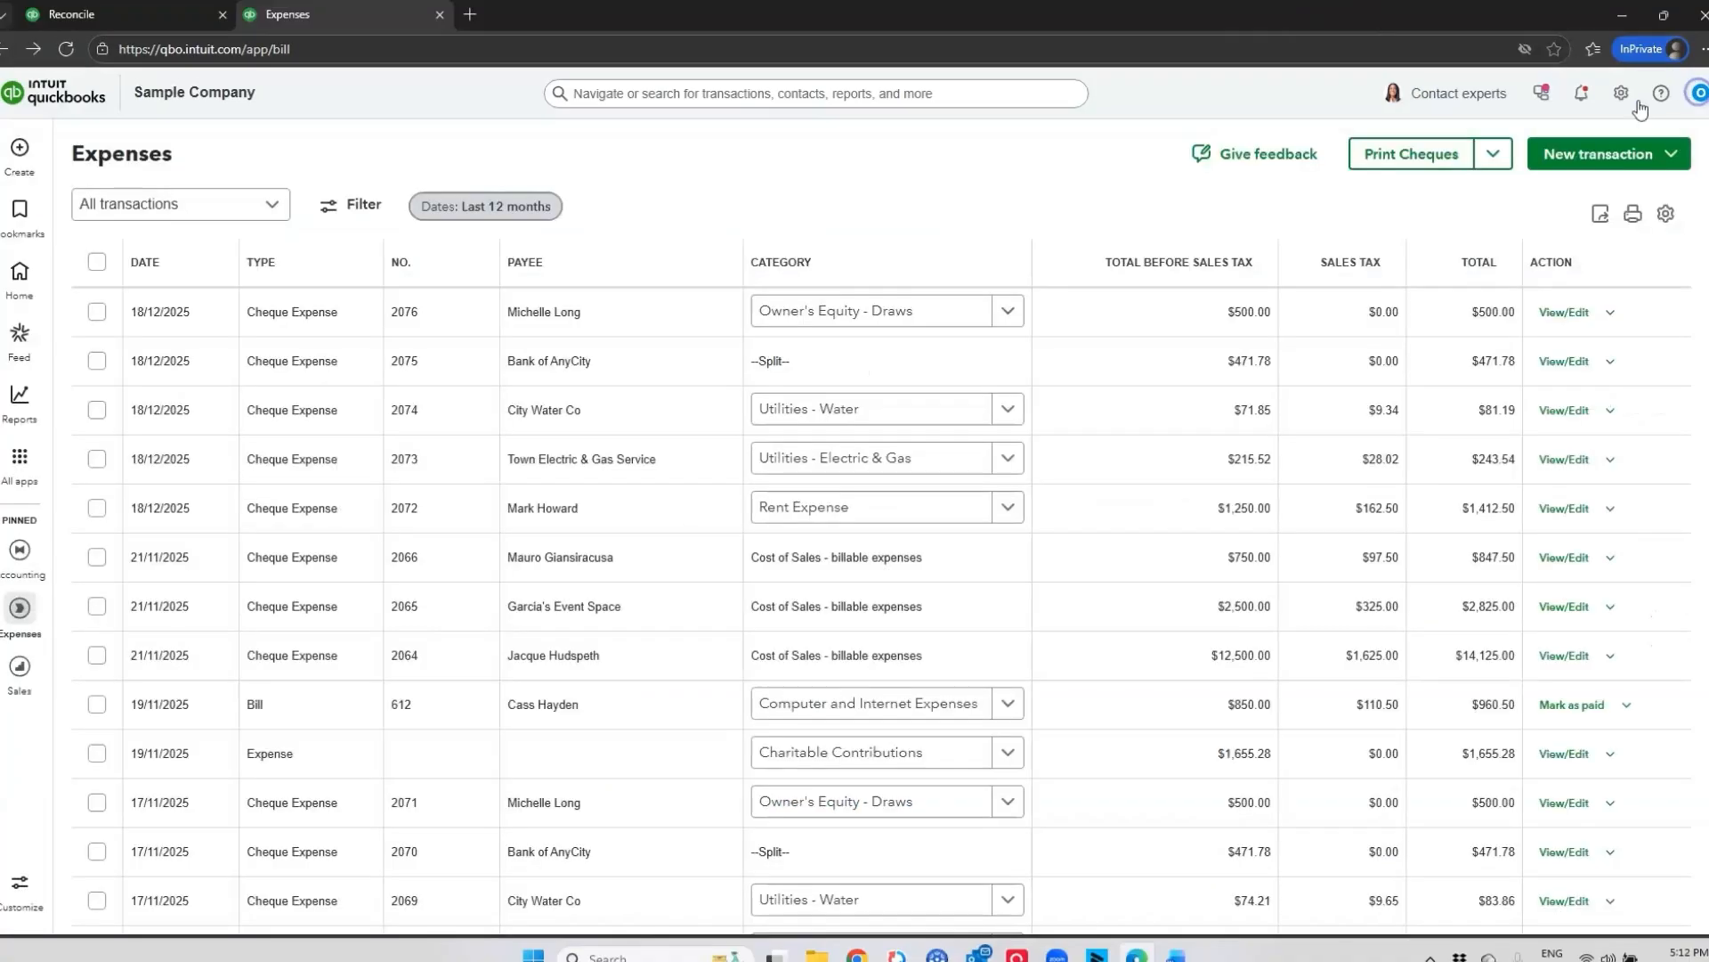
- Open the Bills list in the Expenses area
{"action": "mouse_move", "coordinate": [30, 470]}
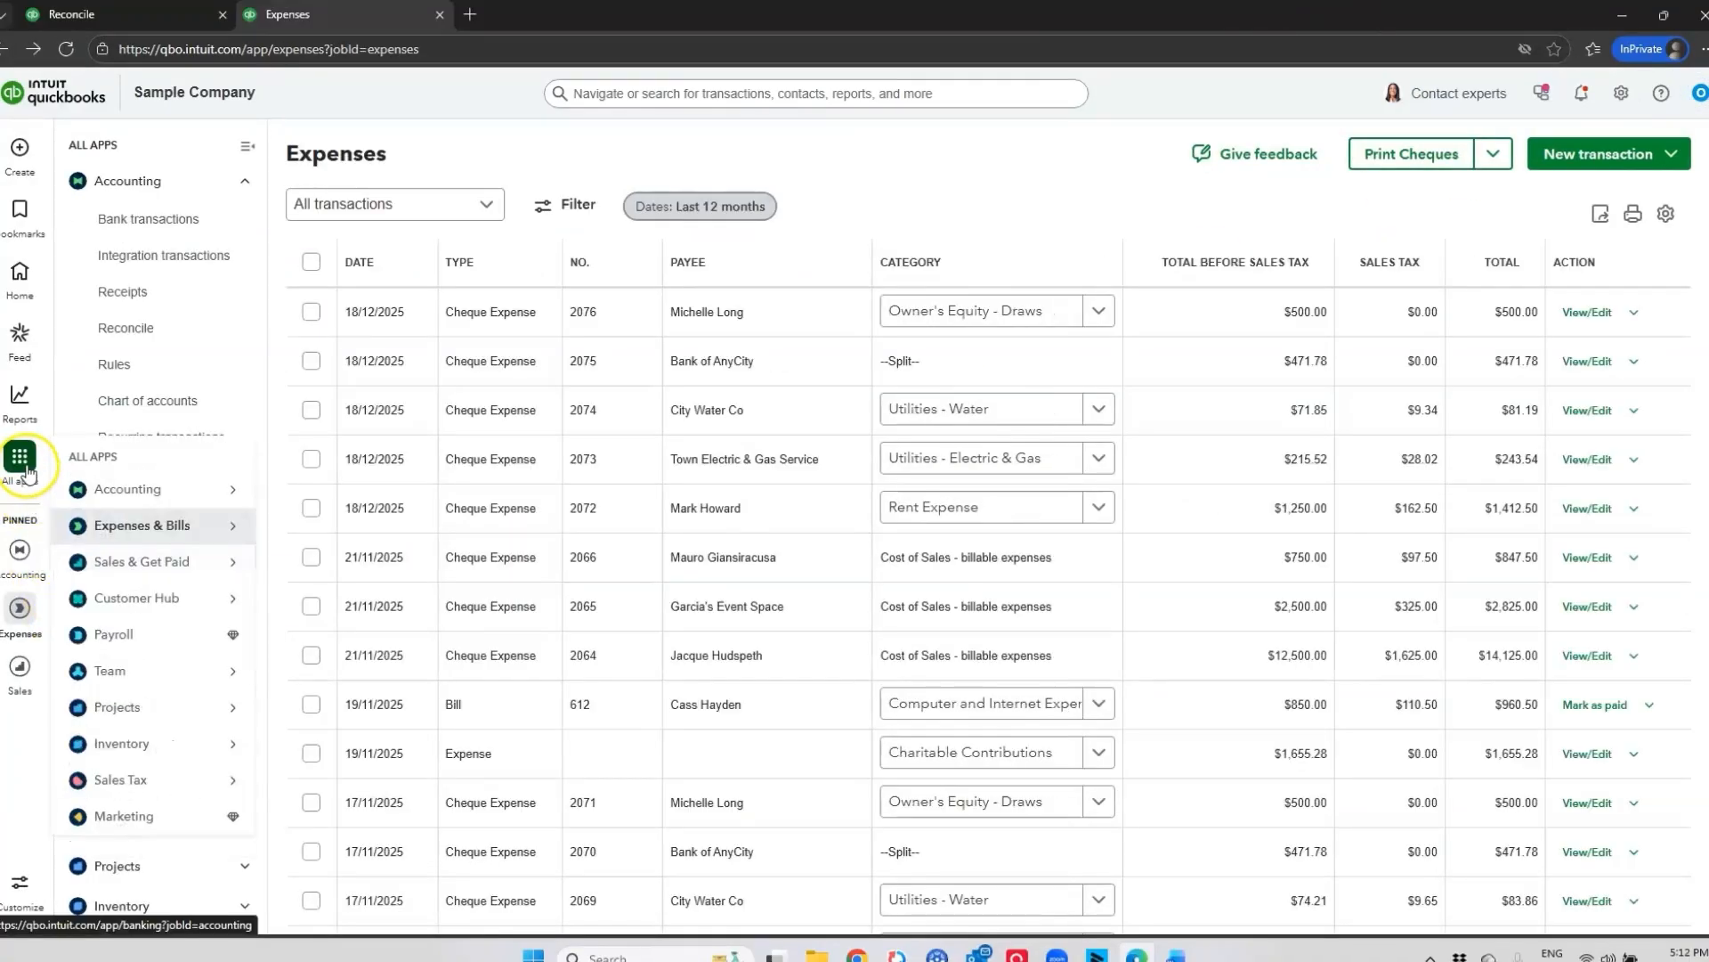
{"action": "mouse_move", "coordinate": [19, 609]}
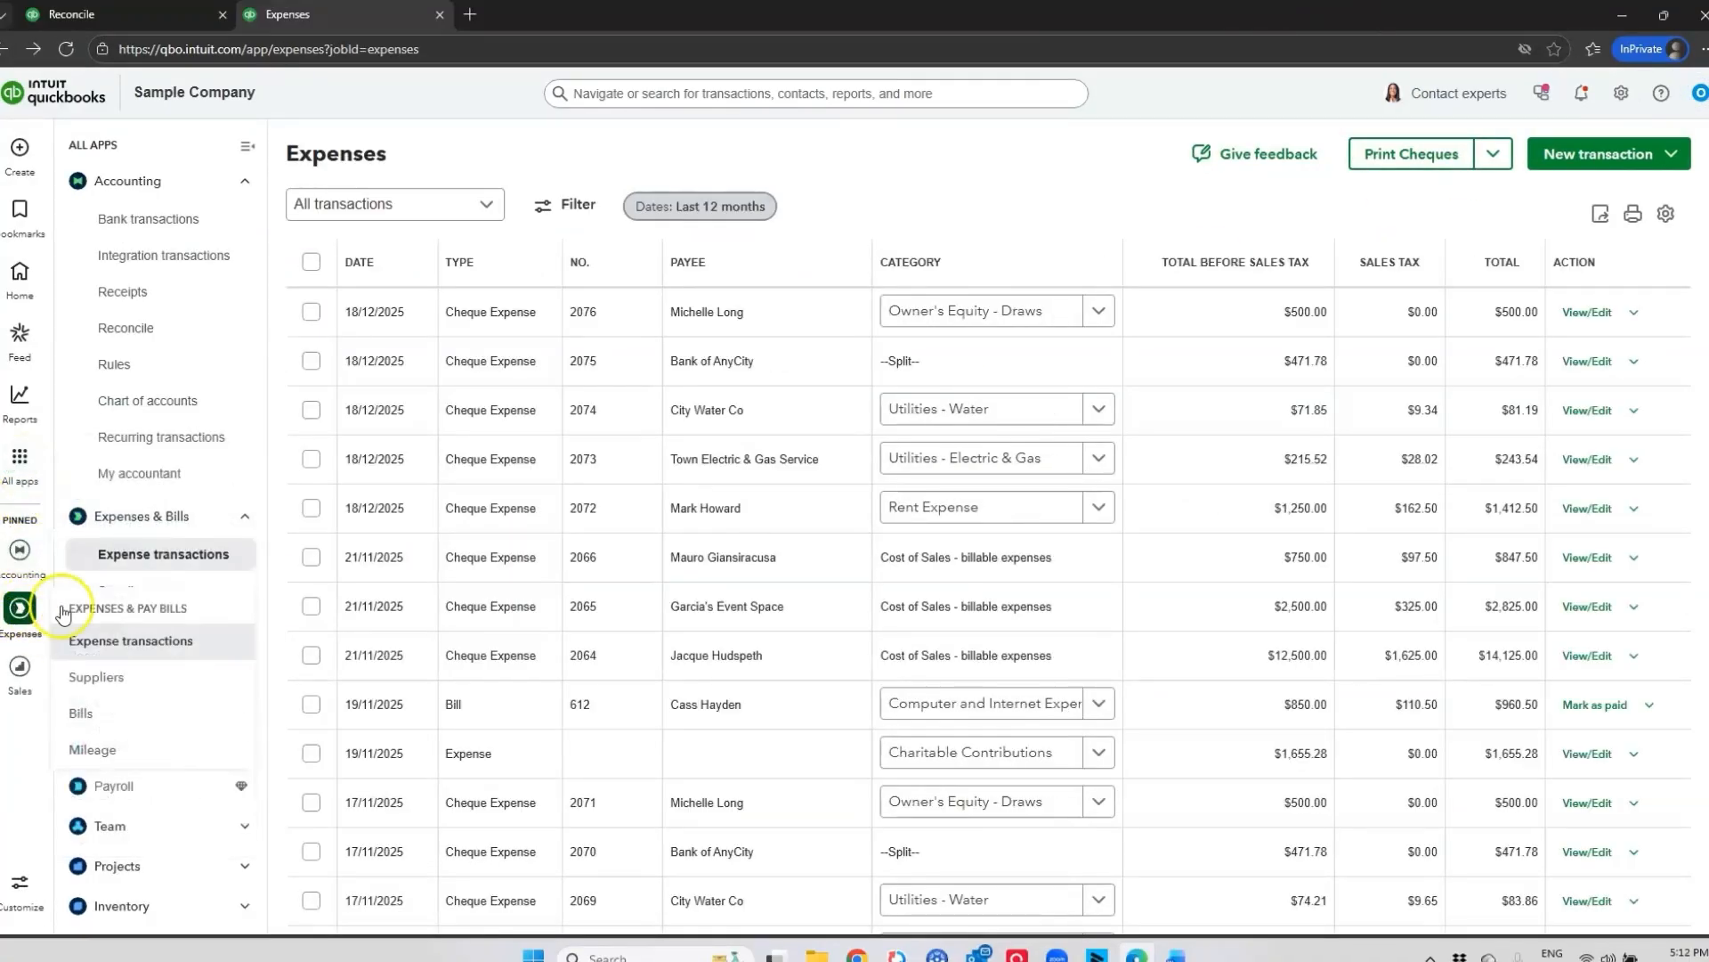
{"action": "left_click", "coordinate": [90, 714]}
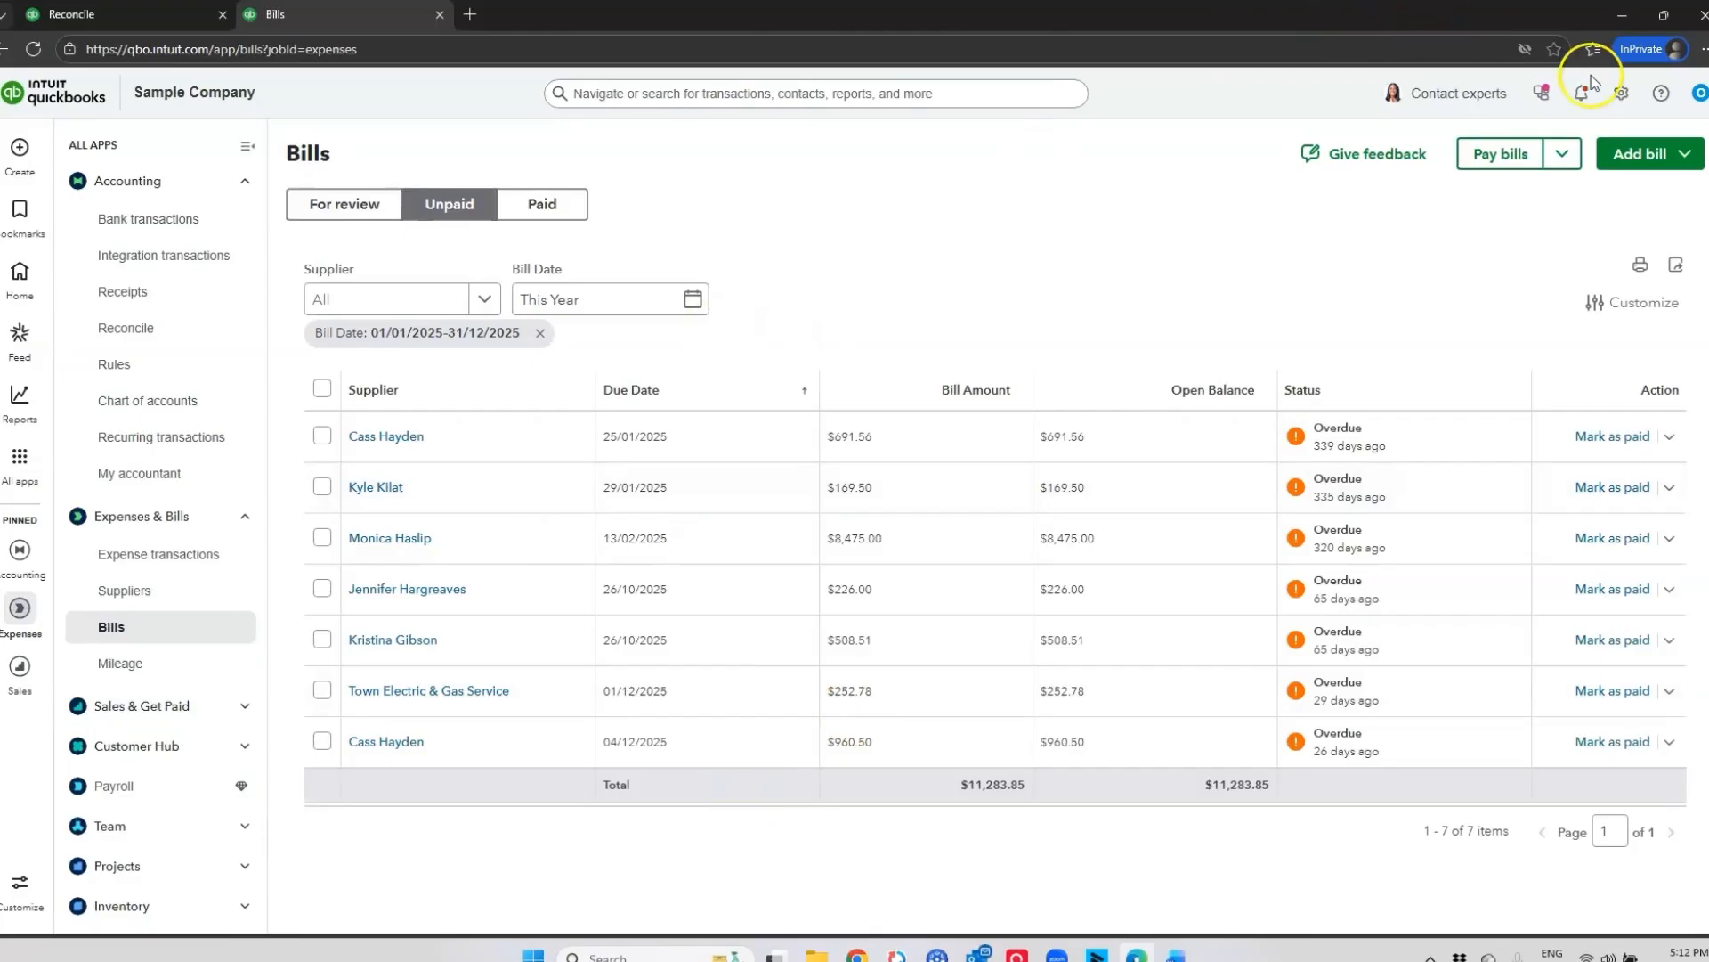
{"action": "left_click", "coordinate": [1626, 160]}
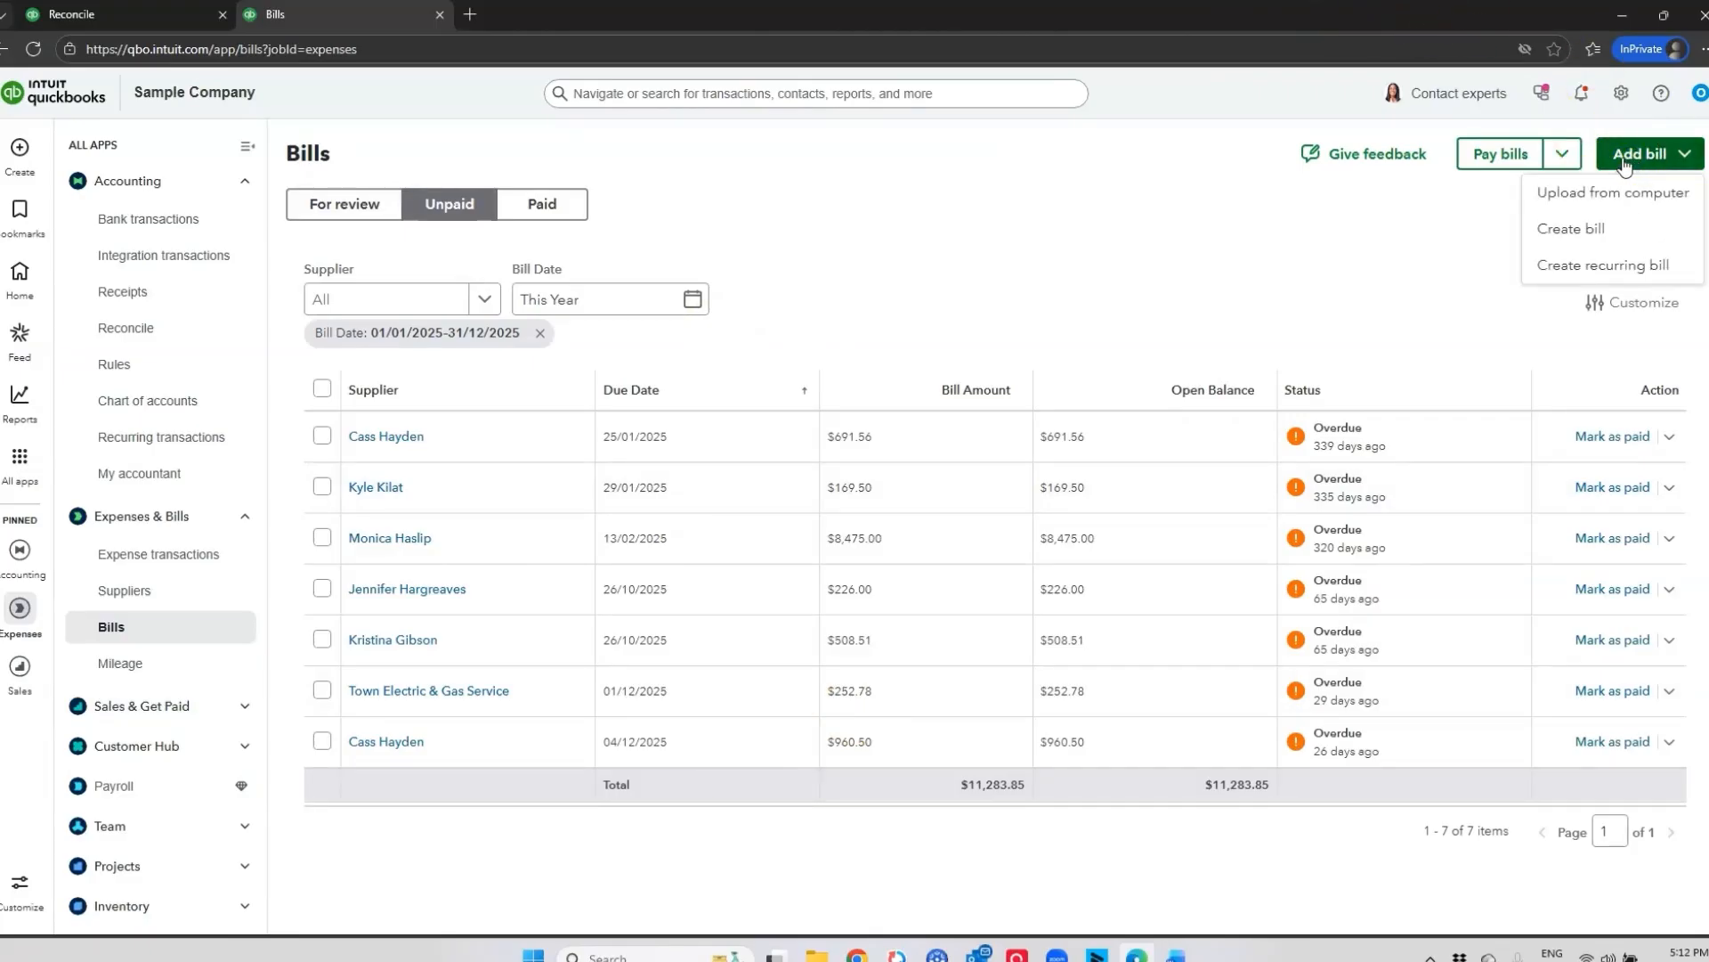
{"action": "left_click", "coordinate": [1584, 227]}
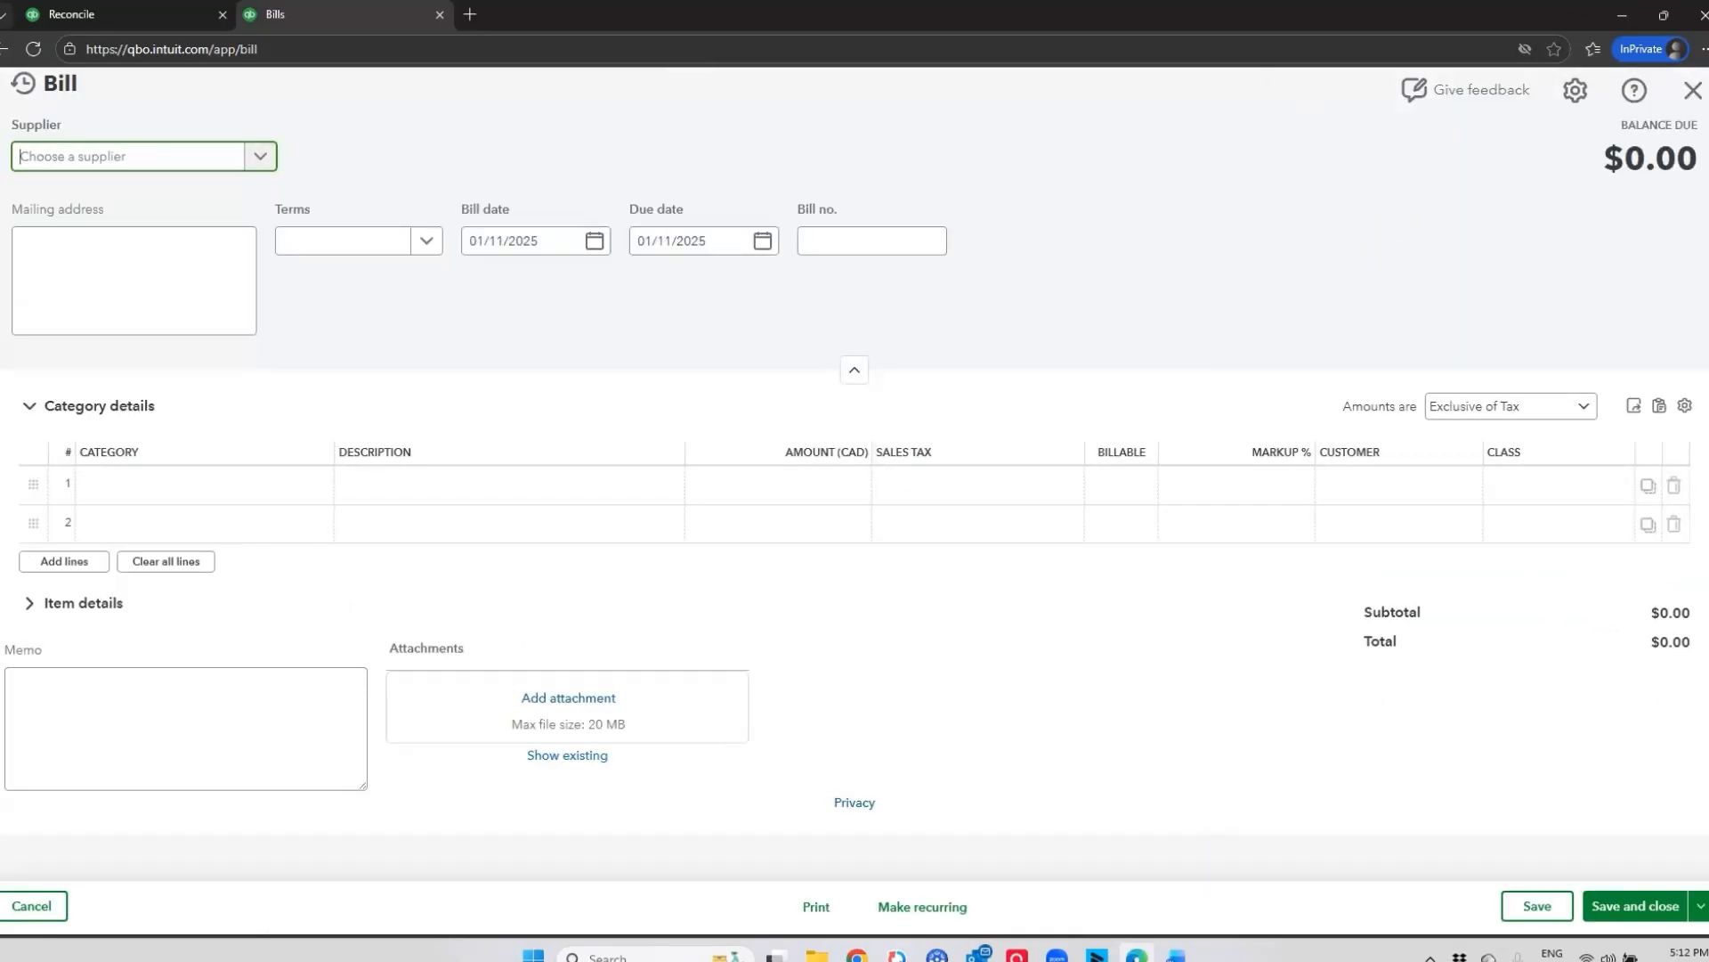
{"action": "left_click", "coordinate": [1693, 91]}
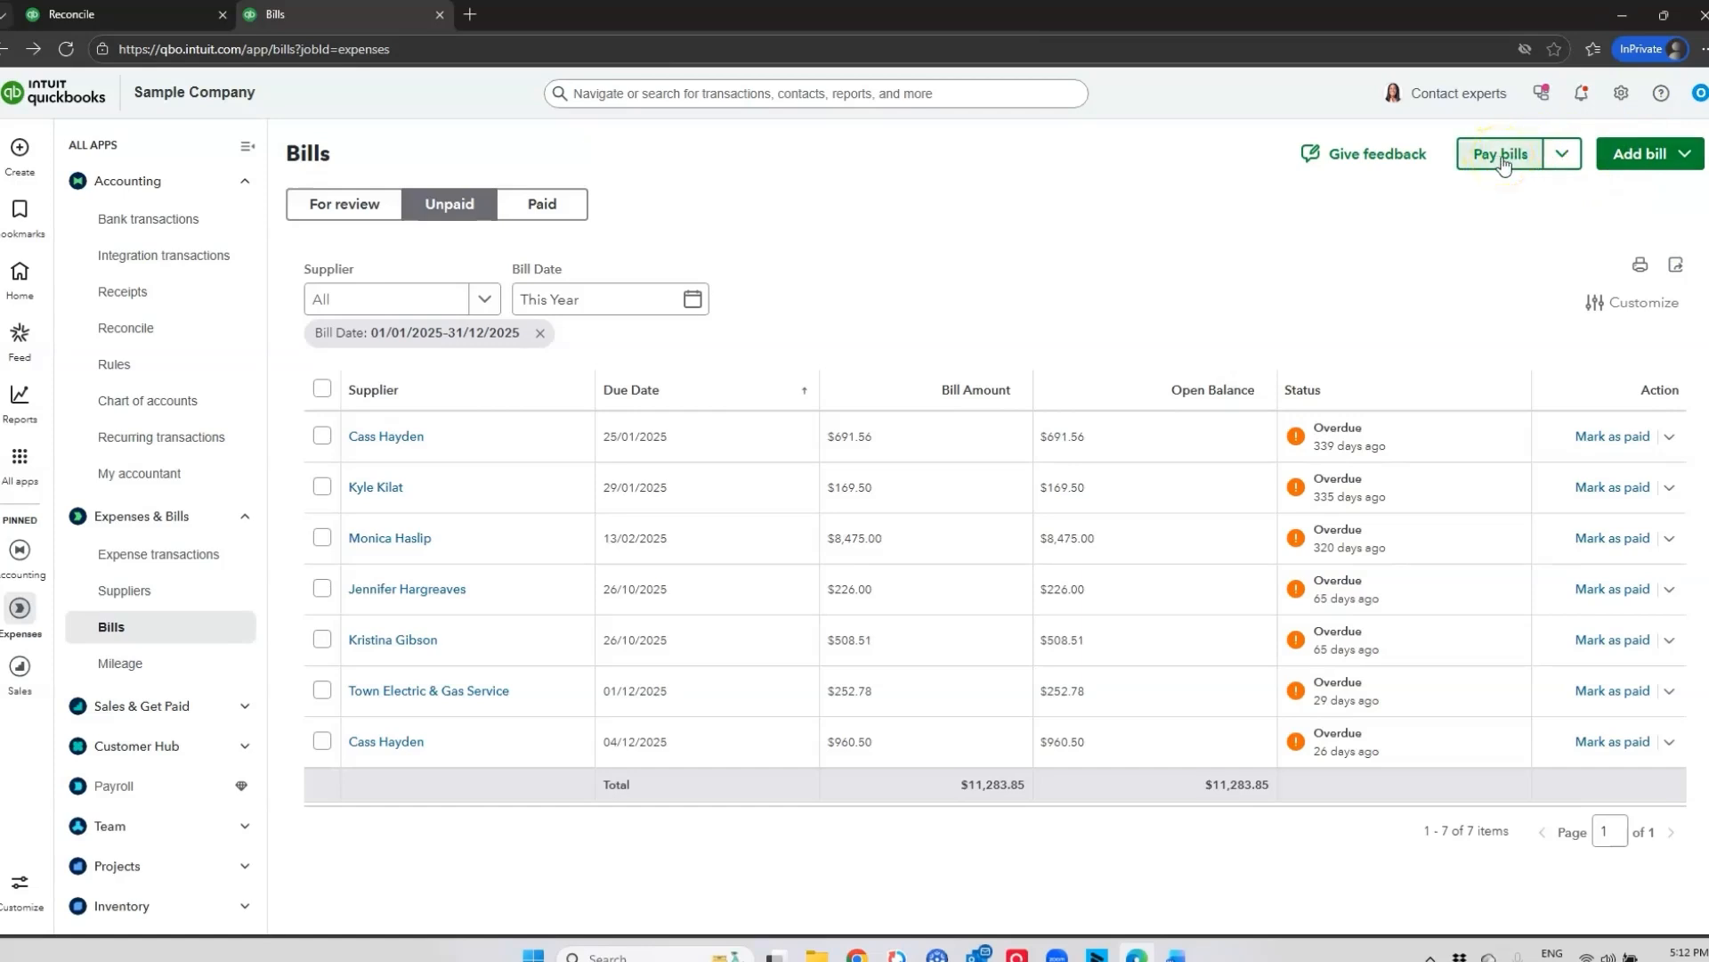
- Open the Pay Bills form and review the list of outstanding bills
{"action": "left_click", "coordinate": [21, 148]}
{"action": "left_click", "coordinate": [1498, 153]}
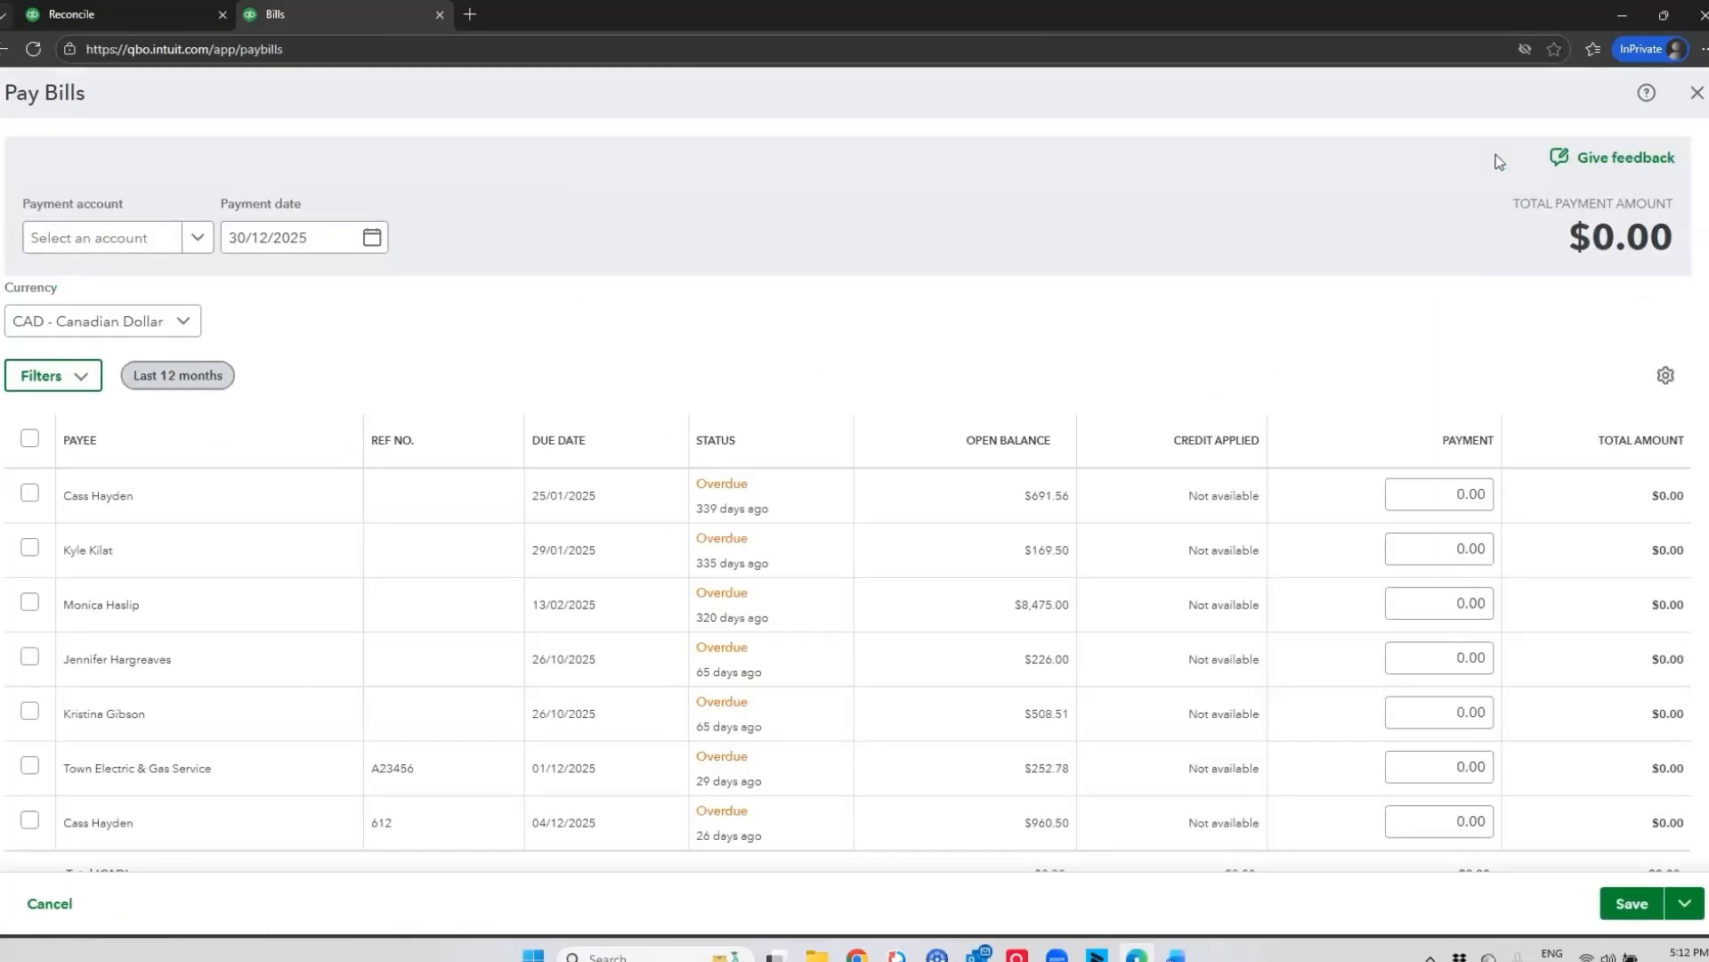
{"action": "scroll", "coordinate": [664, 286], "scroll_direction": "down", "scroll_amount": 2}
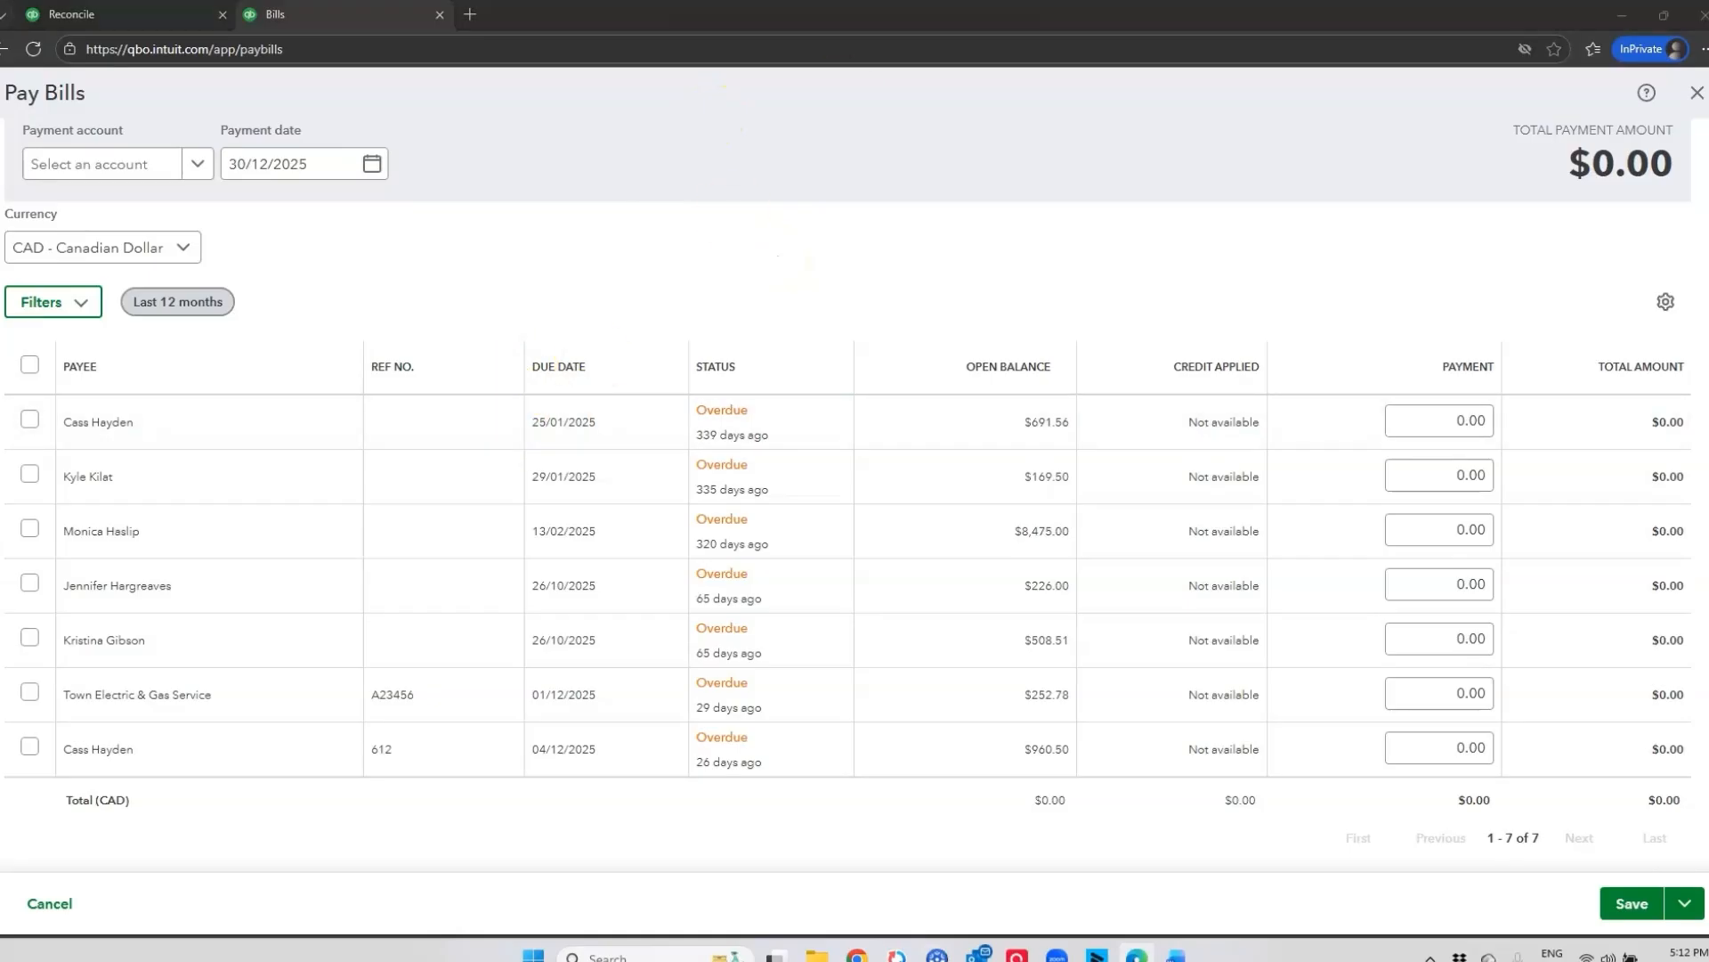
{"action": "mouse_move", "coordinate": [475, 362]}
{"action": "left_mouse_down"}
{"action": "mouse_move", "coordinate": [579, 491]}
{"action": "mouse_move", "coordinate": [697, 566]}
{"action": "left_mouse_up"}
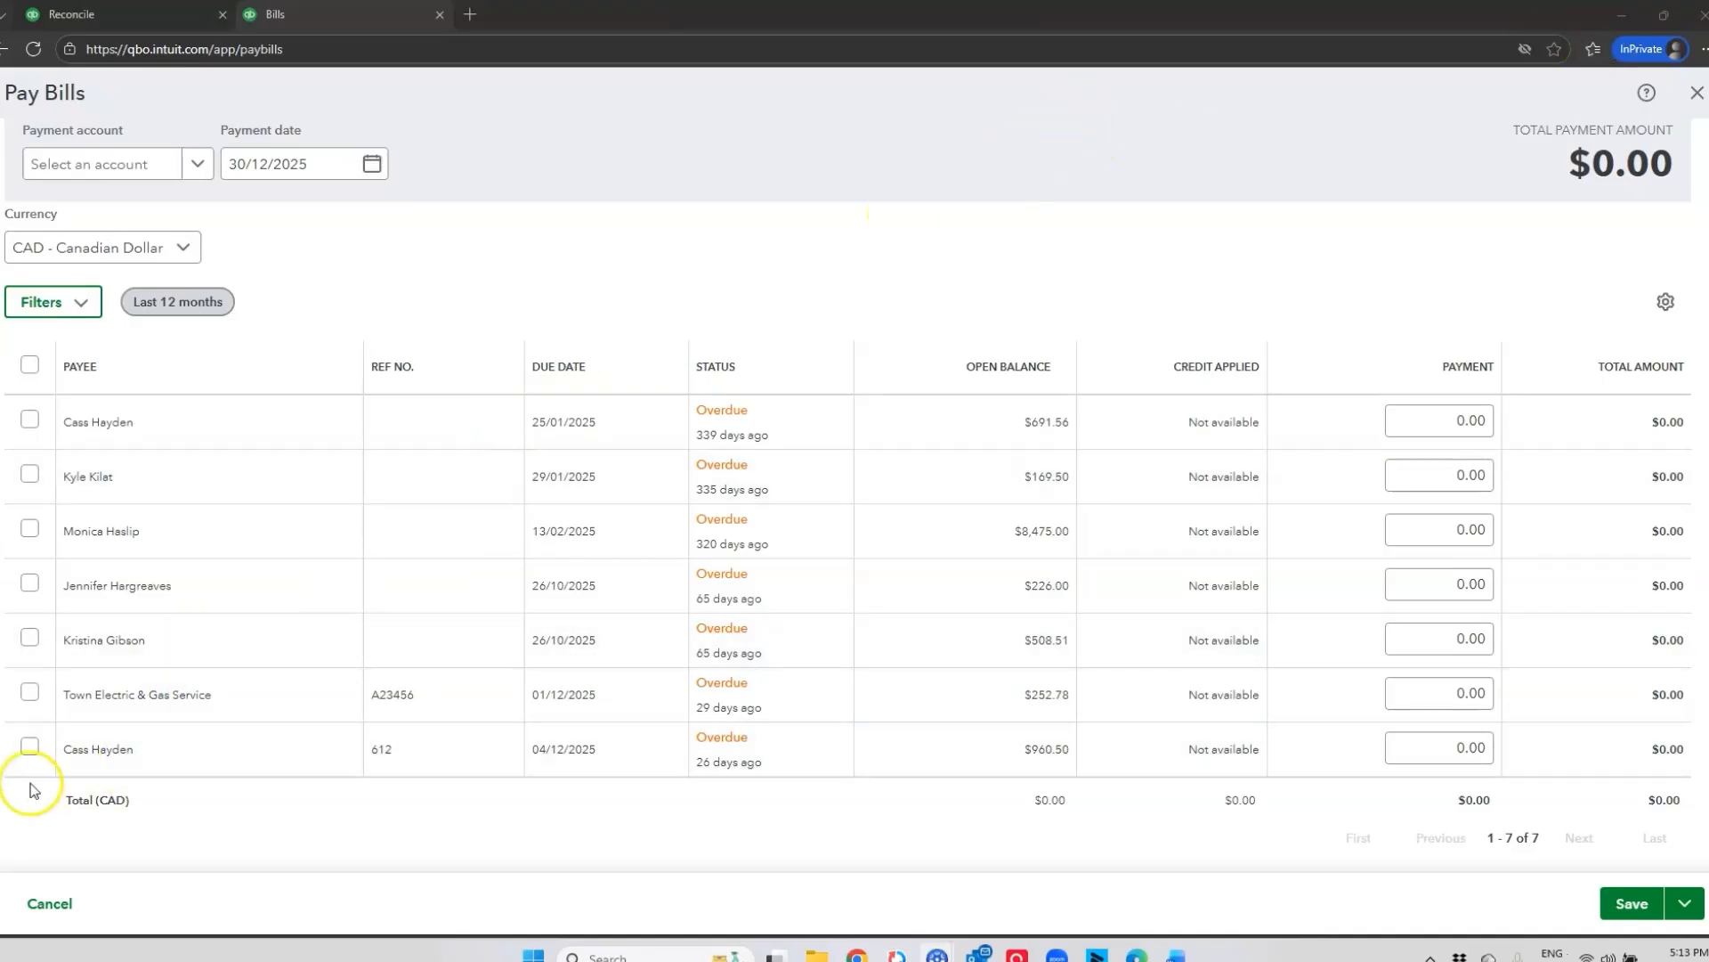
- Select the four bills due from 26/10/2025 to 04/12/2025 and set the payment account to Chequing
{"action": "left_click", "coordinate": [31, 748]}
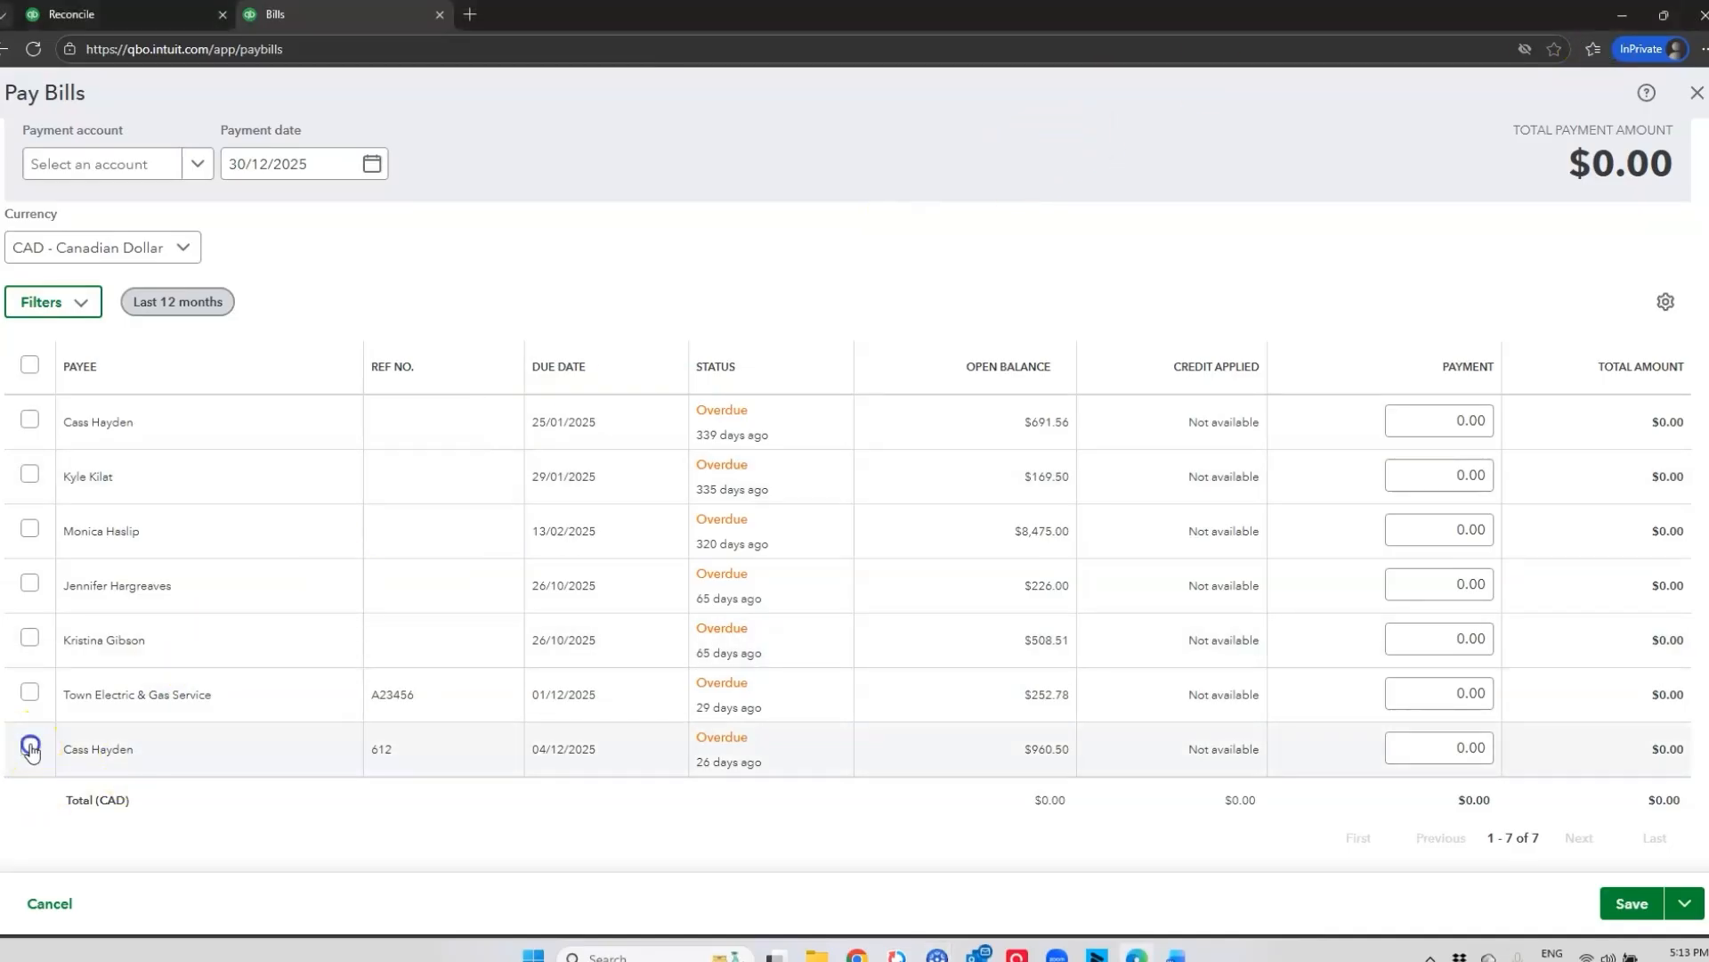
{"action": "left_click", "coordinate": [30, 695]}
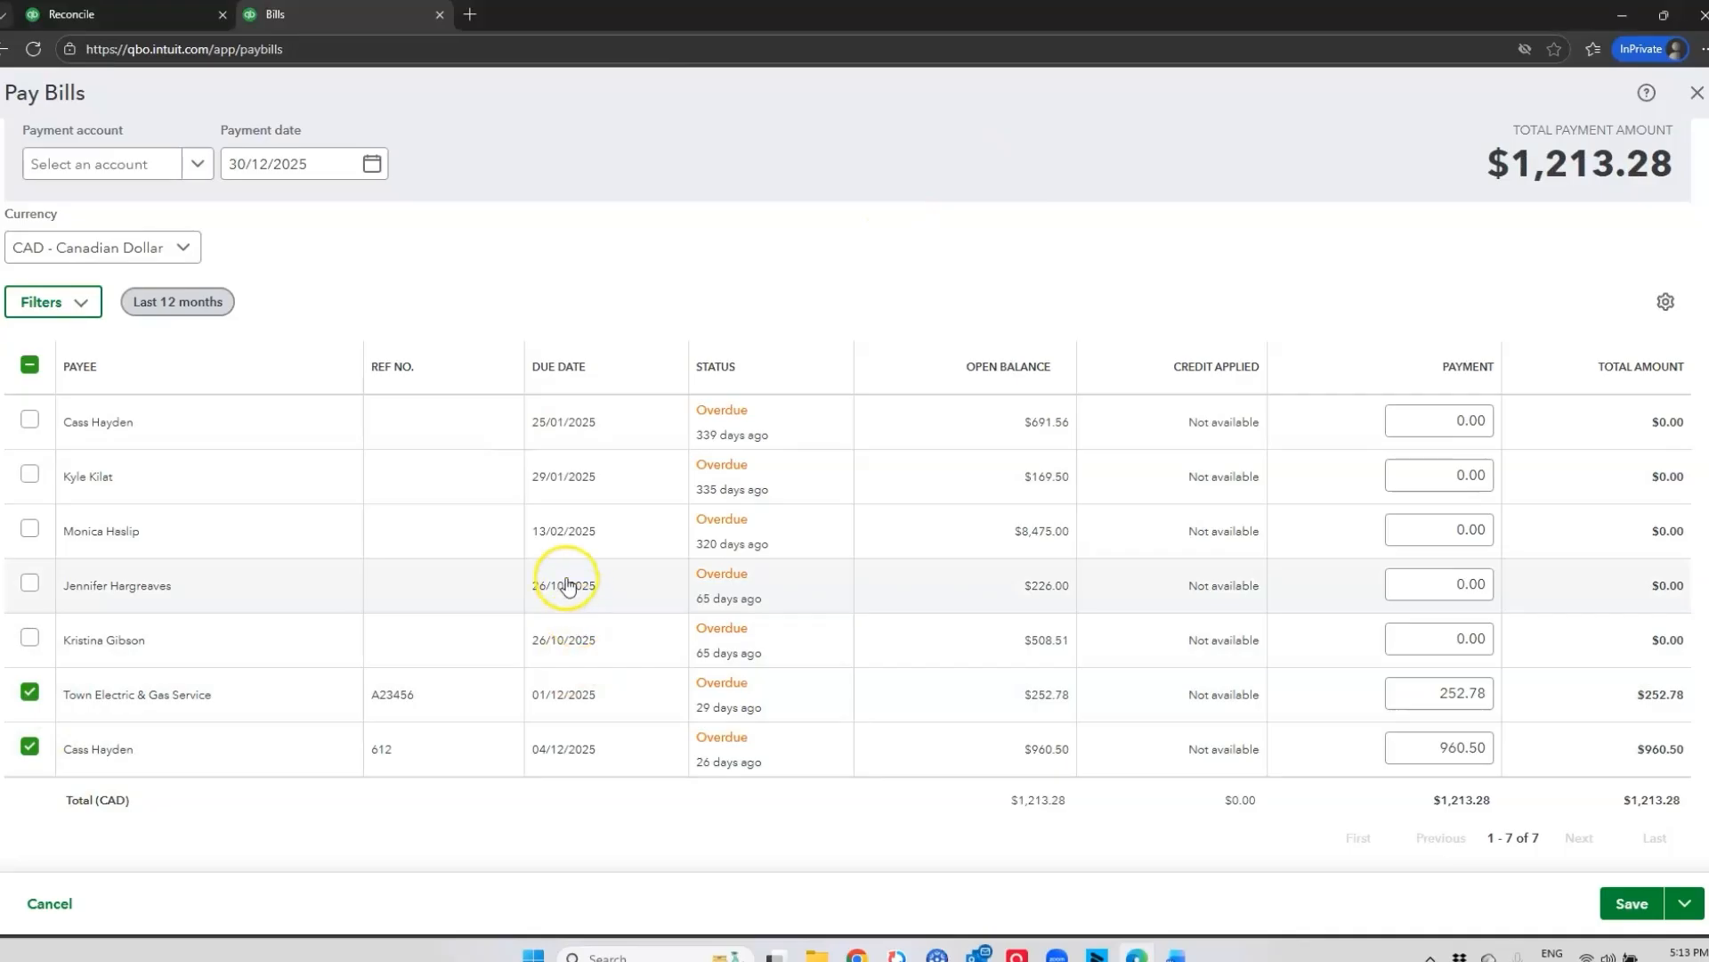
{"action": "left_click", "coordinate": [30, 583]}
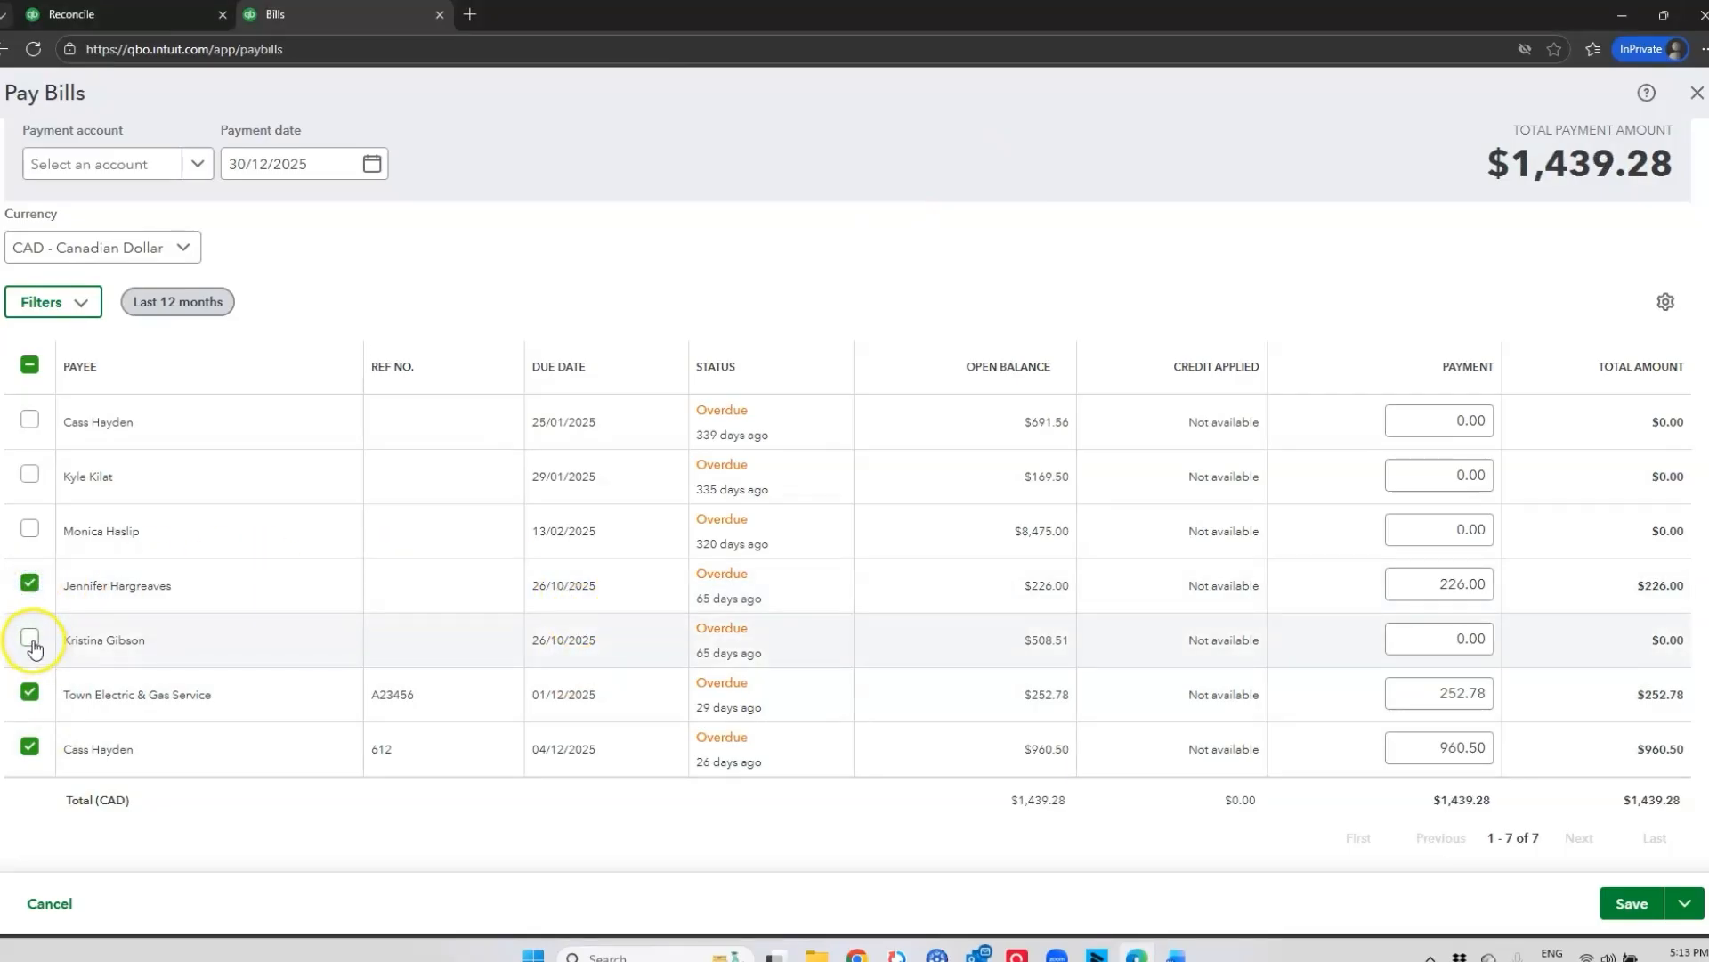
{"action": "left_click", "coordinate": [30, 639]}
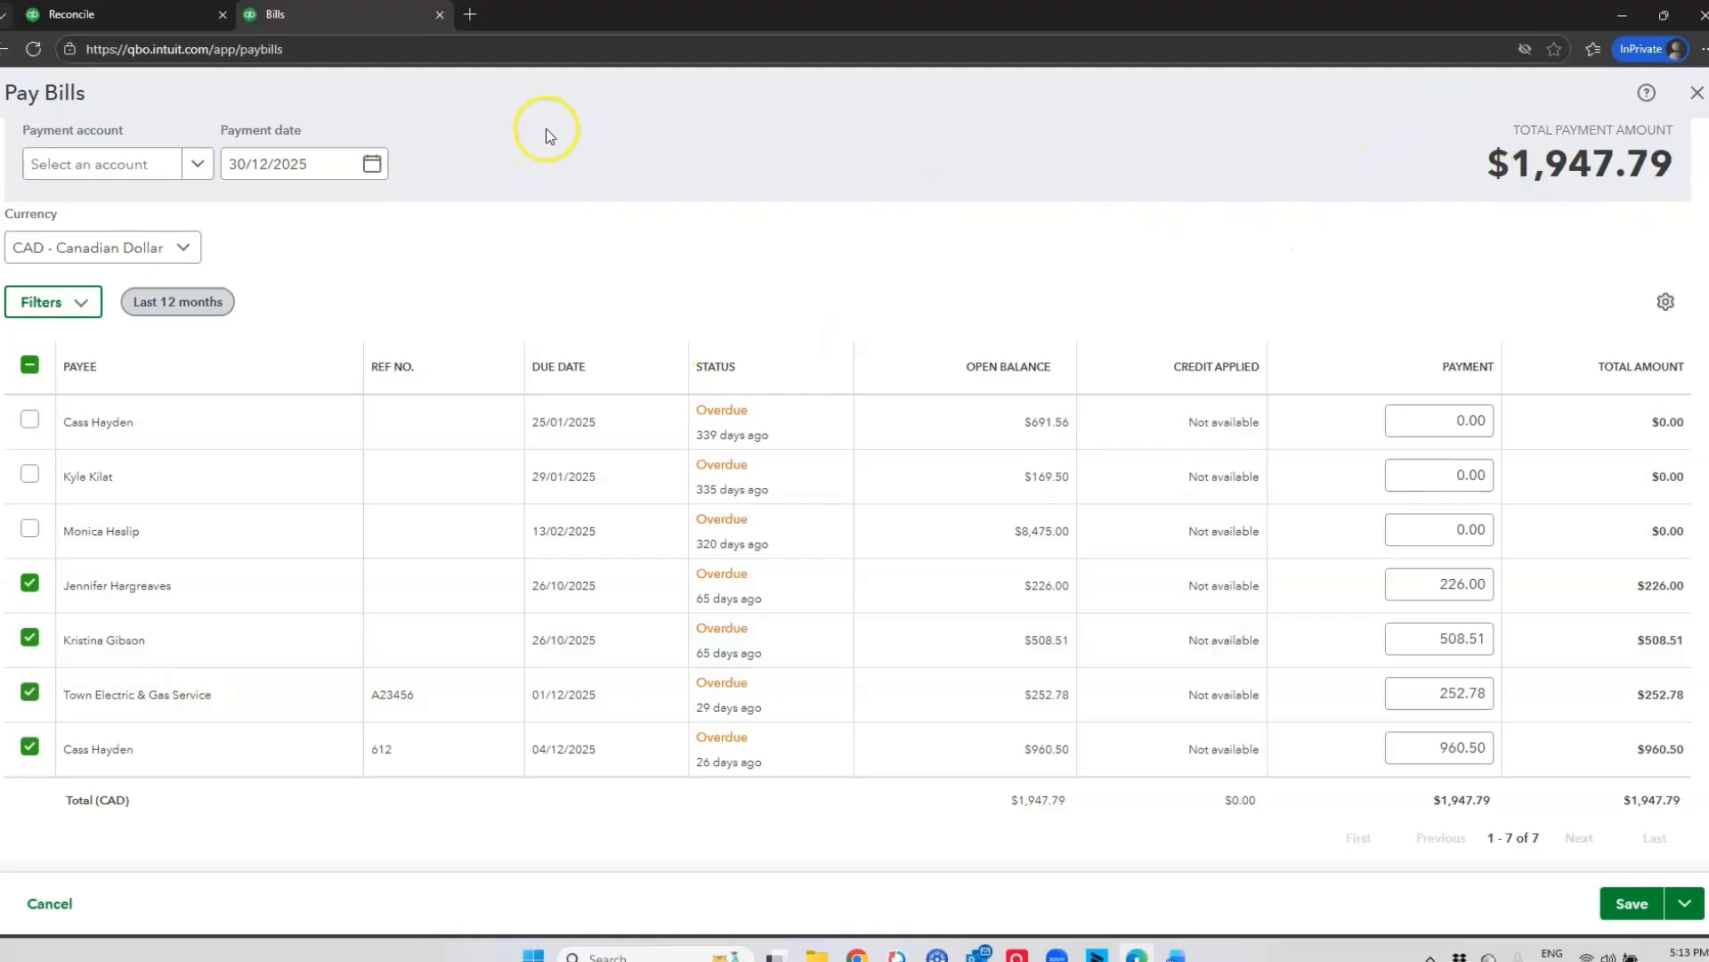
{"action": "left_click", "coordinate": [198, 166]}
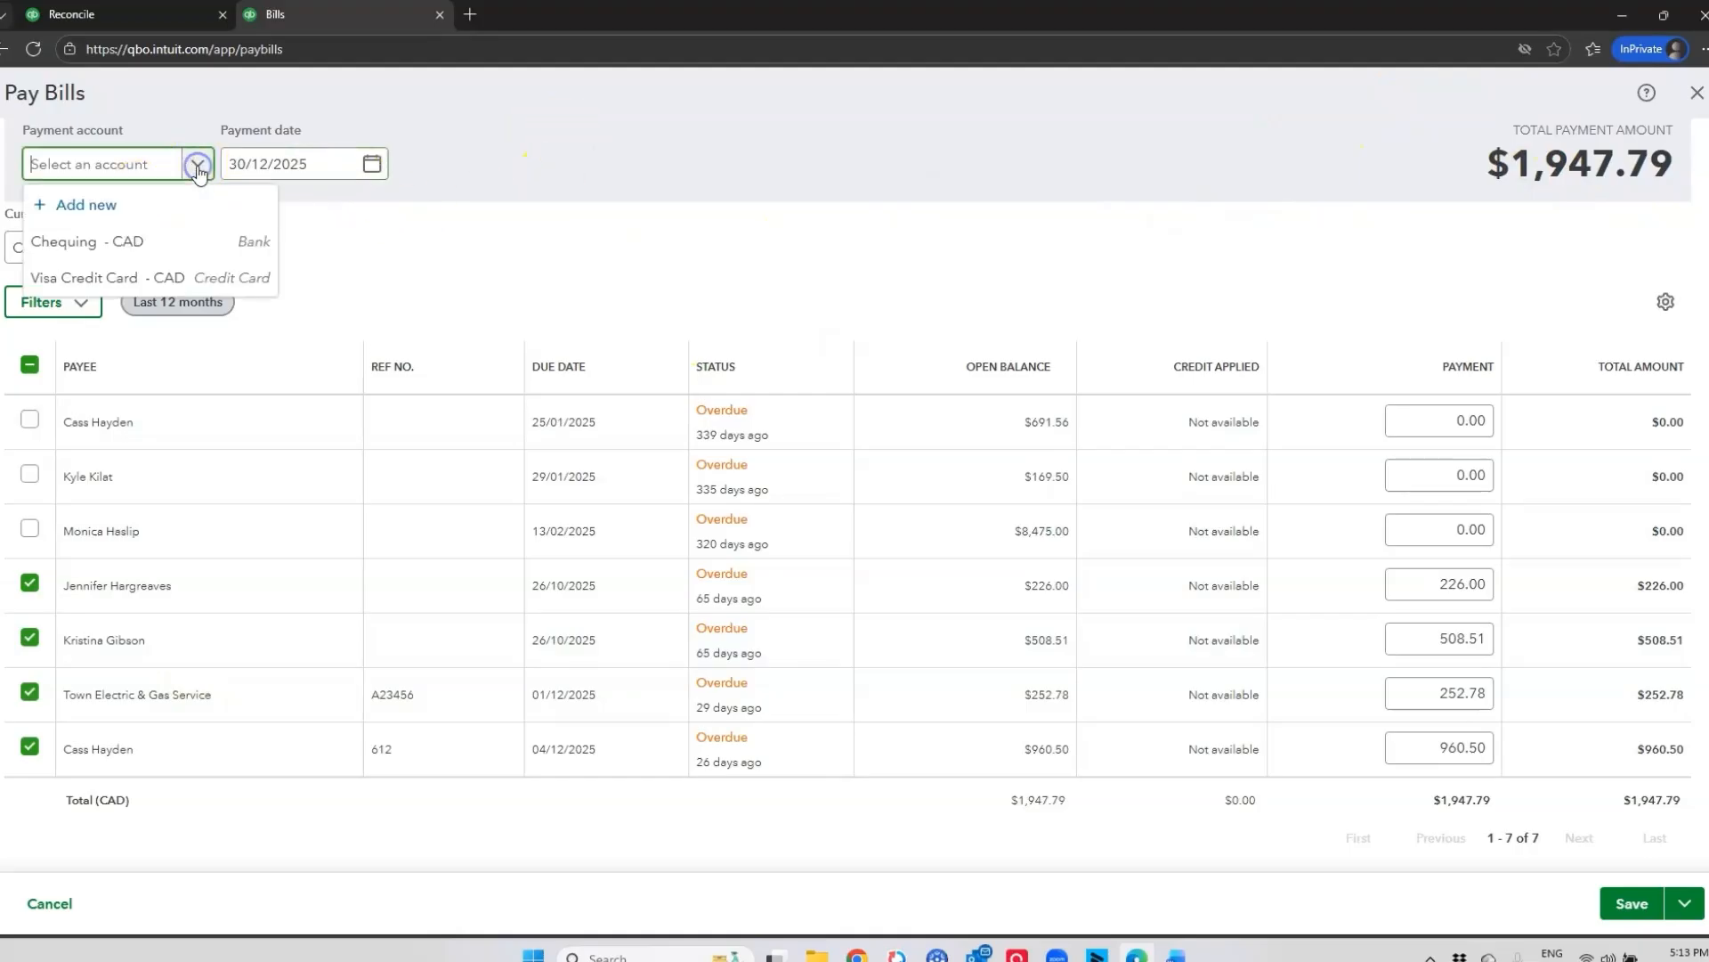
{"action": "left_click", "coordinate": [169, 237]}
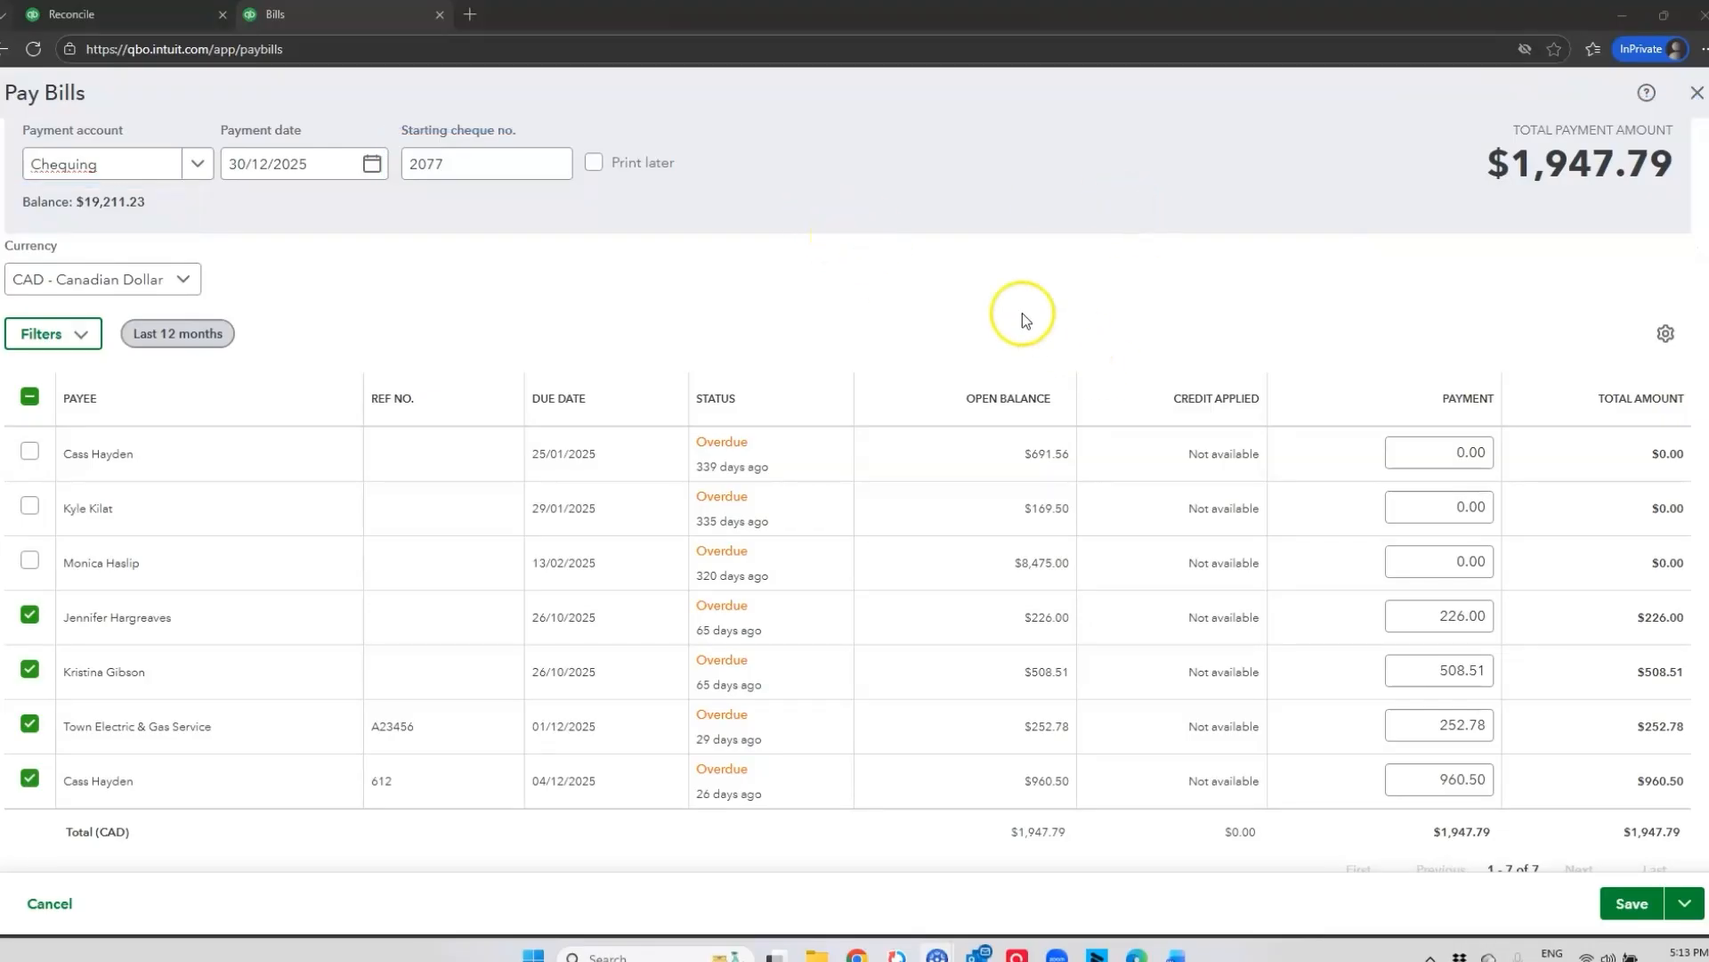
- Enter a partial payment of 500.00 for the selected bill with the $508.51 open balance
{"action": "scroll", "coordinate": [937, 314], "scroll_direction": "down", "scroll_amount": 1}
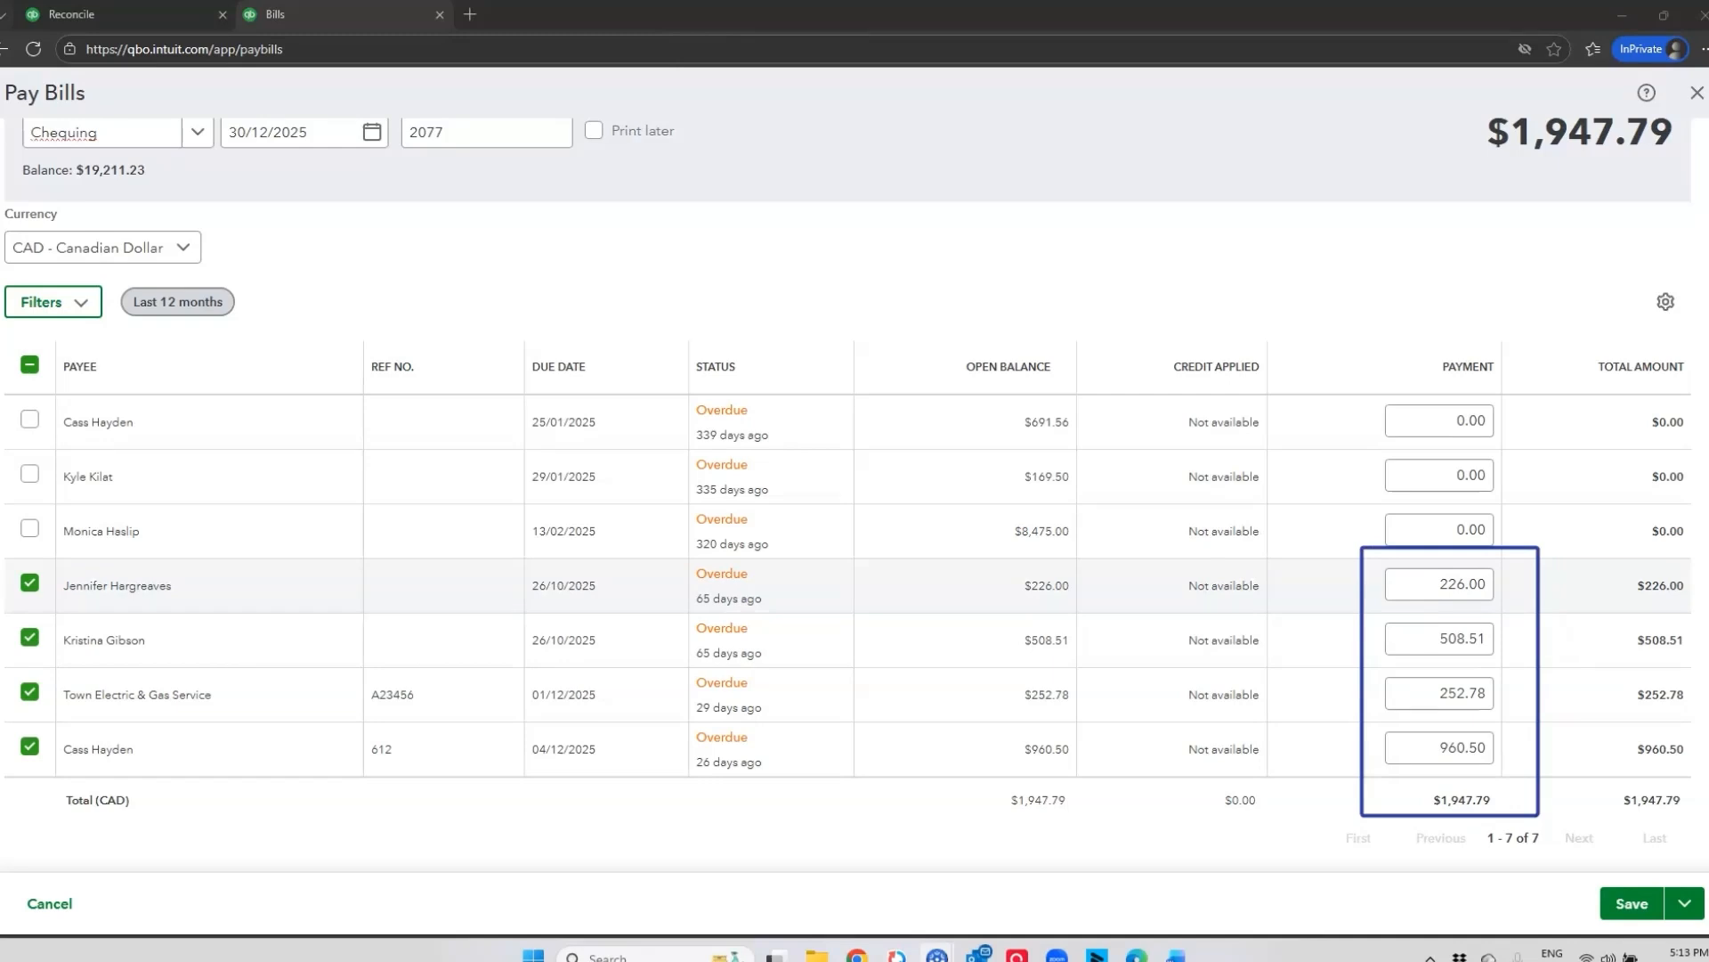
{"action": "left_click", "coordinate": [1436, 637]}
{"action": "left_click_drag", "start_coordinate": [1436, 637], "coordinate": [1489, 641]}
{"action": "type", "text": "500.00"}
{"action": "left_click", "coordinate": [1465, 134]}
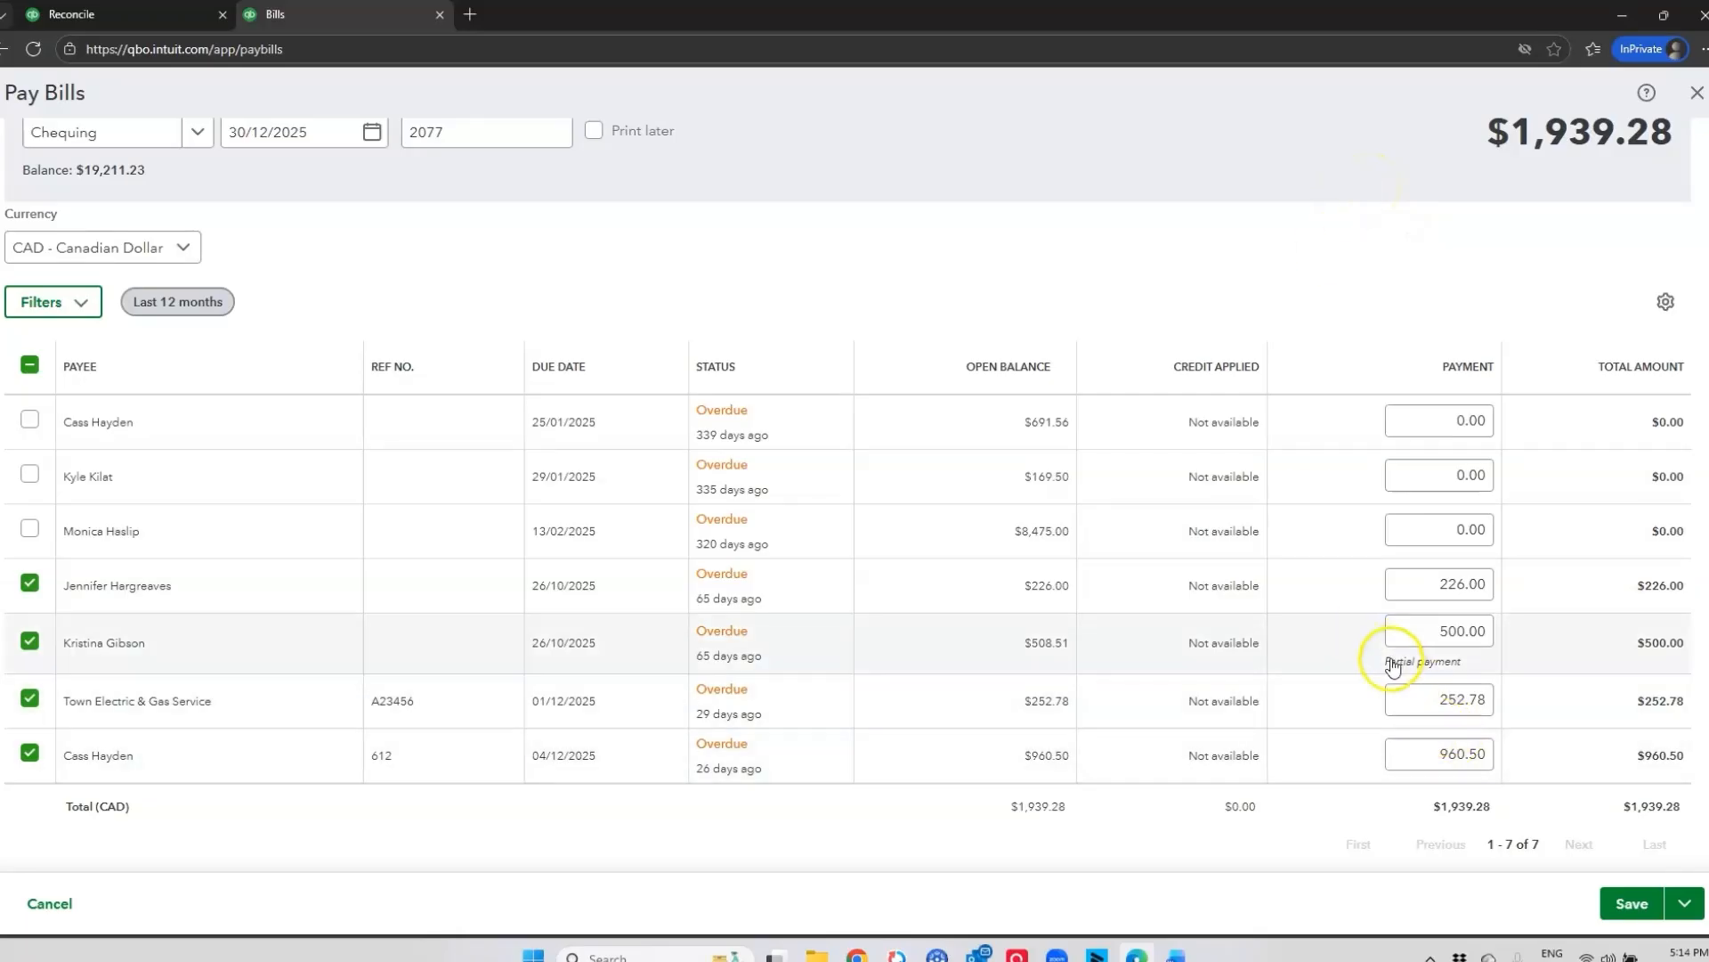
- Save and close the bill payments
{"action": "scroll", "coordinate": [1126, 532], "scroll_direction": "down", "scroll_amount": 1}
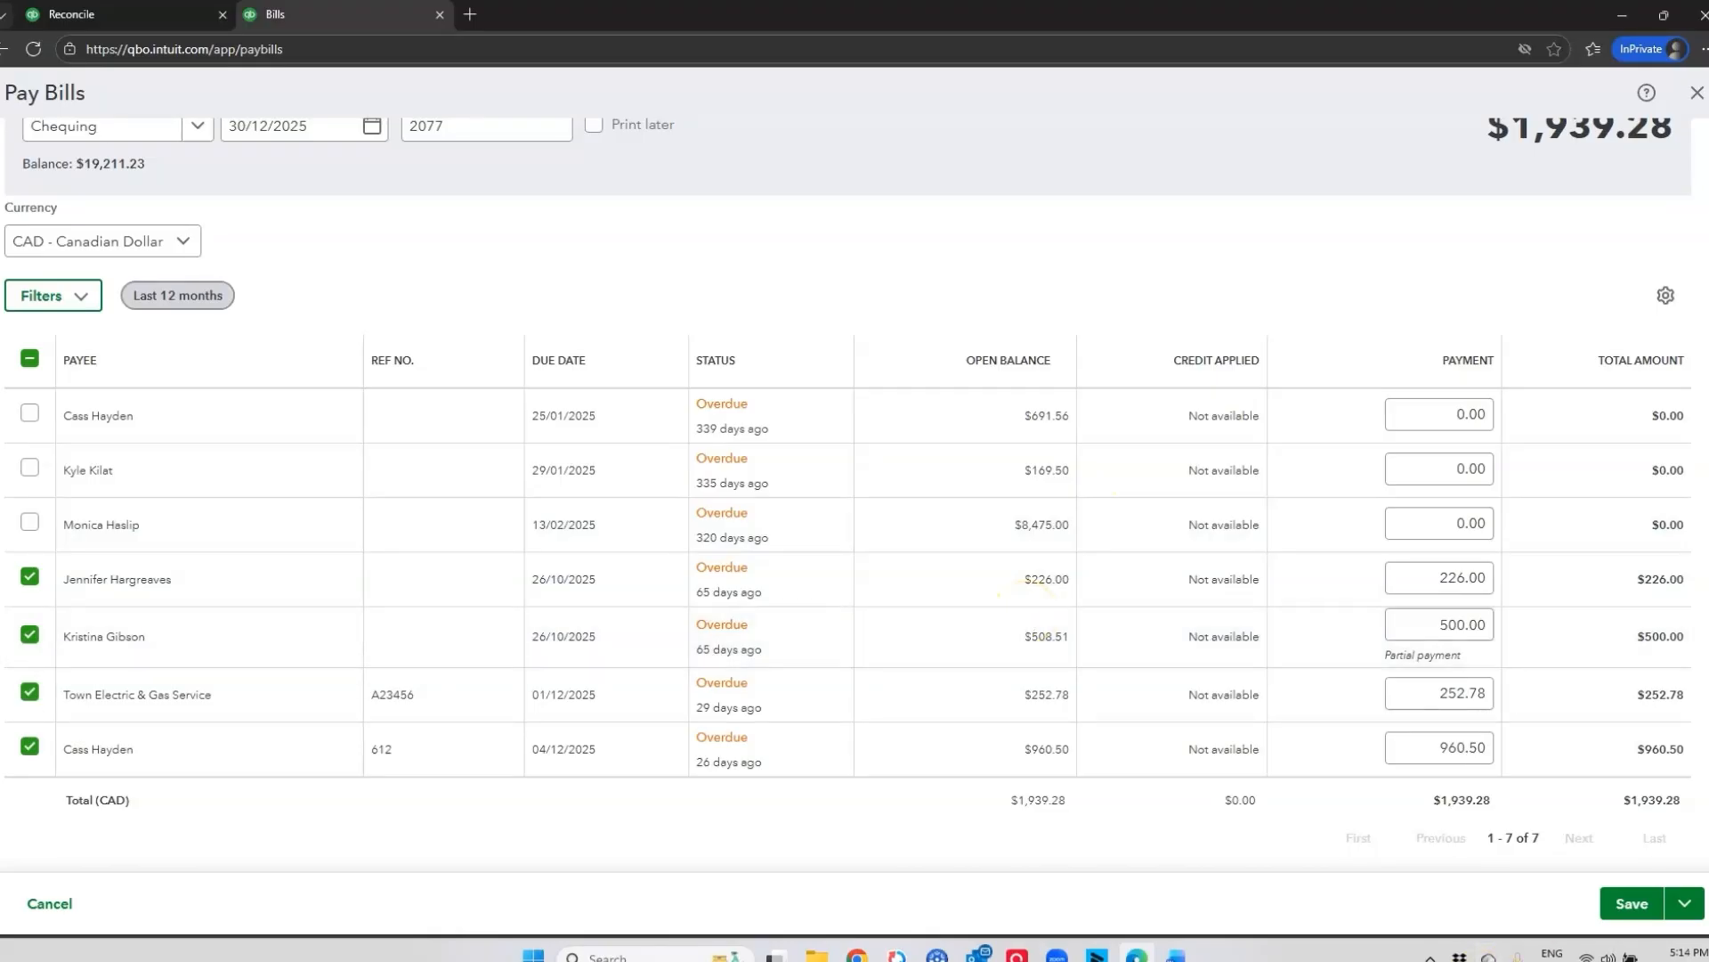
{"action": "left_click", "coordinate": [1686, 903]}
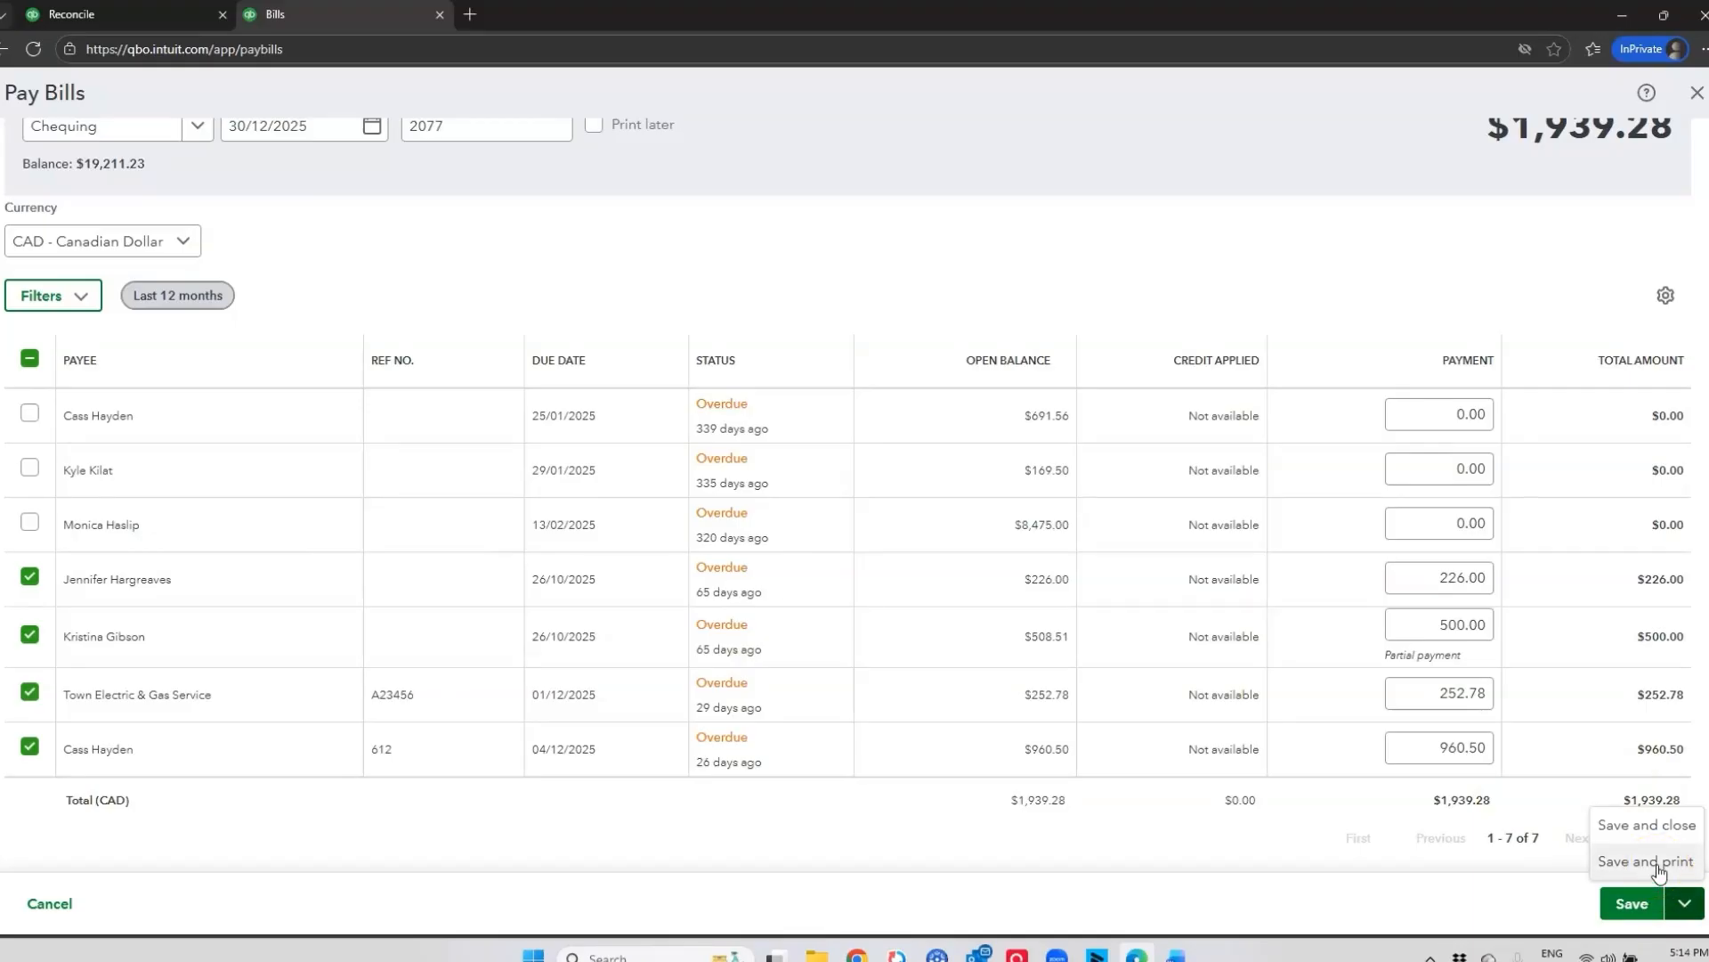
{"action": "left_click", "coordinate": [1629, 908]}
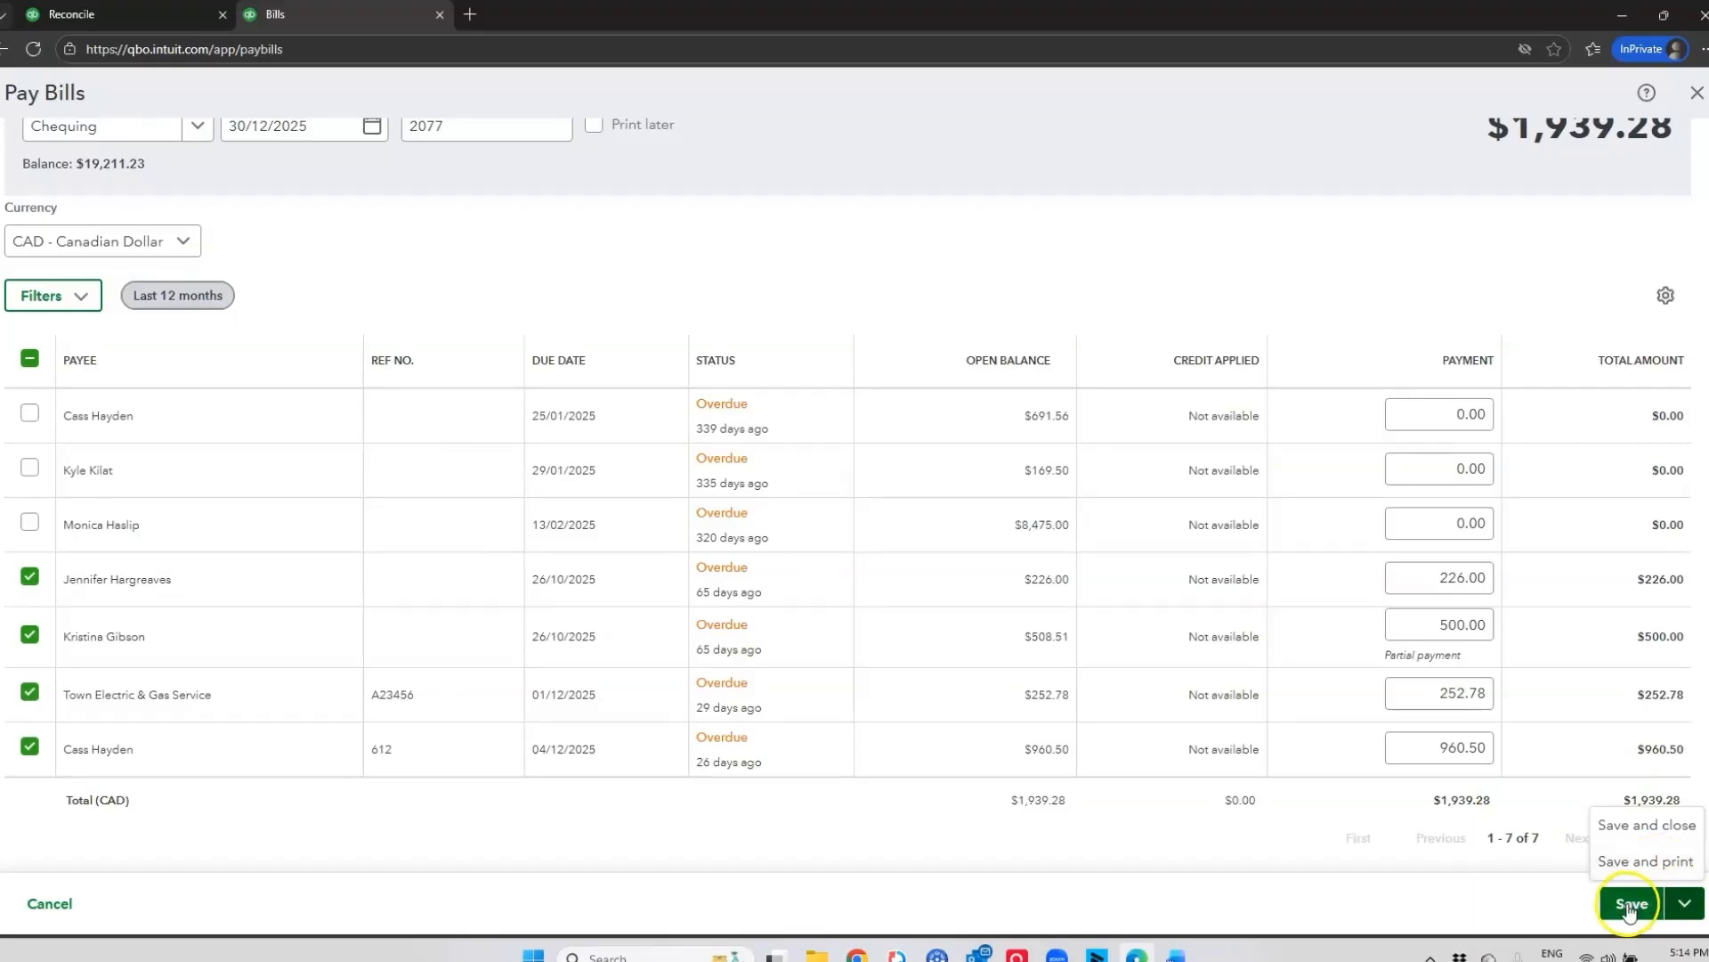
{"action": "left_click", "coordinate": [1635, 826]}
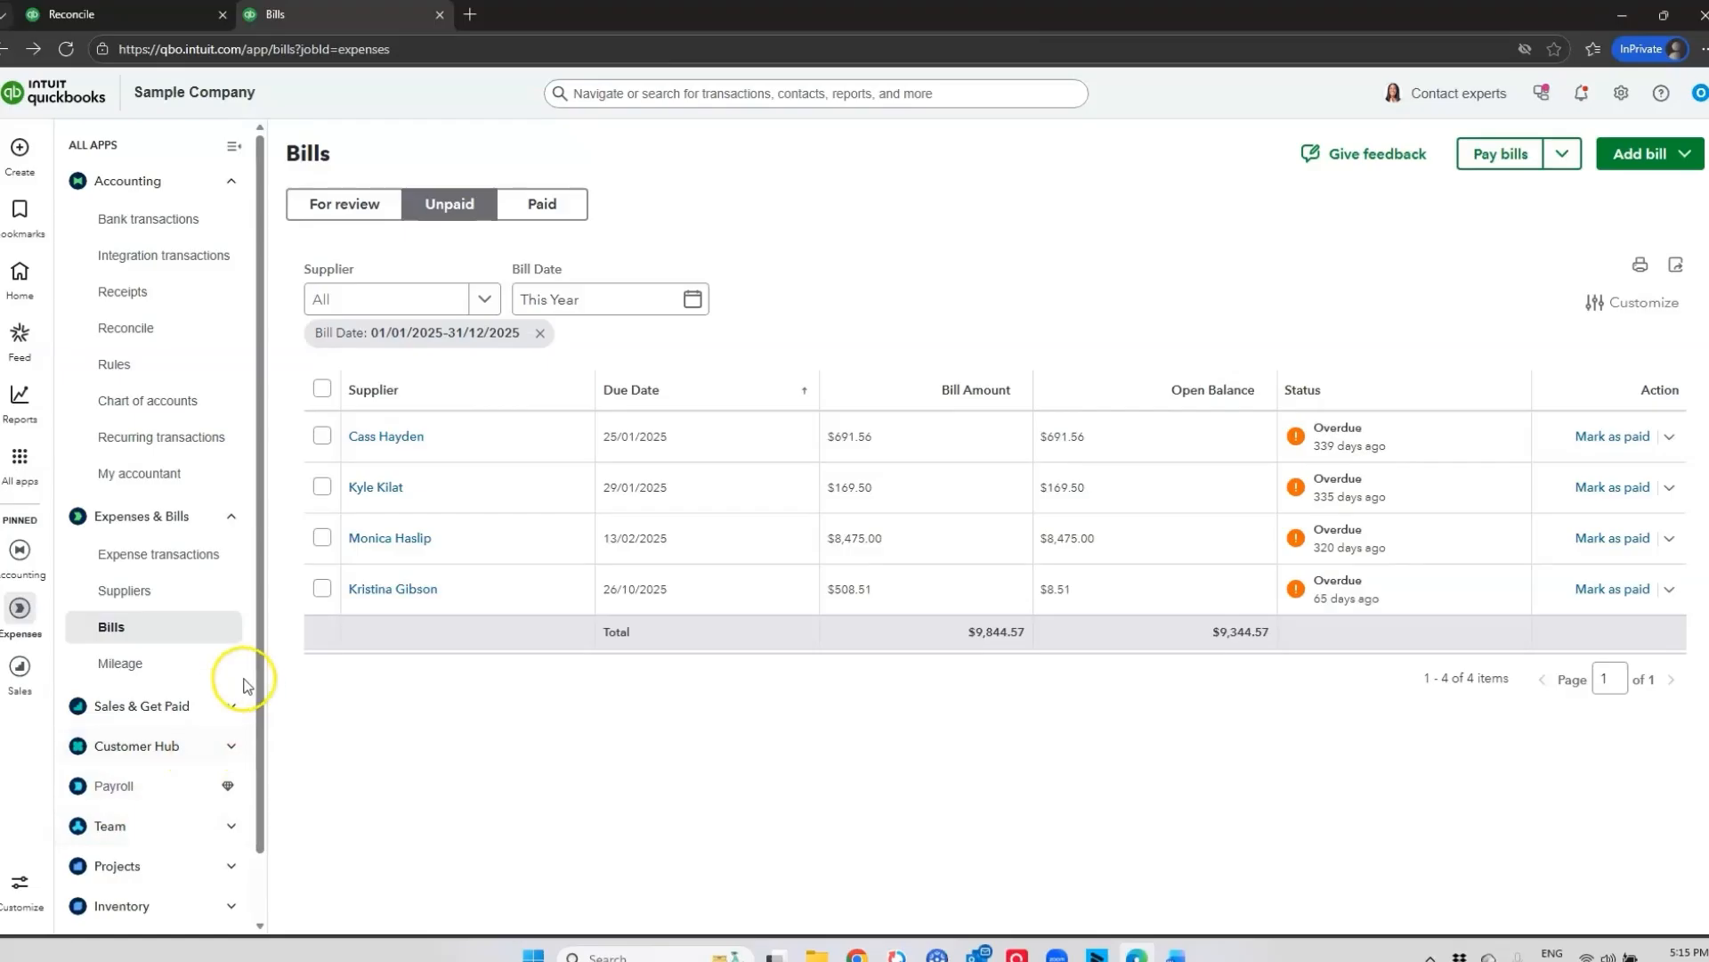
- View the supplier record behind the unpaid $169.50 bill and start a supplier credit for that supplier
{"action": "left_click", "coordinate": [374, 489]}
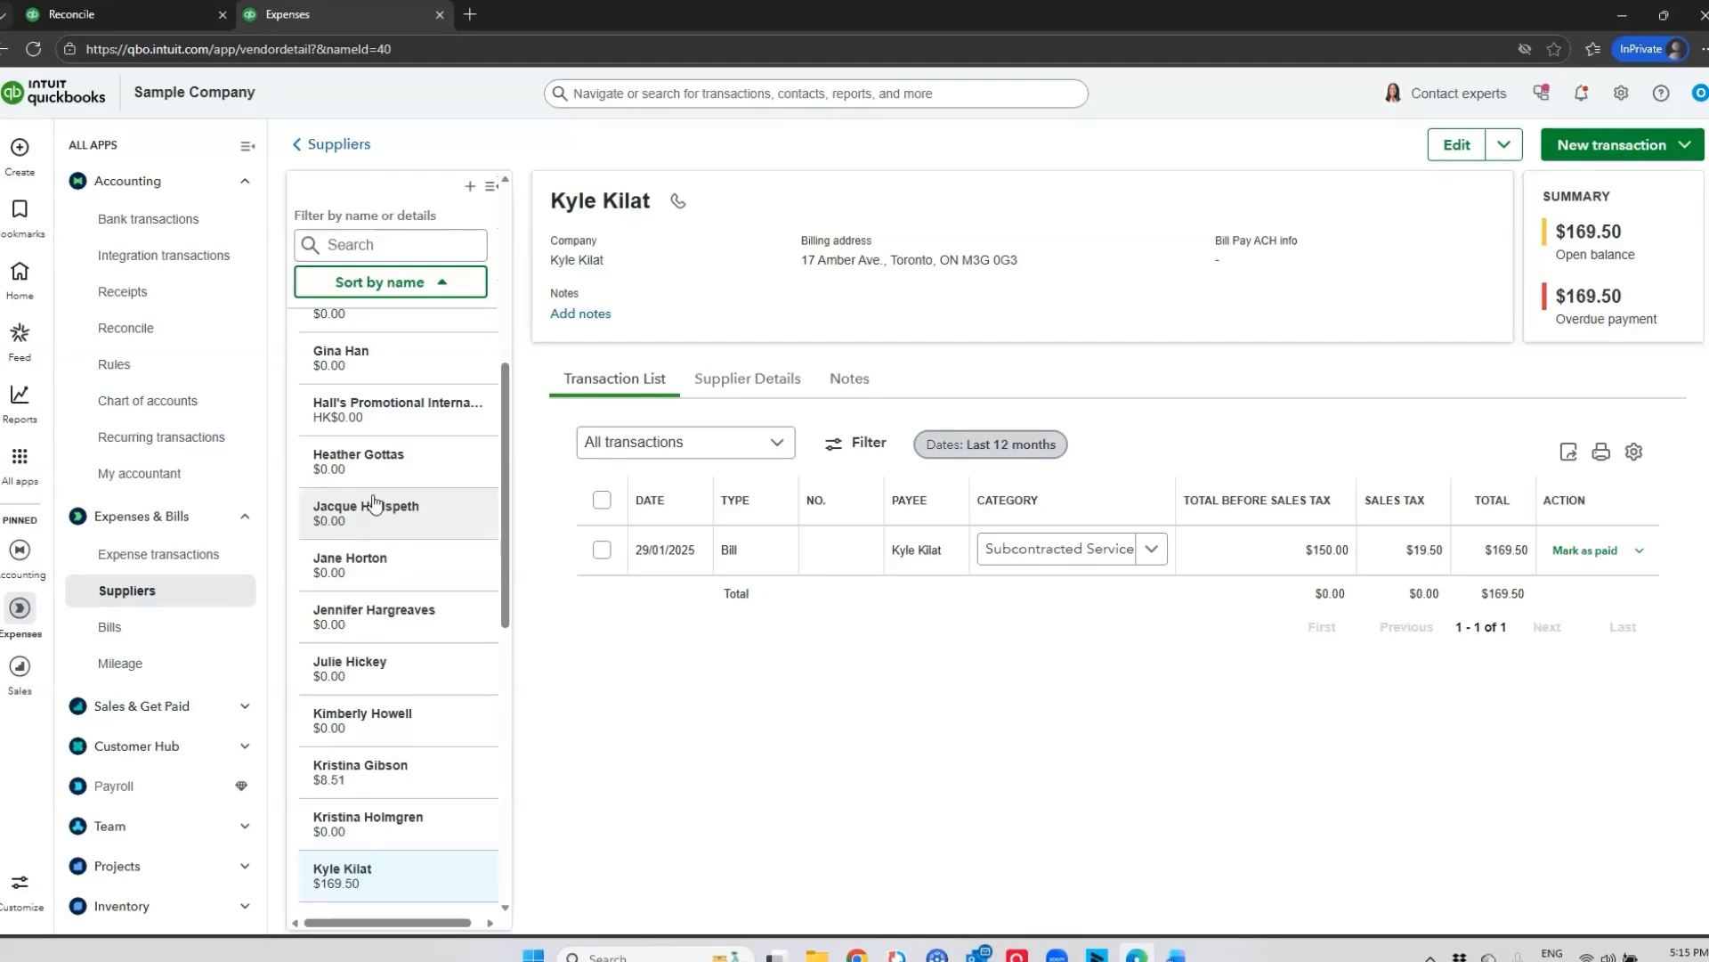
{"action": "left_click", "coordinate": [668, 563]}
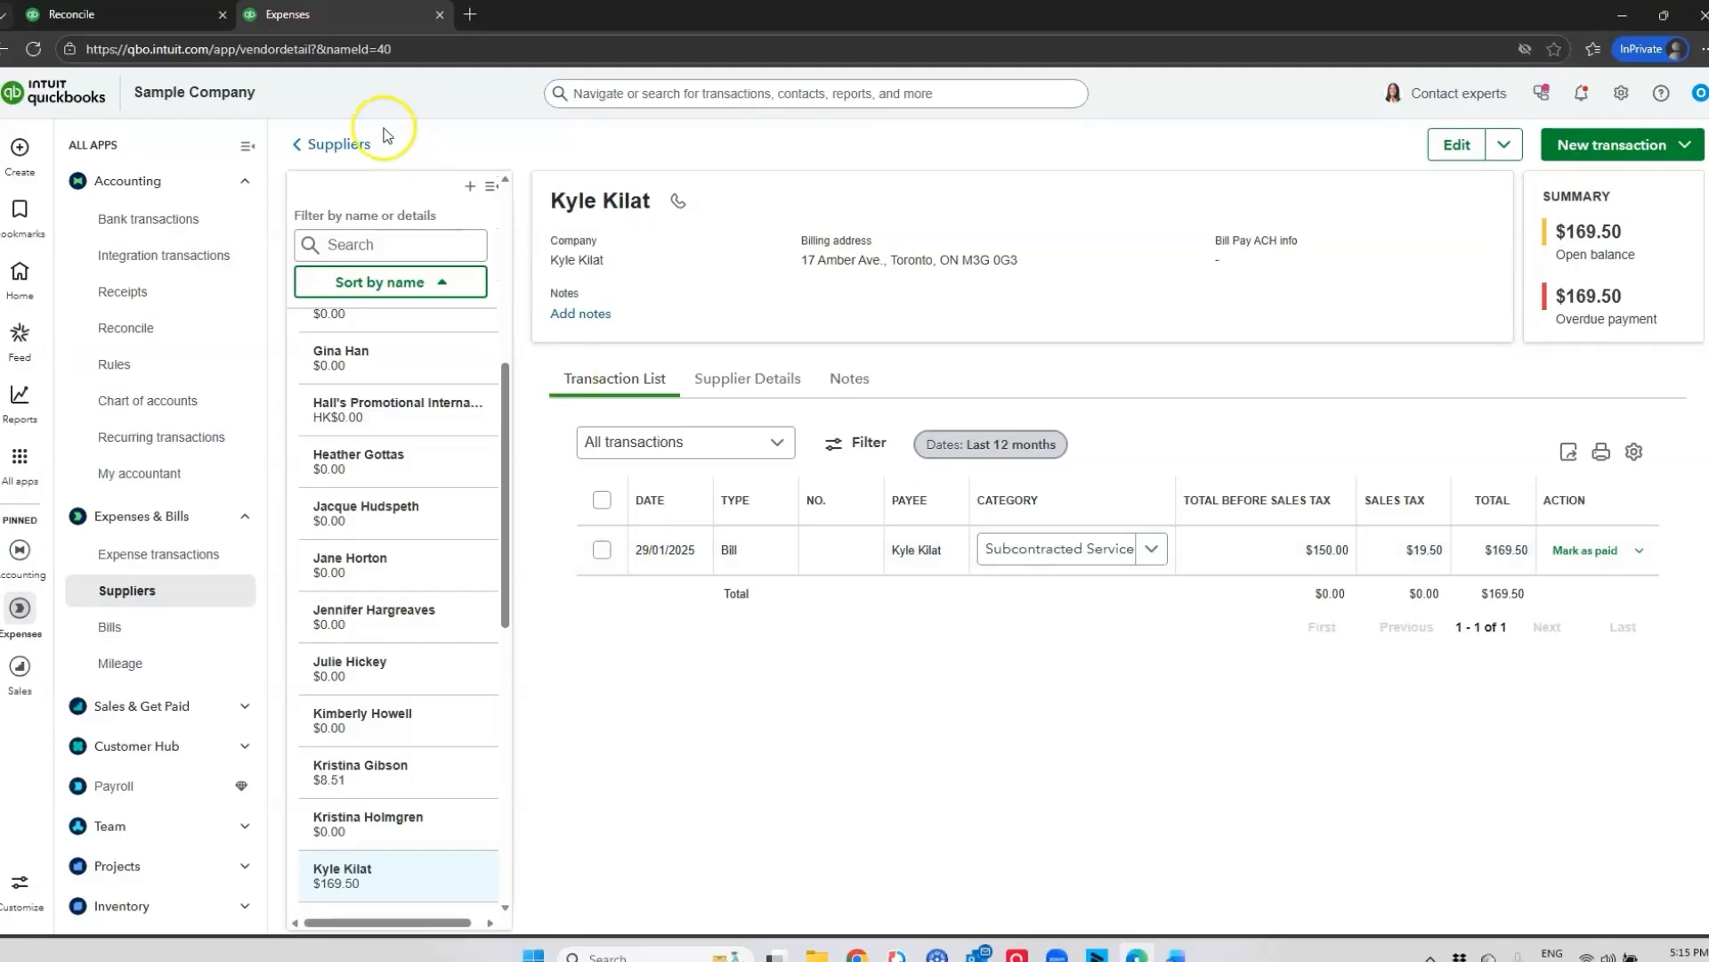
{"action": "left_click", "coordinate": [19, 149]}
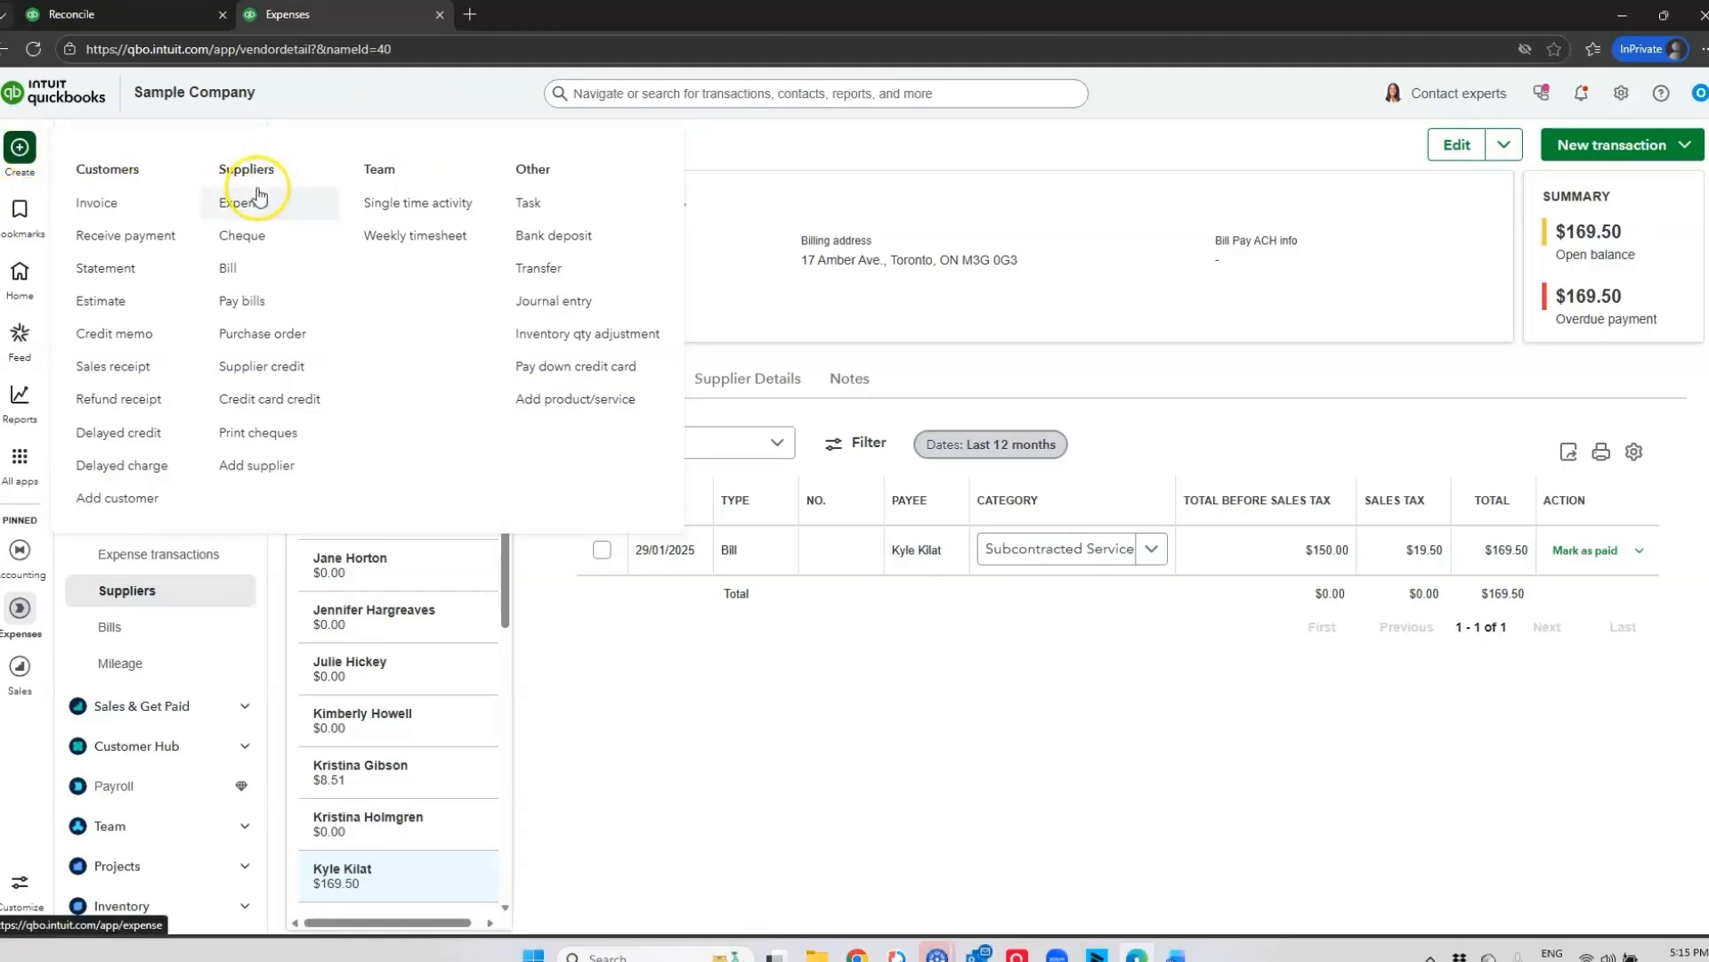
{"action": "left_click", "coordinate": [272, 369]}
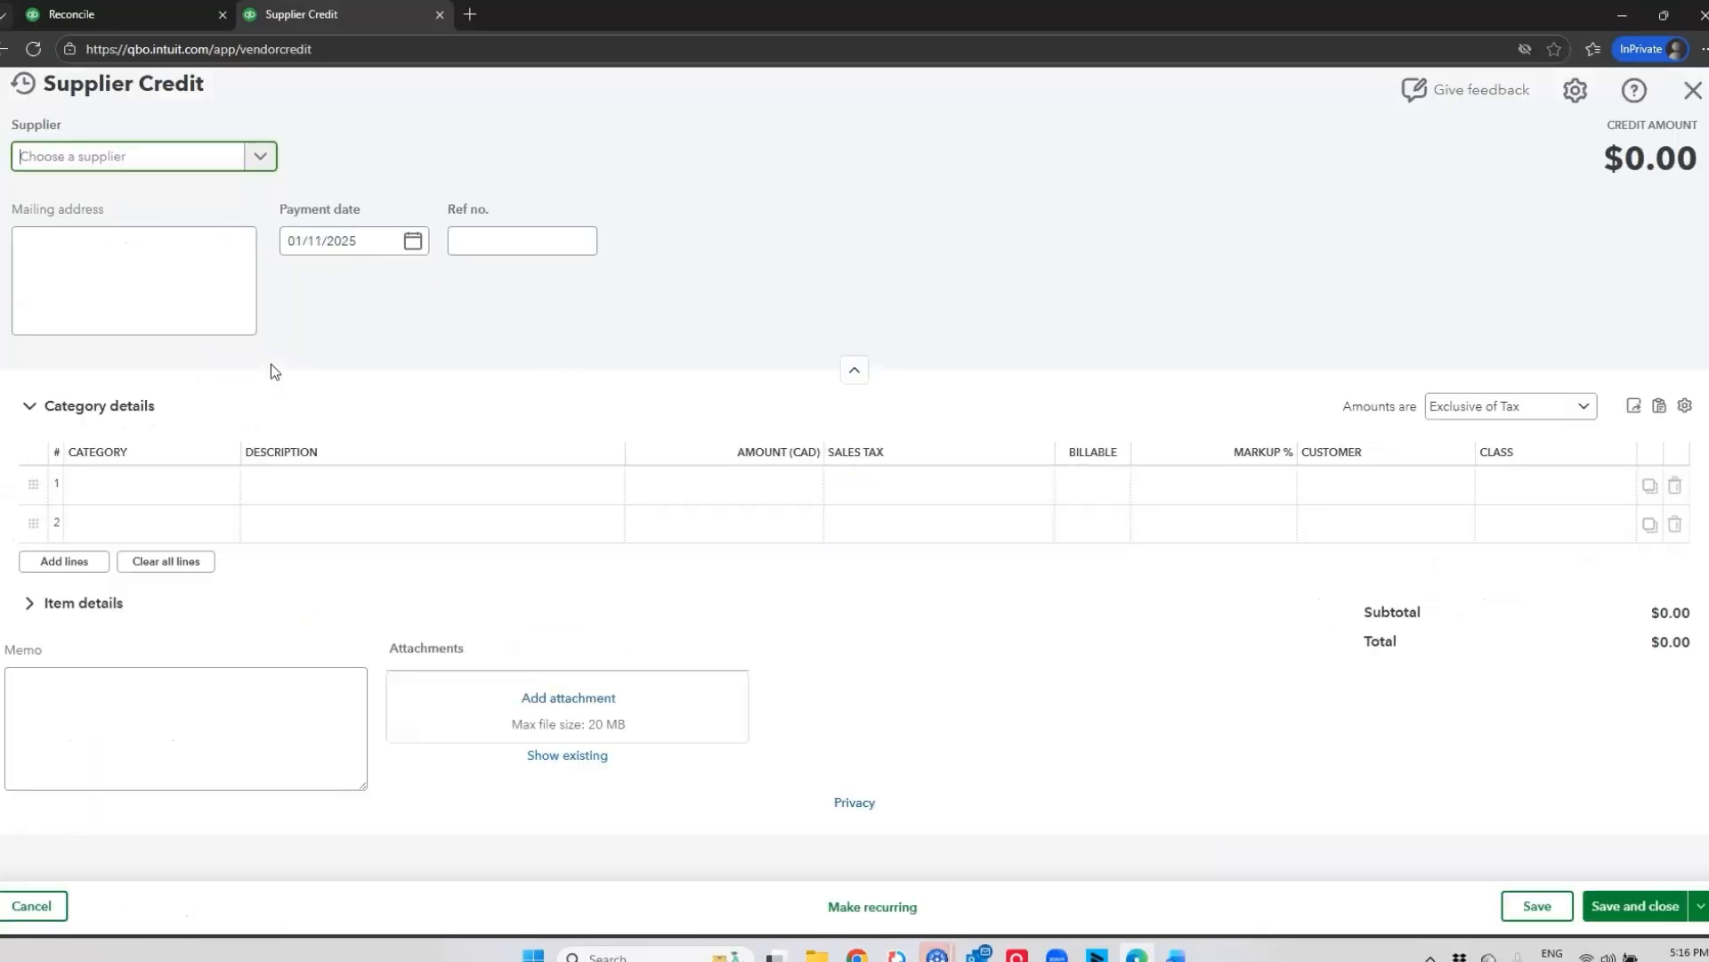
{"action": "left_click", "coordinate": [150, 168]}
{"action": "type", "text": "kyl"}
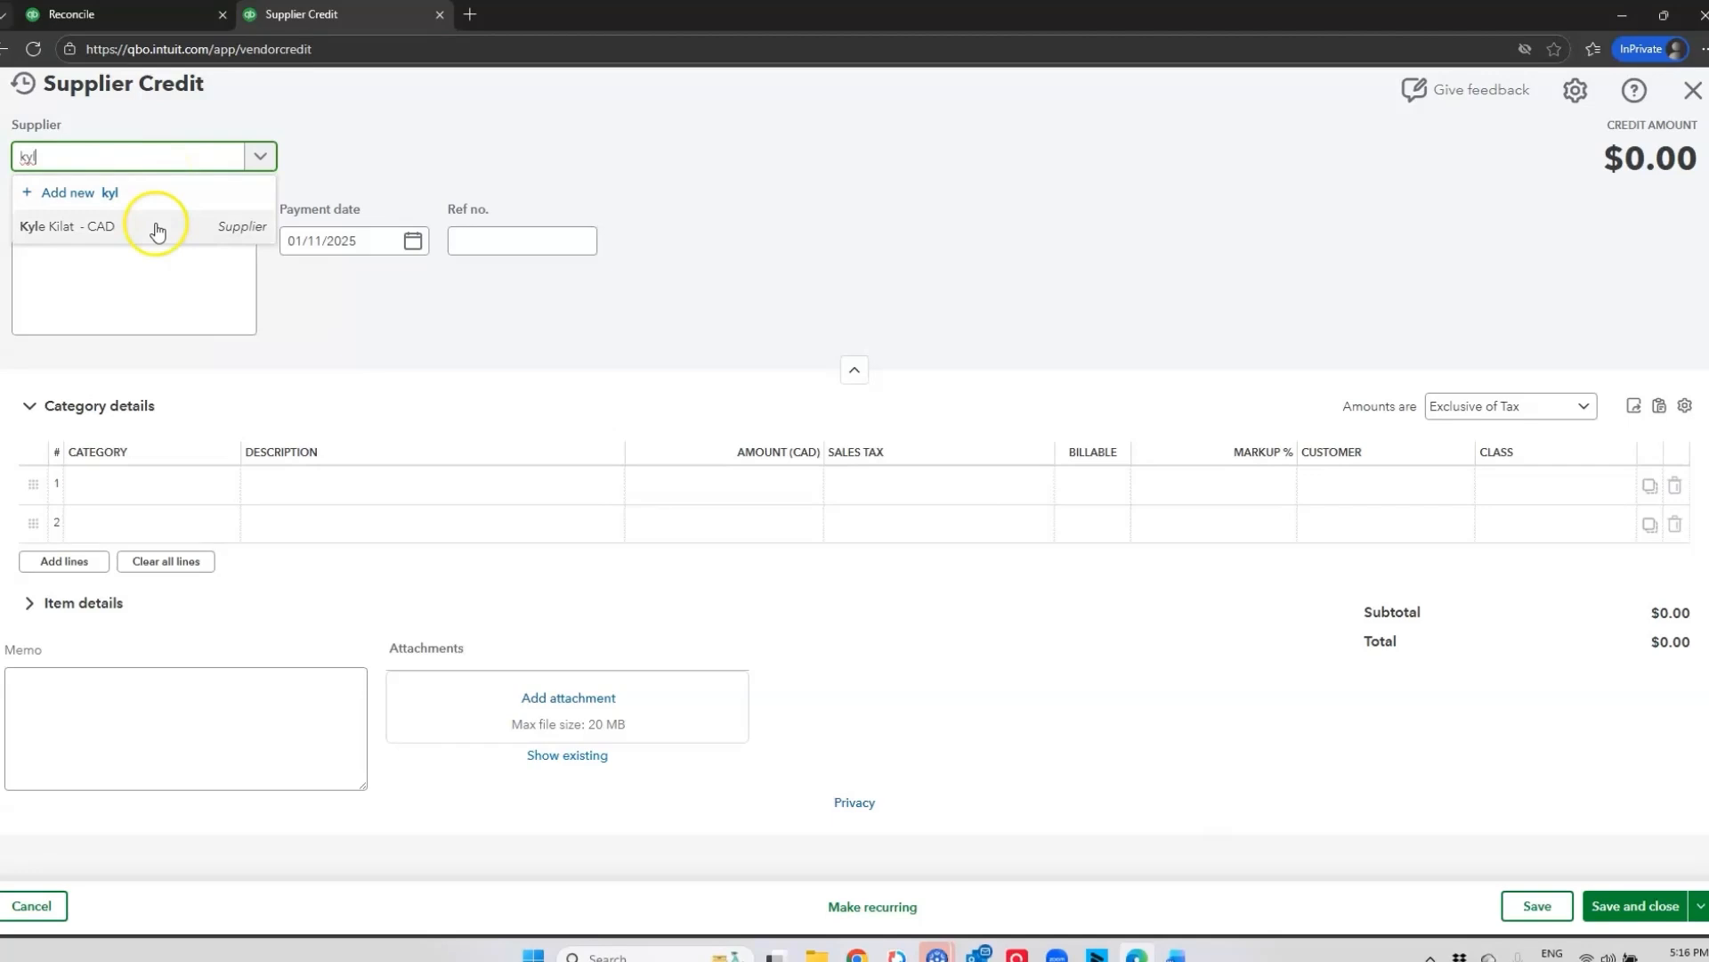
{"action": "left_click", "coordinate": [155, 223]}
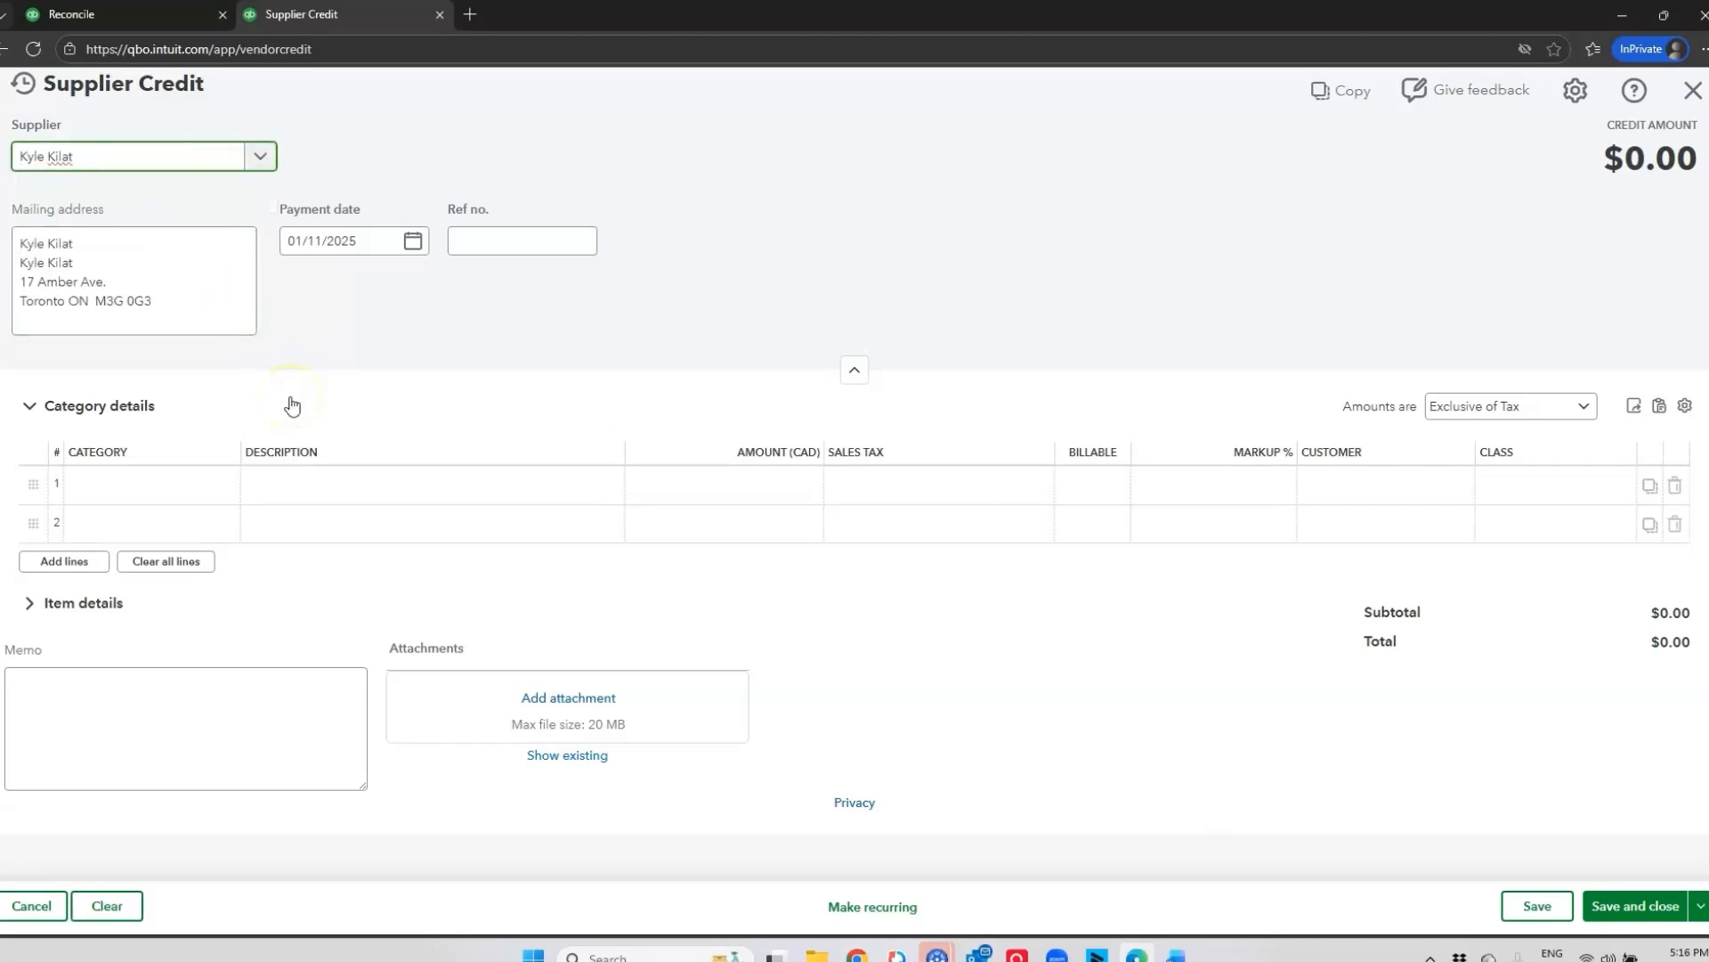
- Credit 150.00 of Subcontracted Services with HST ON (13%) on the first category line, and save and close the supplier credit
{"action": "left_click", "coordinate": [198, 495]}
{"action": "type", "text": "sub"}
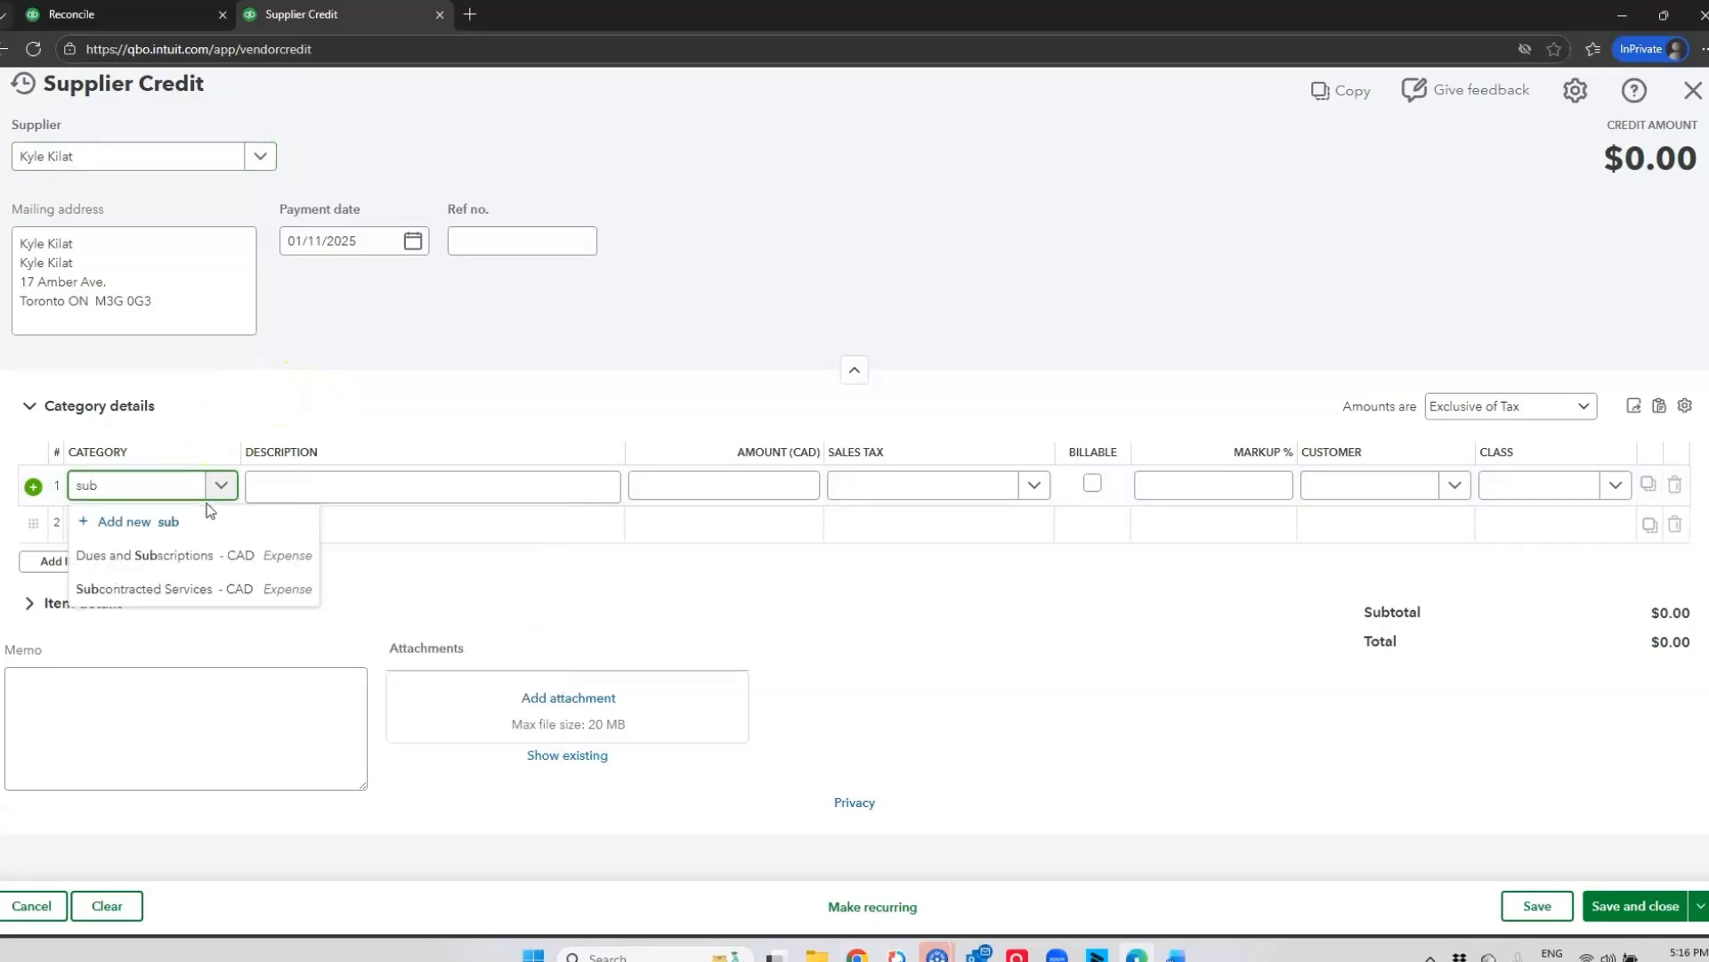
{"action": "left_click", "coordinate": [223, 584]}
{"action": "left_click", "coordinate": [730, 491]}
{"action": "type", "text": "150"}
{"action": "key", "text": "Tab"}
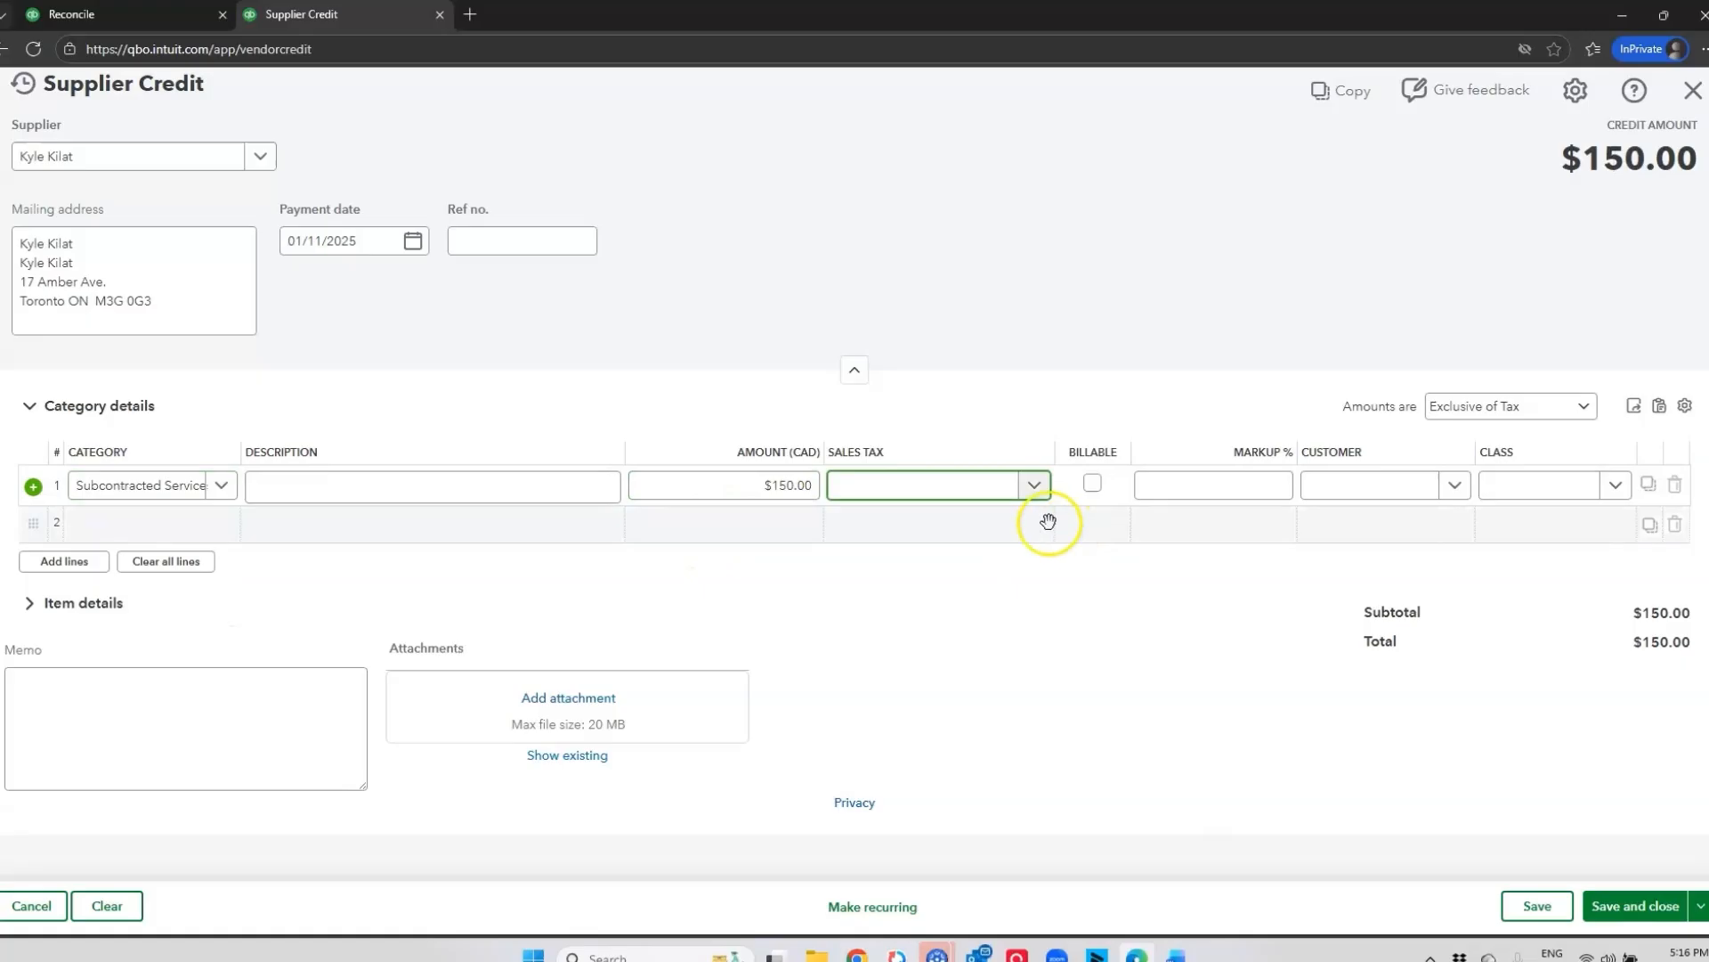
{"action": "left_click", "coordinate": [1031, 484]}
{"action": "left_click", "coordinate": [926, 617]}
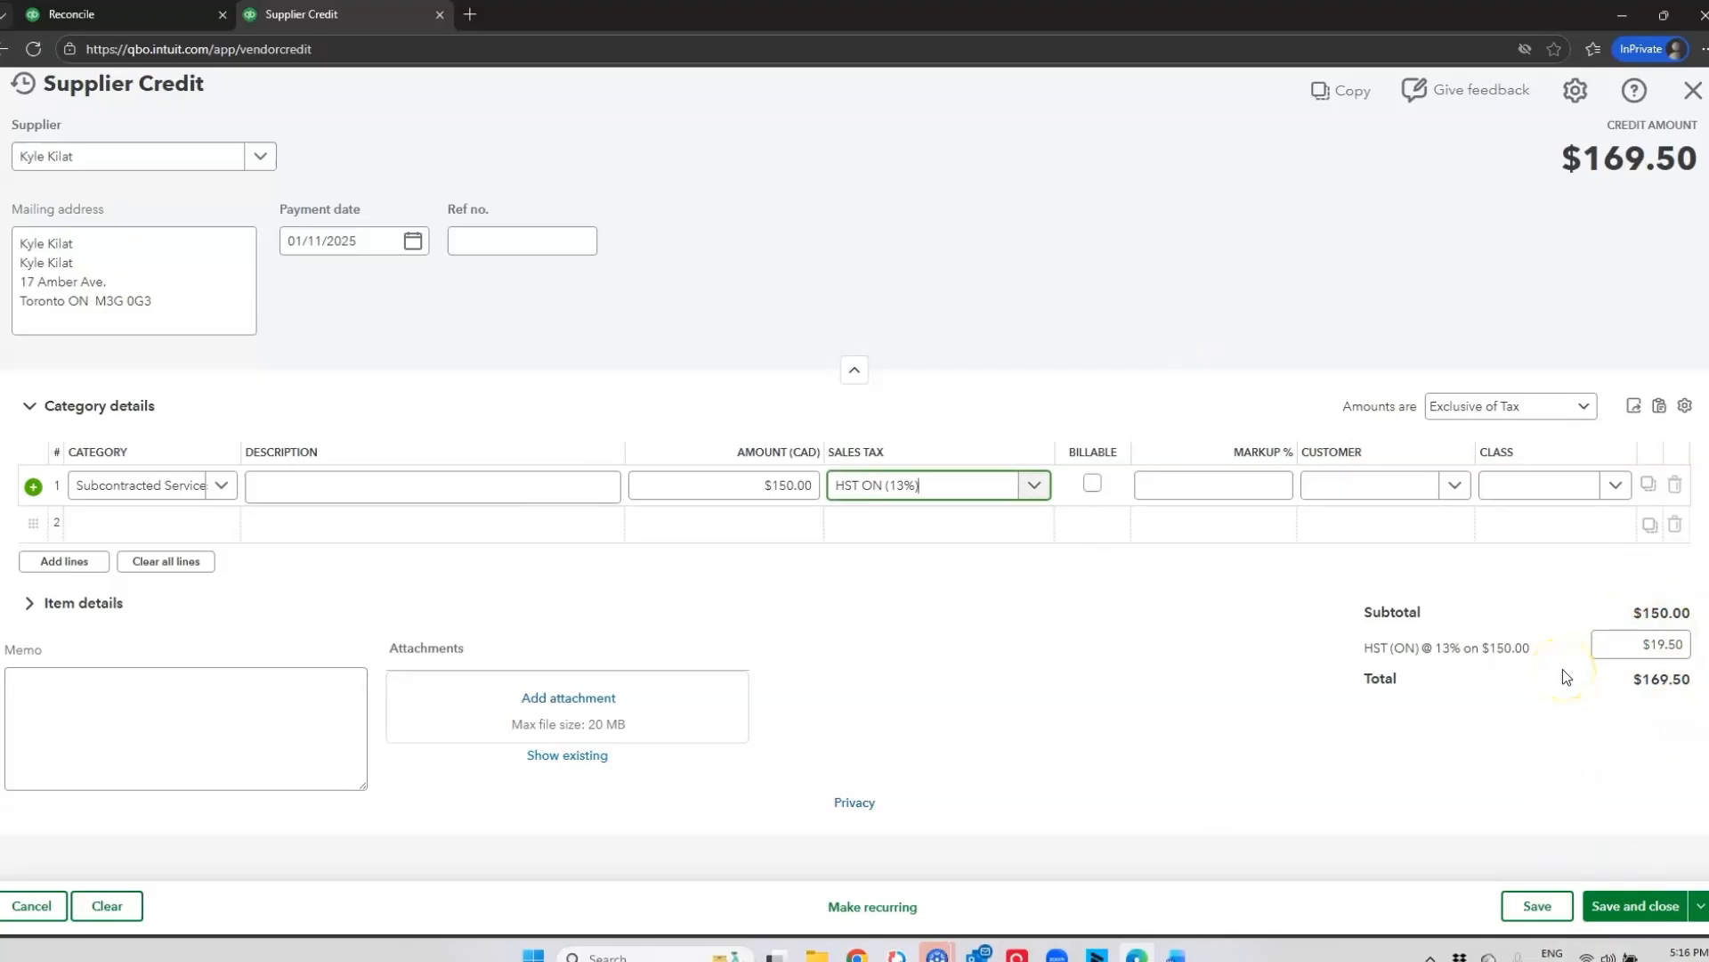
{"action": "left_click", "coordinate": [1643, 905]}
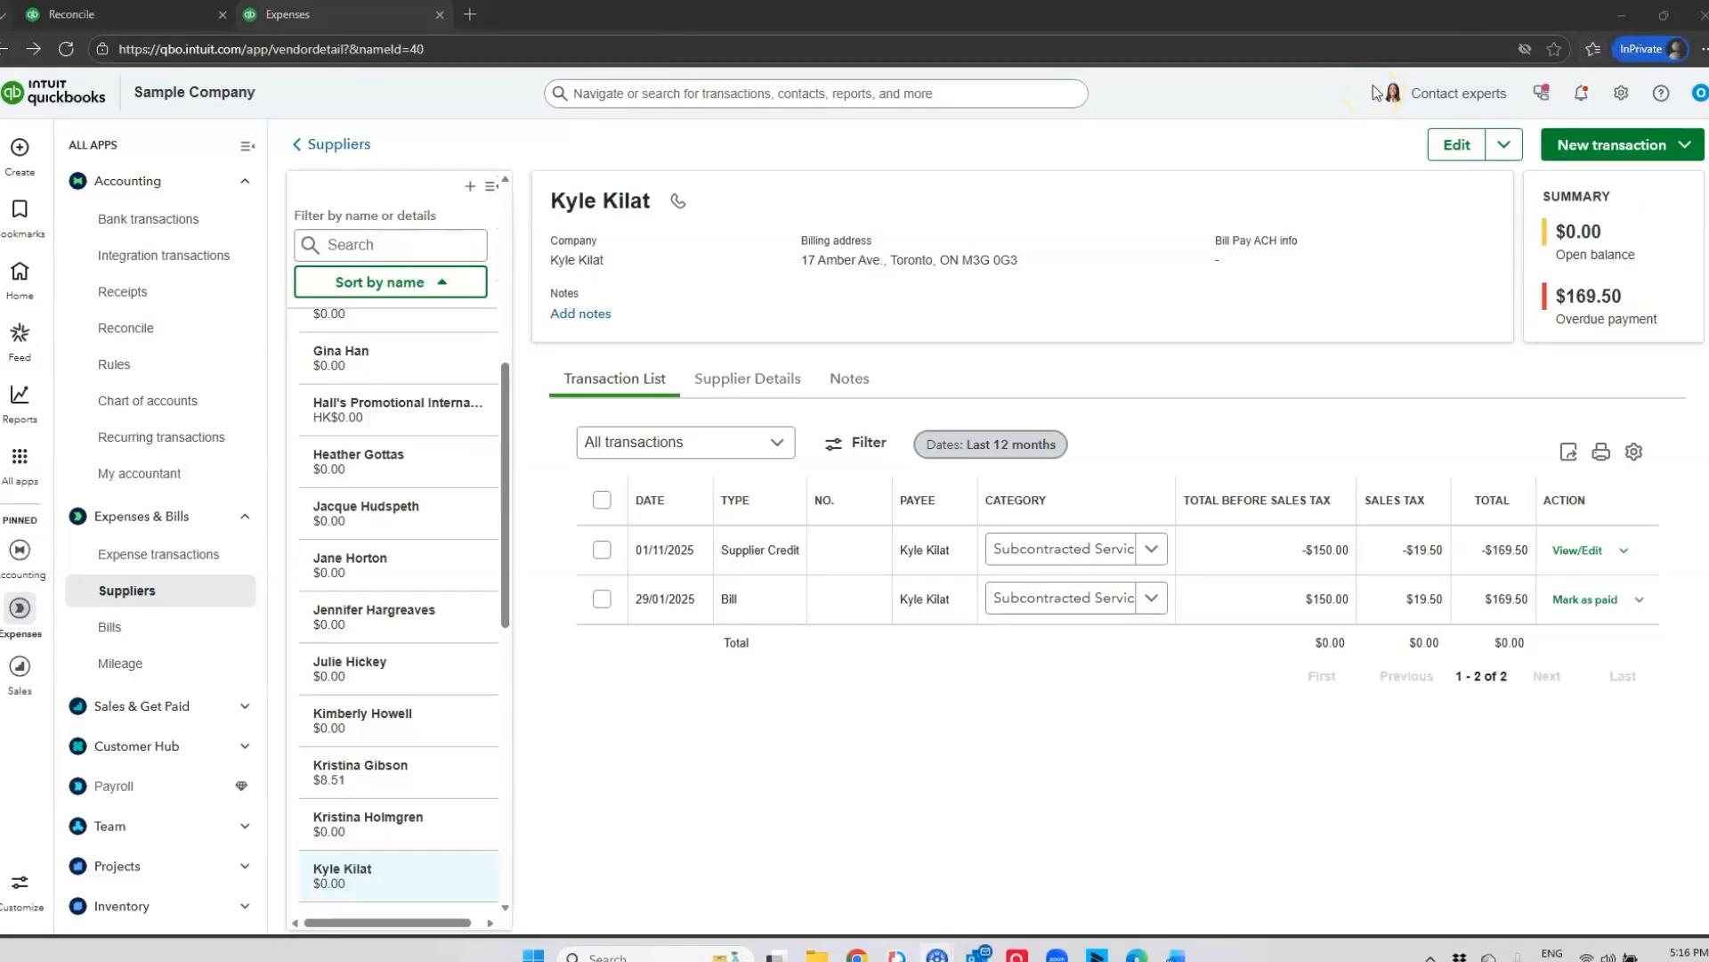
- Open Pay Bills, select the $169.50 bill due 29/01/2025 to apply its supplier credit, and try to save the payment
{"action": "left_click", "coordinate": [22, 147]}
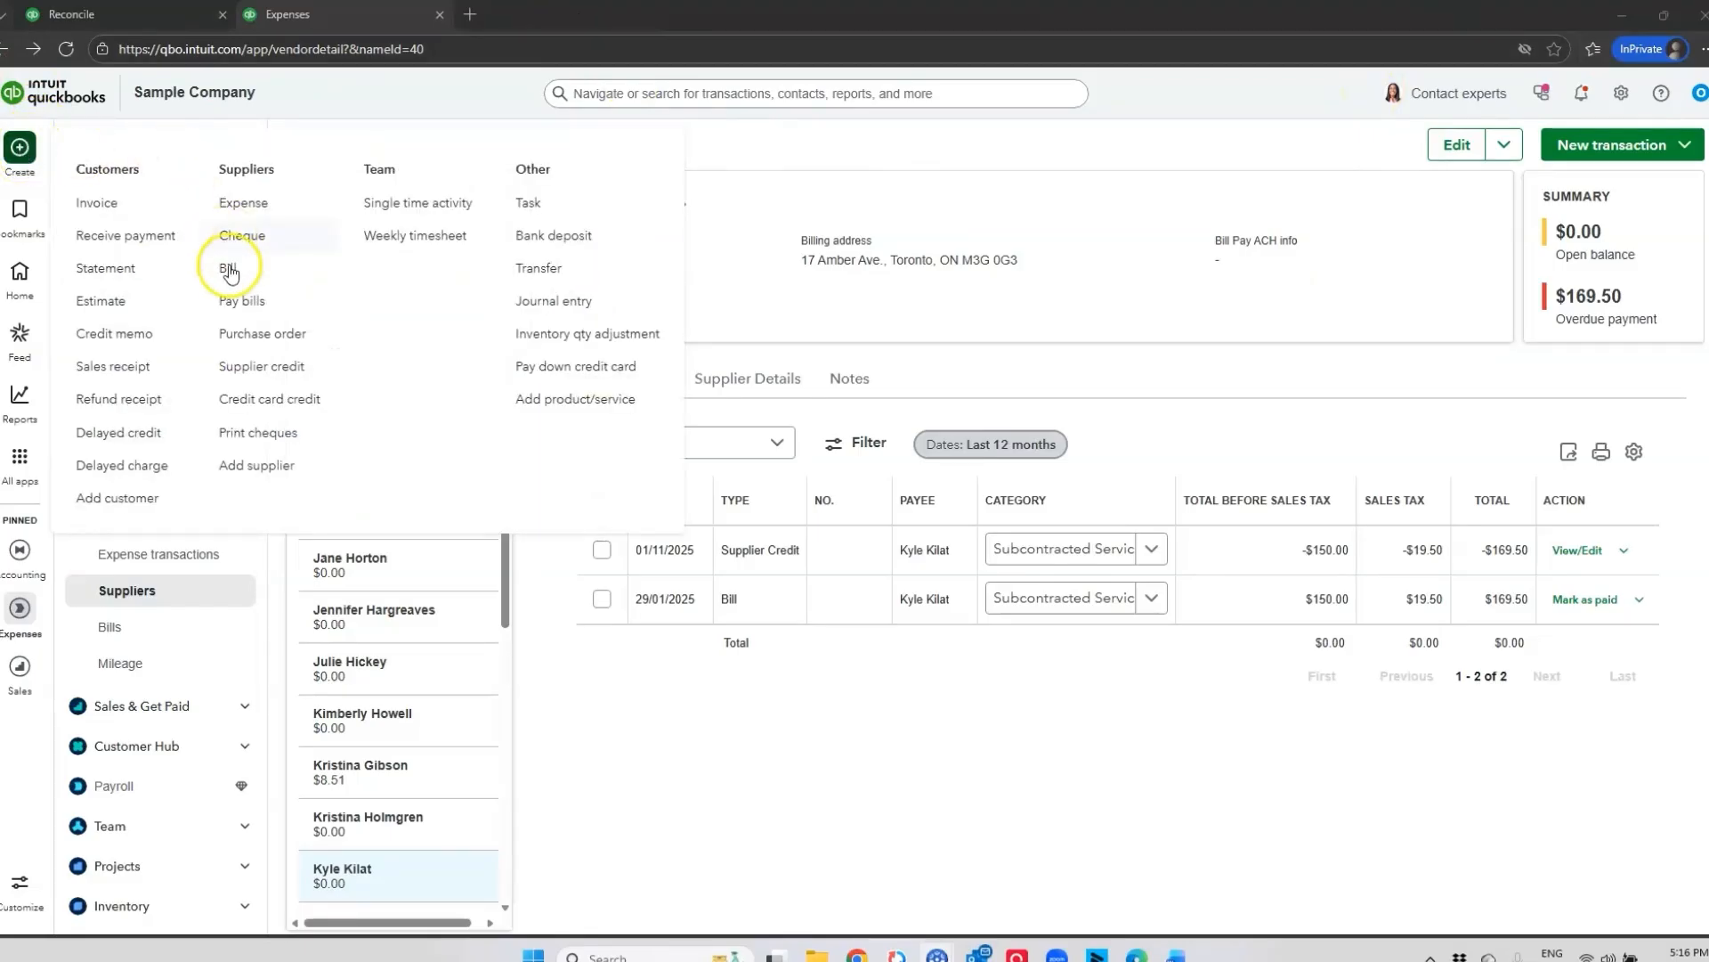
{"action": "left_click", "coordinate": [242, 300]}
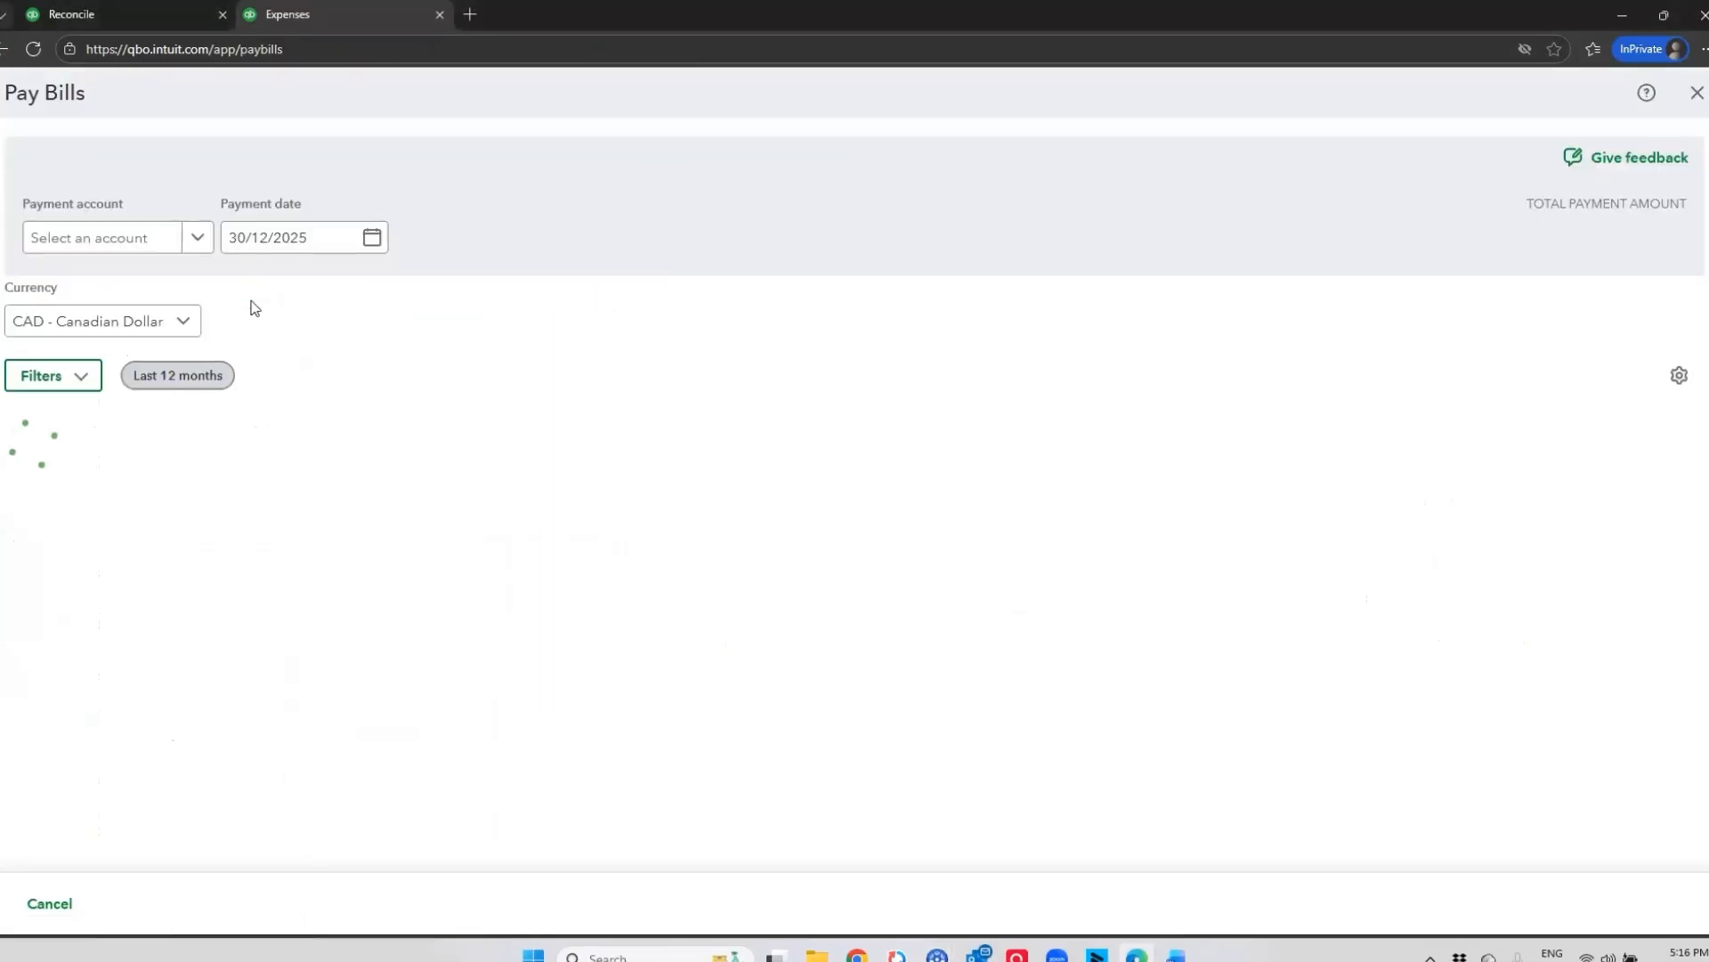
{"action": "left_click", "coordinate": [255, 288]}
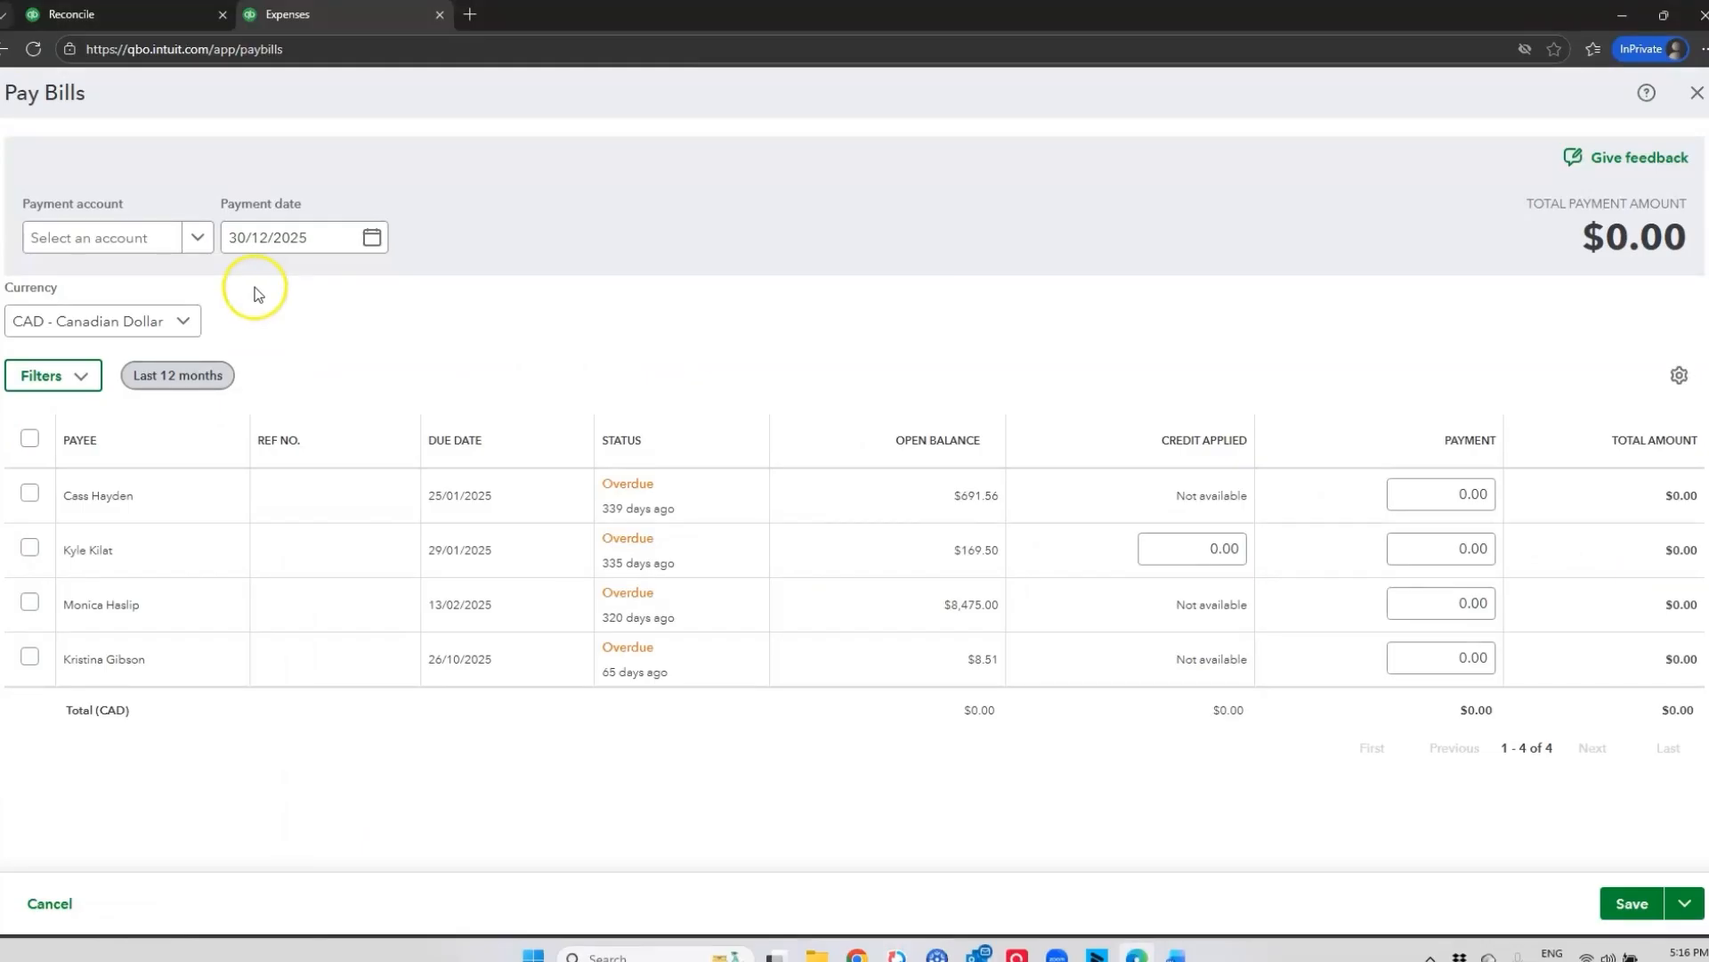
{"action": "left_click", "coordinate": [29, 547]}
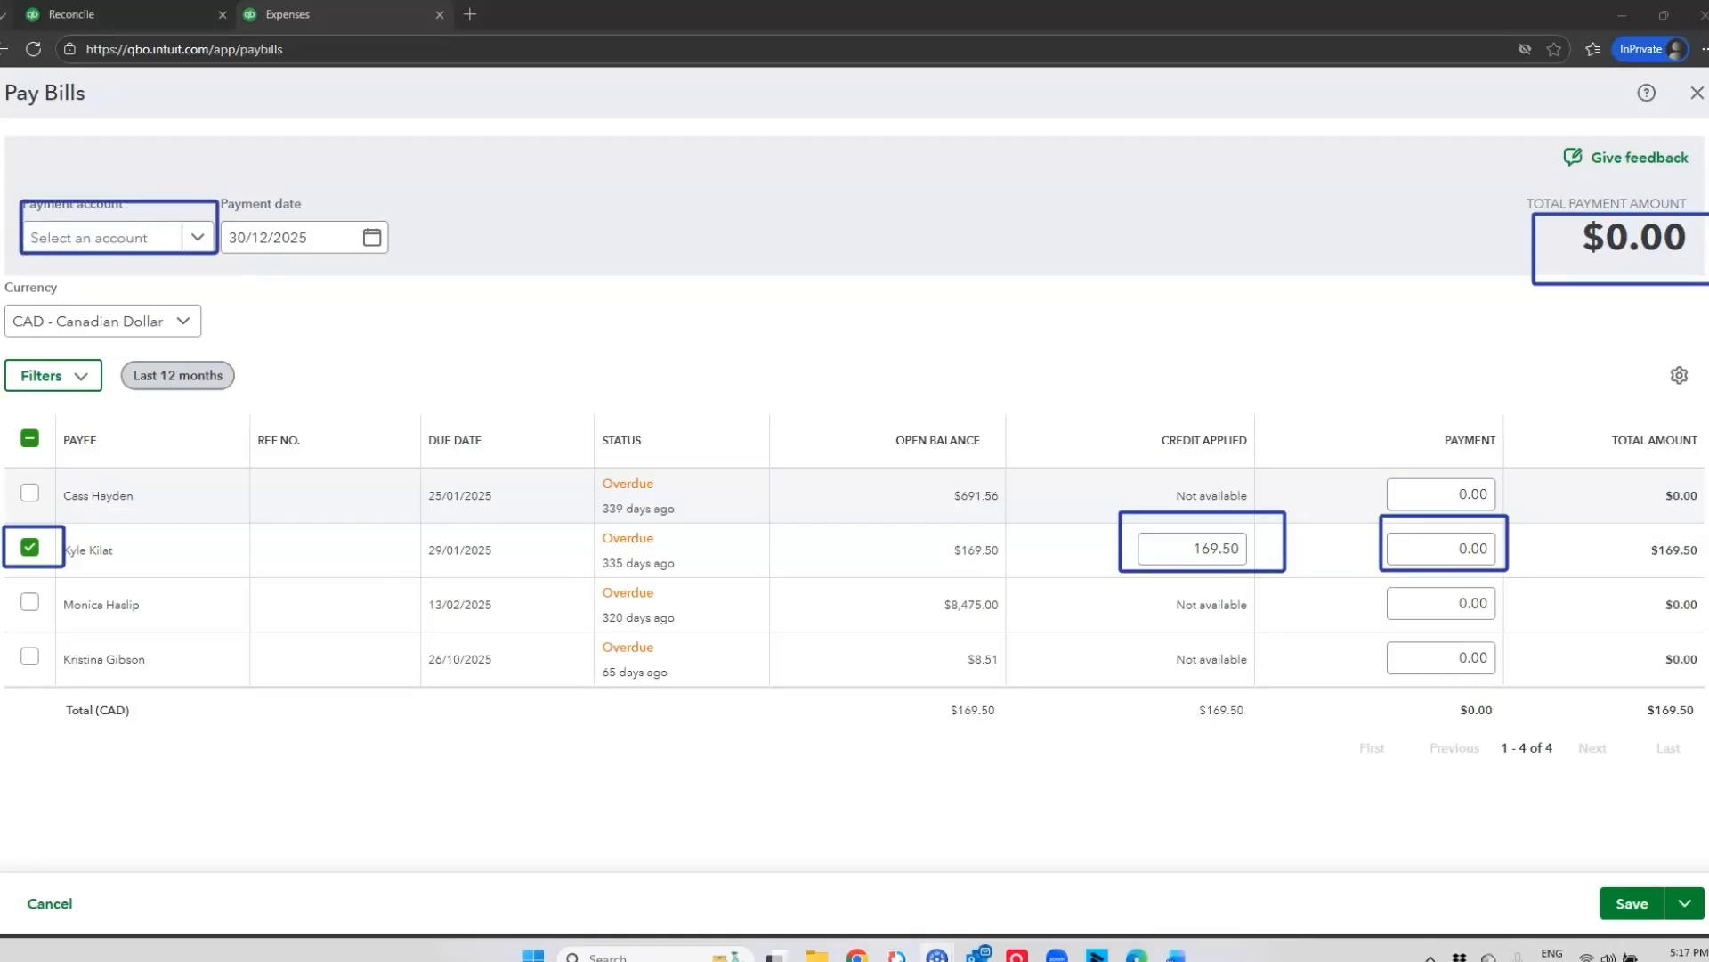
{"action": "left_click", "coordinate": [1630, 904]}
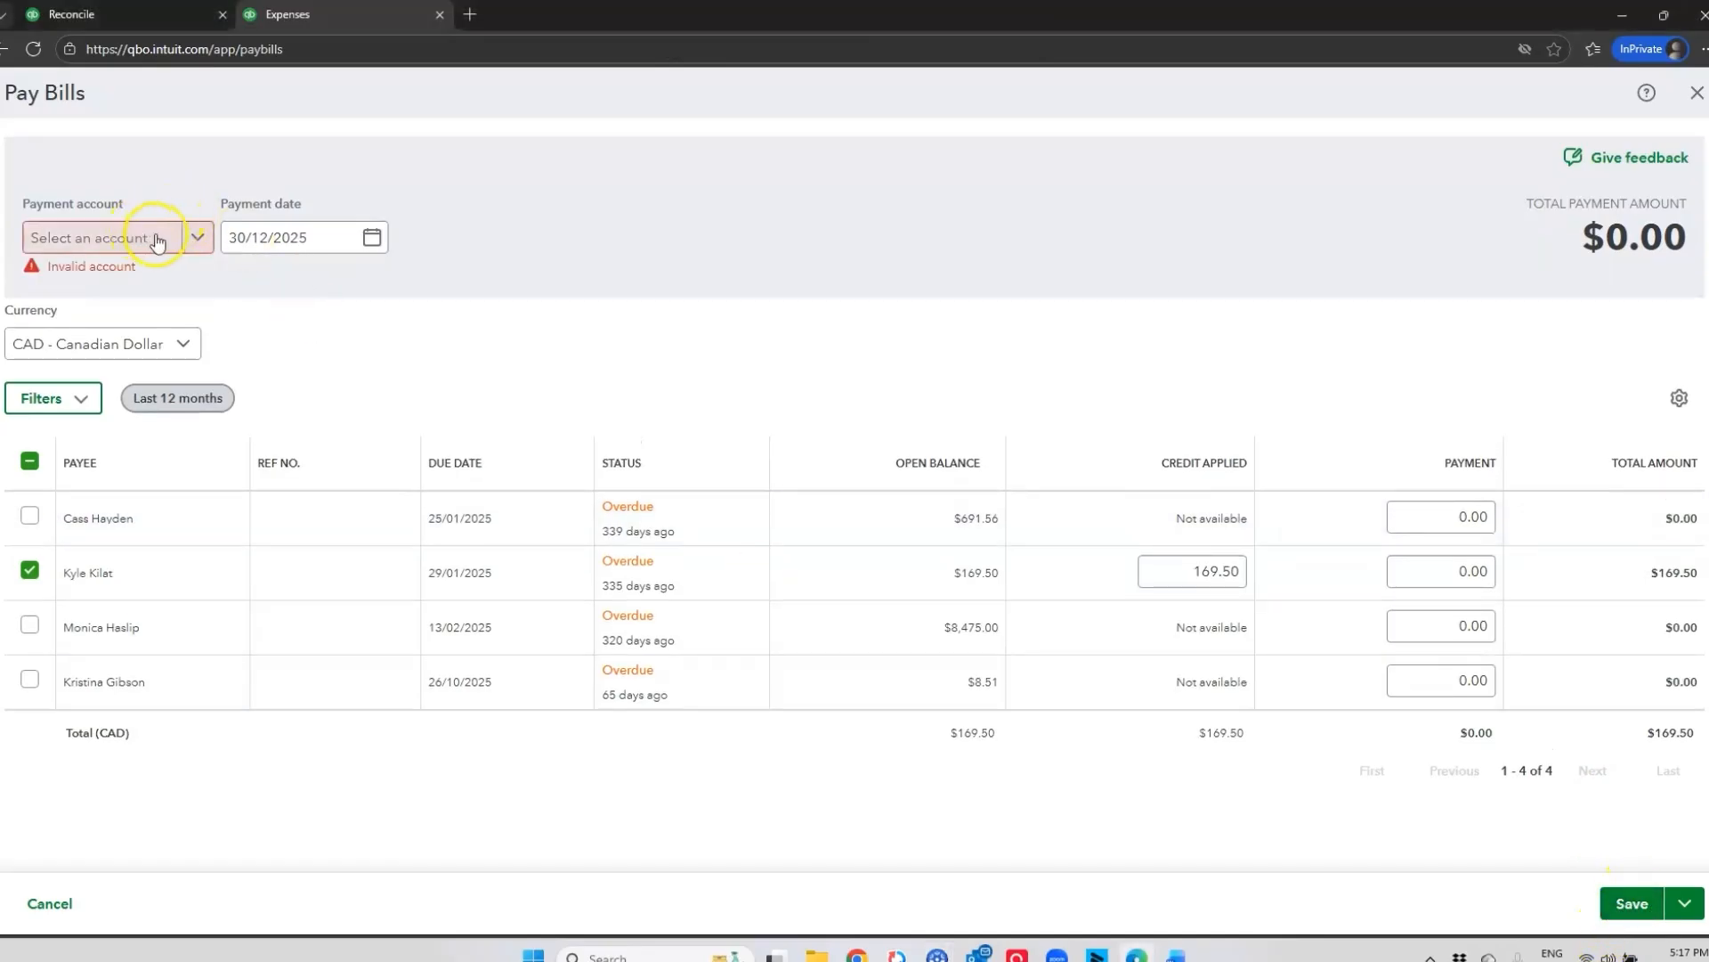
- Set the payment account to Chequing with the cheque marked to print later, and save and close the bill payment
{"action": "left_click", "coordinate": [197, 236]}
{"action": "left_click", "coordinate": [125, 340]}
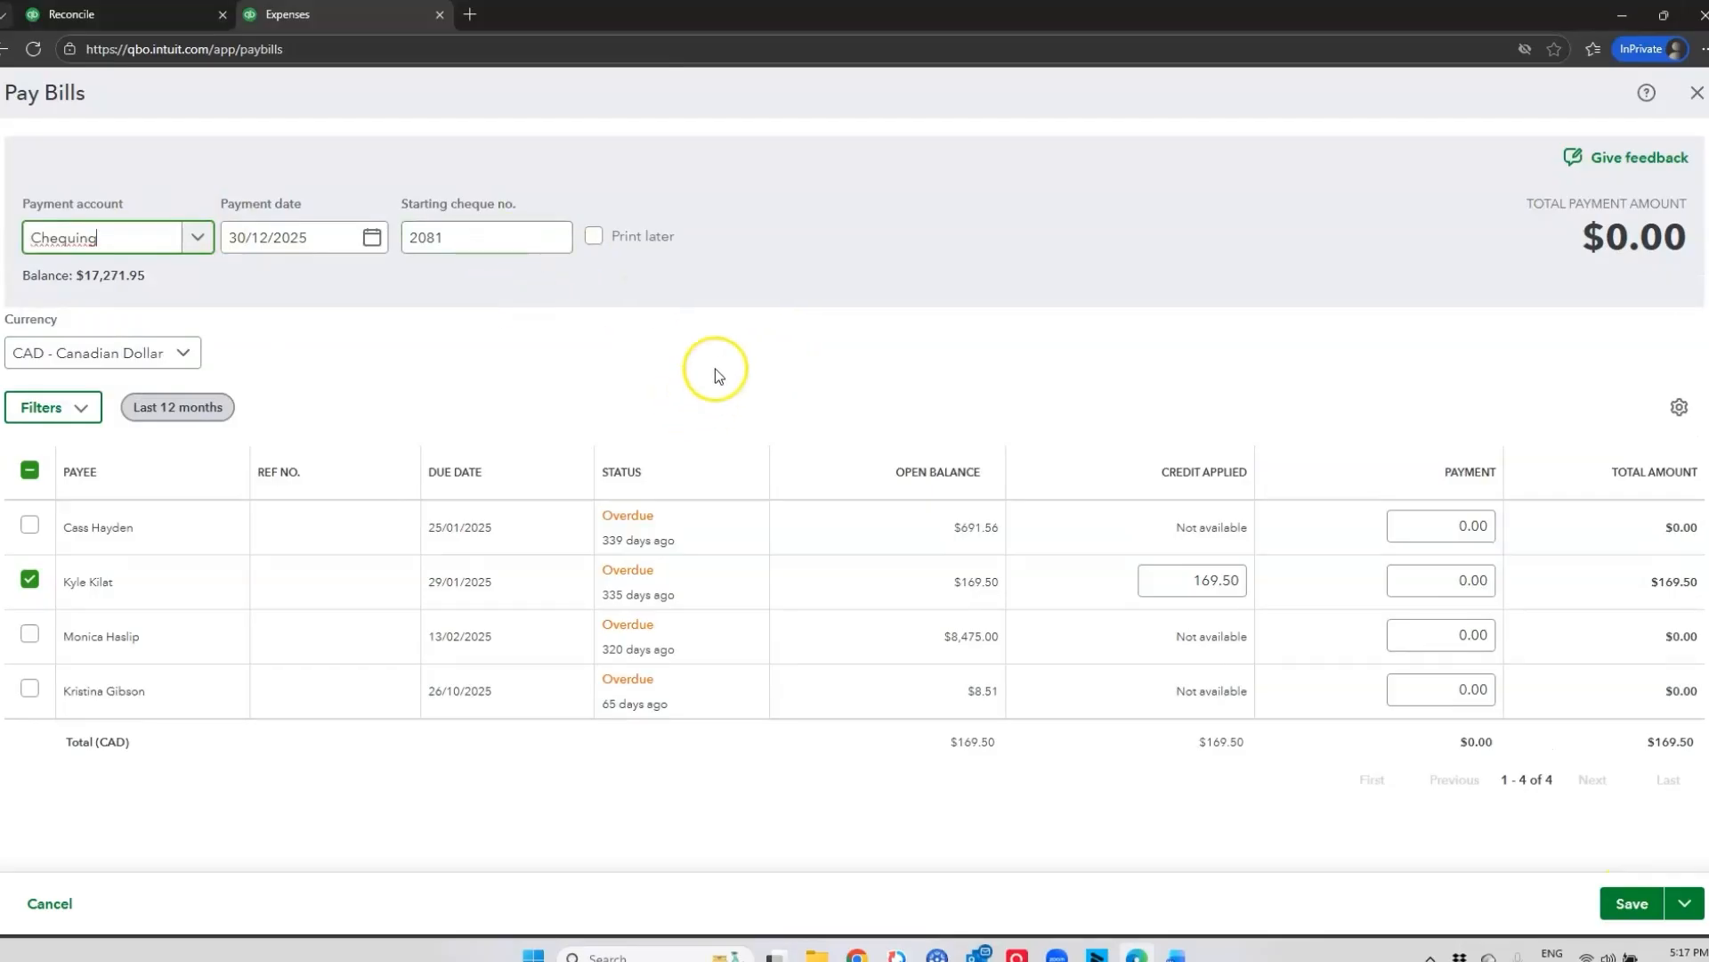
{"action": "left_click", "coordinate": [467, 237]}
{"action": "left_click_drag", "start_coordinate": [468, 237], "coordinate": [411, 238]}
{"action": "key", "text": "BackSpace"}
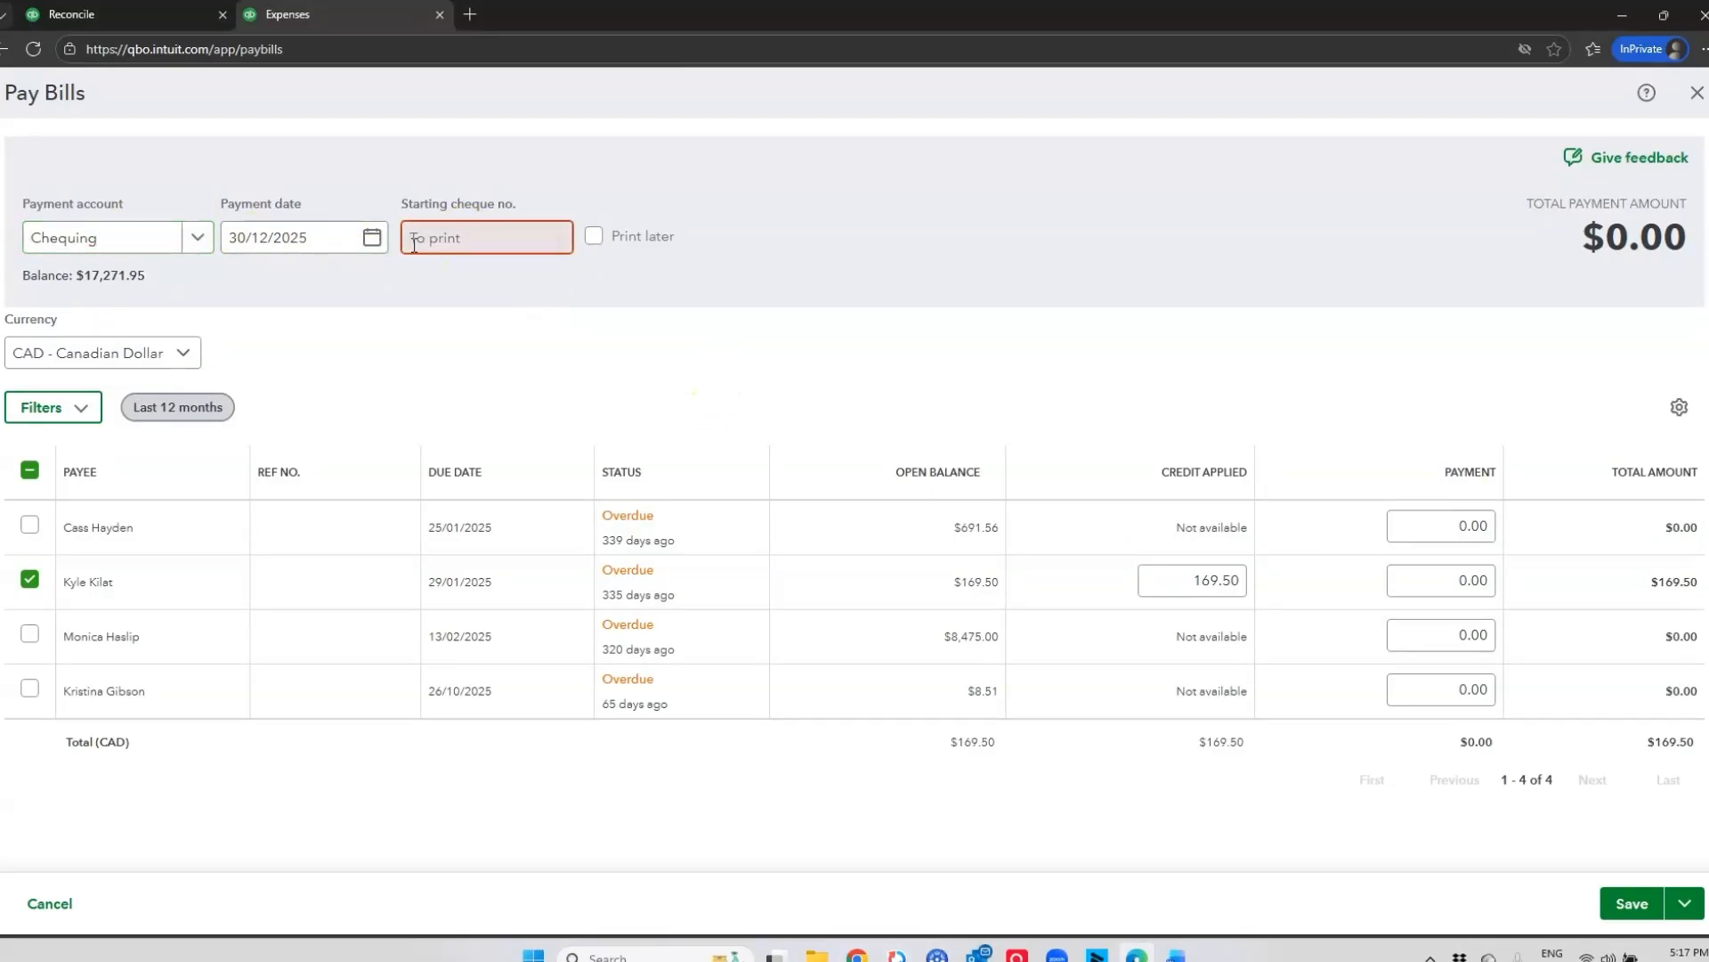
{"action": "left_click", "coordinate": [595, 236]}
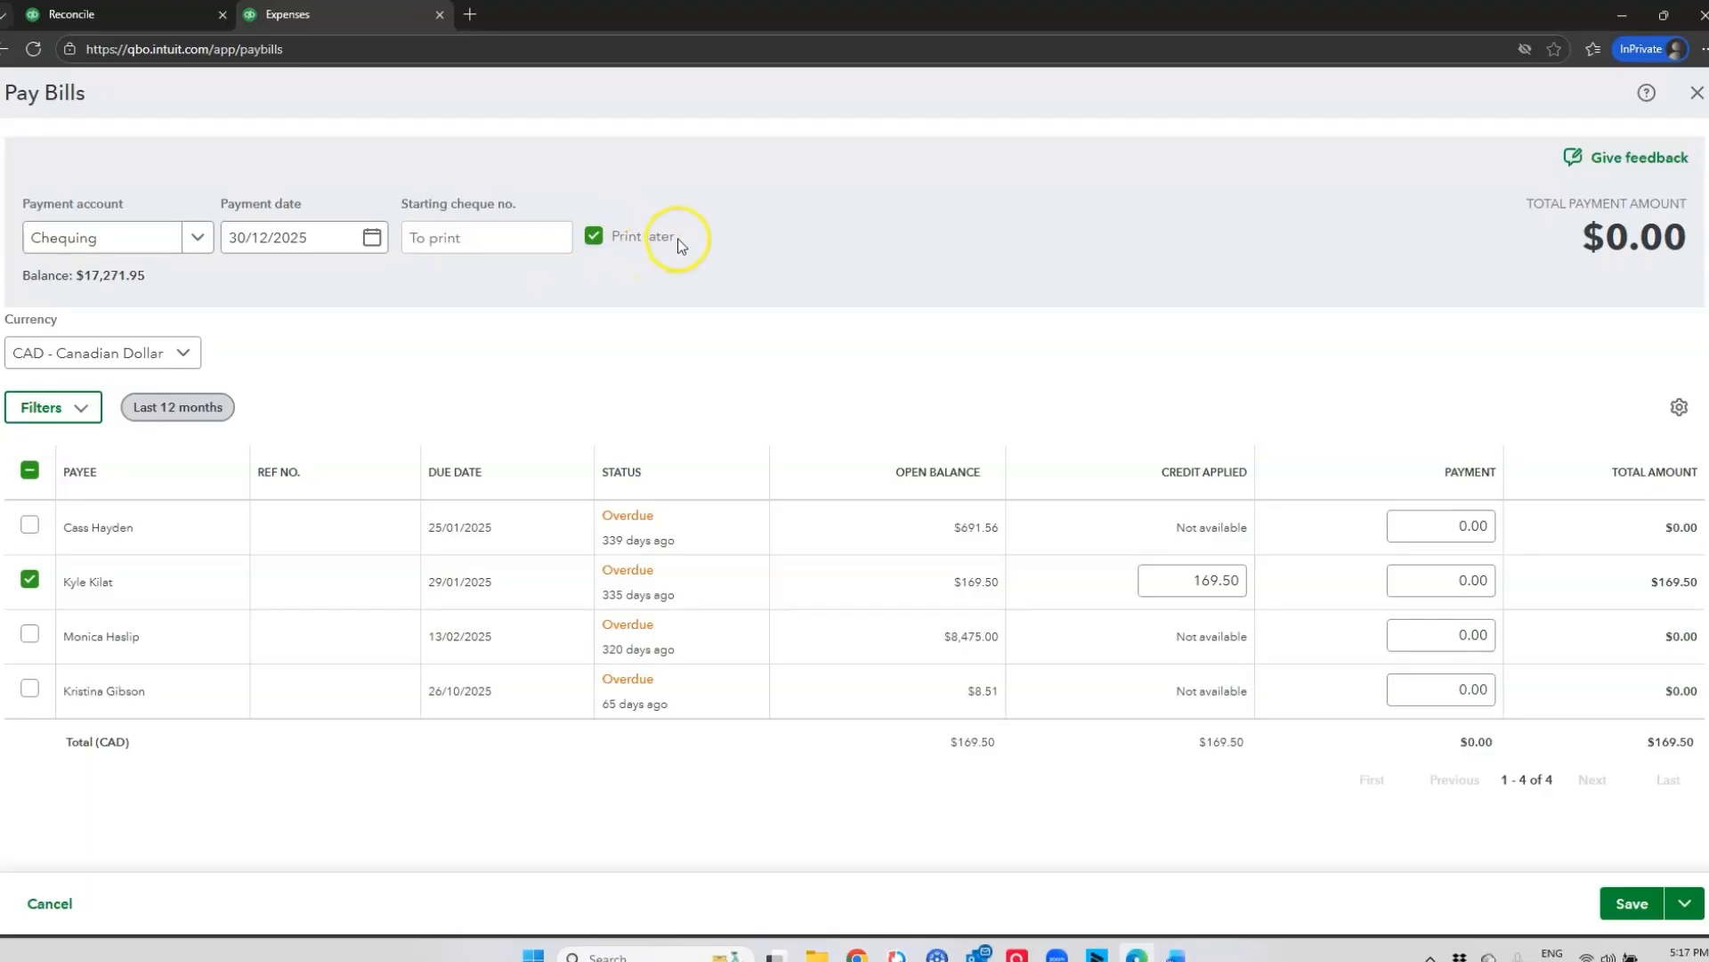
{"action": "left_click", "coordinate": [1684, 903]}
{"action": "left_click", "coordinate": [1633, 826]}
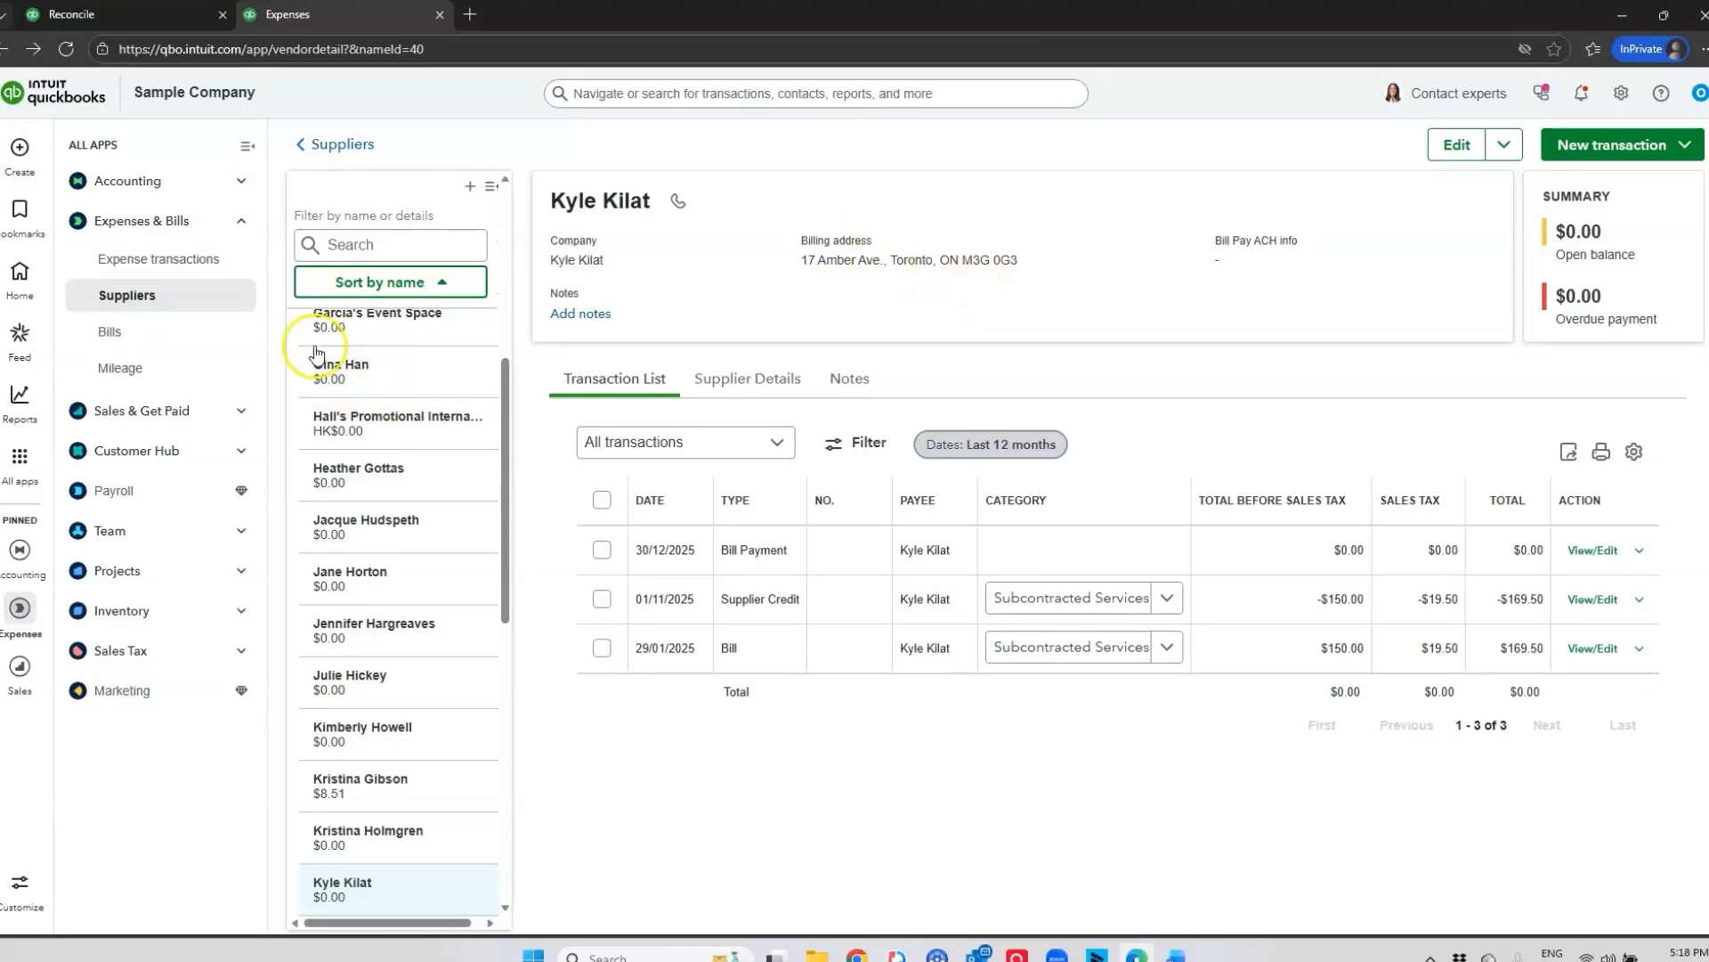
- Start a new bill, collapsing its category details and expanding its item details
{"action": "left_click", "coordinate": [34, 156]}
{"action": "left_click", "coordinate": [233, 266]}
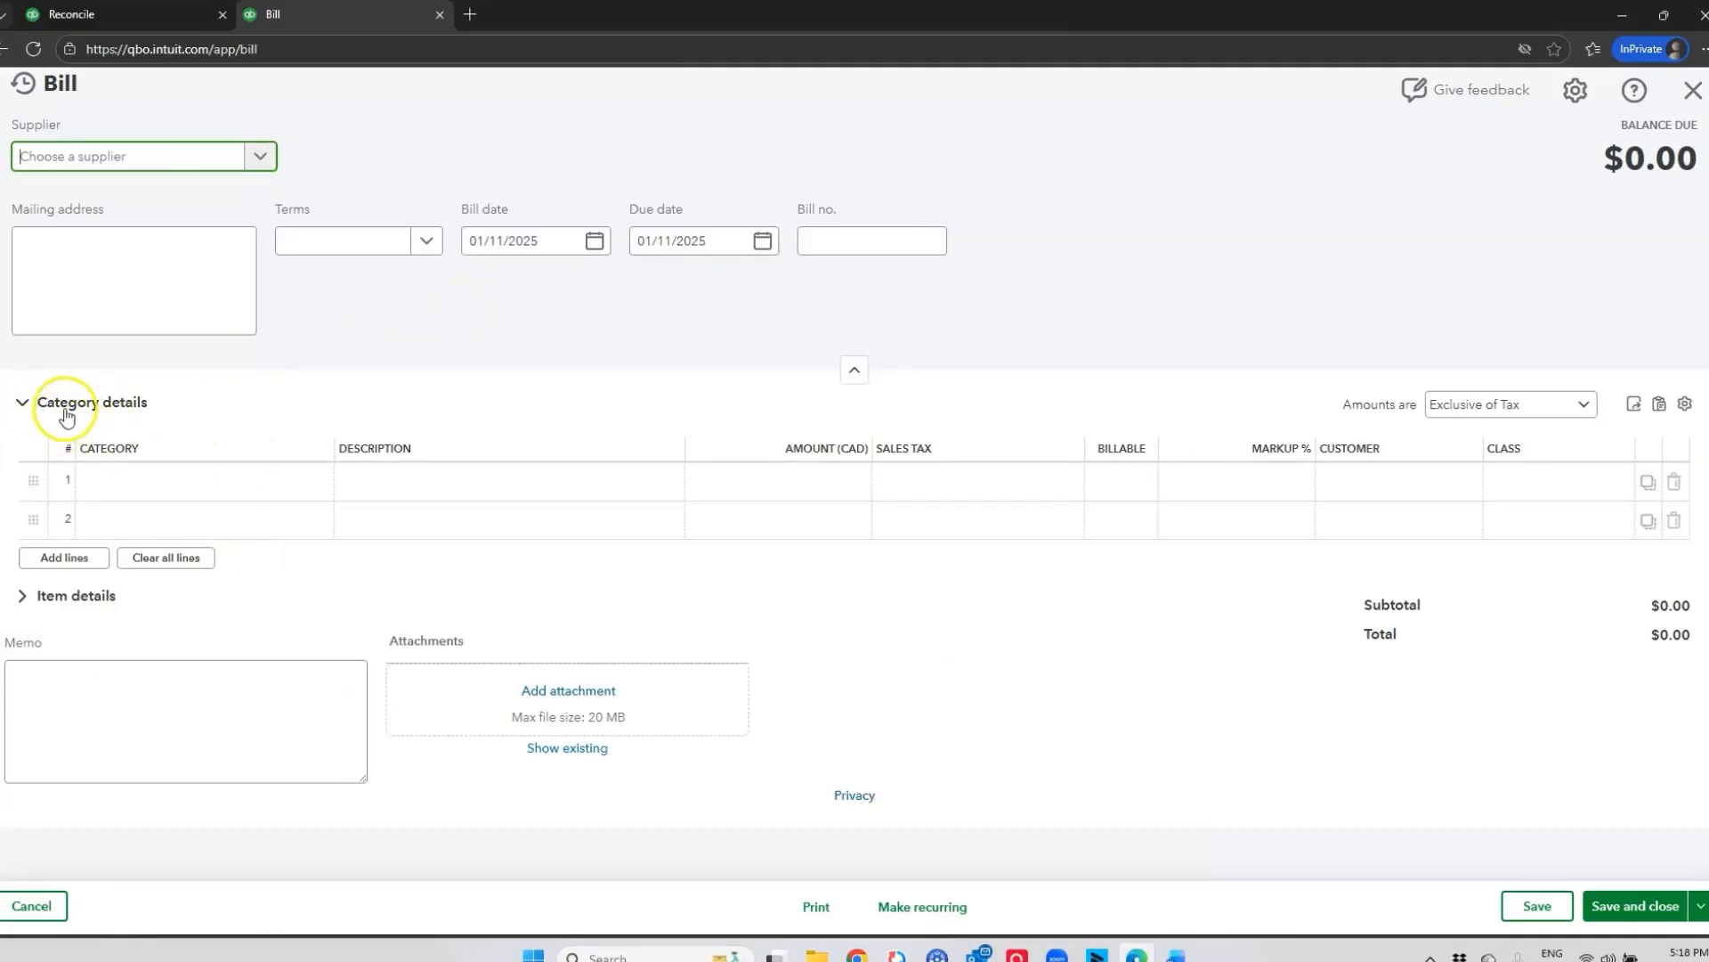
{"action": "left_click_drag", "start_coordinate": [3, 362], "coordinate": [399, 565]}
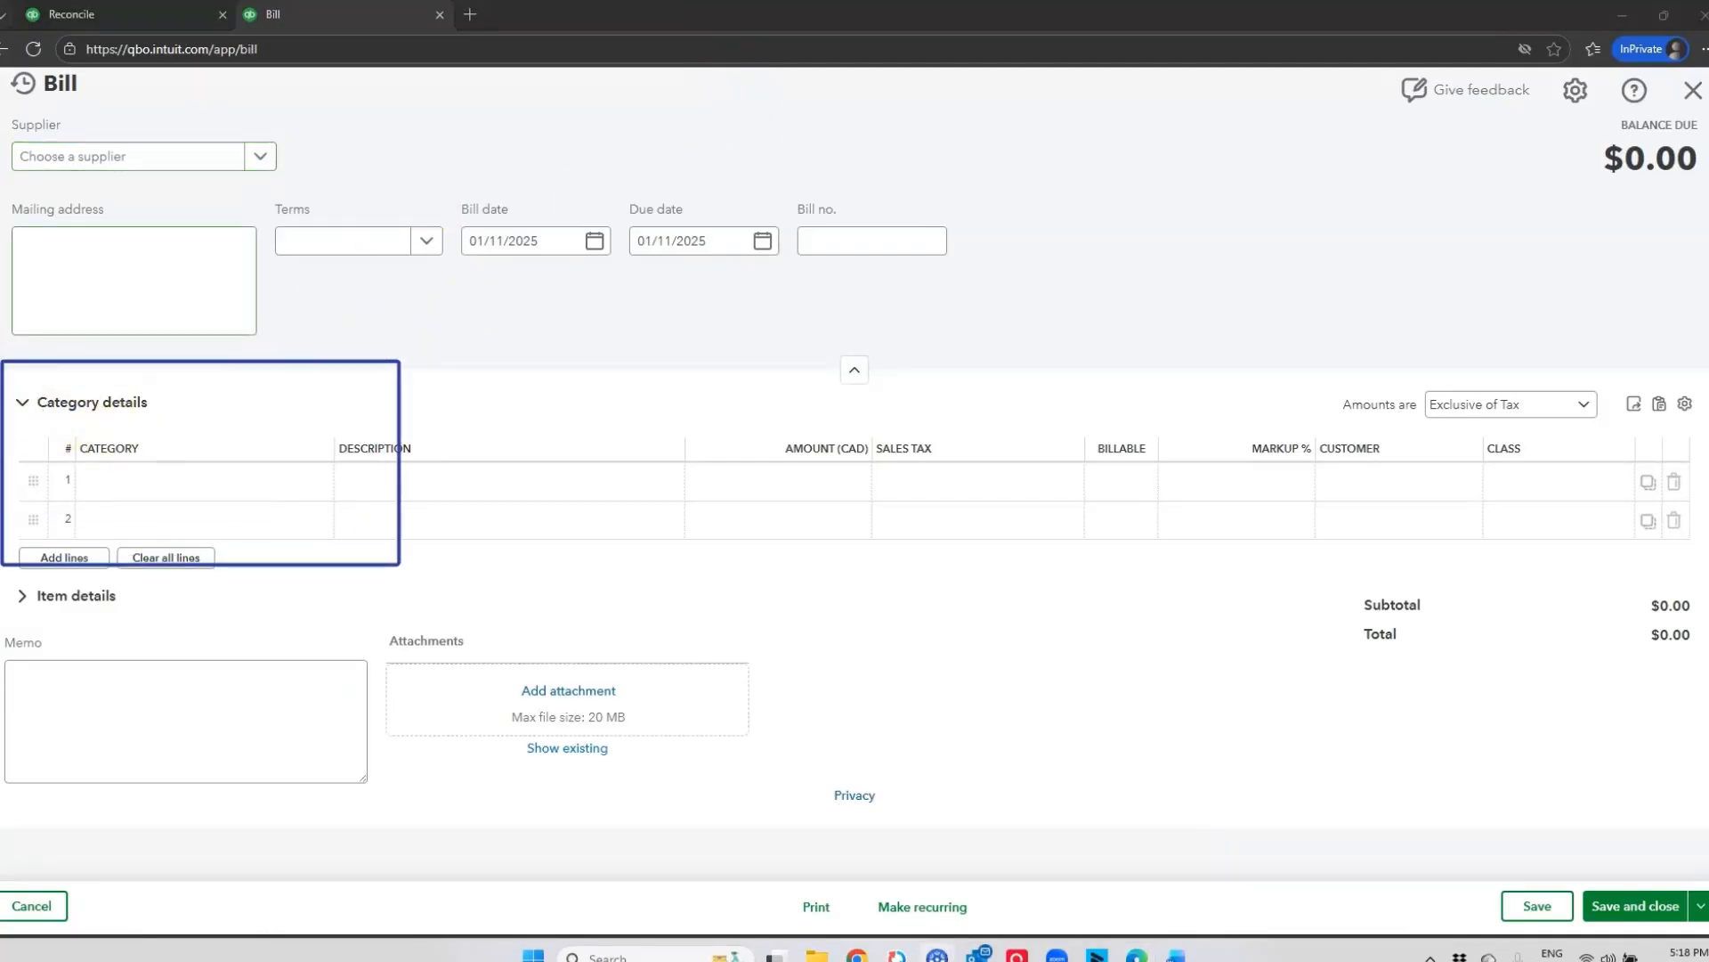
{"action": "key", "text": "Escape"}
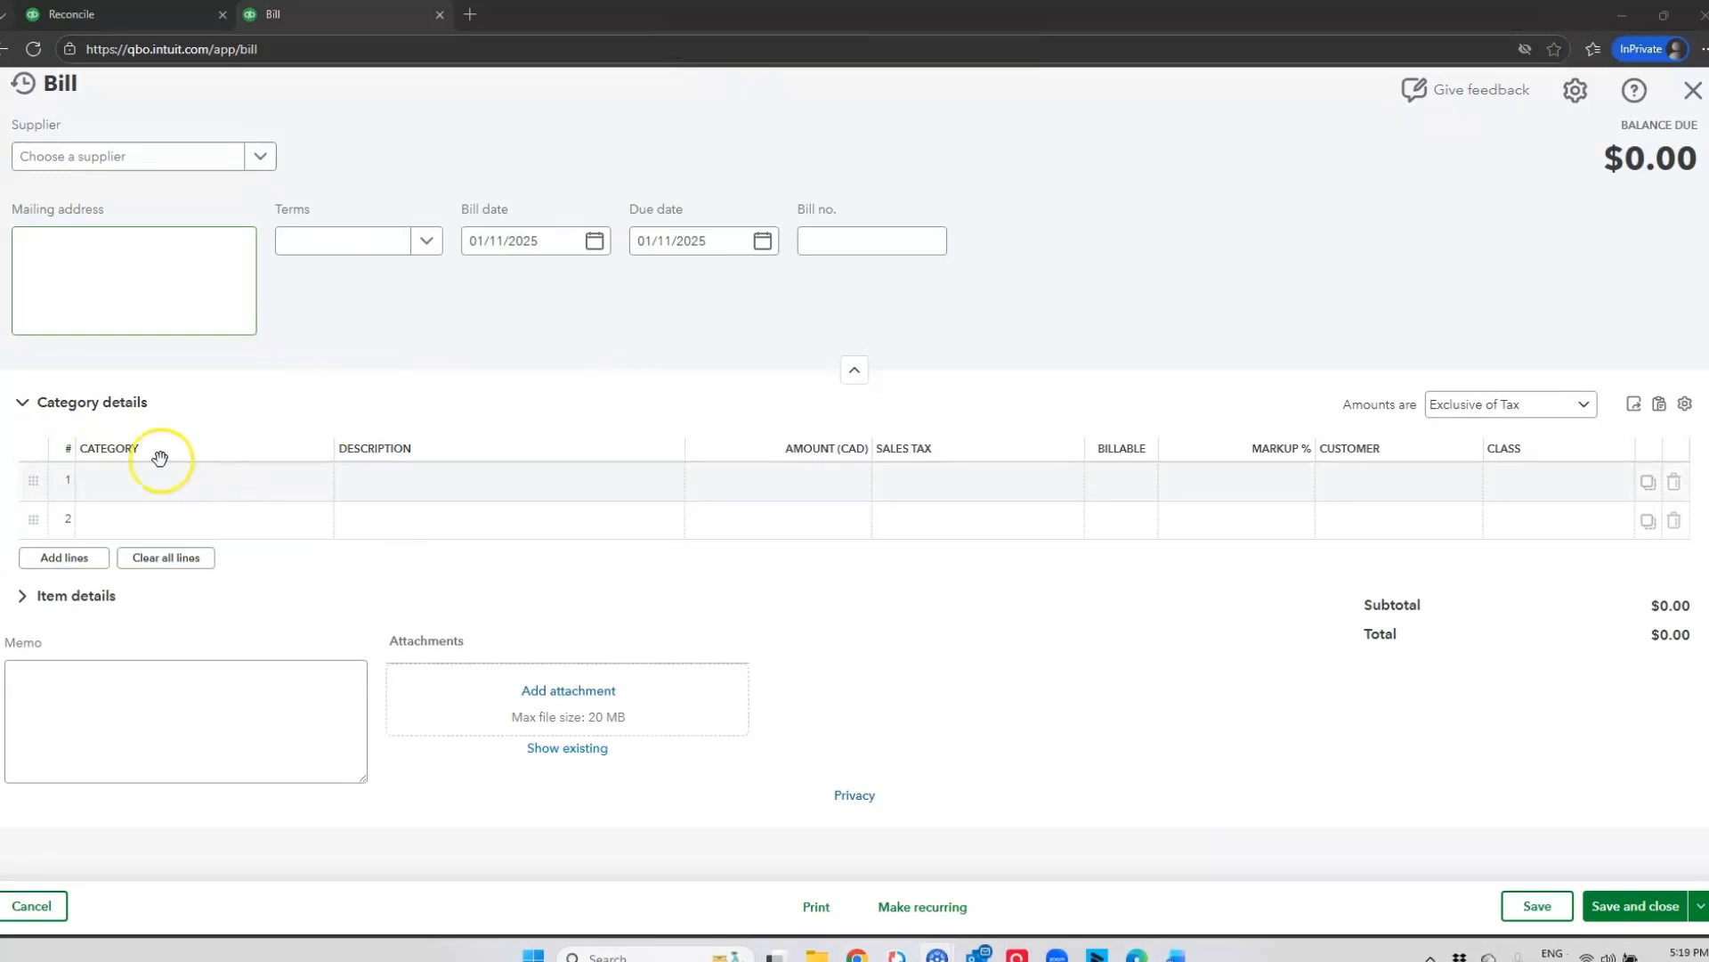
{"action": "left_click", "coordinate": [19, 406]}
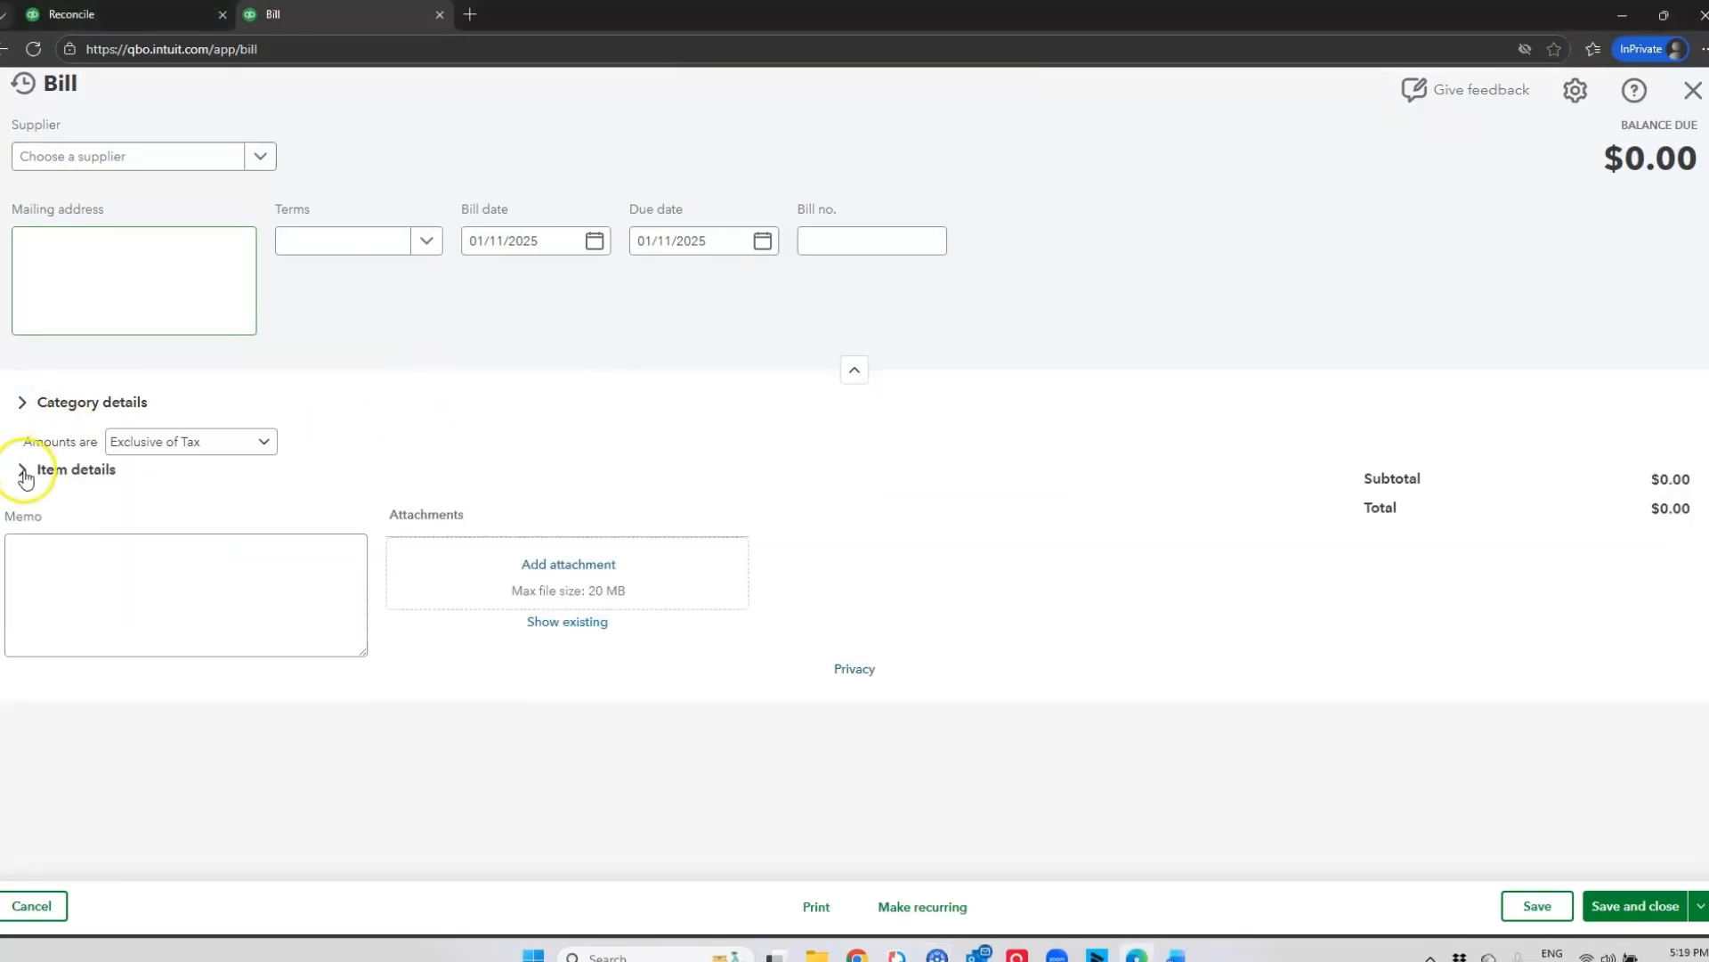
{"action": "left_click", "coordinate": [24, 474]}
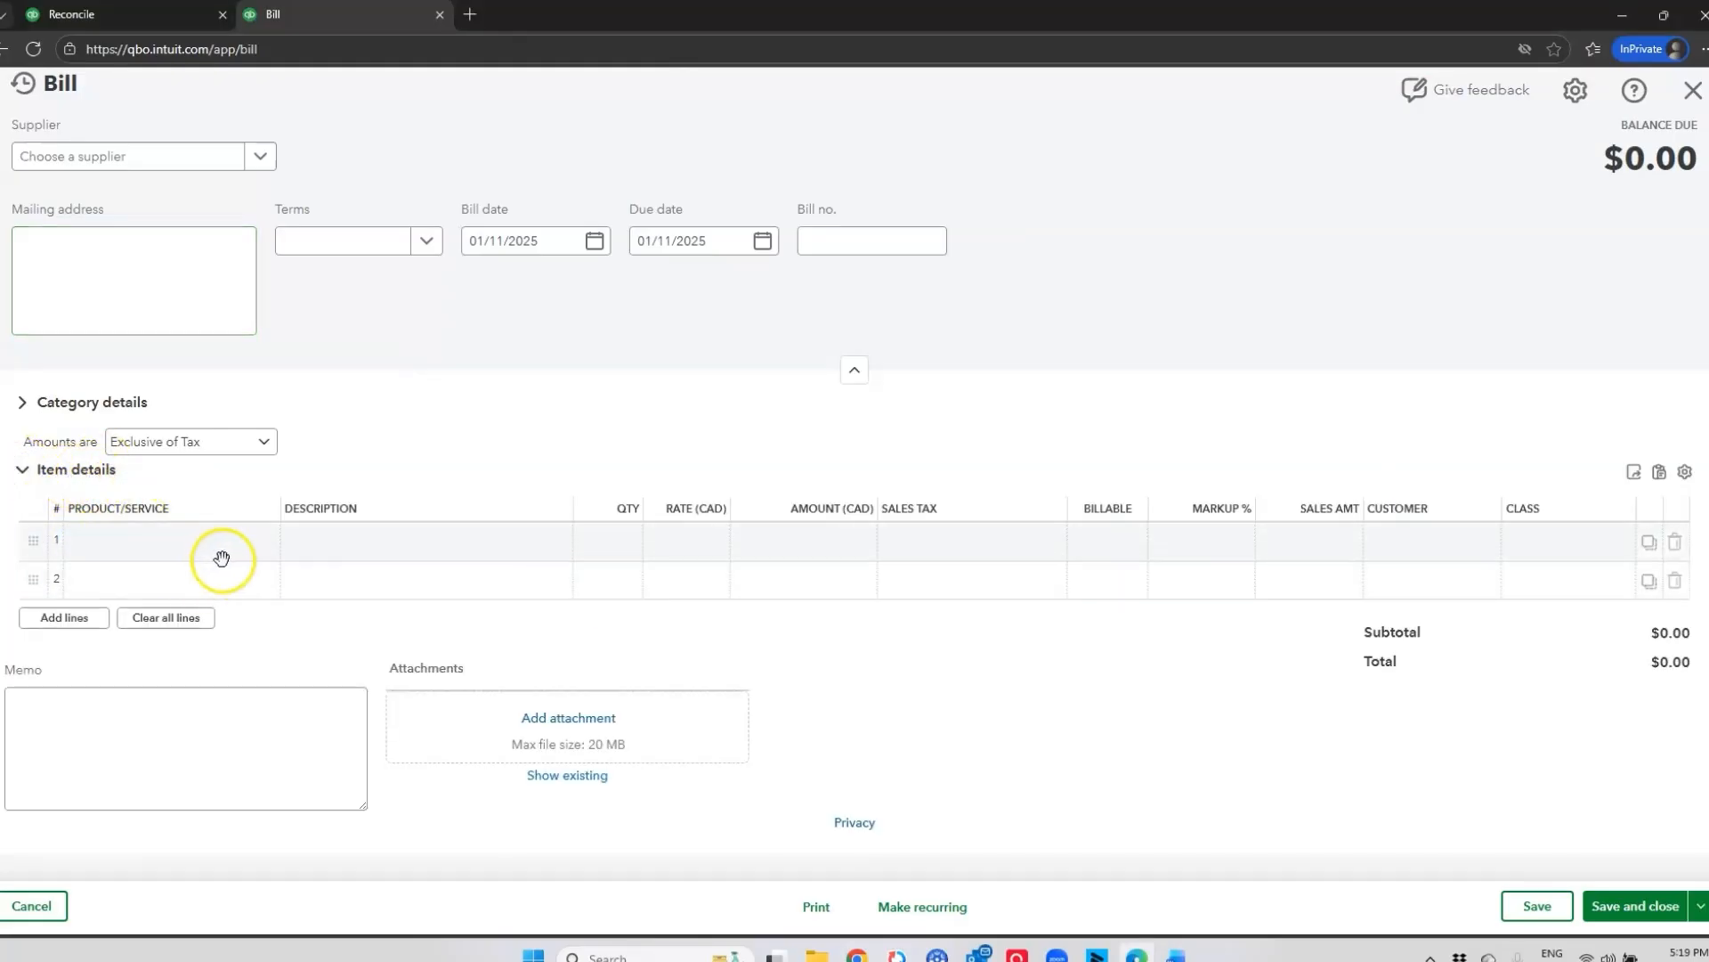
- Choose Hall's Promotional International as the bill's supplier and add its HK$825.00 purchase order from Oct 20, 2025 to the bill
{"action": "left_click", "coordinate": [261, 156]}
{"action": "scroll", "coordinate": [142, 338], "scroll_direction": "down", "scroll_amount": 5}
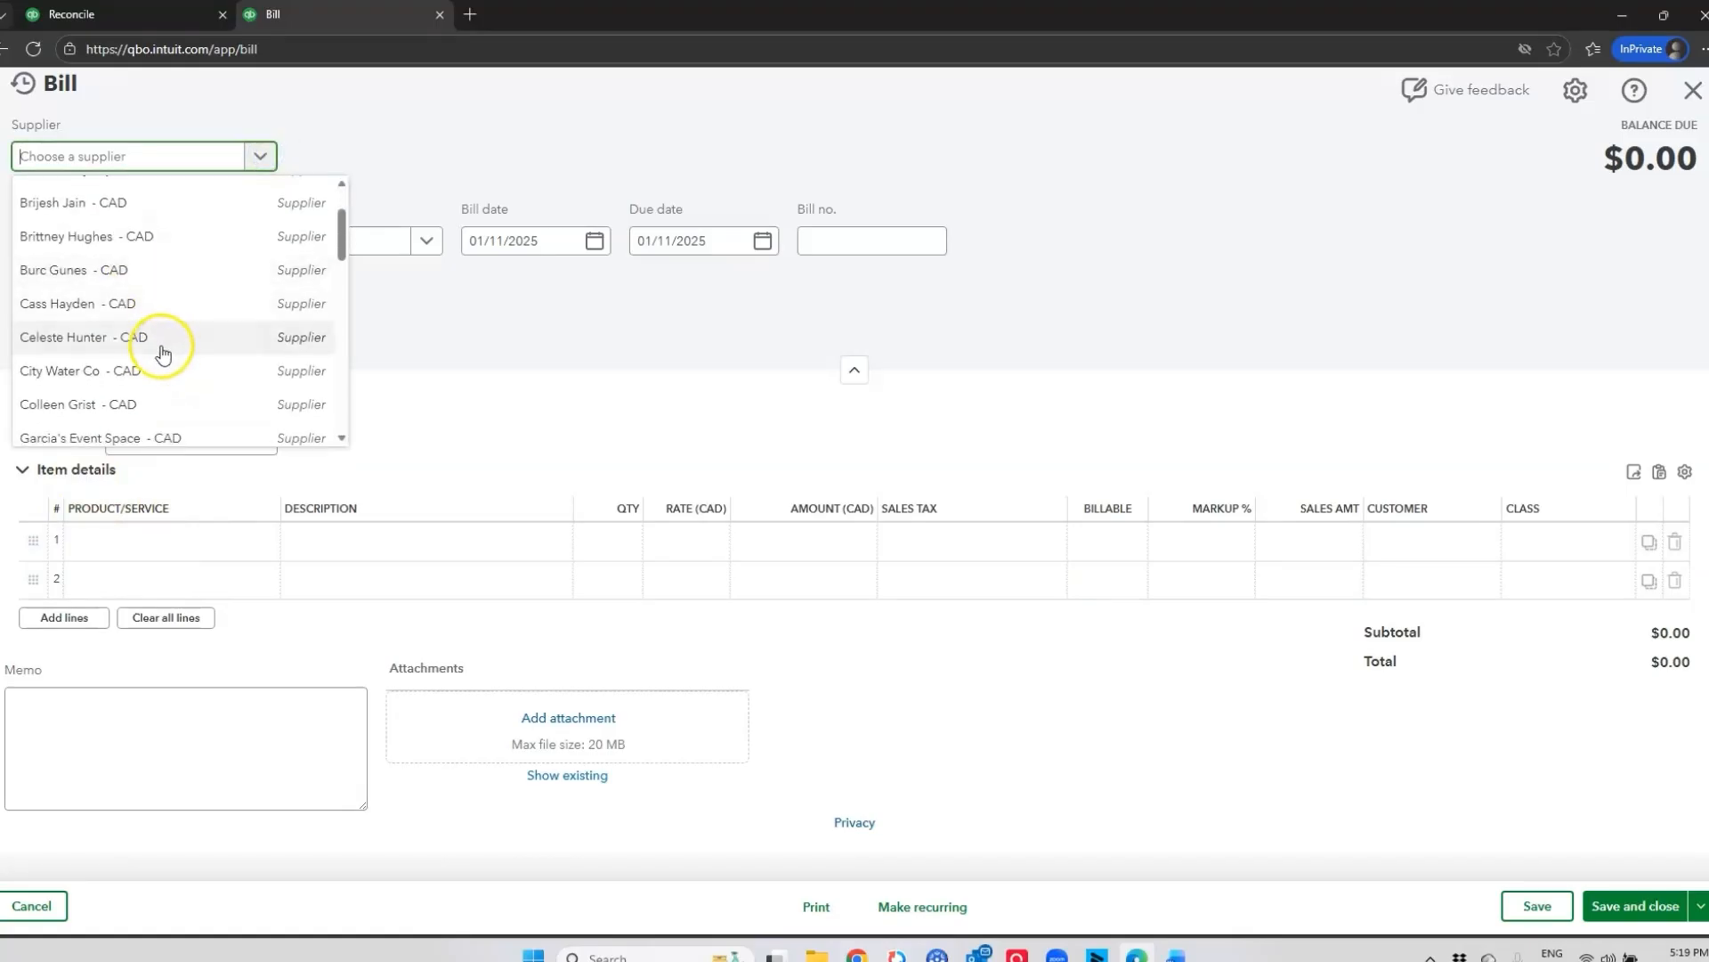
{"action": "scroll", "coordinate": [160, 329], "scroll_direction": "up", "scroll_amount": 2}
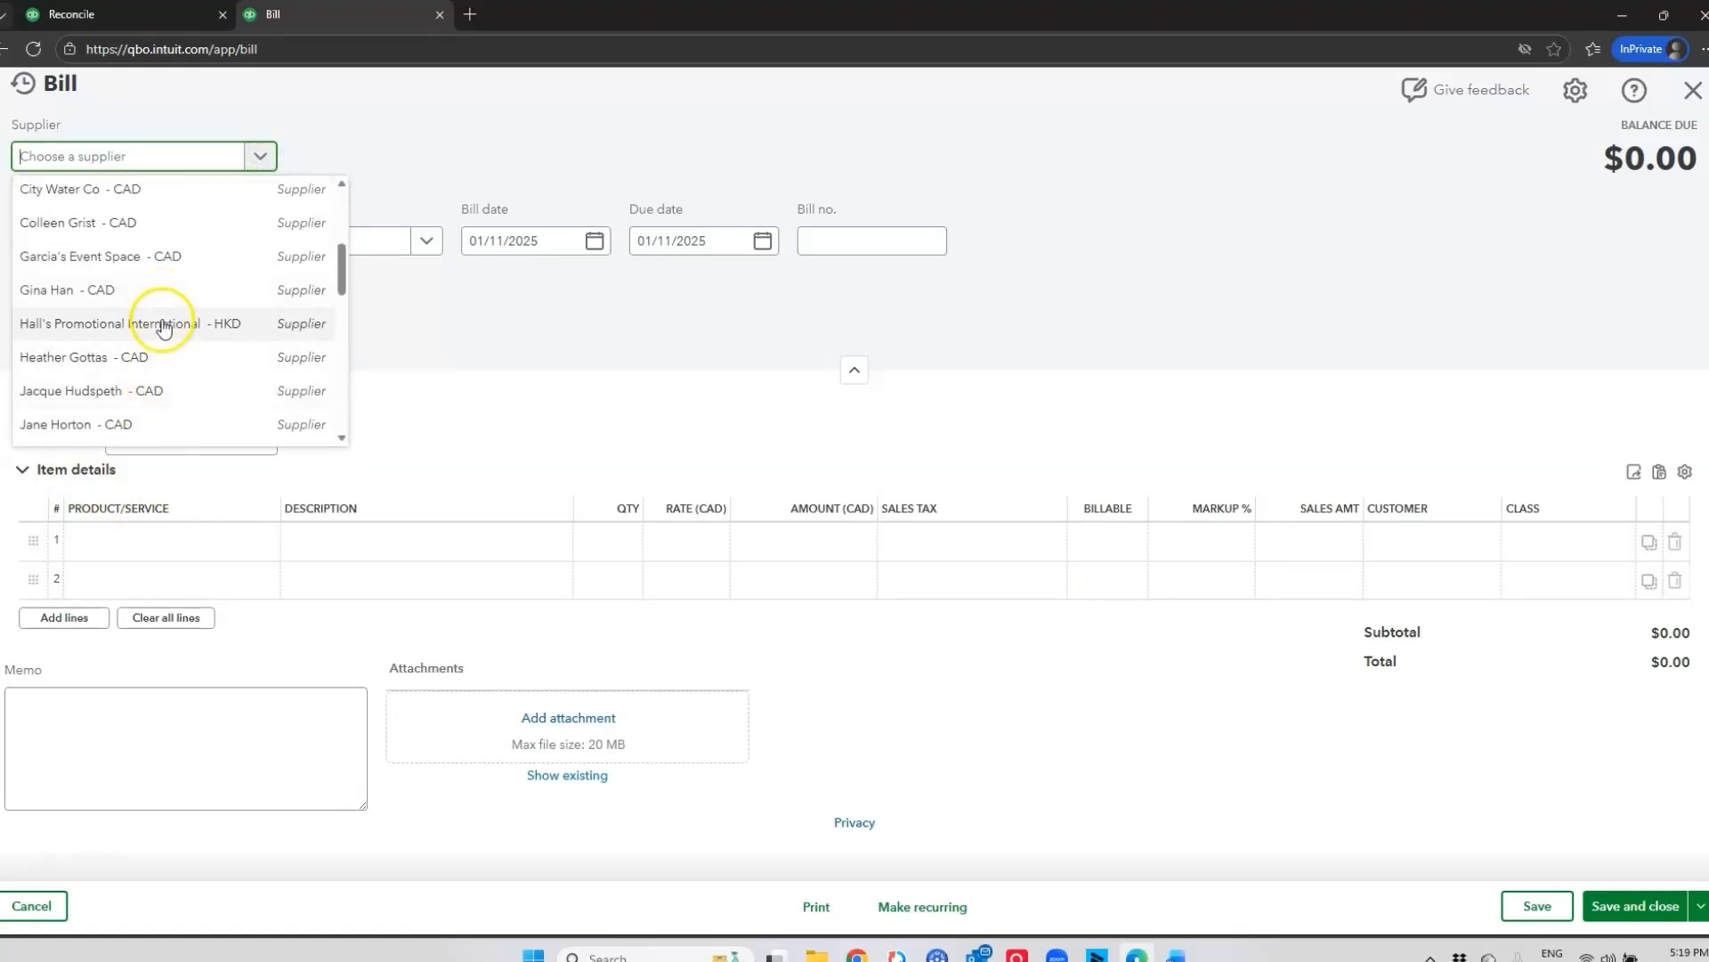
{"action": "left_click", "coordinate": [162, 324]}
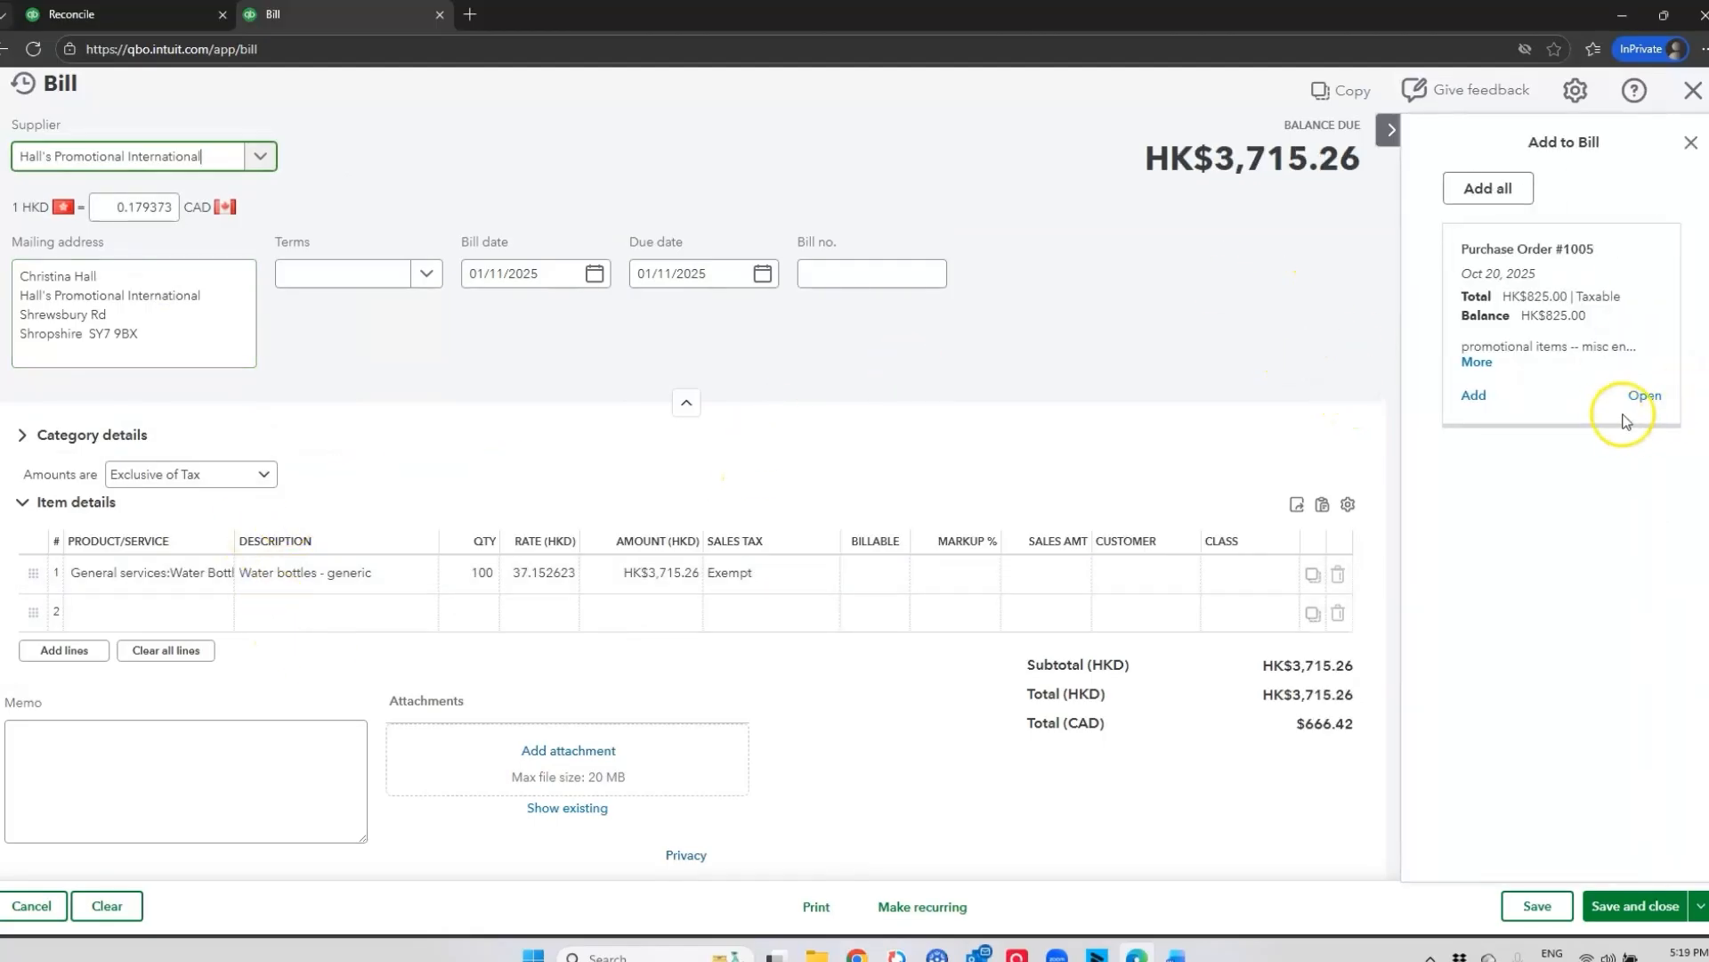
{"action": "left_click", "coordinate": [1474, 396]}
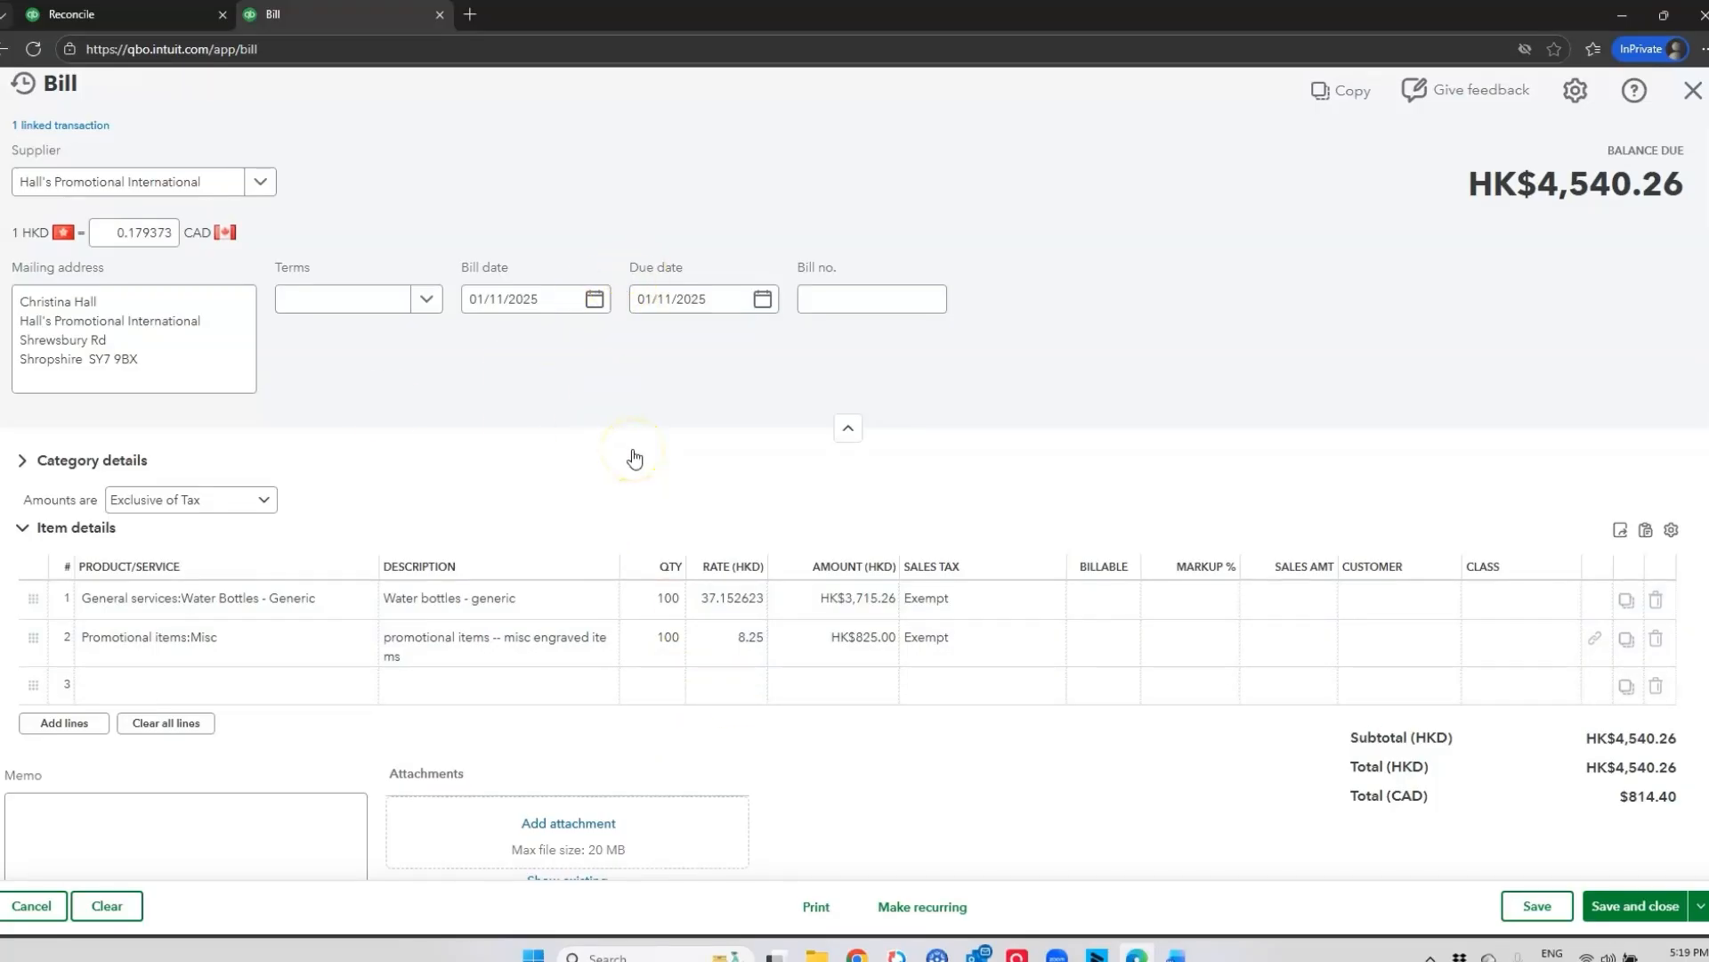
- Save and close the Hall's Promotional International bill with its water bottles and promotional items lines
{"action": "left_click", "coordinate": [19, 304]}
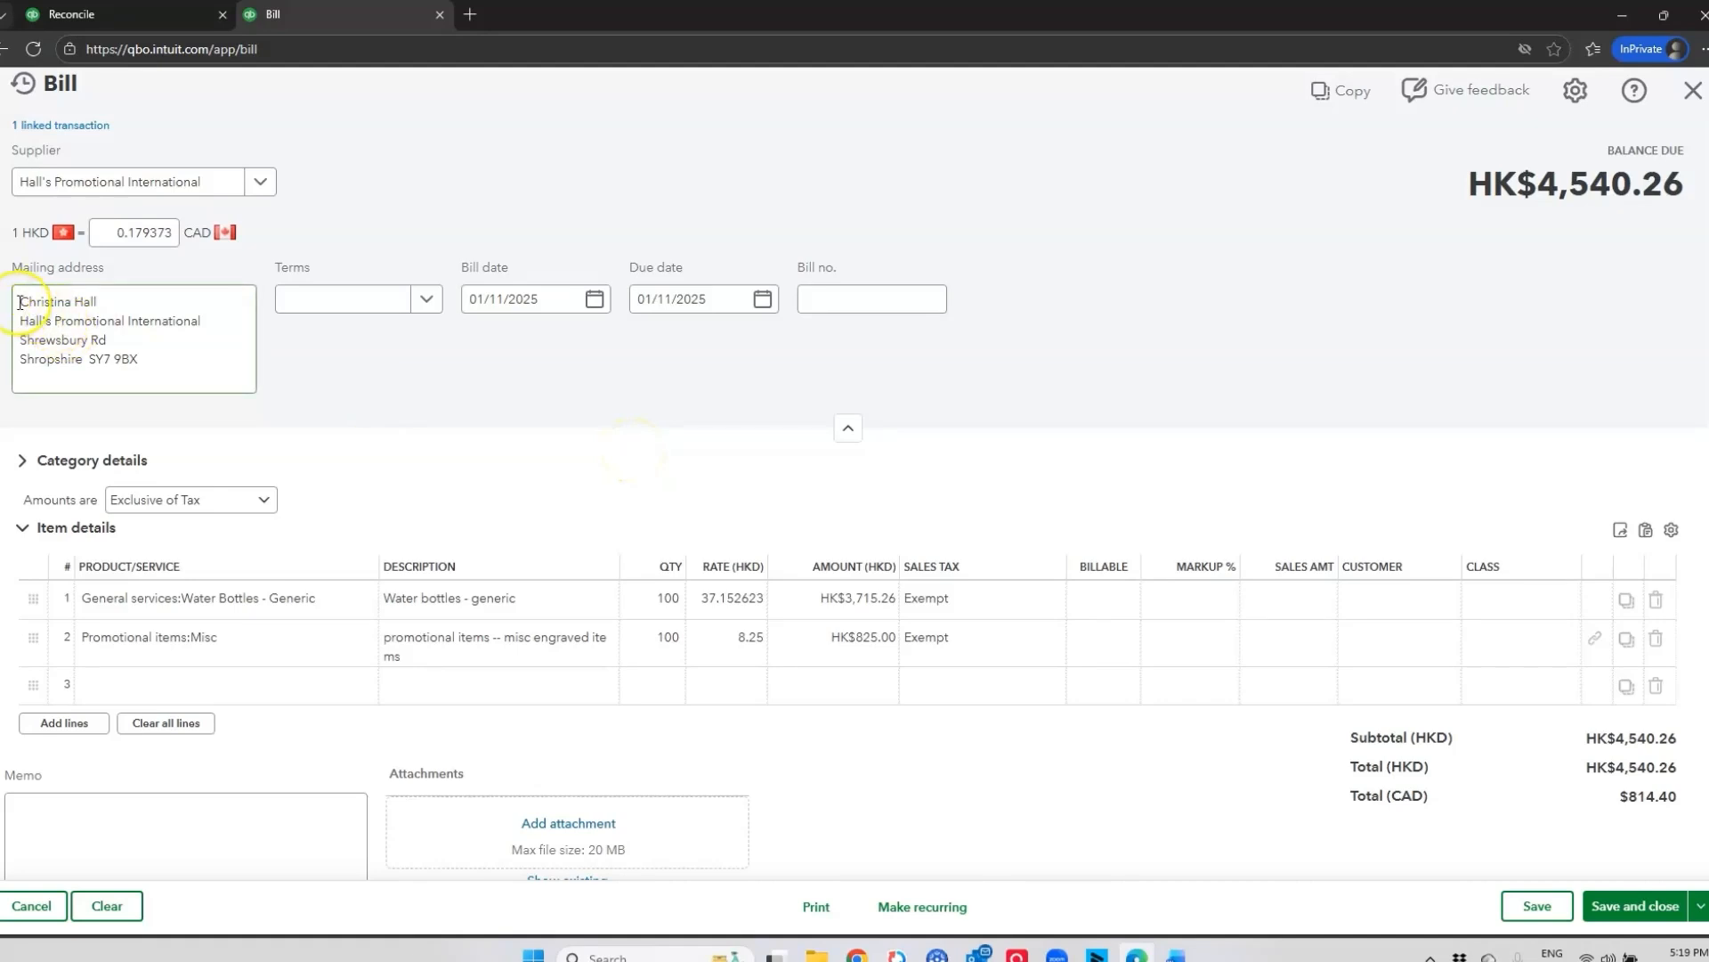
{"action": "left_click", "coordinate": [264, 416]}
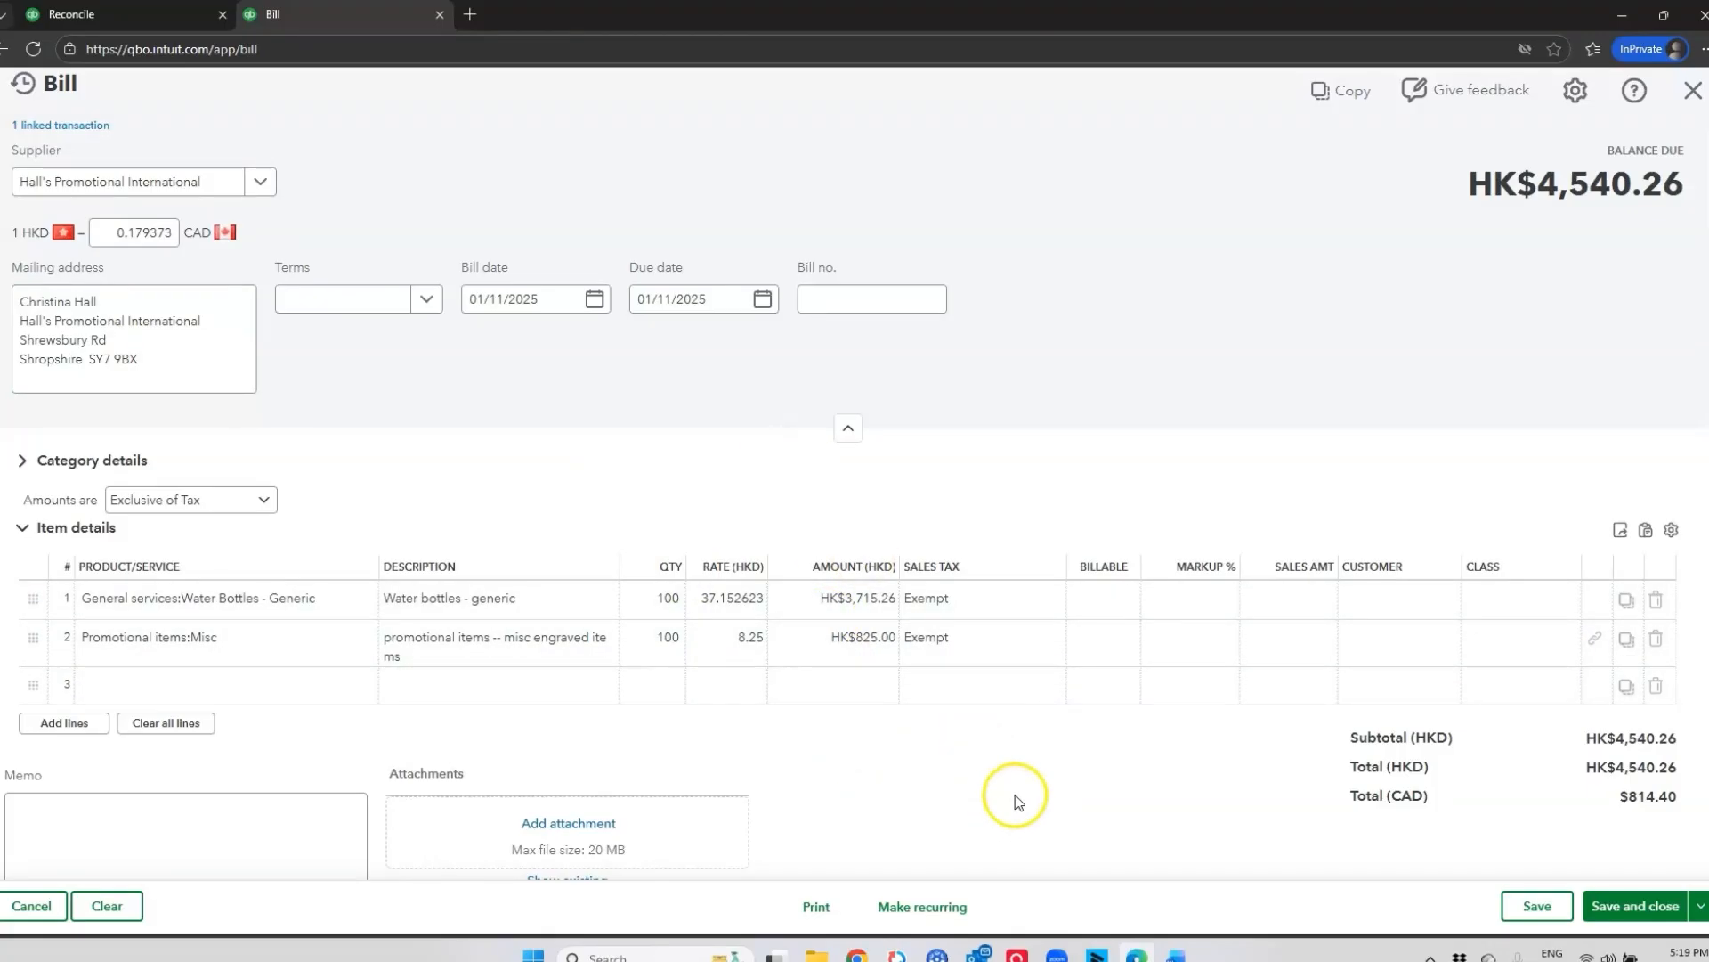
{"action": "mouse_move", "coordinate": [668, 596]}
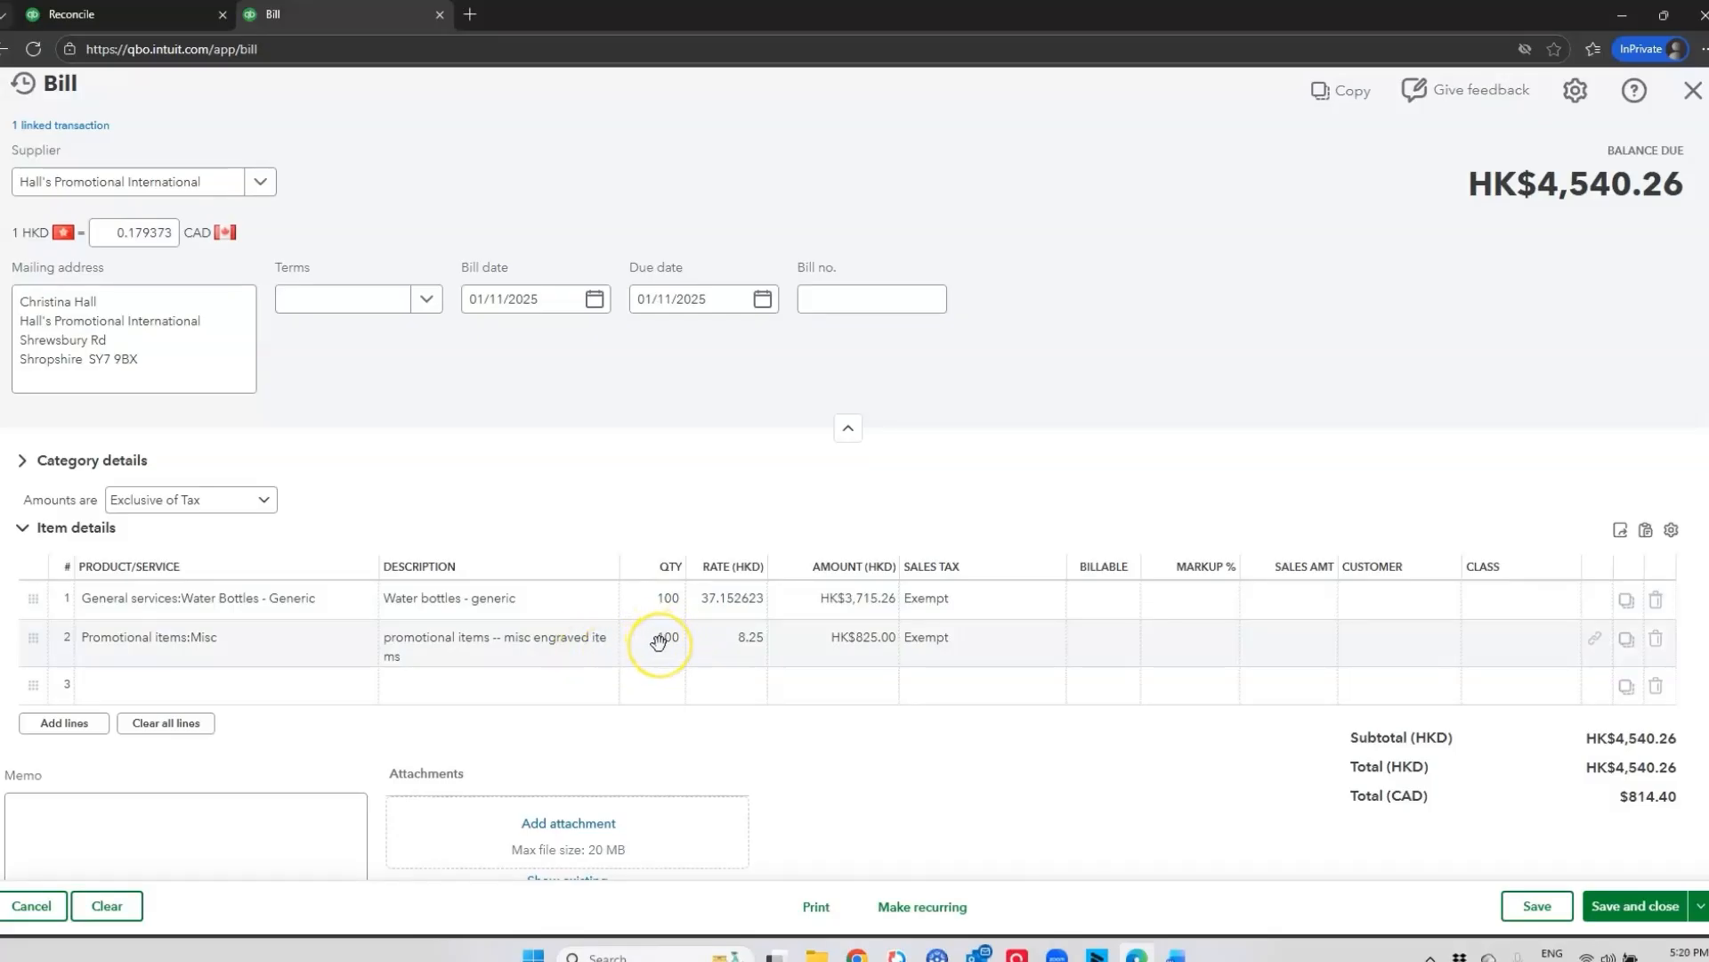
{"action": "left_click", "coordinate": [826, 734]}
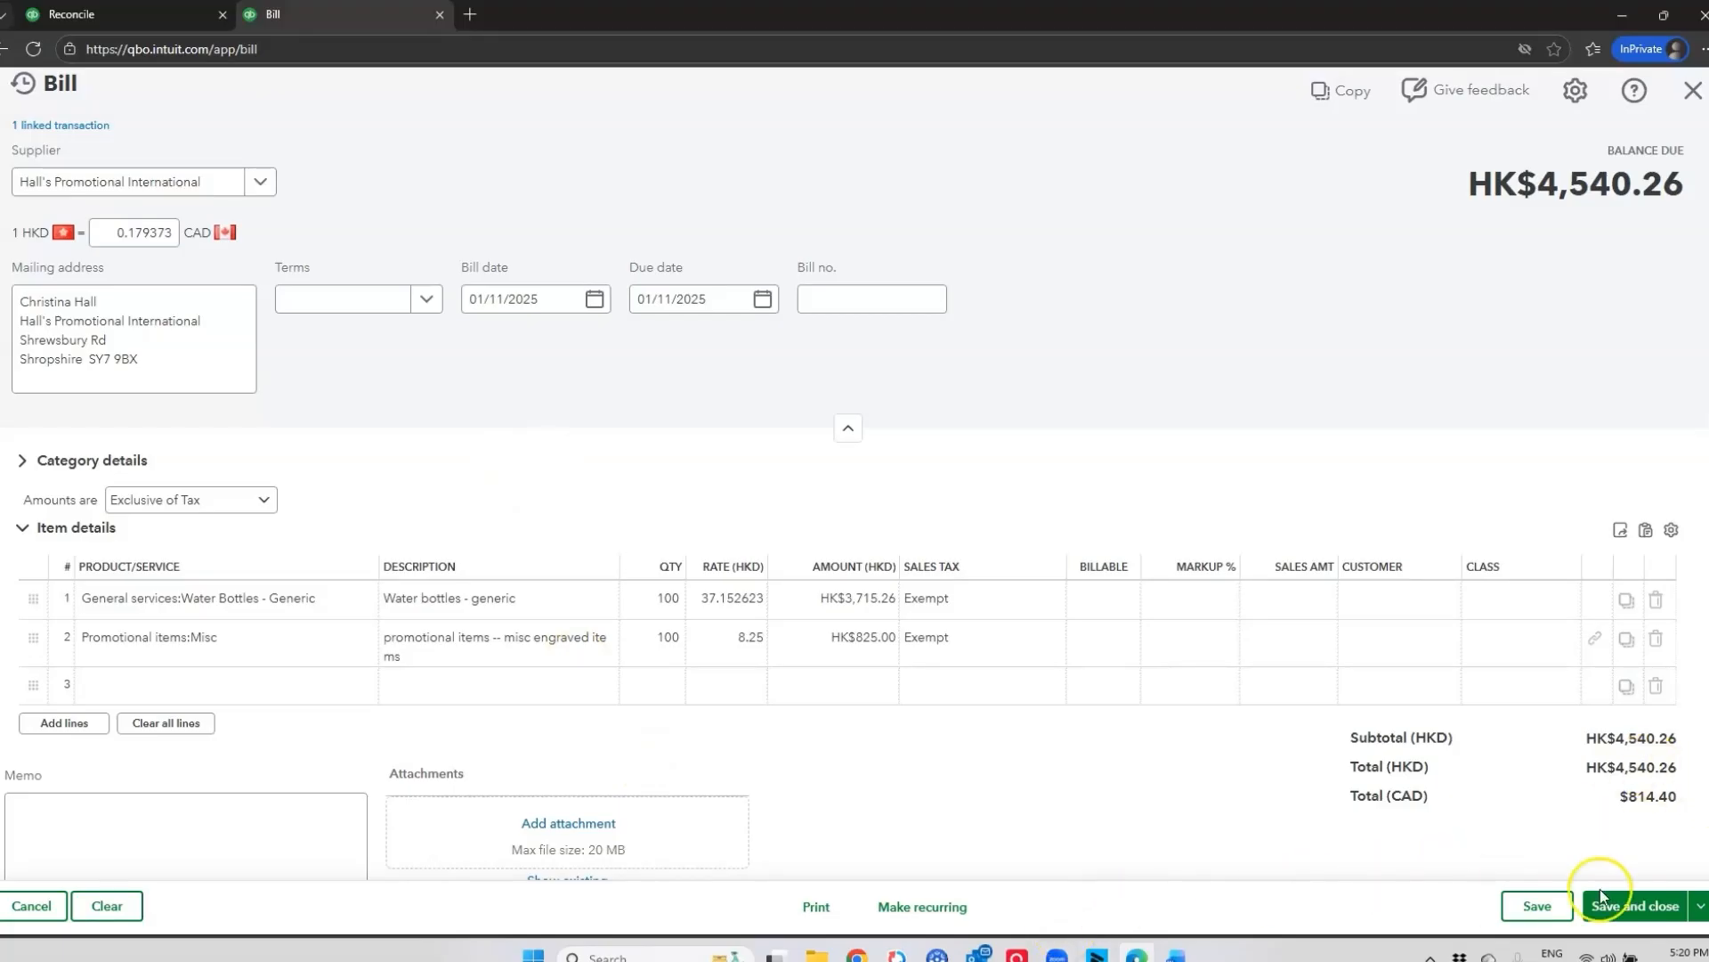
{"action": "left_click", "coordinate": [1616, 908]}
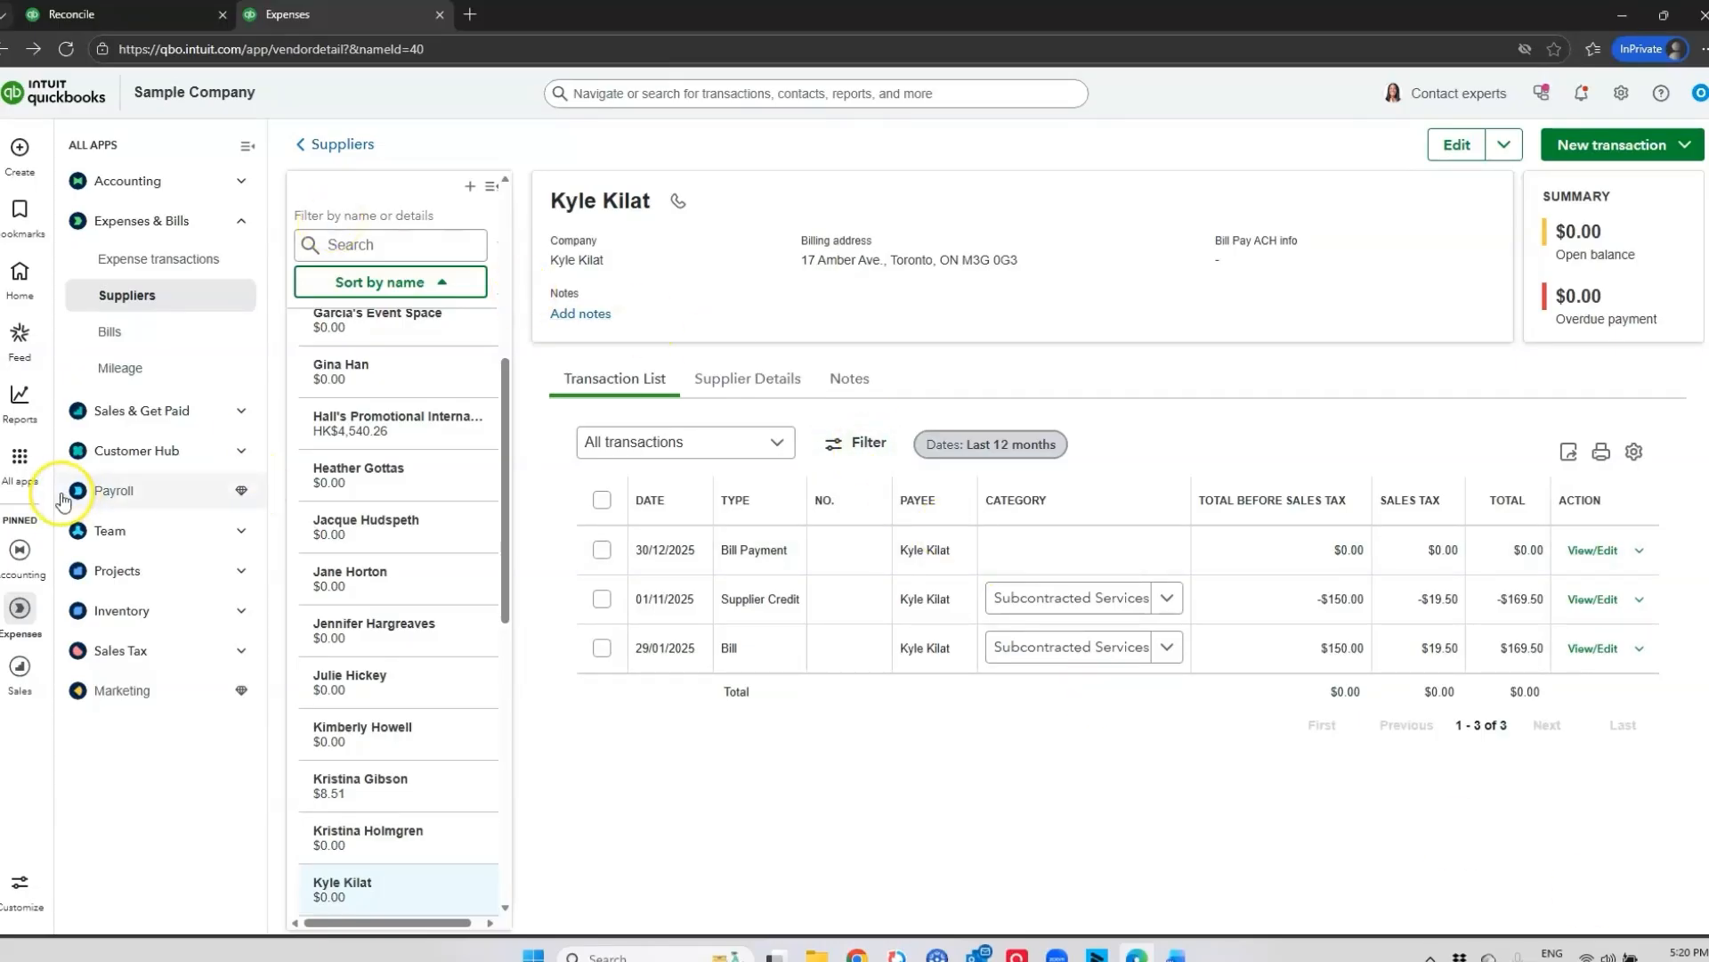
- Start a new purchase order with Hall's Promotional International as the supplier
{"action": "mouse_move", "coordinate": [18, 149]}
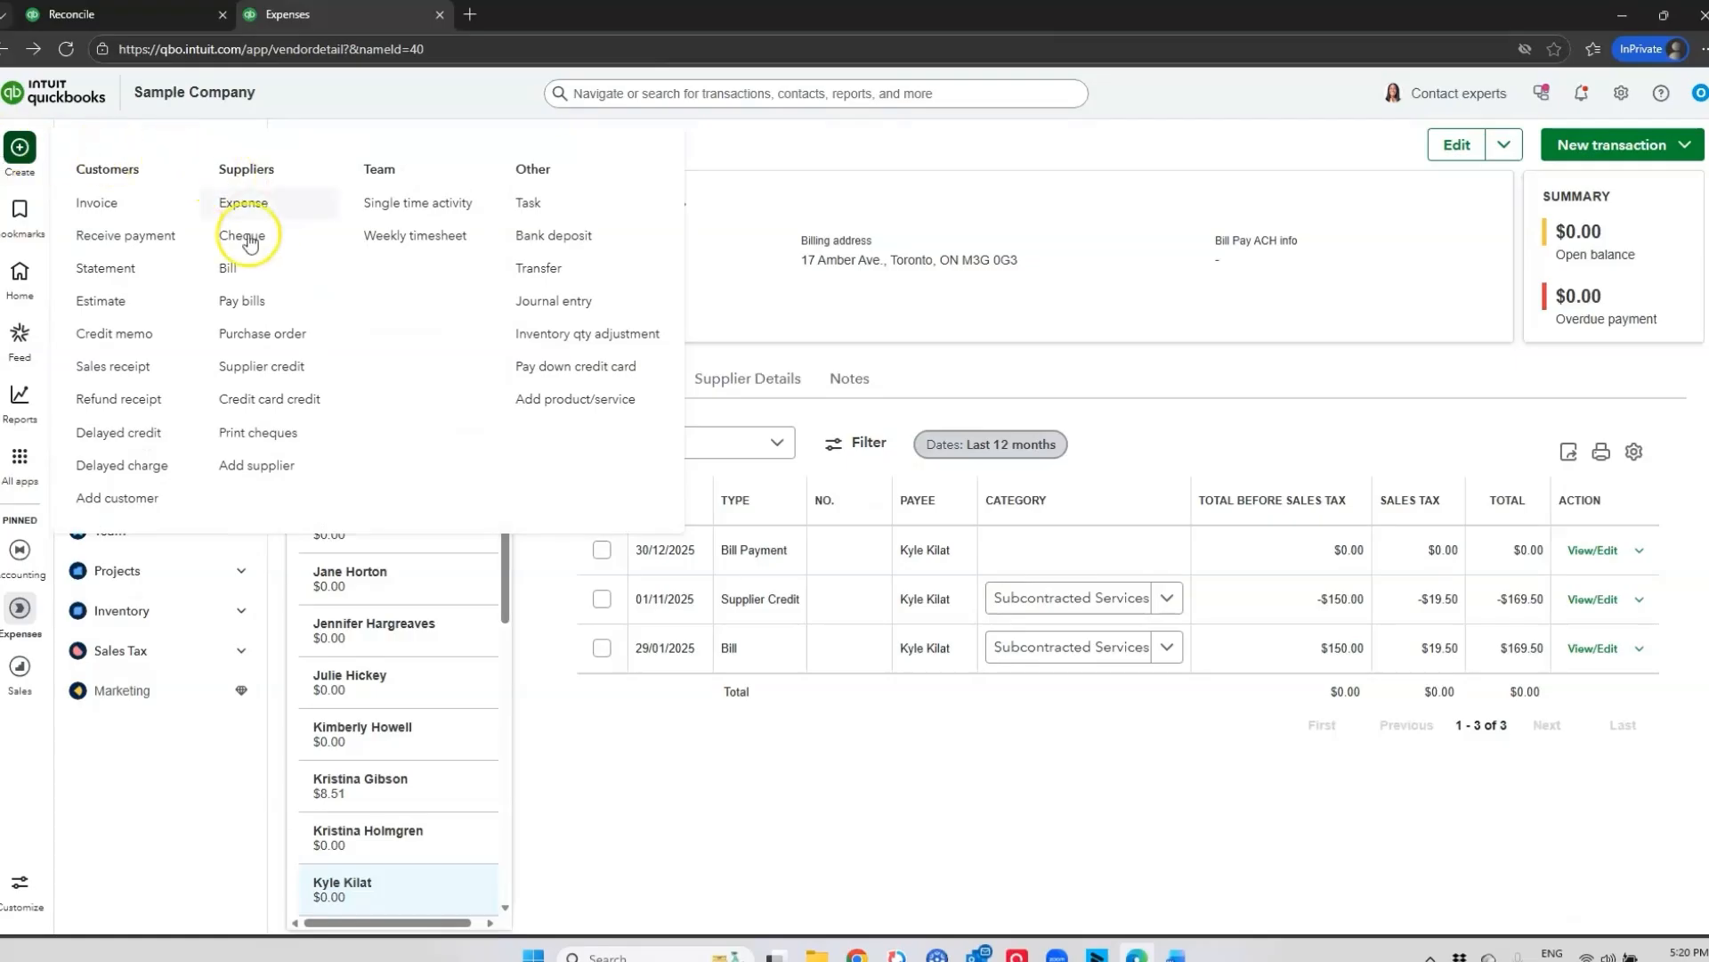
{"action": "left_click", "coordinate": [267, 336]}
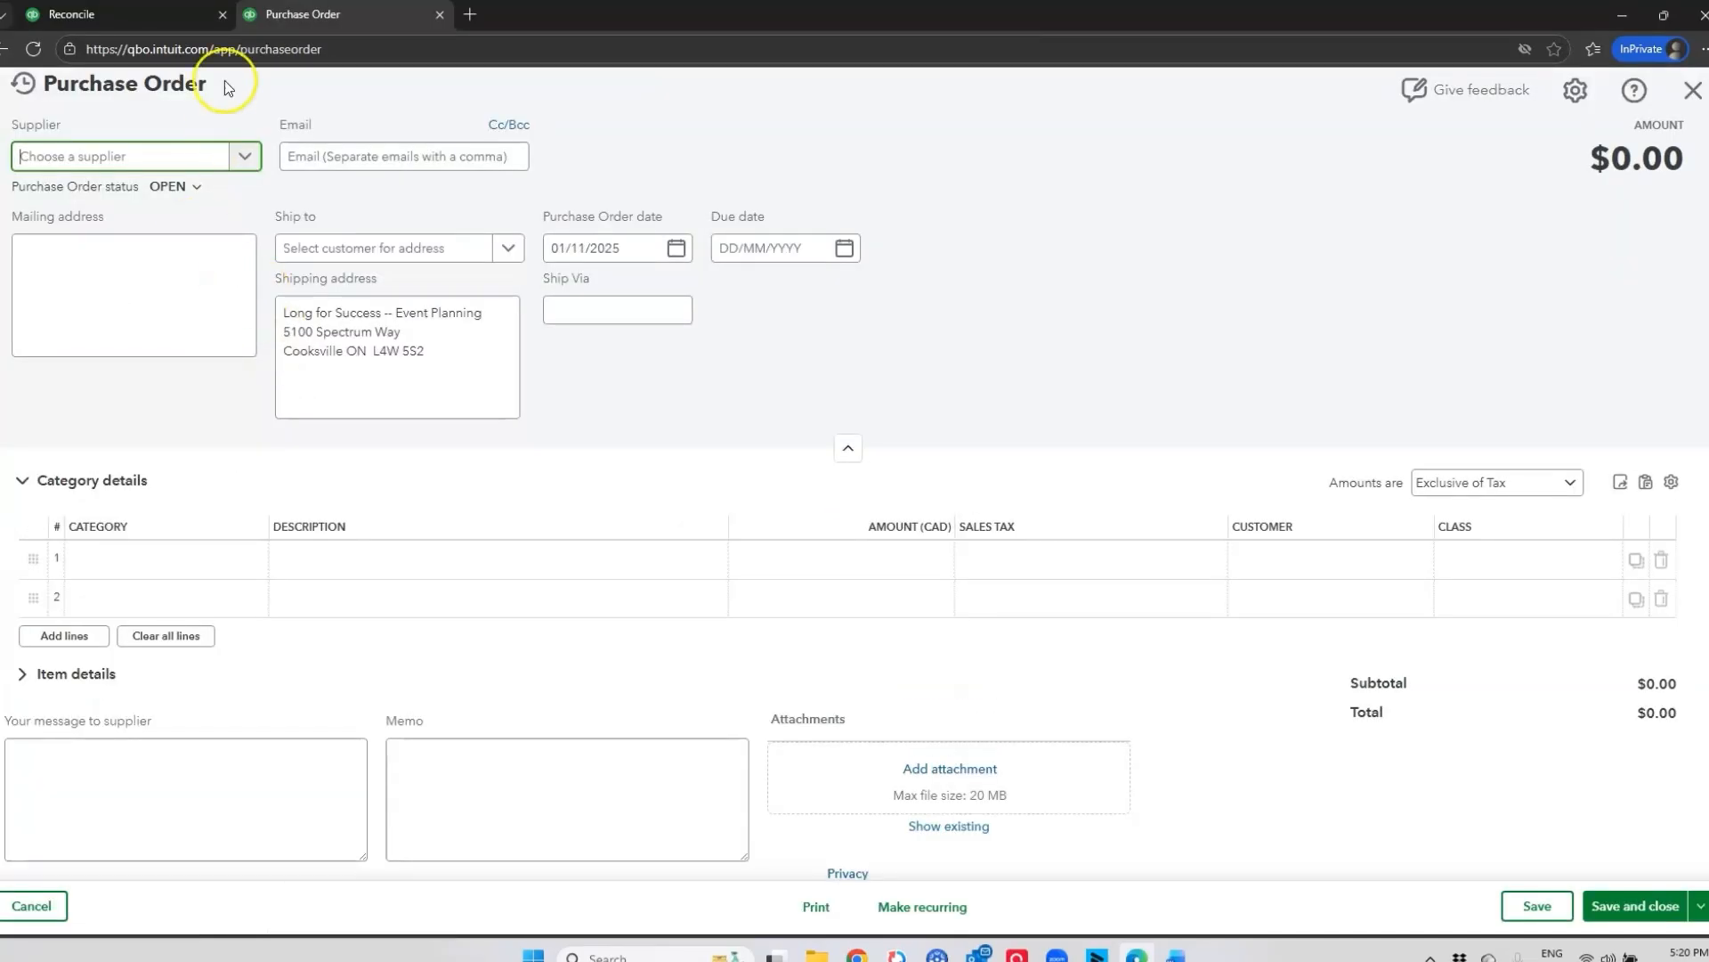
{"action": "left_click", "coordinate": [230, 156]}
{"action": "scroll", "coordinate": [190, 275], "scroll_direction": "down", "scroll_amount": 5}
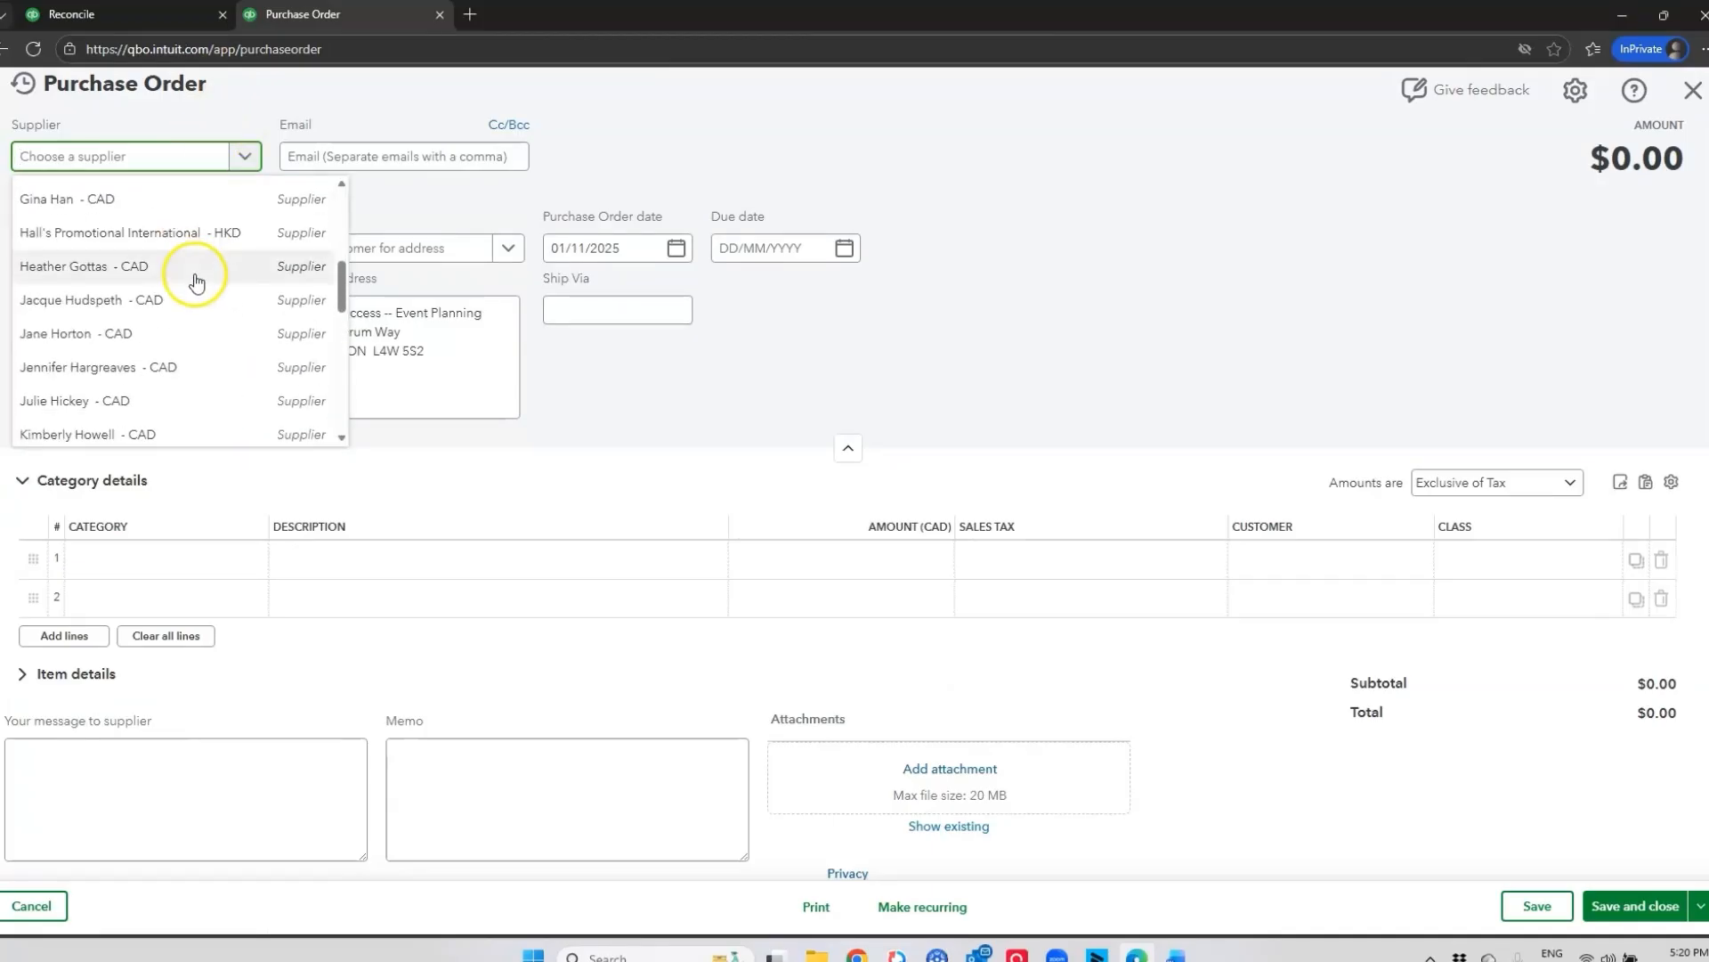
{"action": "left_click", "coordinate": [233, 232]}
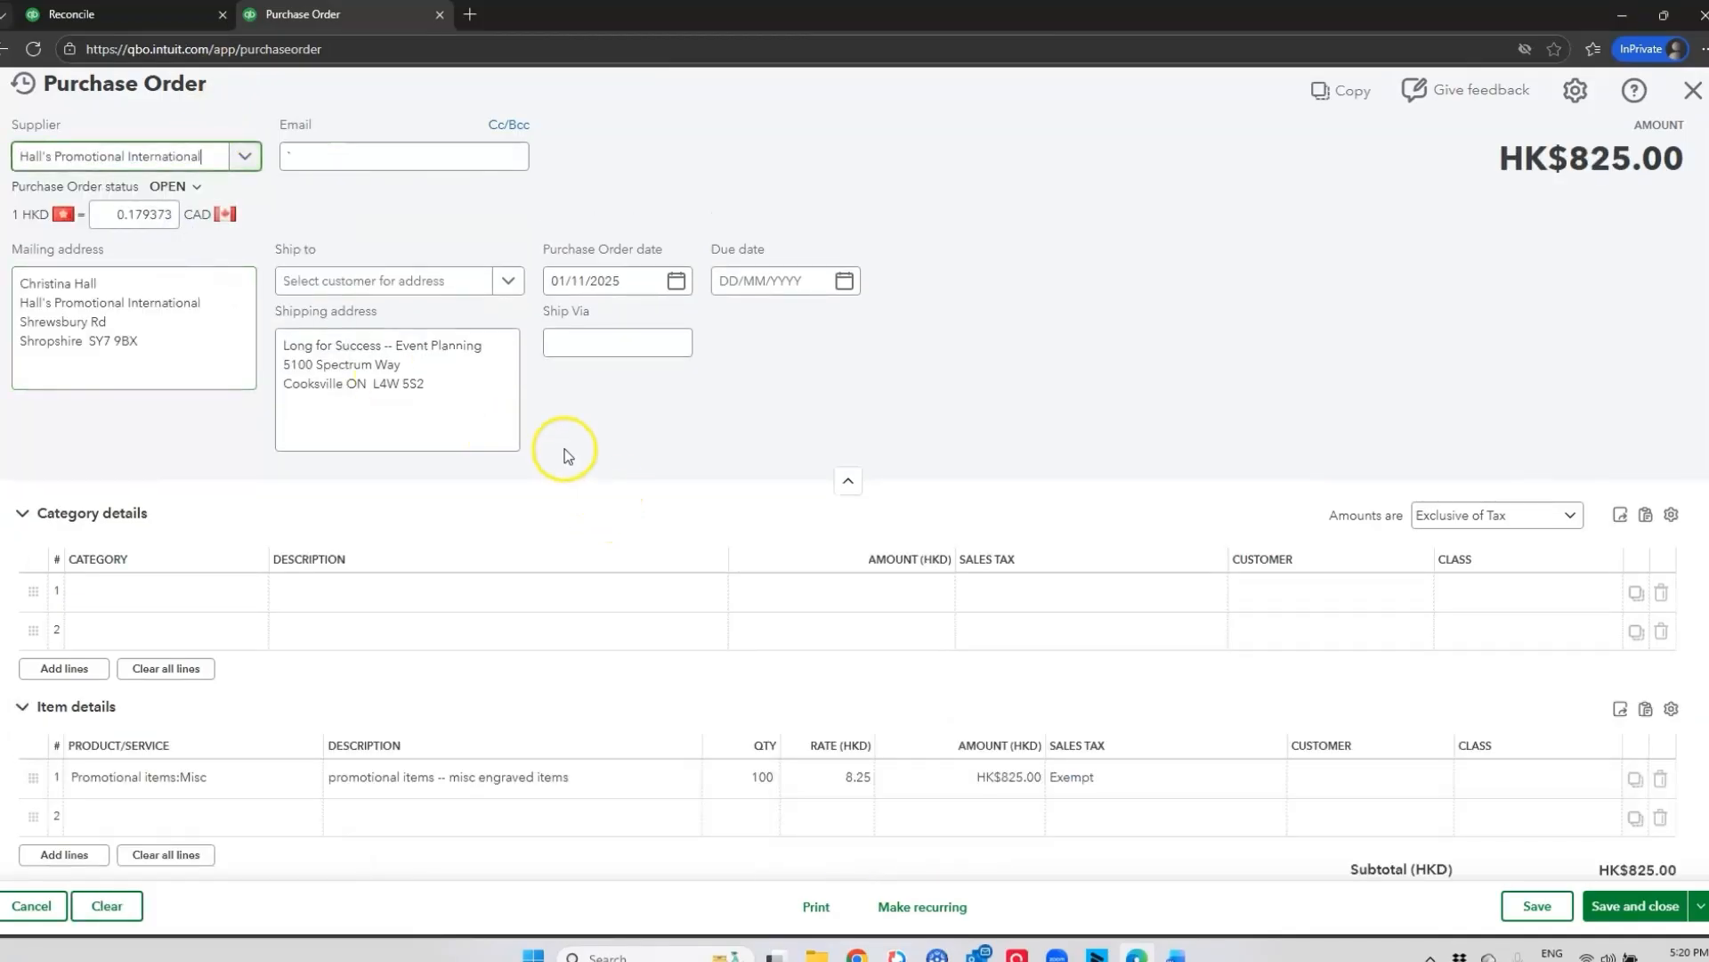
- Collapse the purchase order's category details and change its first item line to Promotional items:Pad folios
{"action": "scroll", "coordinate": [626, 378], "scroll_direction": "down", "scroll_amount": 2}
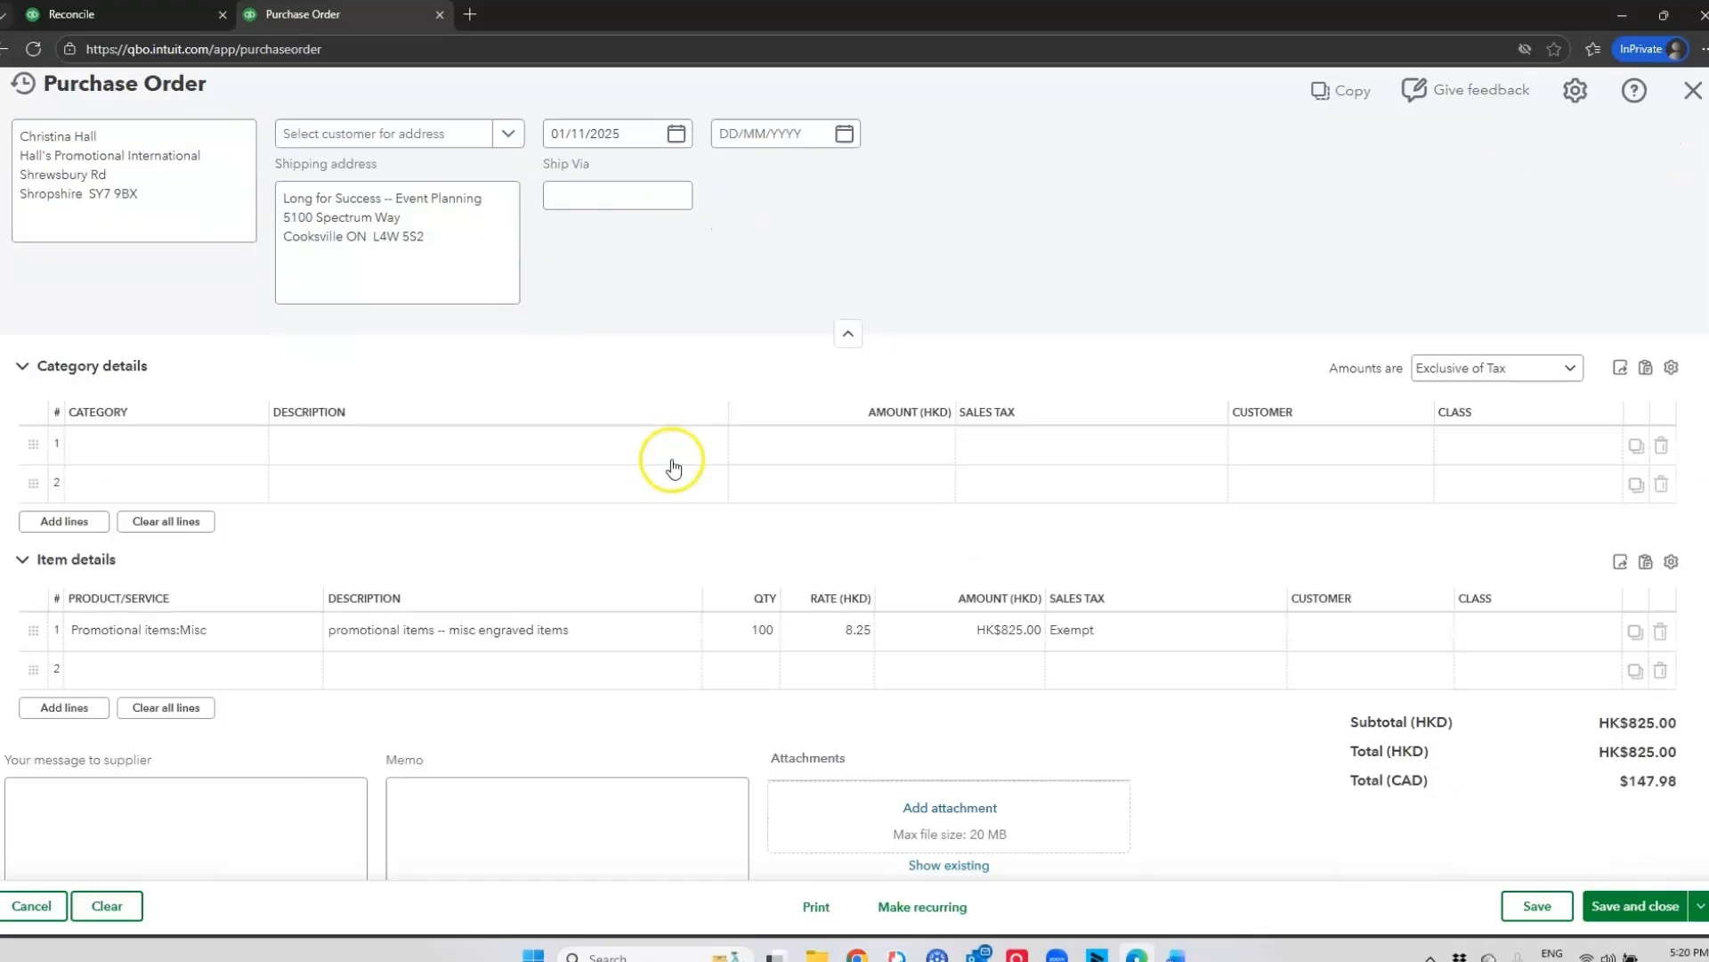
{"action": "left_click", "coordinate": [24, 332]}
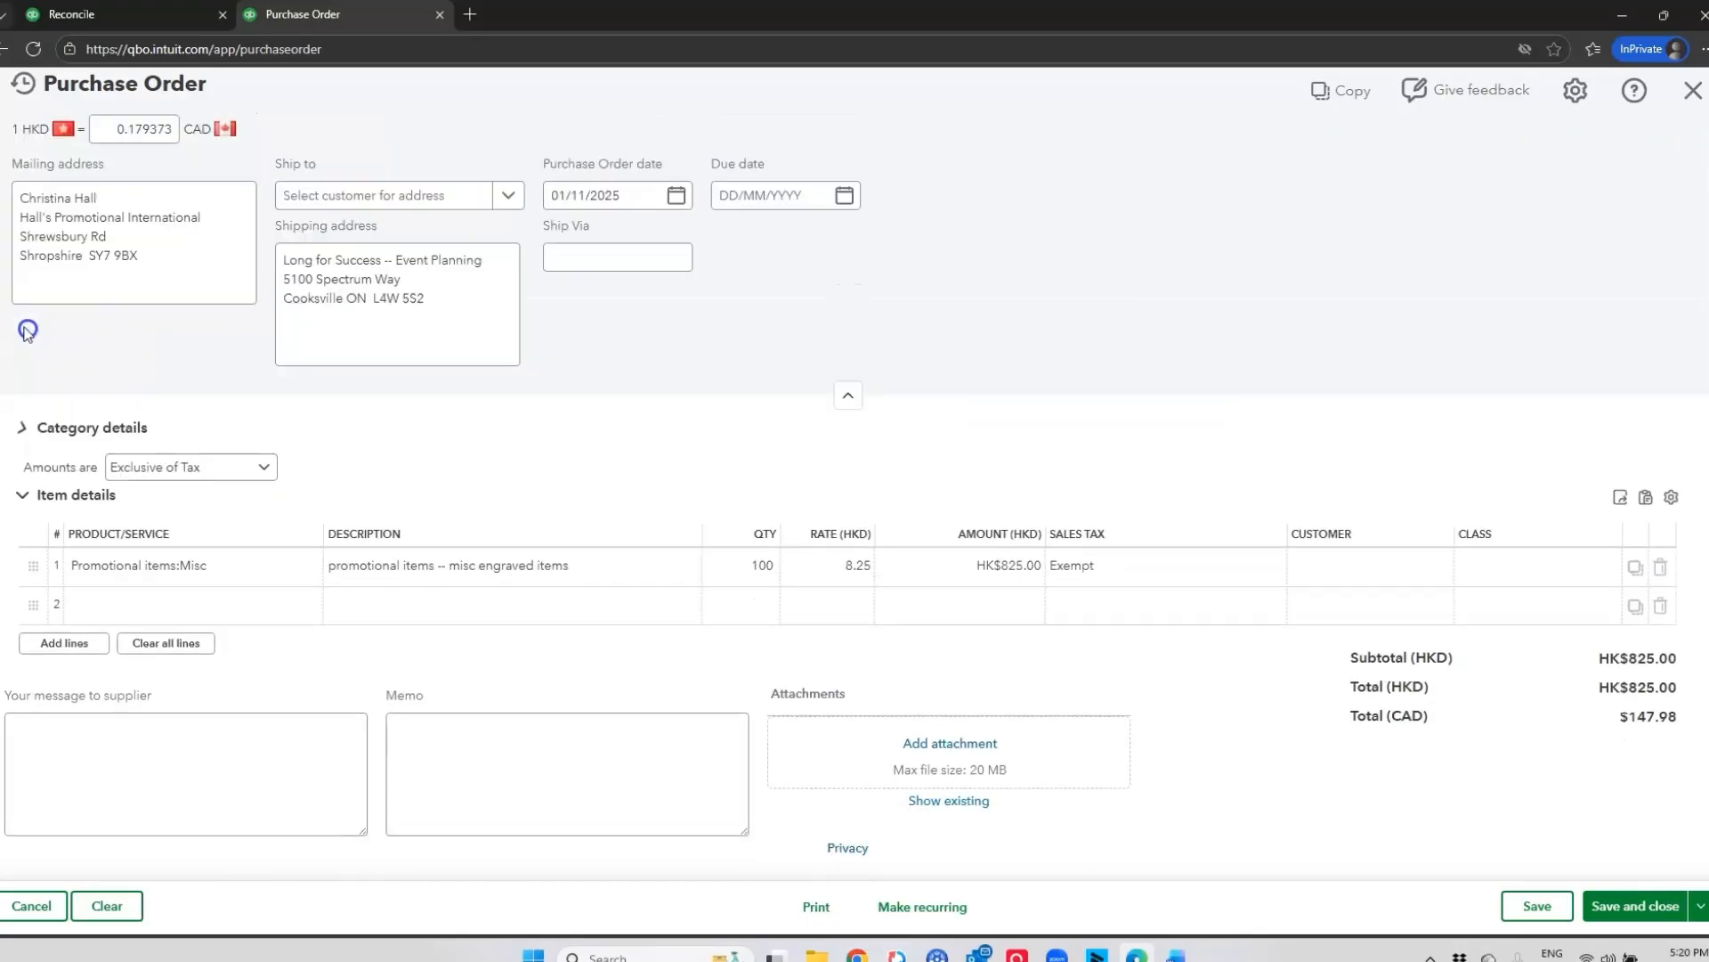
{"action": "left_click", "coordinate": [243, 581]}
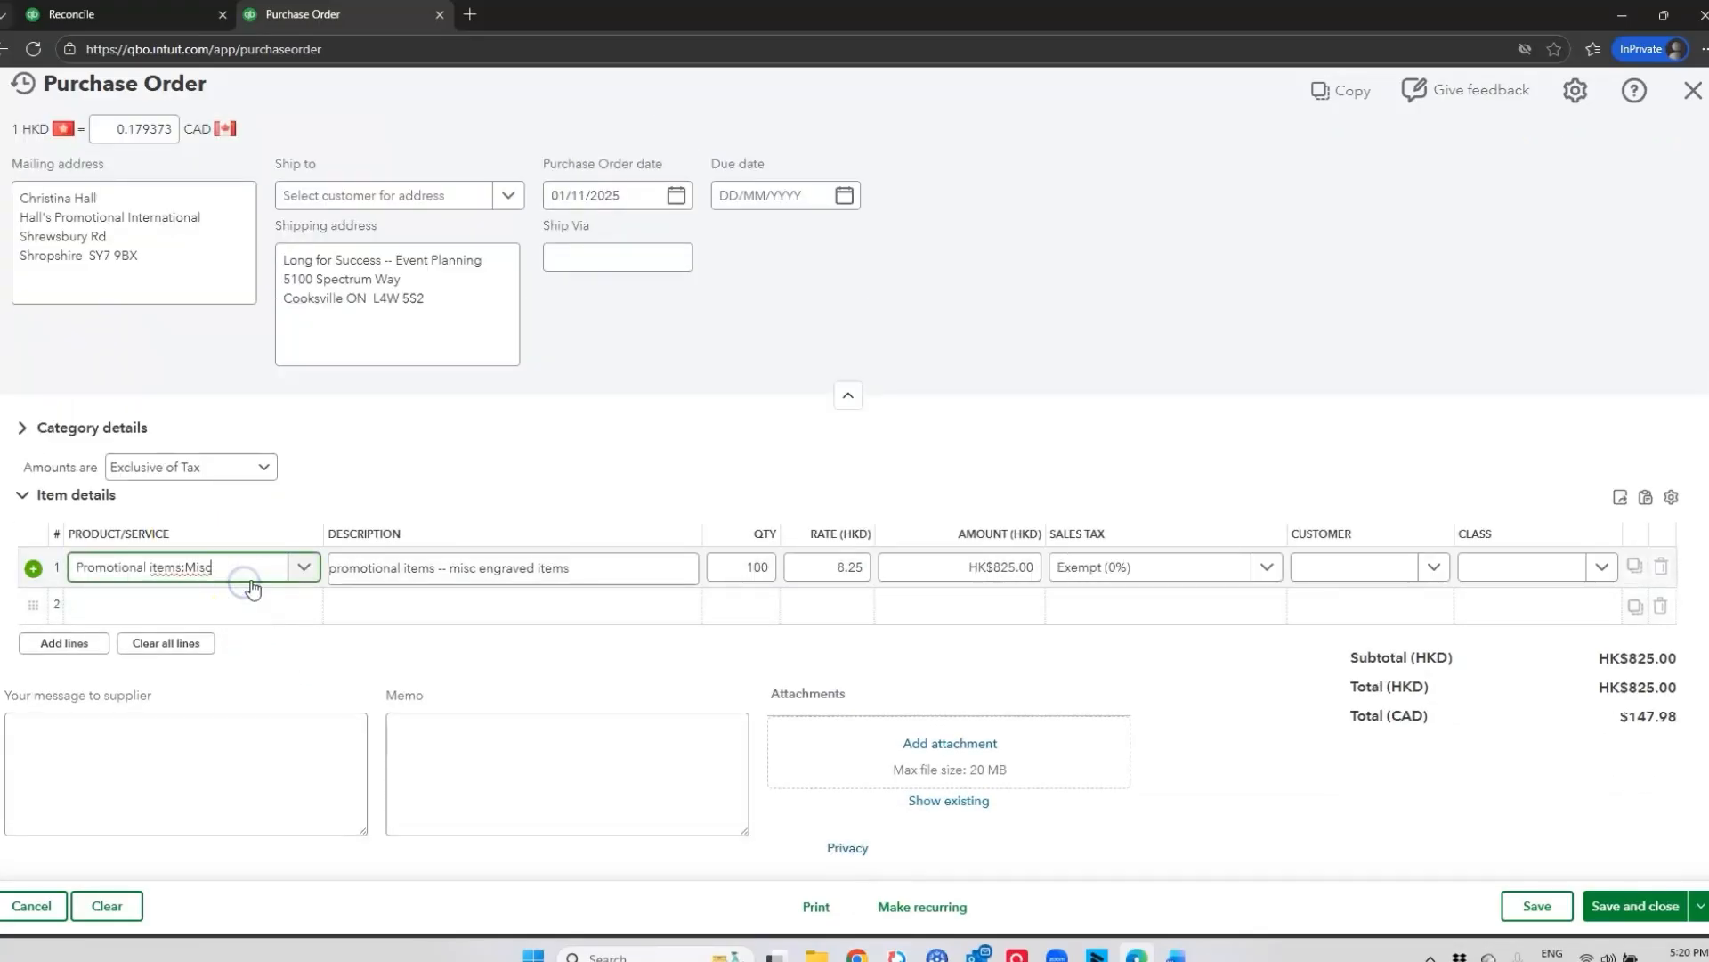
{"action": "left_click", "coordinate": [303, 566]}
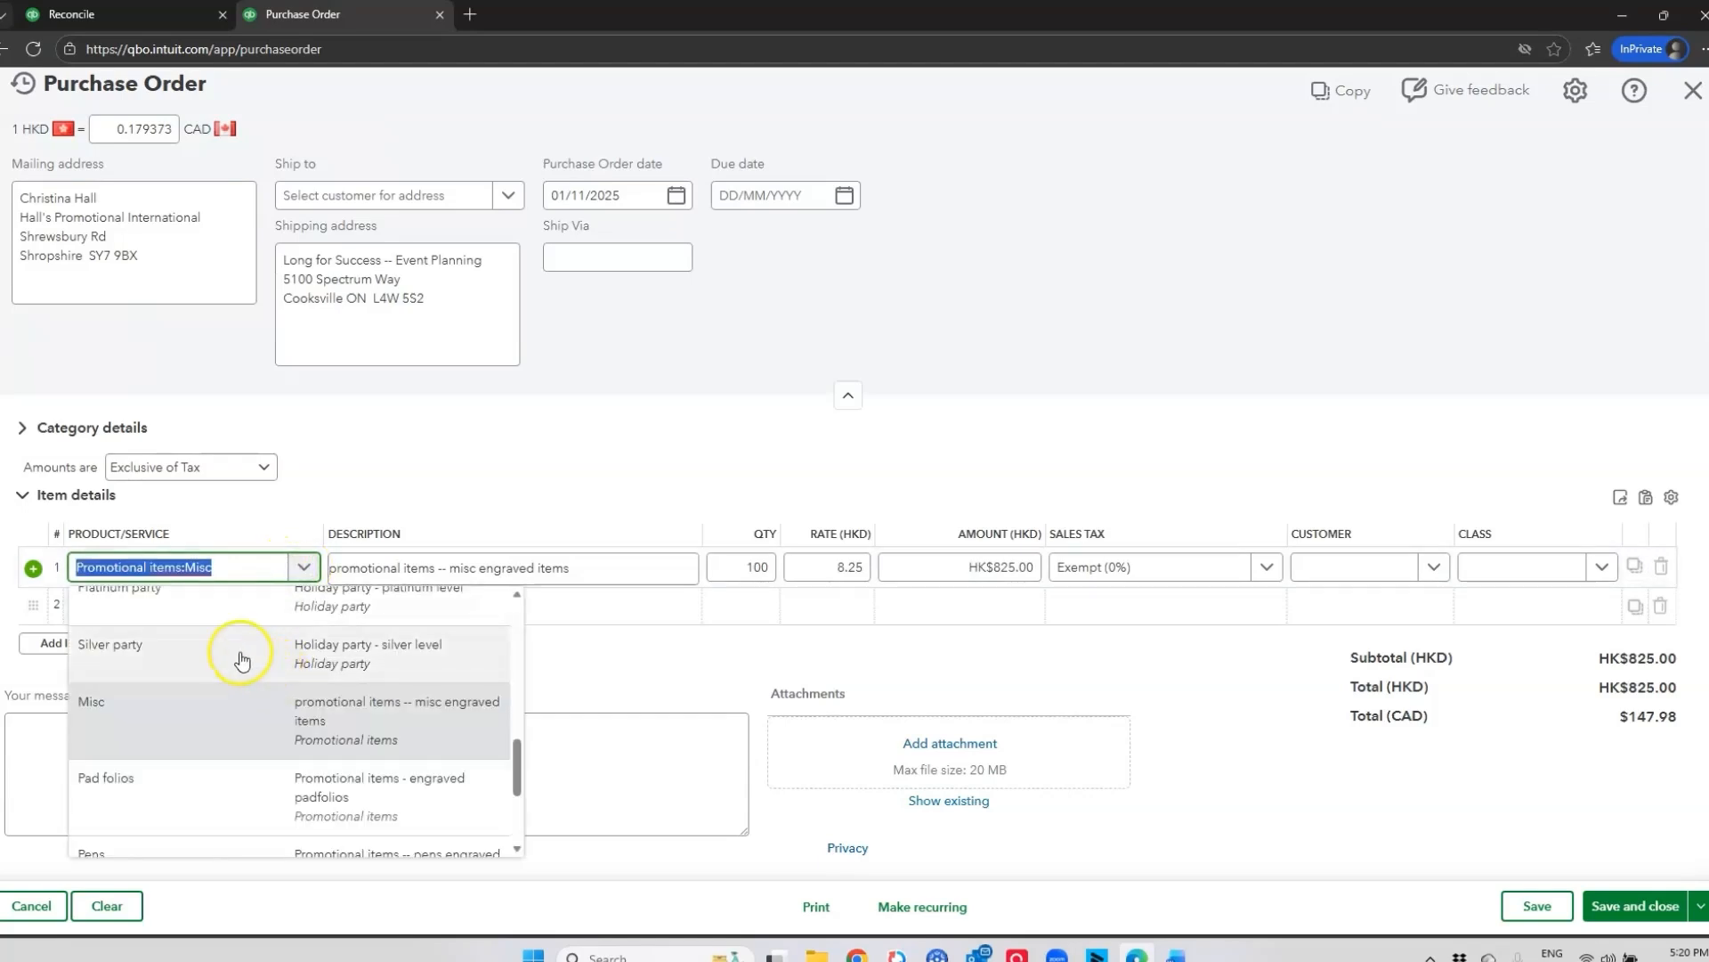
{"action": "left_click", "coordinate": [225, 806]}
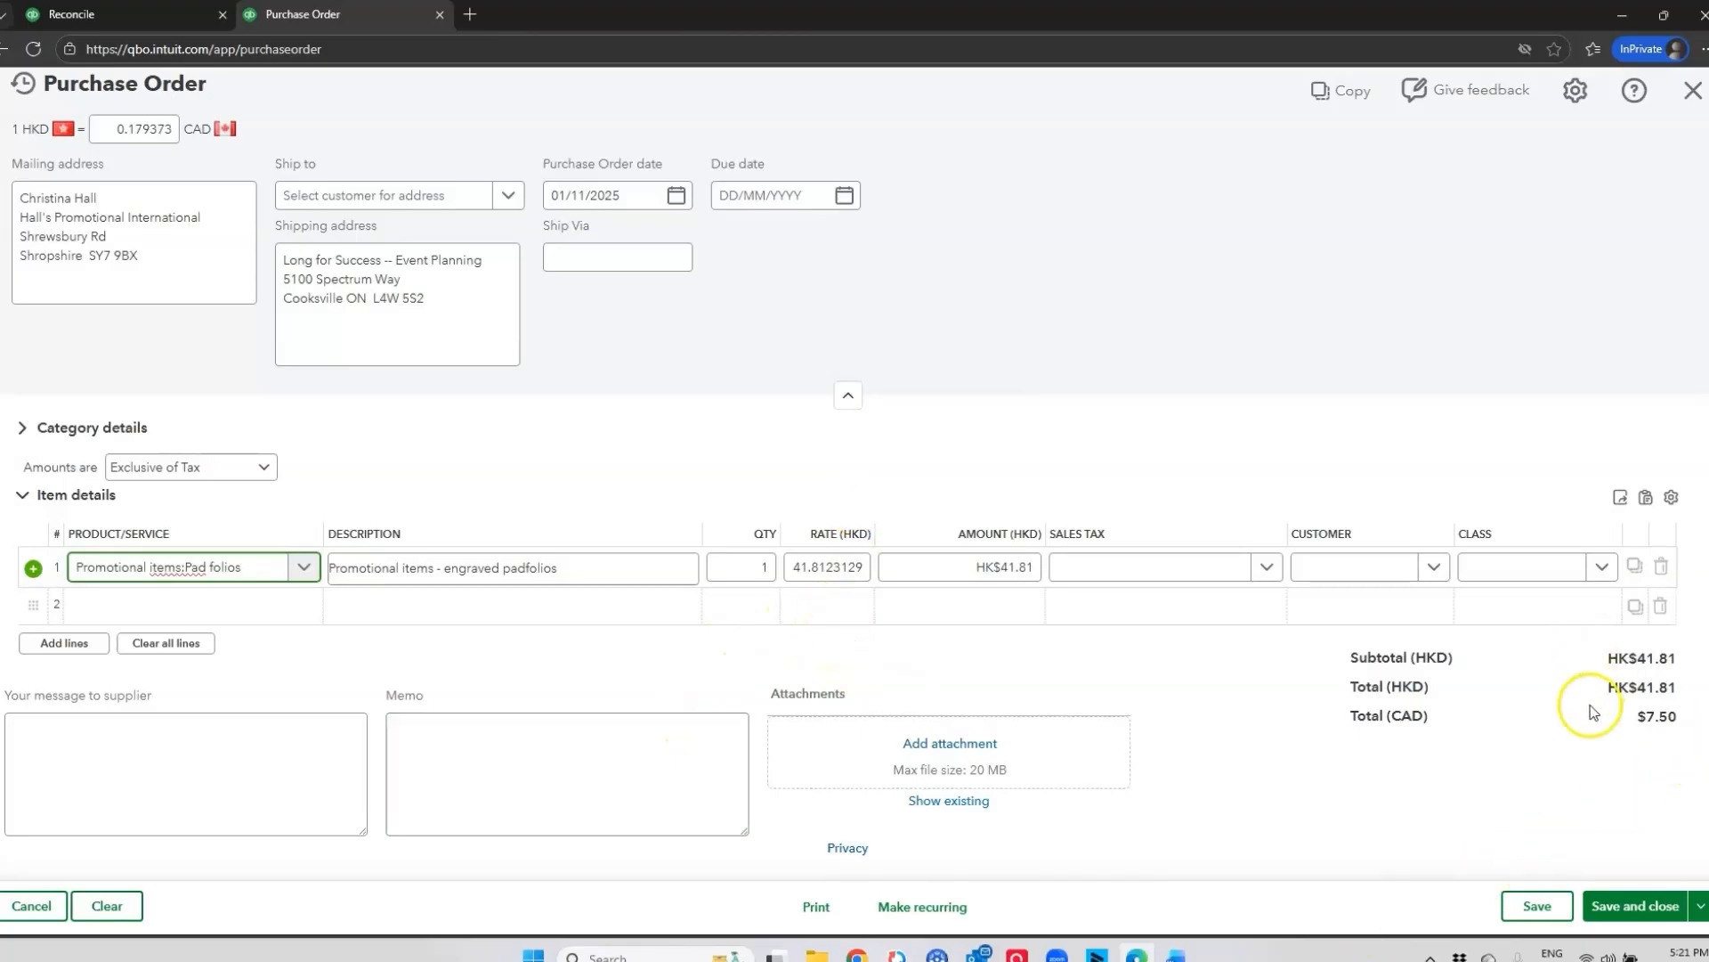
- Set the pad folios line to quantity 100 with Exempt sales tax and save the purchase order
{"action": "left_click", "coordinate": [763, 567]}
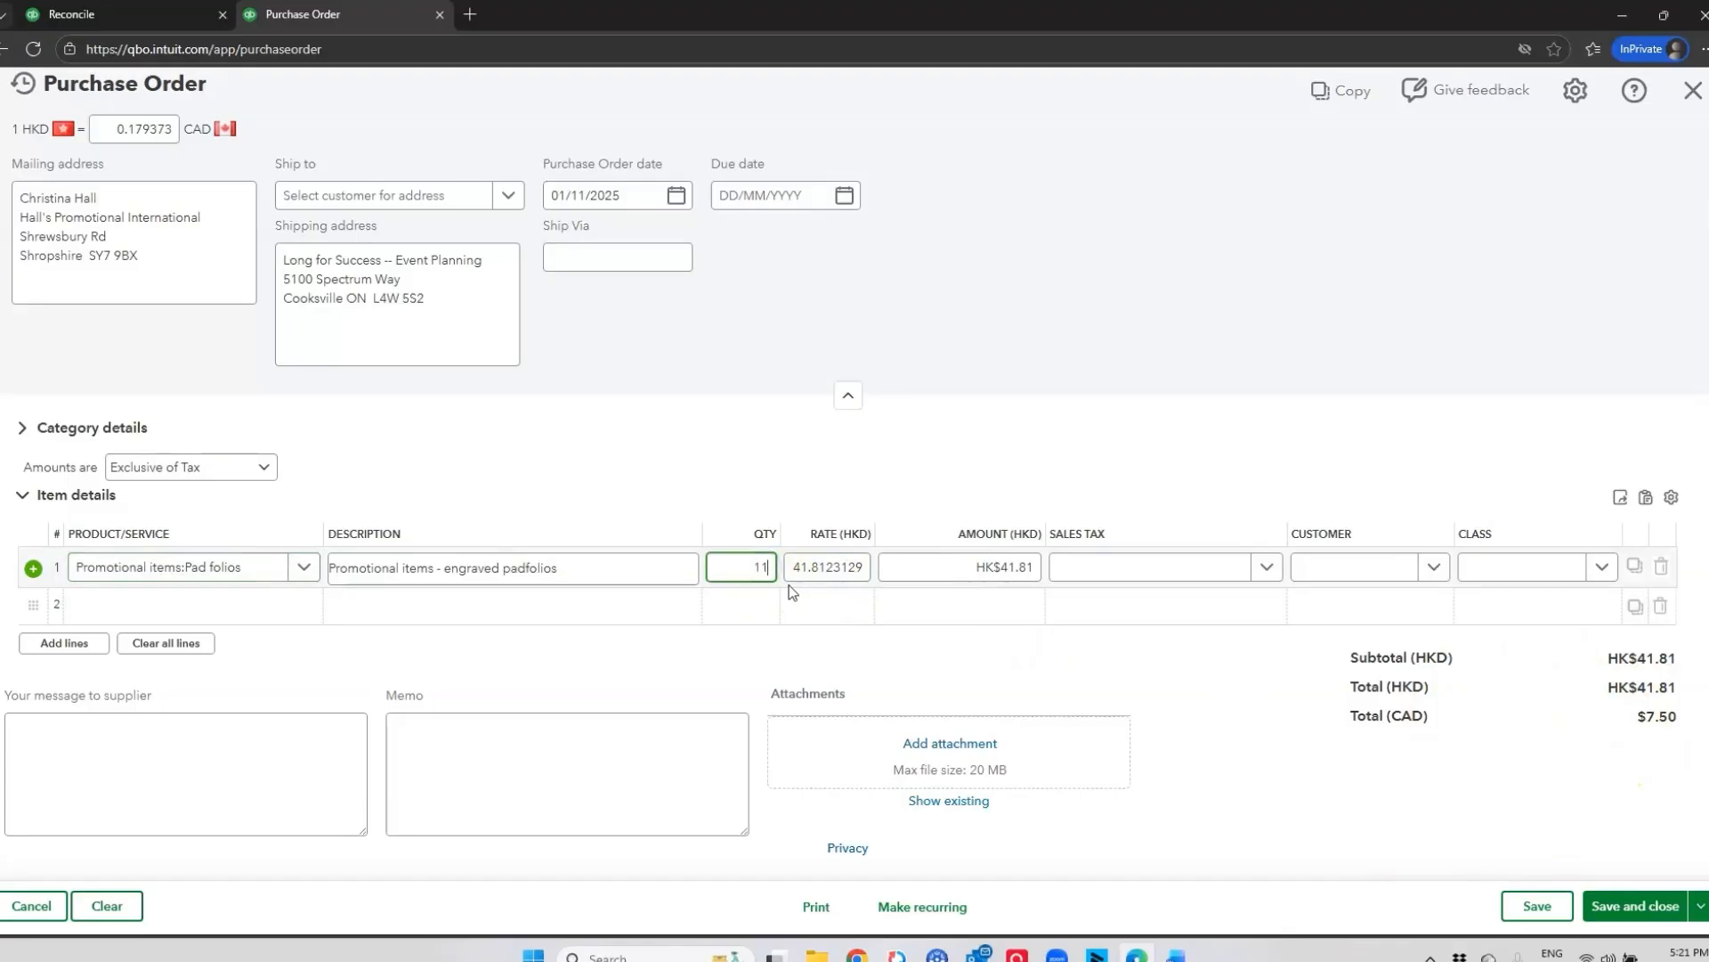
{"action": "type", "text": "00"}
{"action": "key", "text": "Tab"}
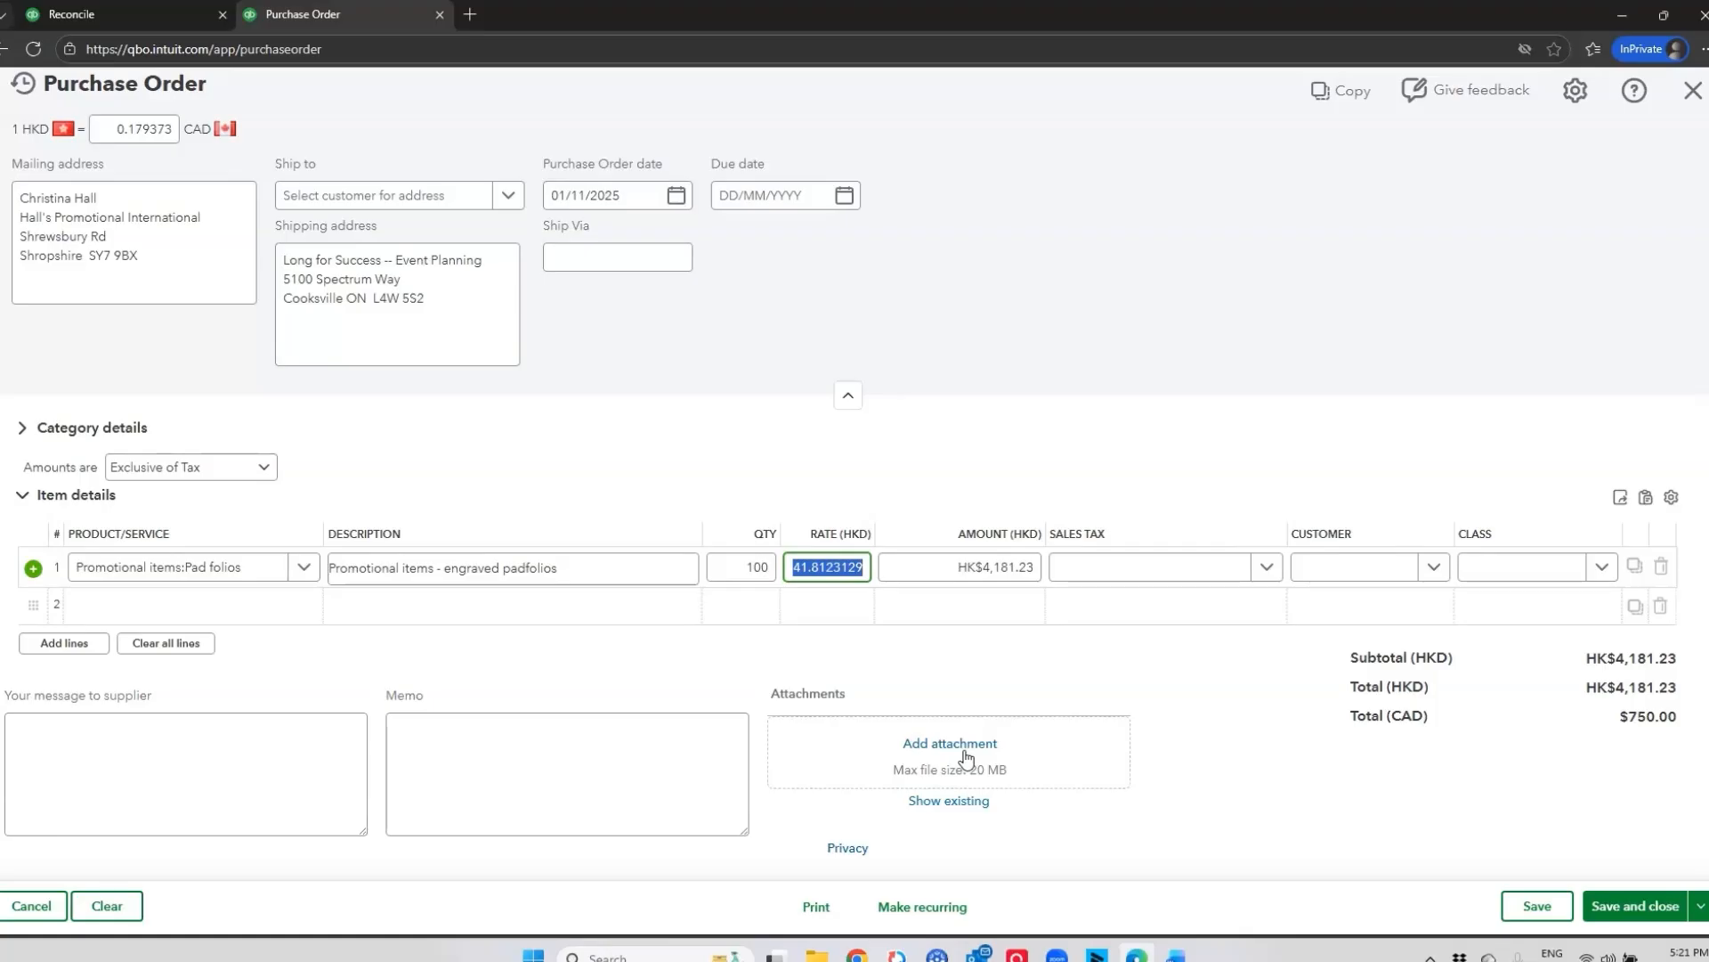
{"action": "left_click", "coordinate": [1538, 906]}
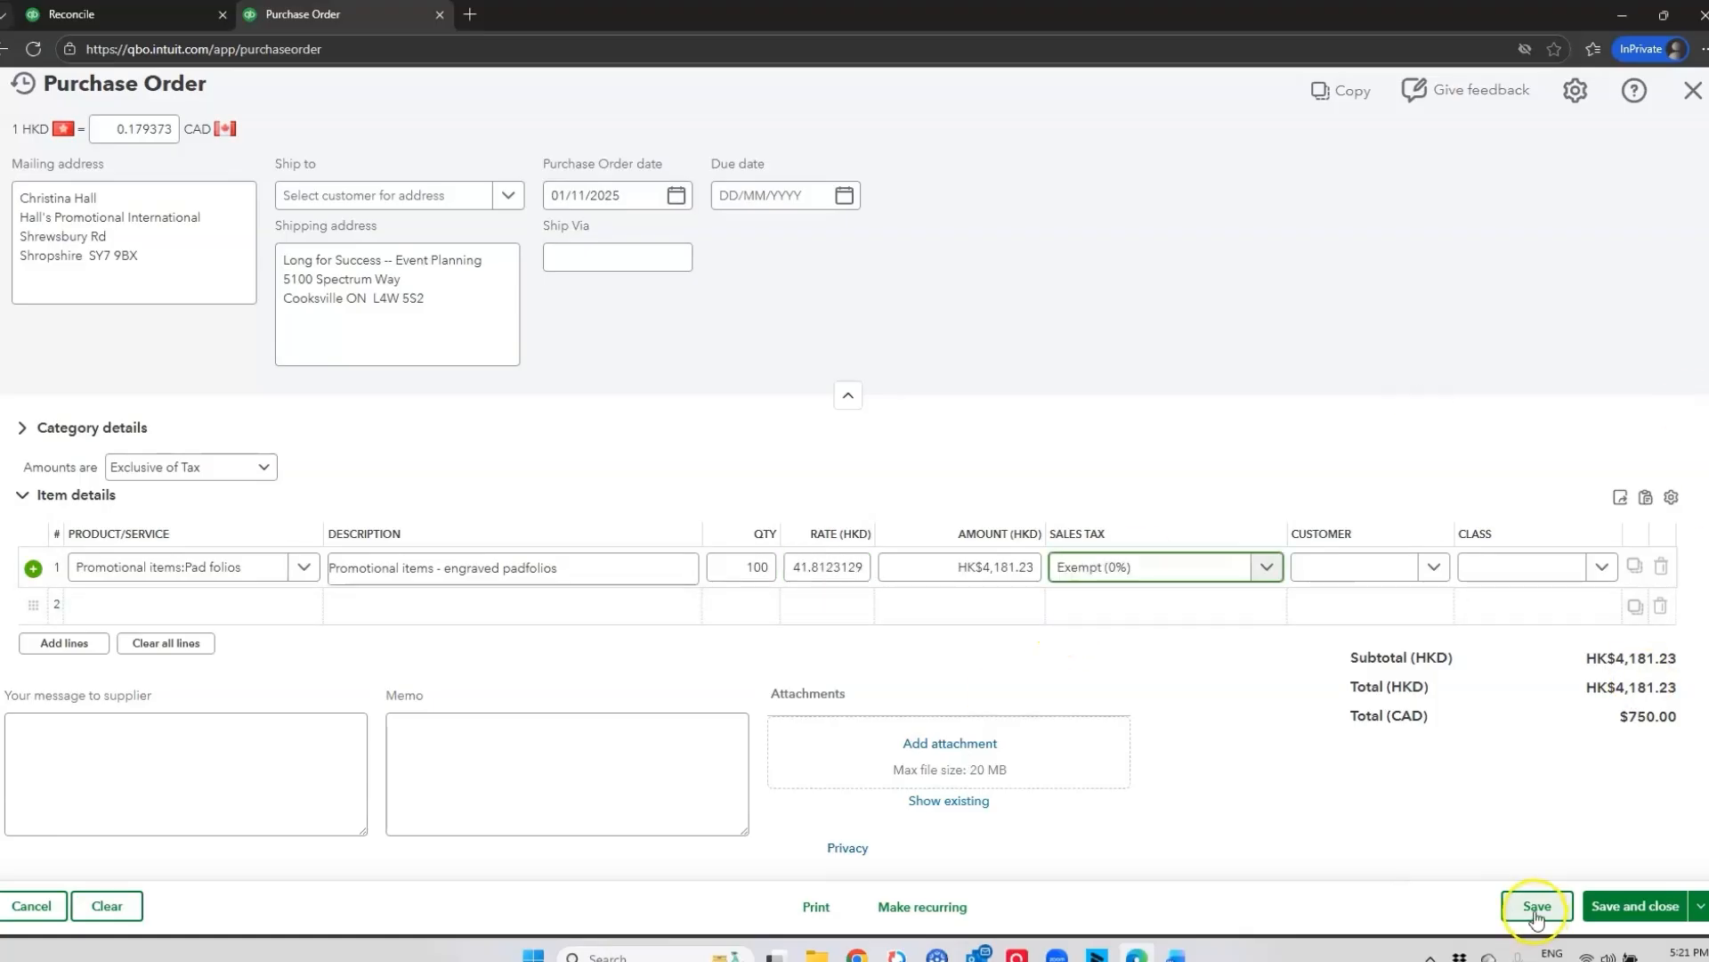
{"action": "left_click", "coordinate": [1113, 496]}
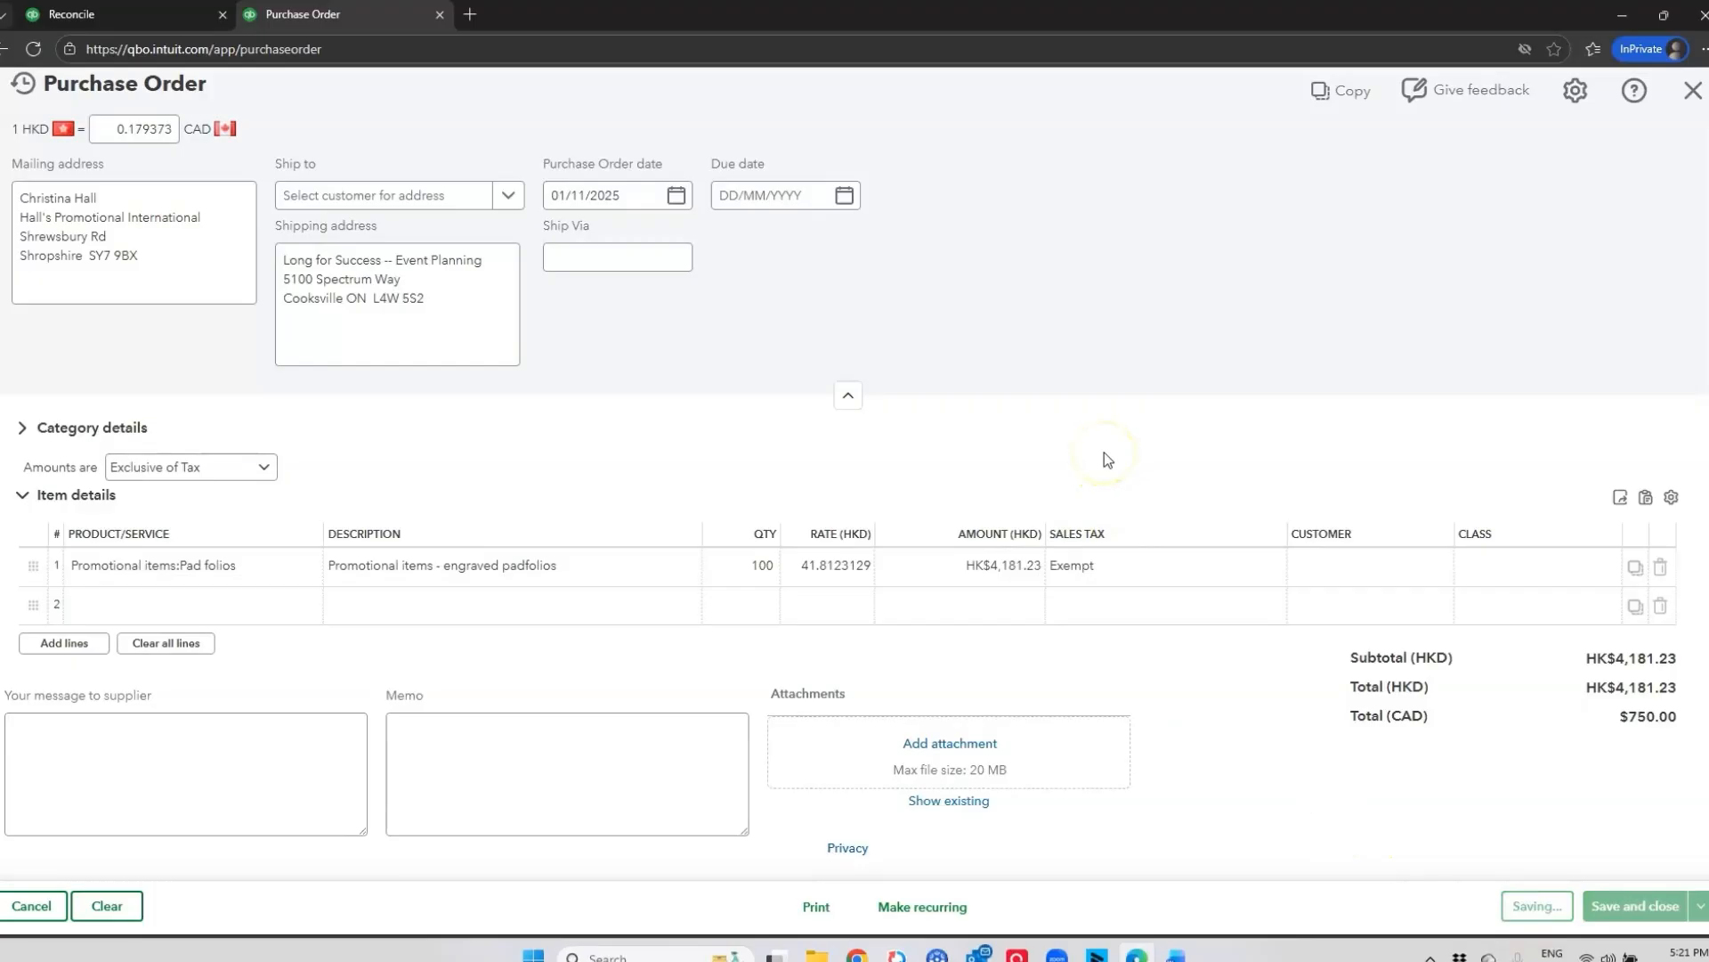
{"action": "scroll", "coordinate": [1095, 445], "scroll_direction": "up", "scroll_amount": 1}
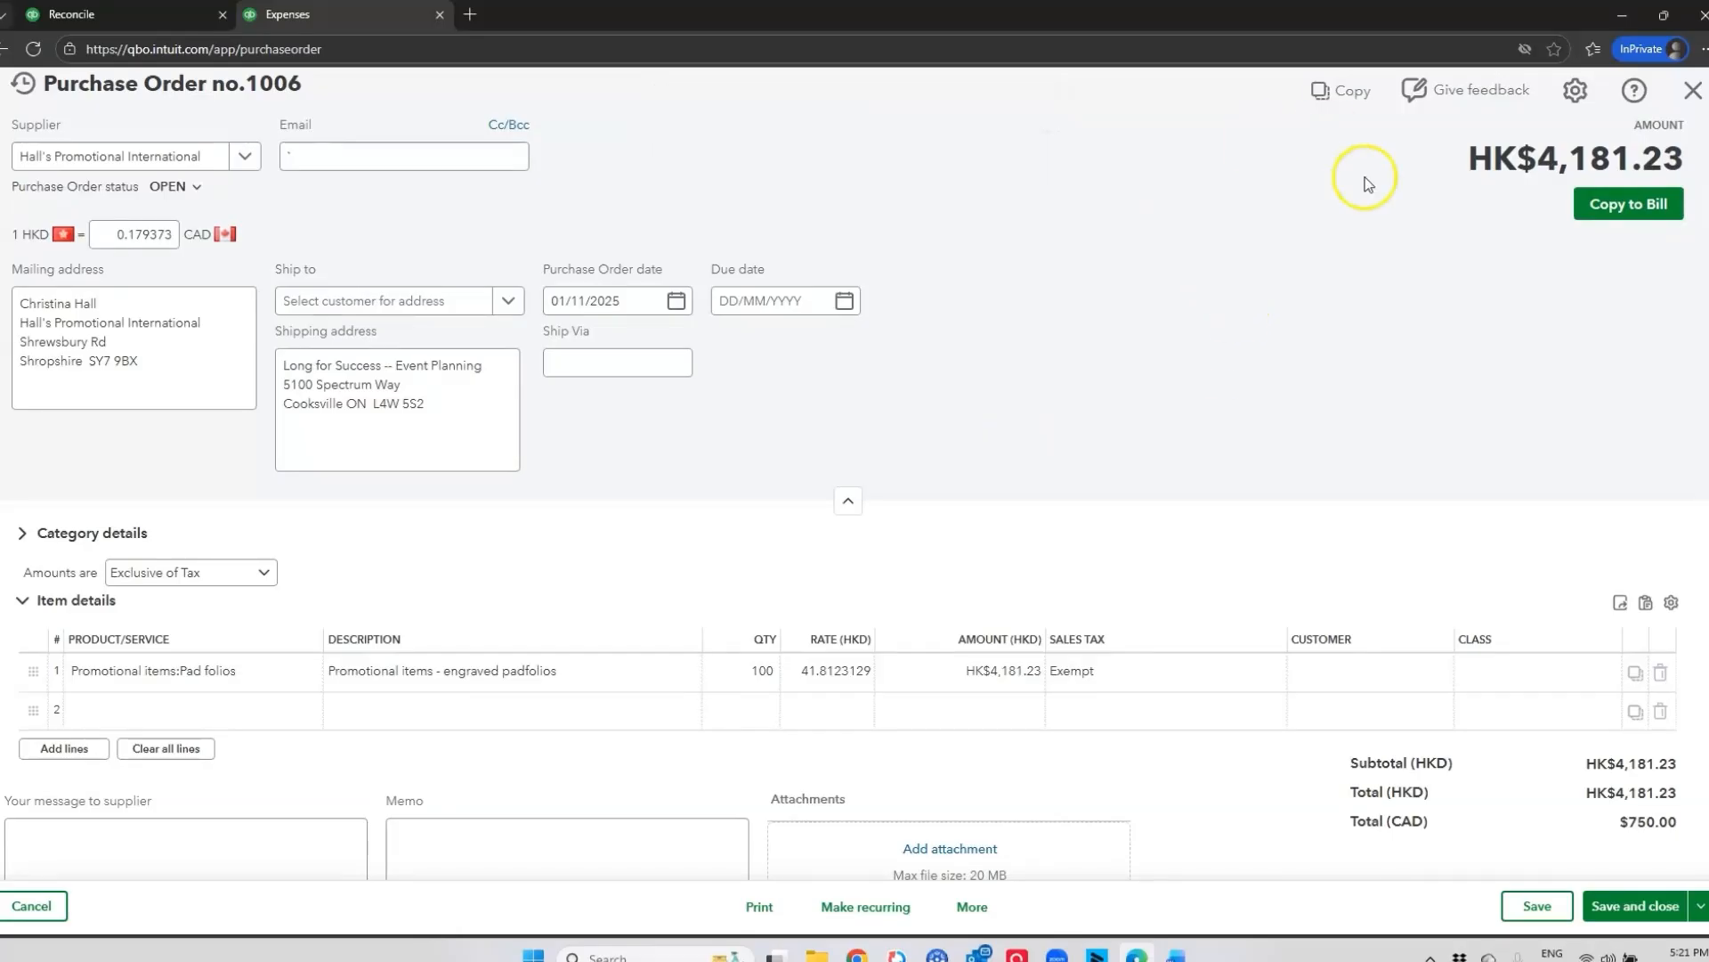
- Copy the pad folios purchase order to a bill, and save and close the bill after checking its linked transaction
{"action": "left_click", "coordinate": [1607, 207]}
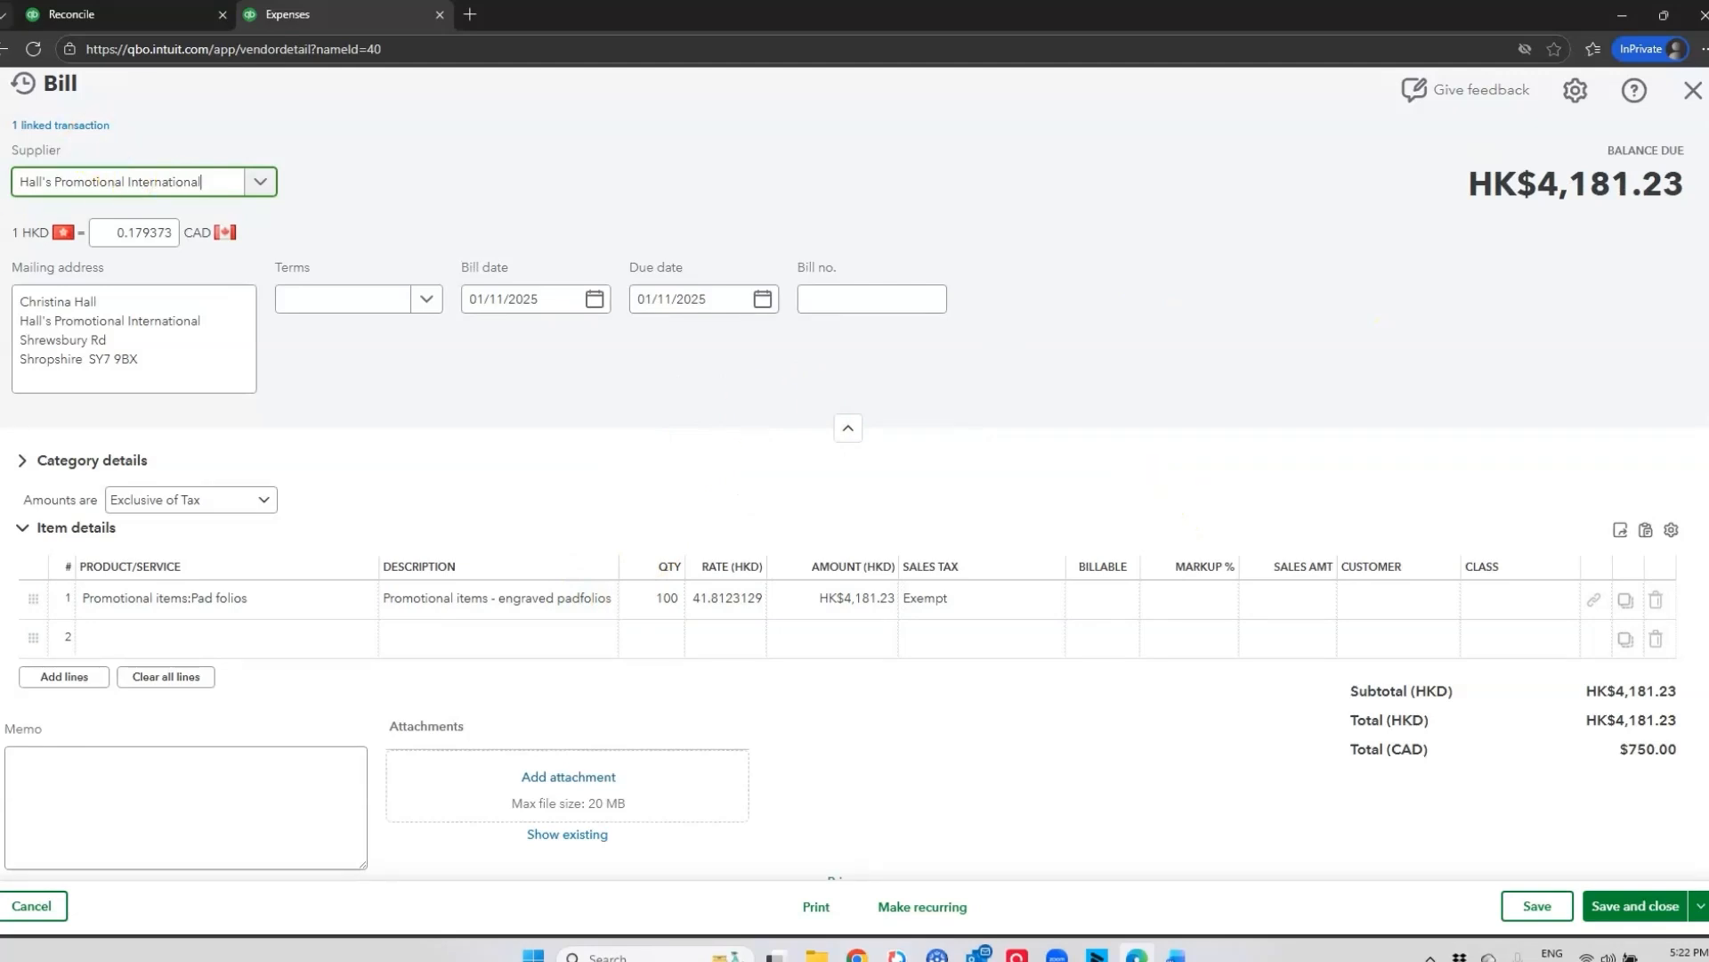
{"action": "left_click", "coordinate": [64, 127]}
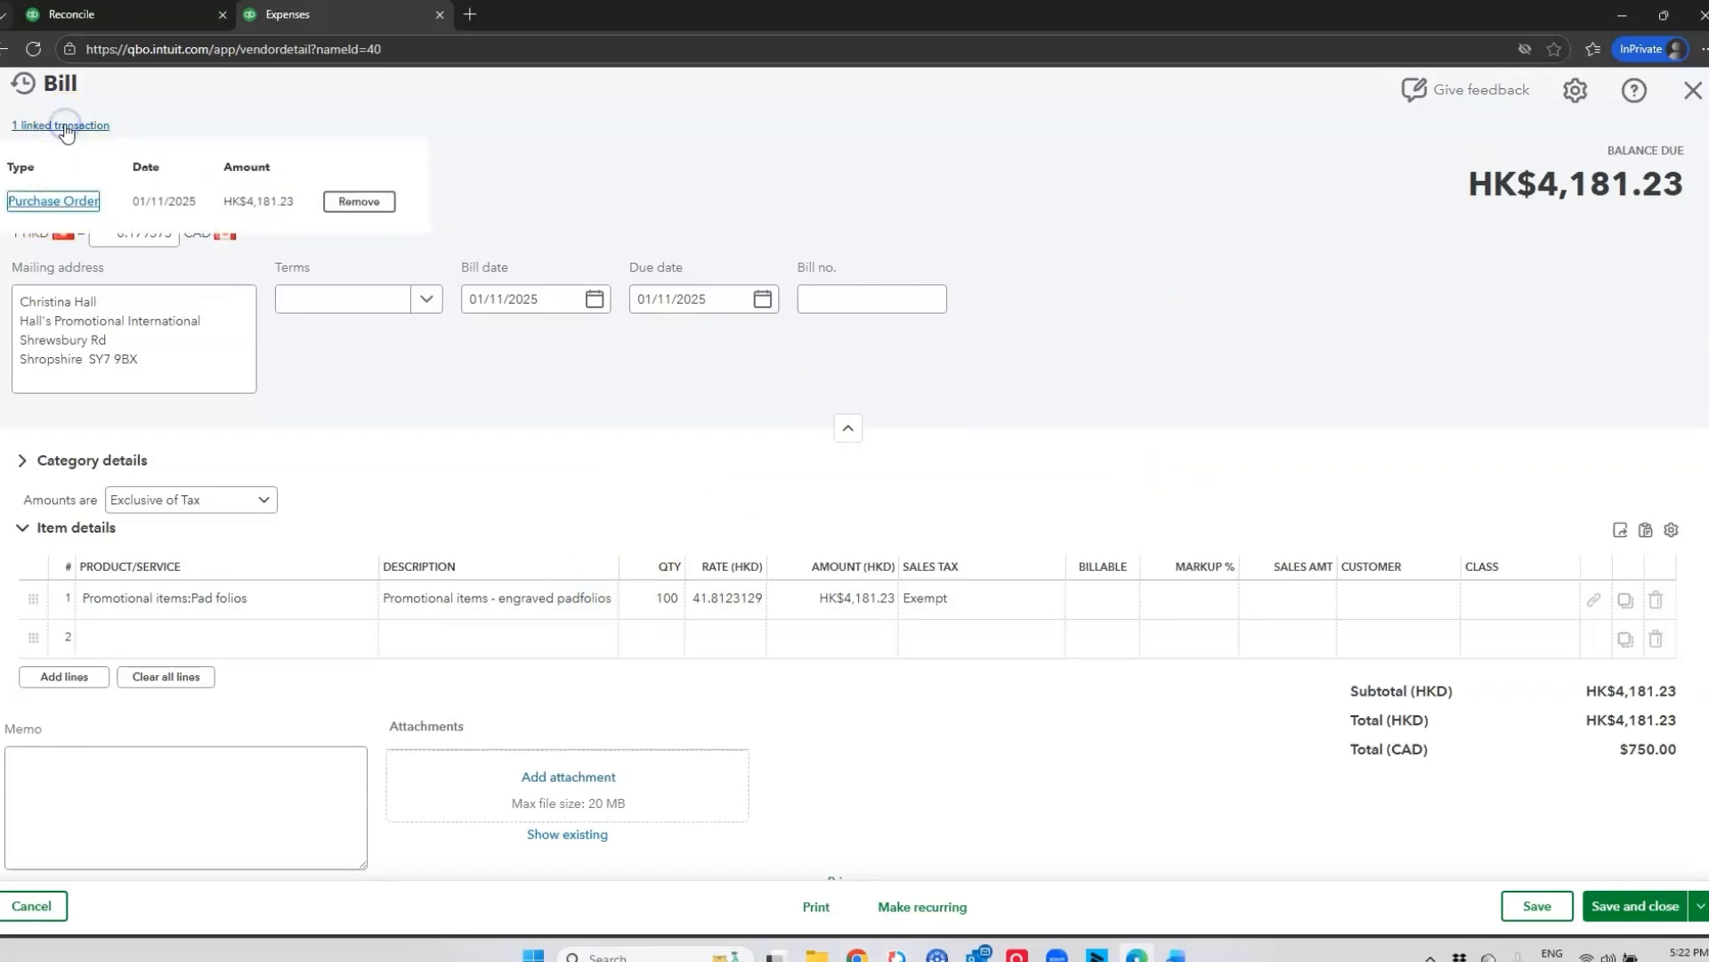
{"action": "left_click", "coordinate": [532, 494]}
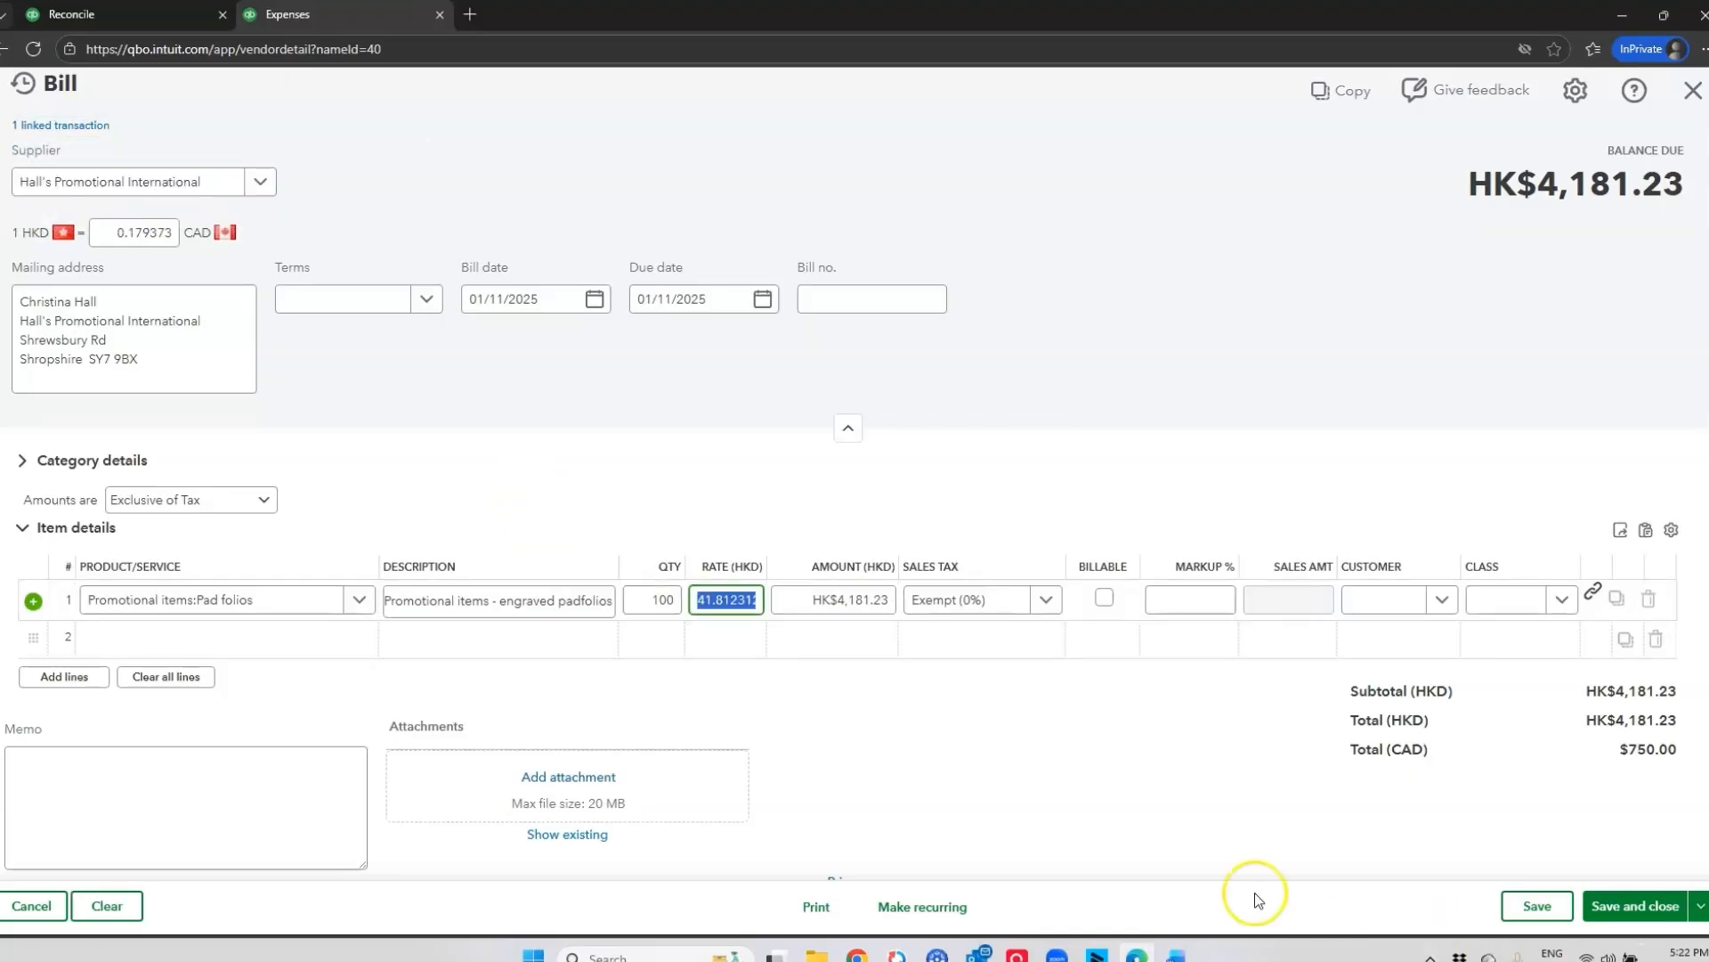
{"action": "left_click", "coordinate": [1653, 912]}
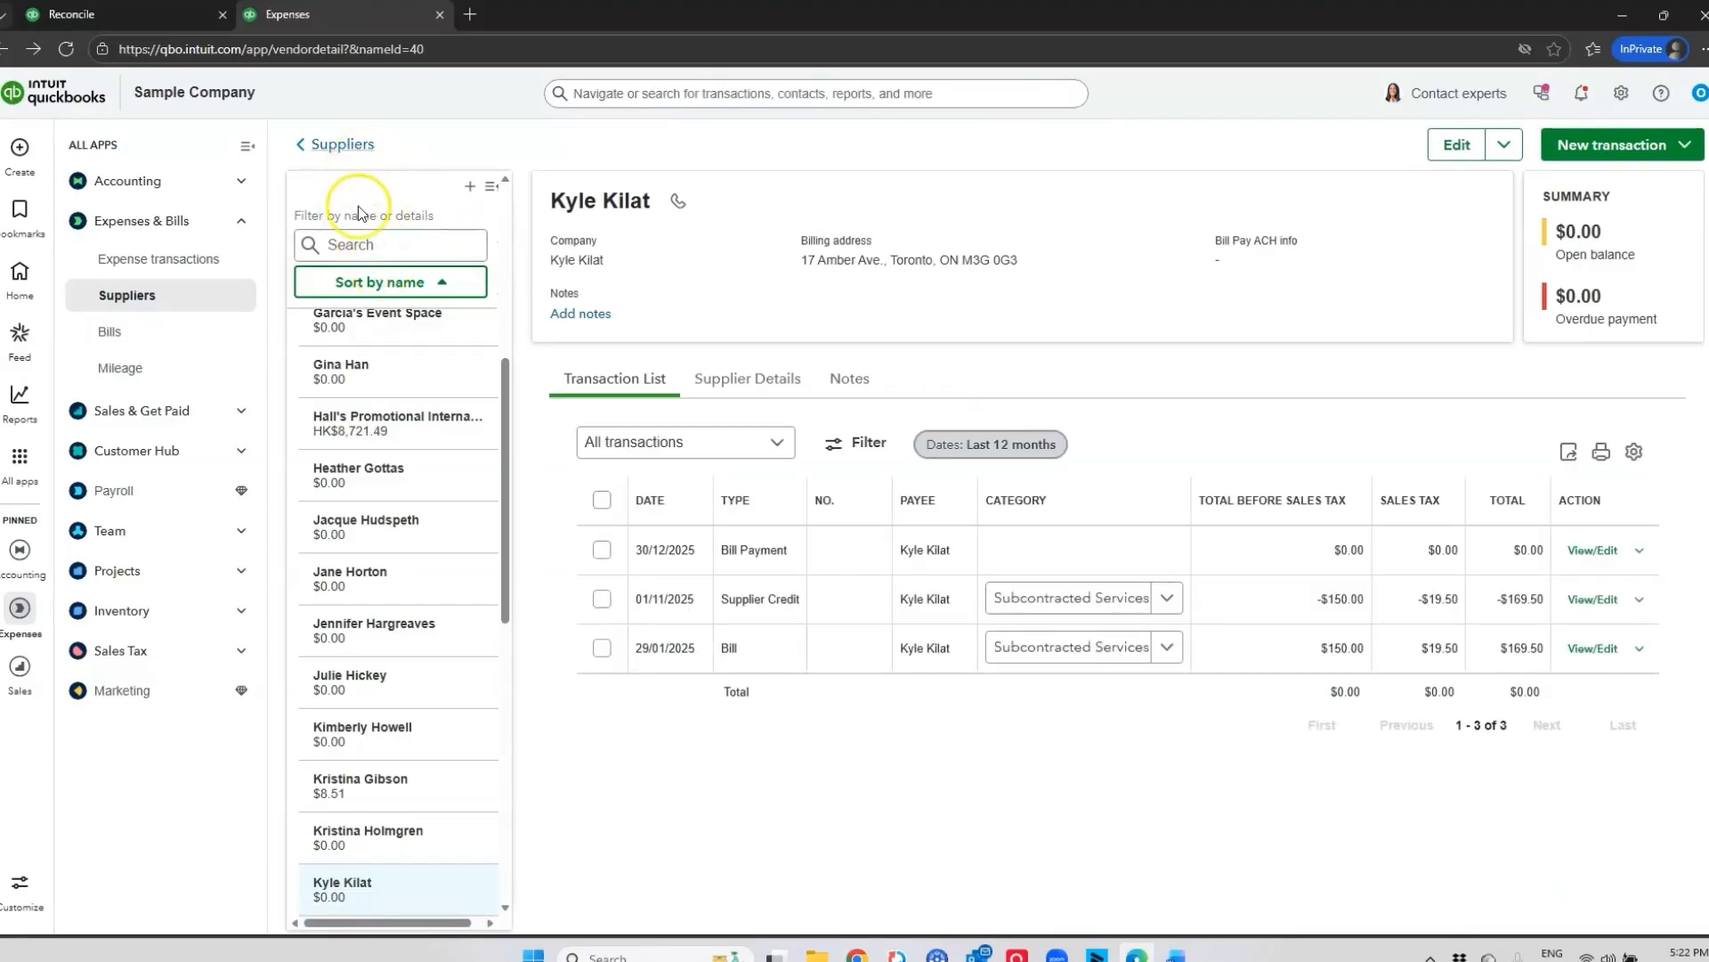
- Browse the supplier list and open the full Suppliers page to review the suppliers and their open balances
{"action": "scroll", "coordinate": [409, 472], "scroll_direction": "down", "scroll_amount": 3}
{"action": "scroll", "coordinate": [414, 490], "scroll_direction": "down", "scroll_amount": 5}
{"action": "scroll", "coordinate": [412, 485], "scroll_direction": "up", "scroll_amount": 14}
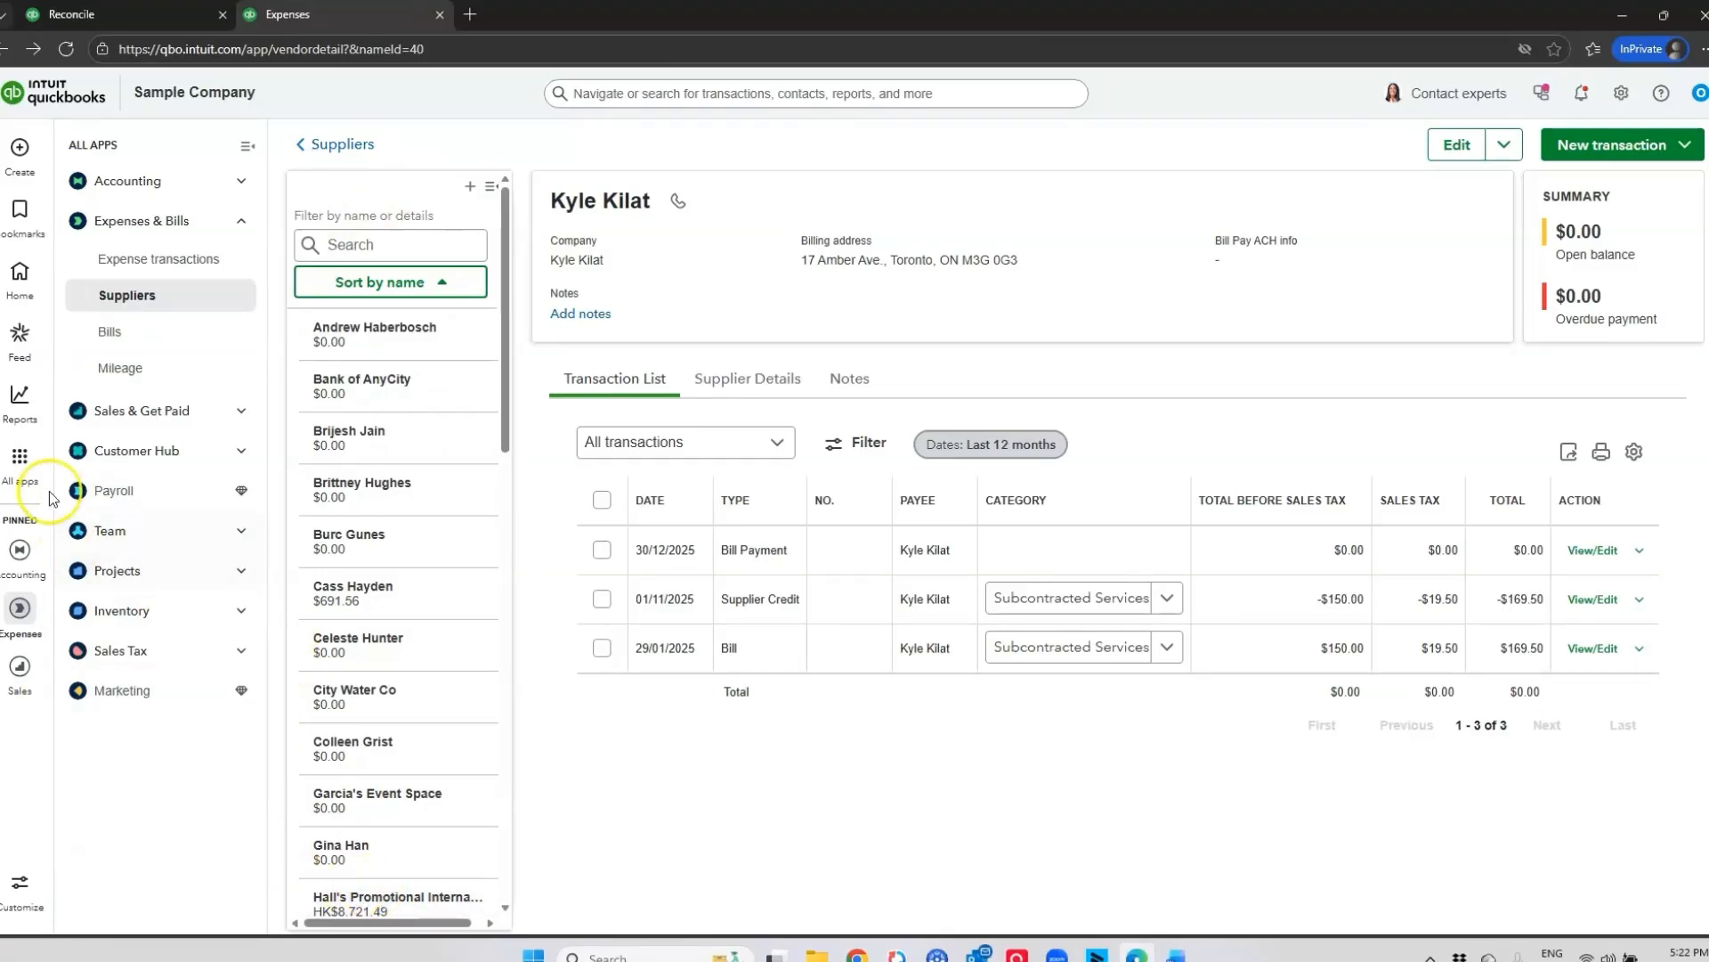
{"action": "mouse_move", "coordinate": [18, 462]}
{"action": "mouse_move", "coordinate": [141, 526]}
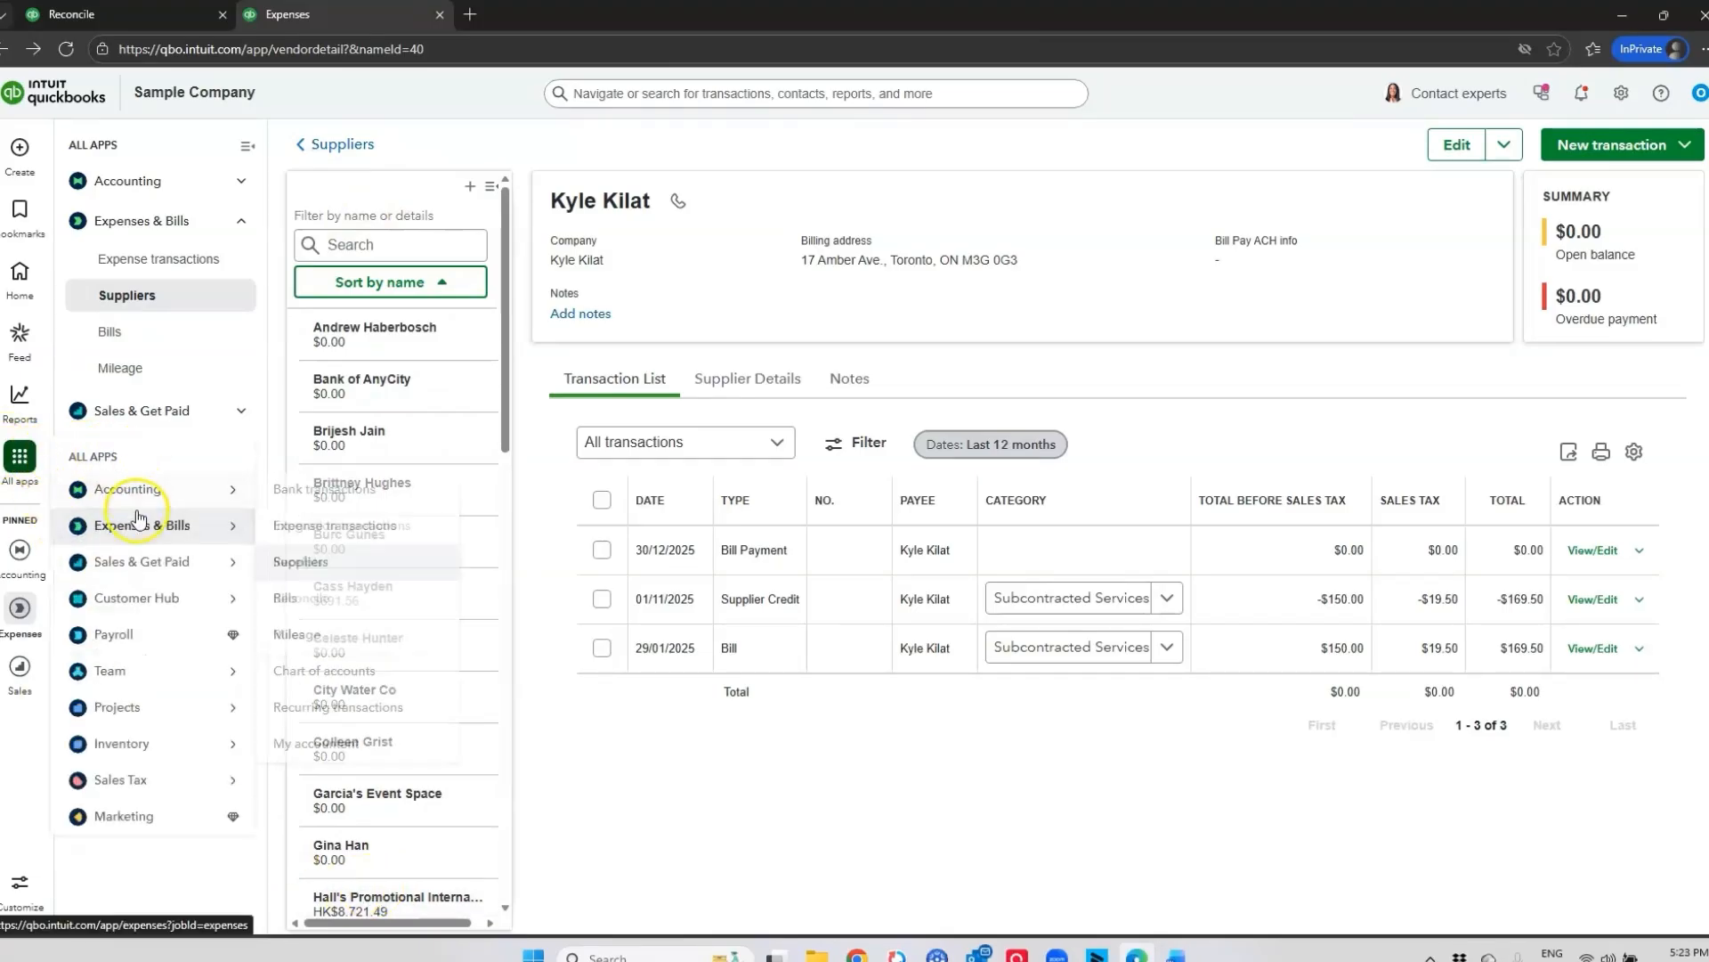
{"action": "left_click", "coordinate": [311, 565]}
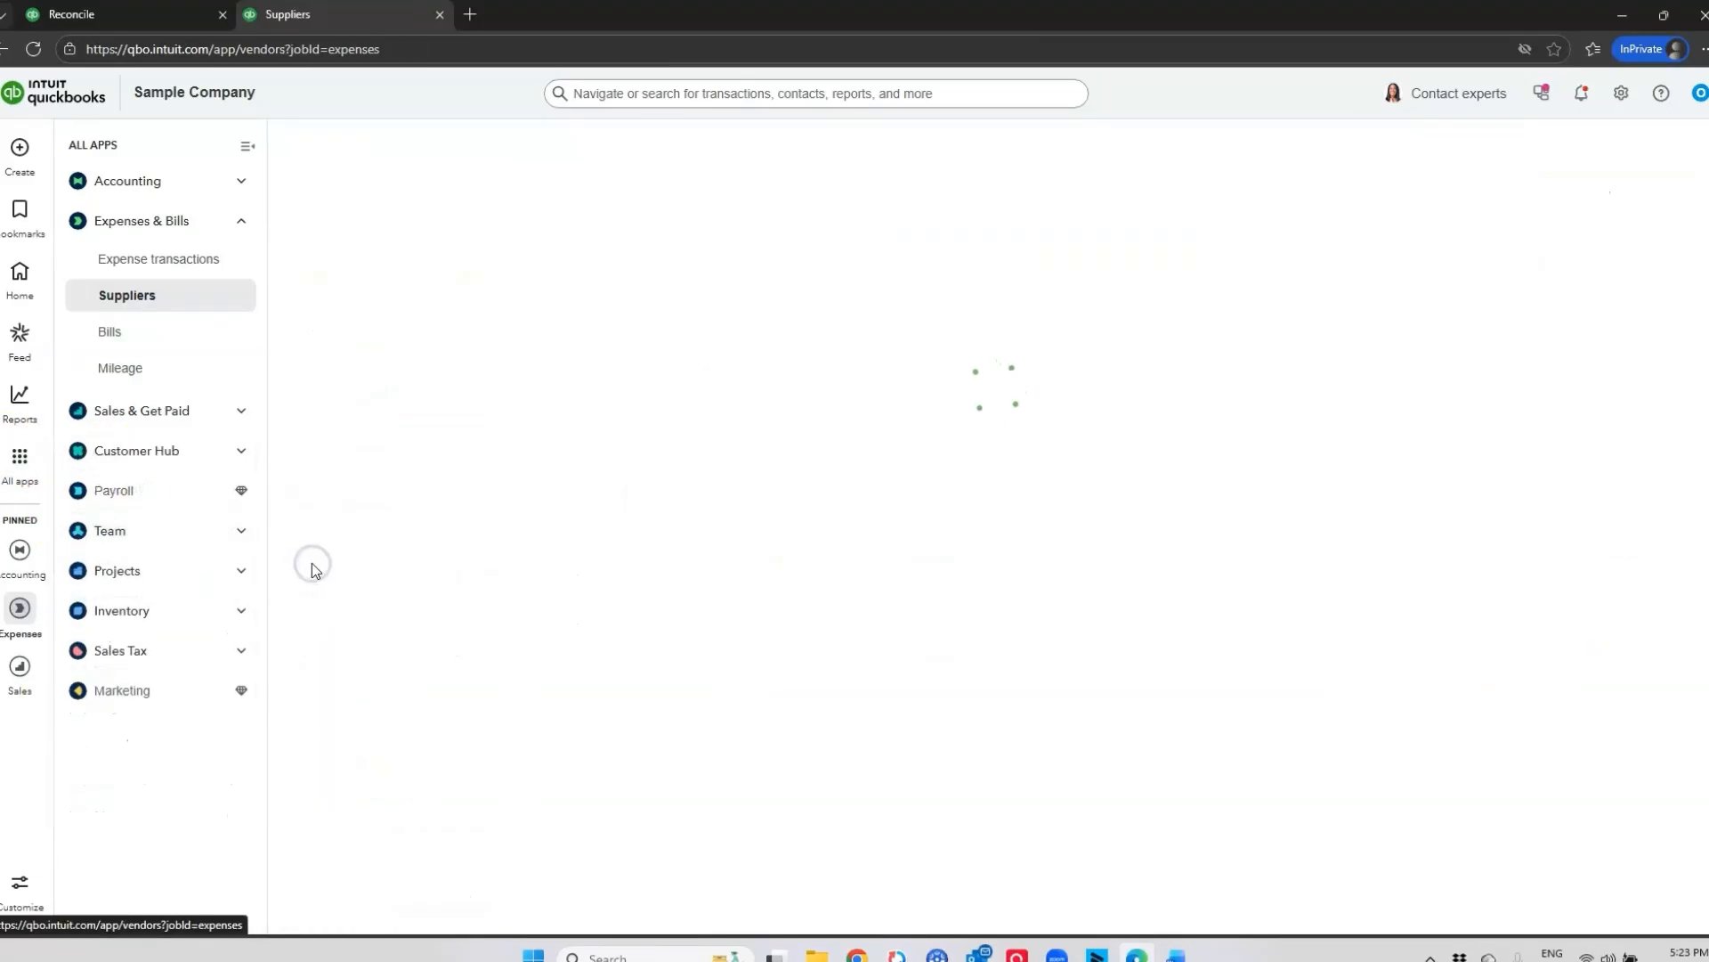
{"action": "scroll", "coordinate": [596, 623], "scroll_direction": "down", "scroll_amount": 8}
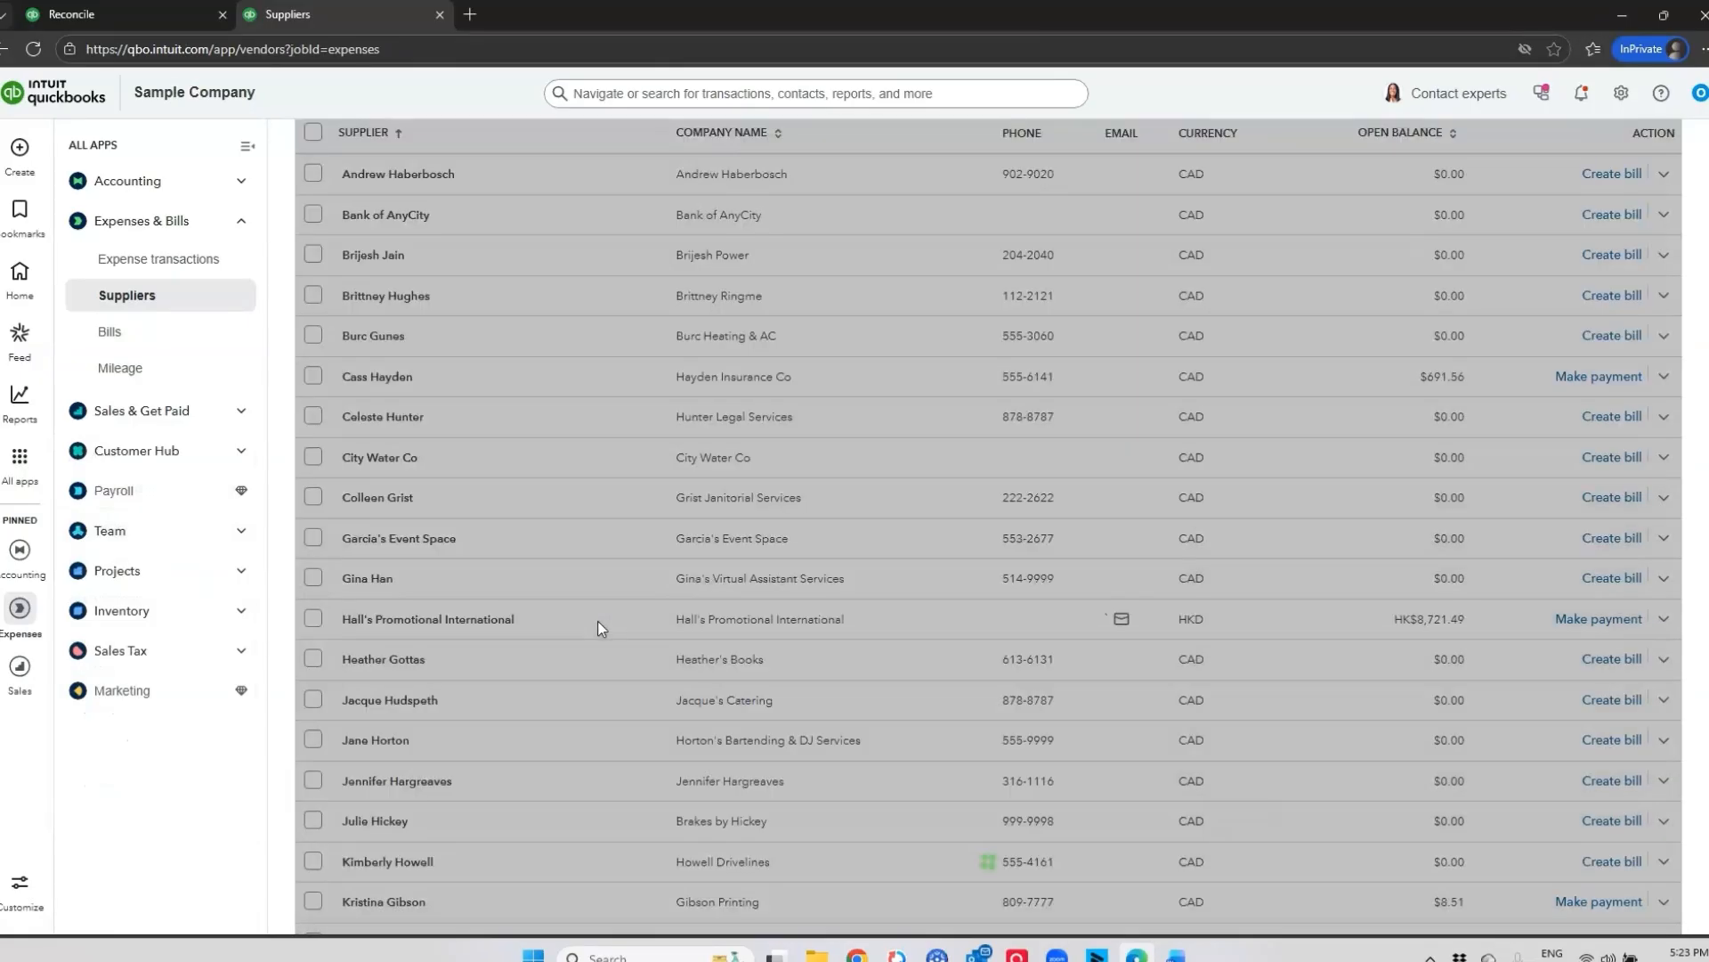
{"action": "scroll", "coordinate": [602, 628], "scroll_direction": "up", "scroll_amount": 8}
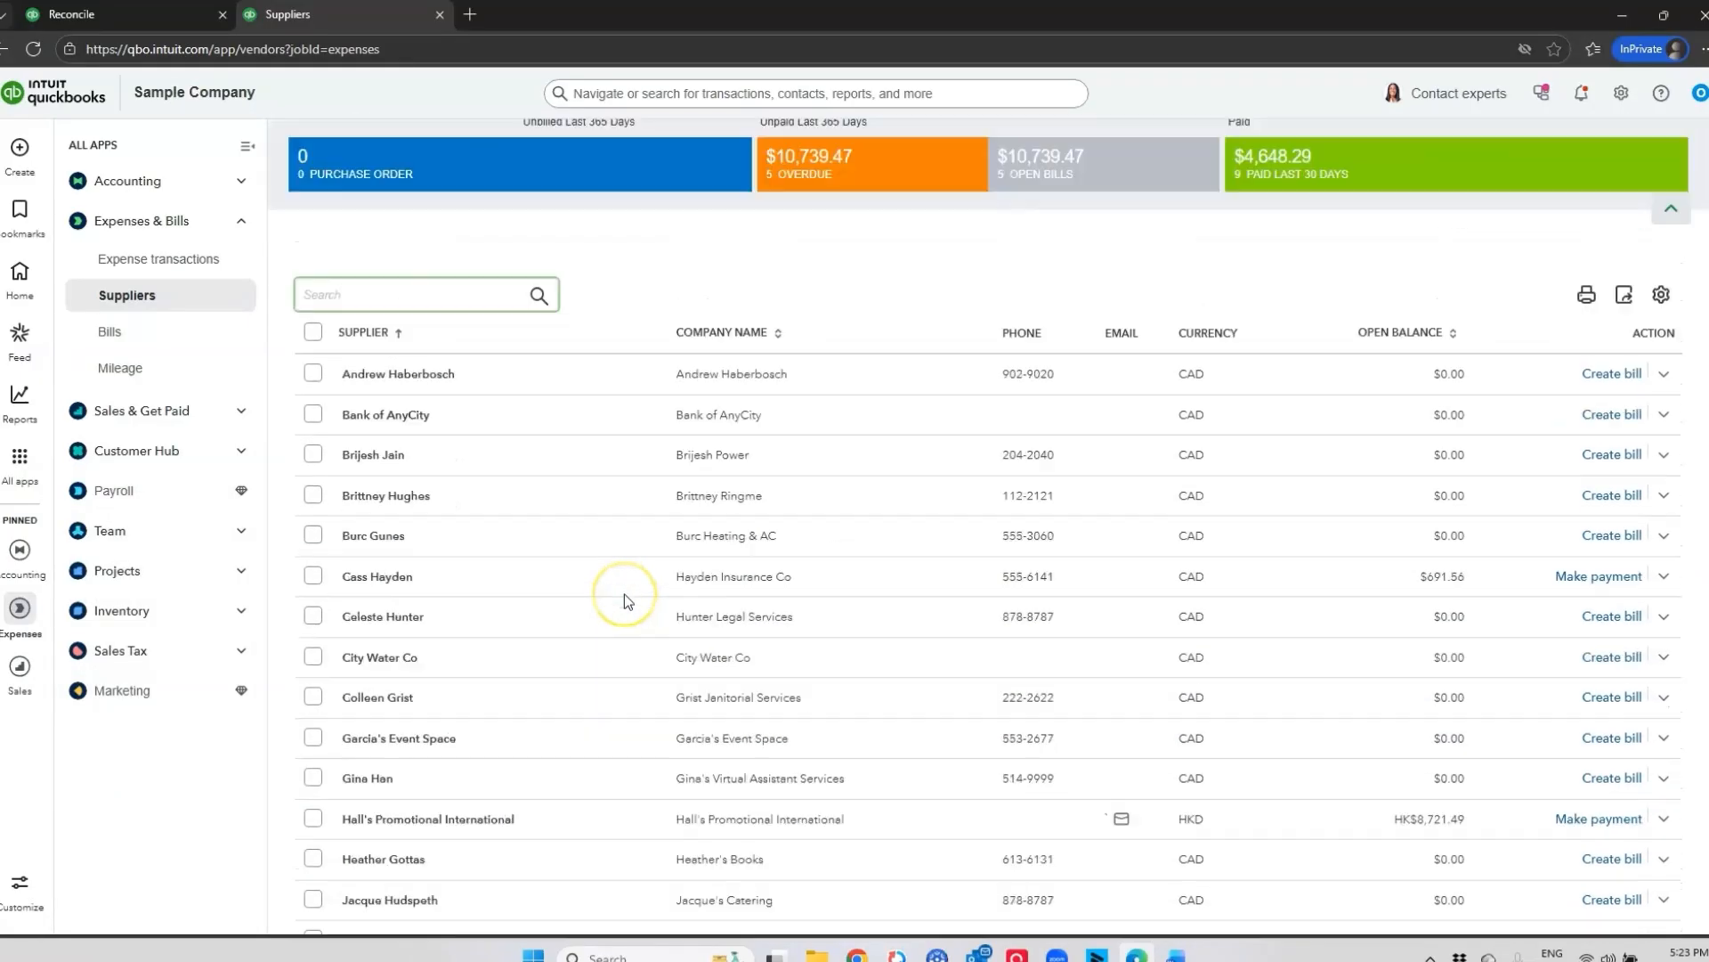
- Open the details page of the first supplier in the list and look through the neighbouring supplier names
{"action": "left_click", "coordinate": [412, 465]}
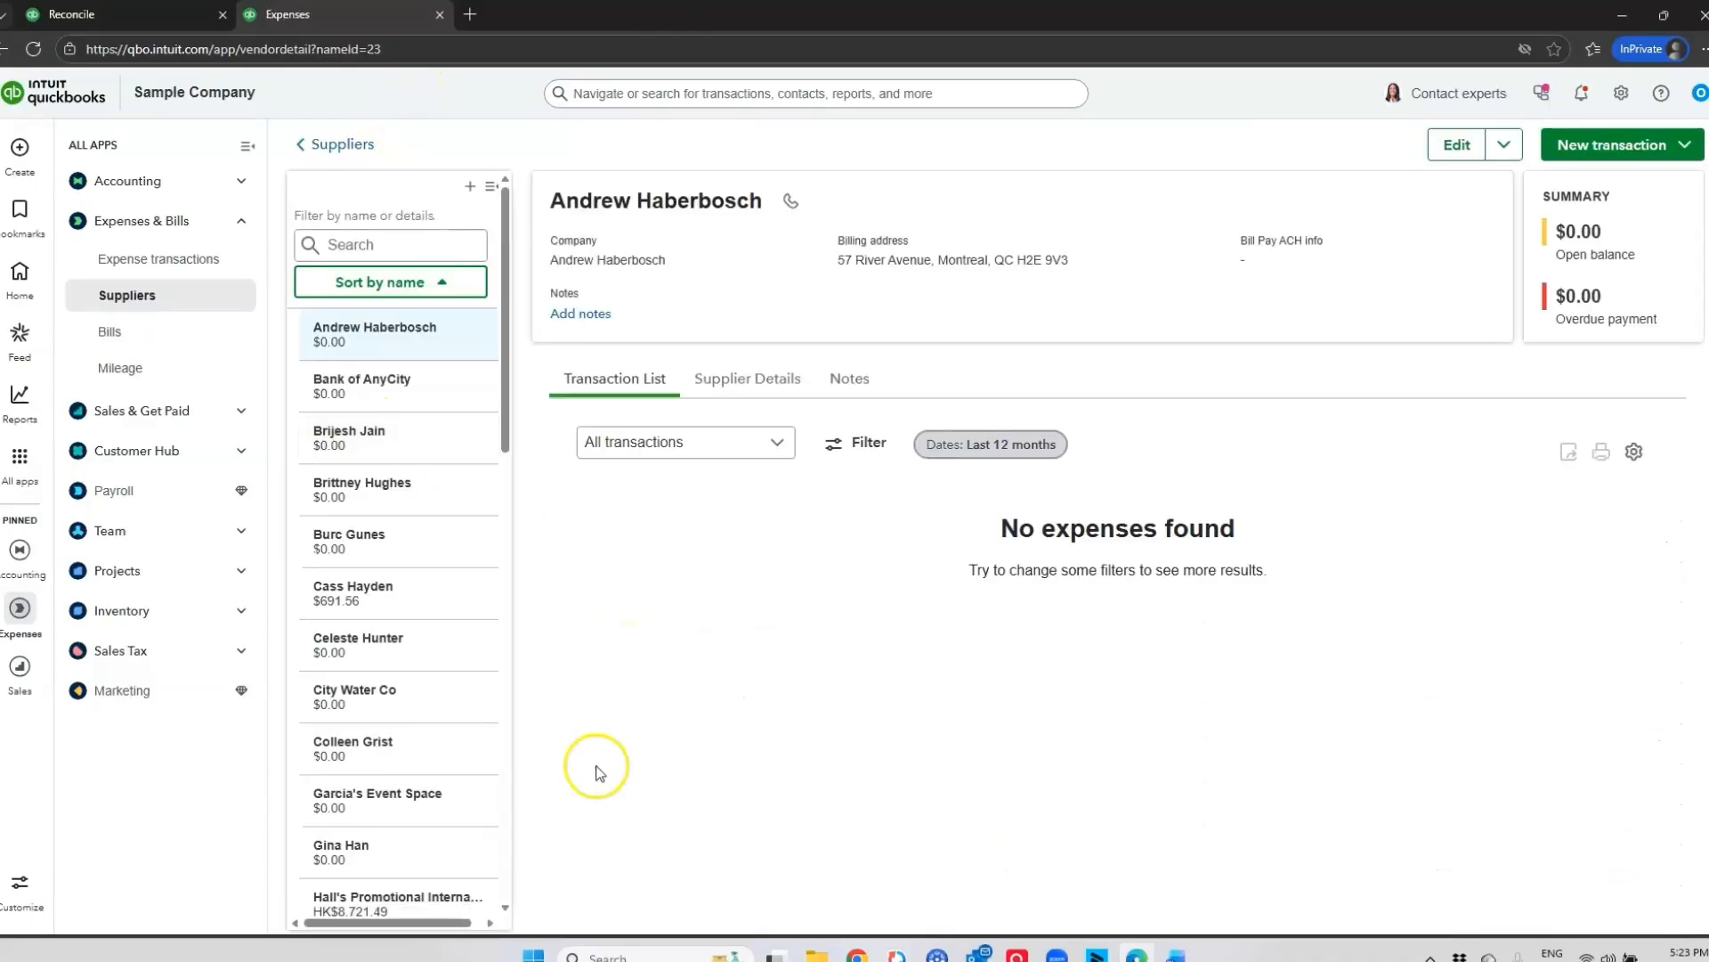
{"action": "scroll", "coordinate": [378, 610], "scroll_direction": "down", "scroll_amount": 6}
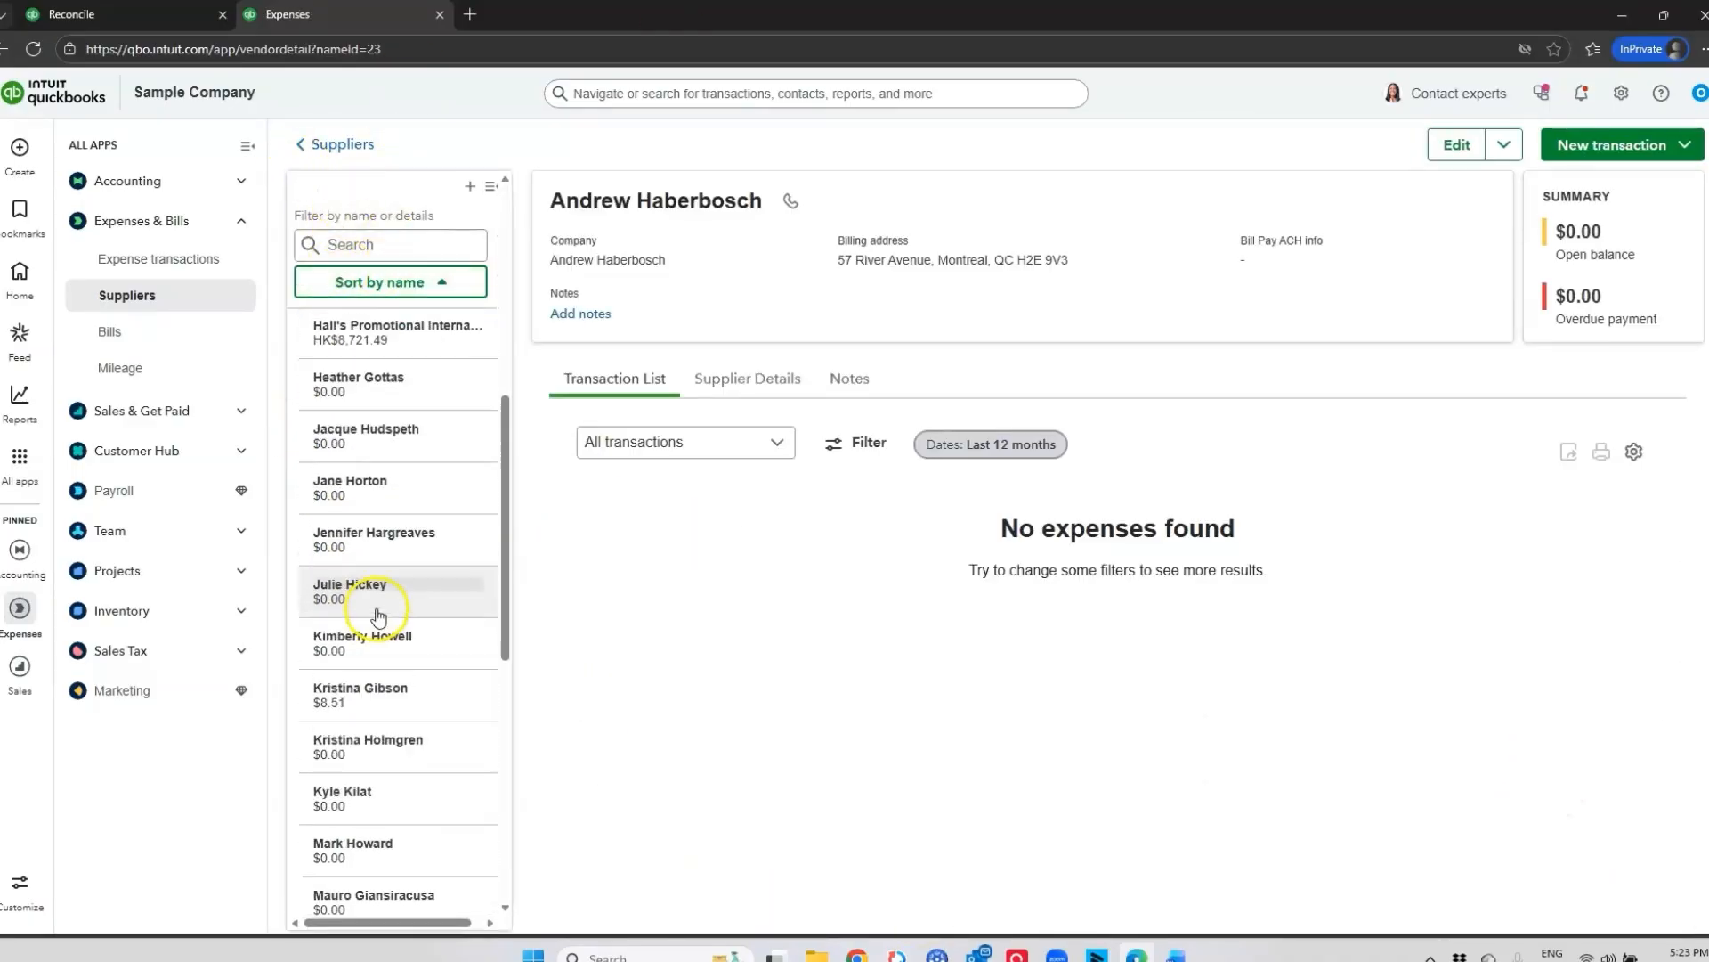
{"action": "scroll", "coordinate": [427, 579], "scroll_direction": "up", "scroll_amount": 6}
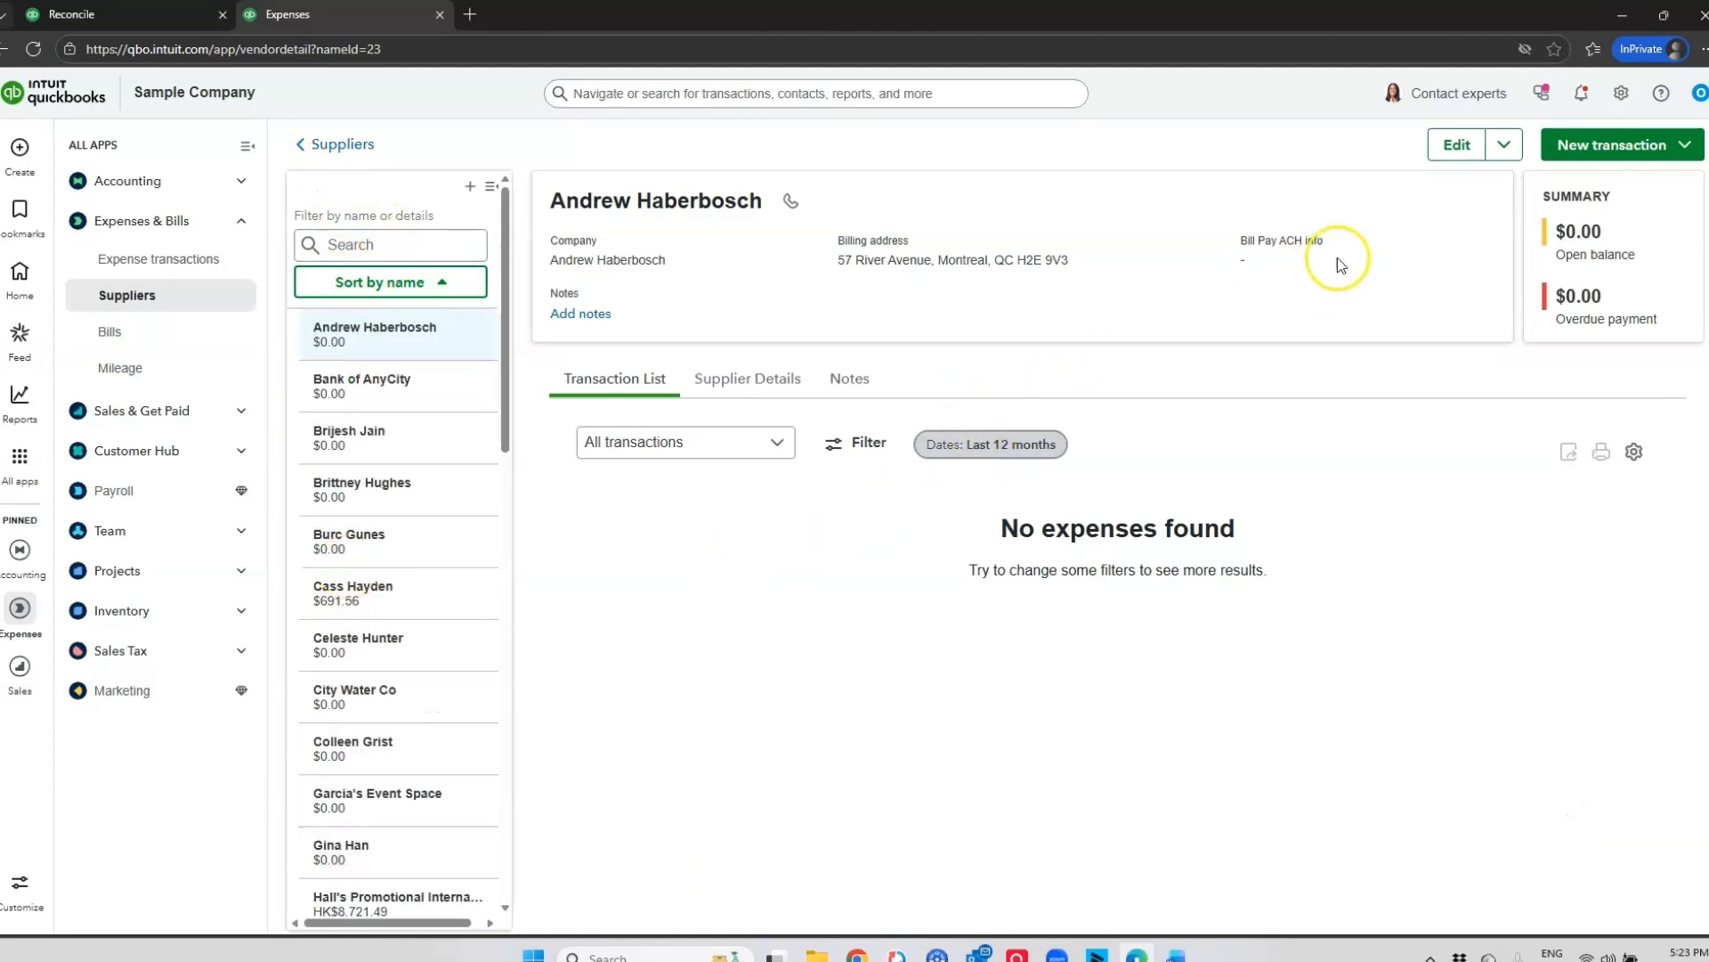
- Open the supplier's record for editing, review its contact, address, payment terms and default expense category fields, and save it
{"action": "left_click", "coordinate": [1456, 145]}
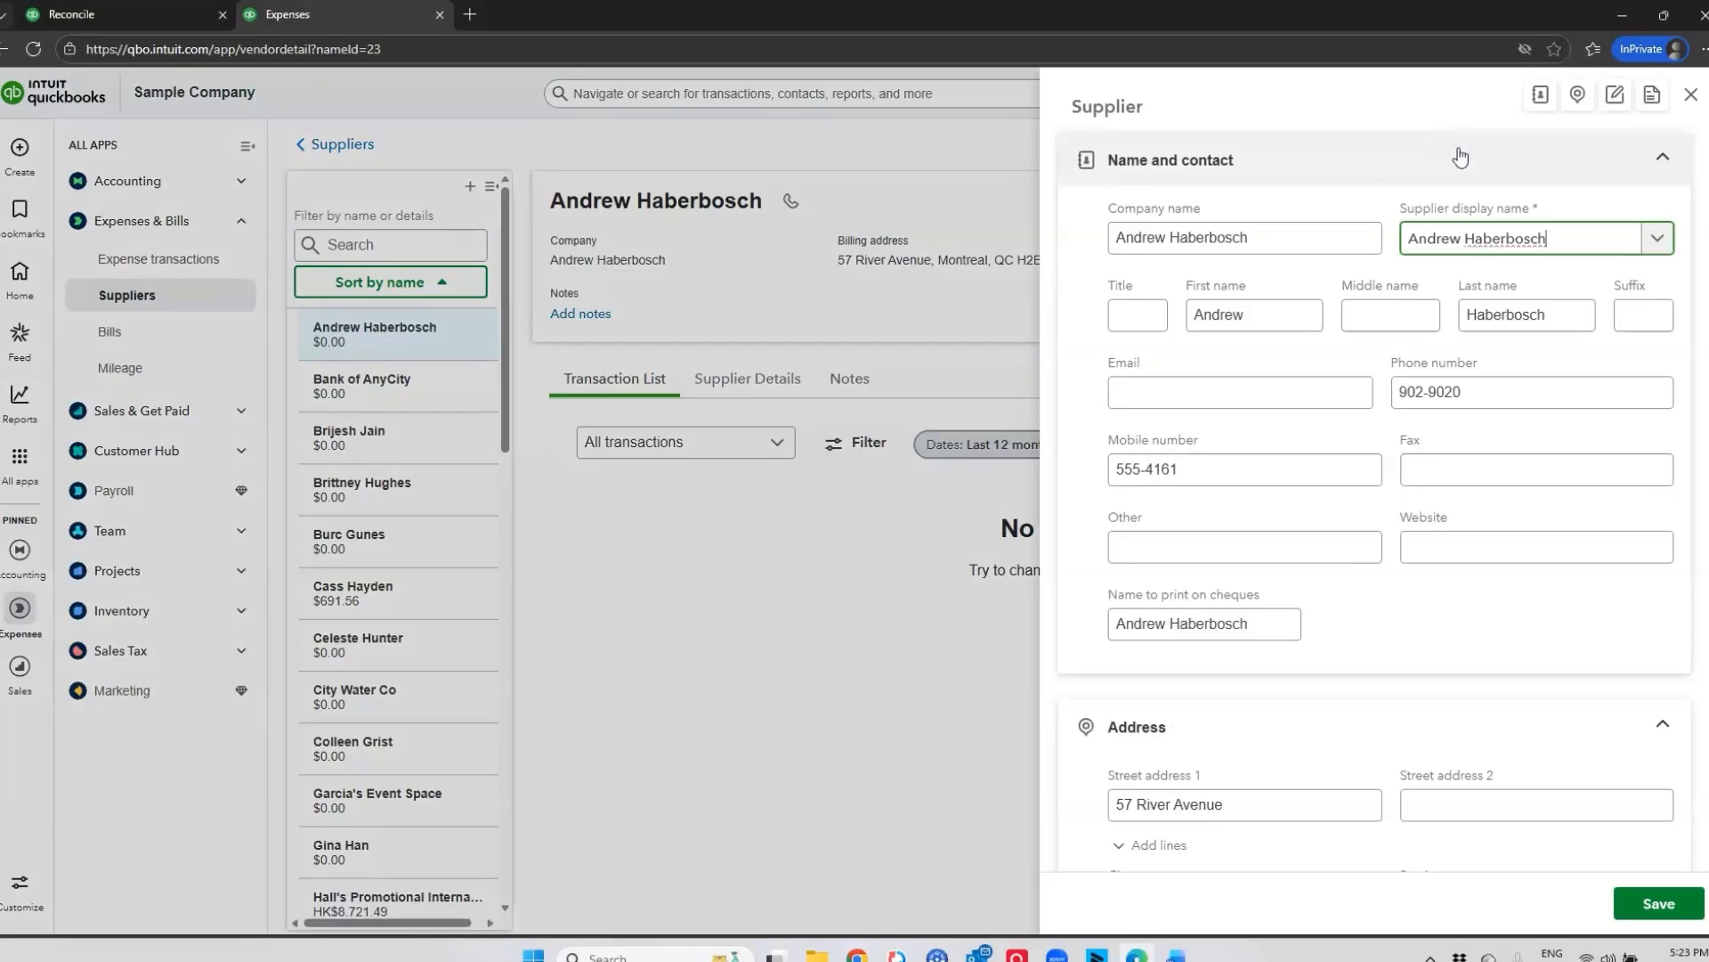
{"action": "scroll", "coordinate": [1259, 508], "scroll_direction": "down", "scroll_amount": 5}
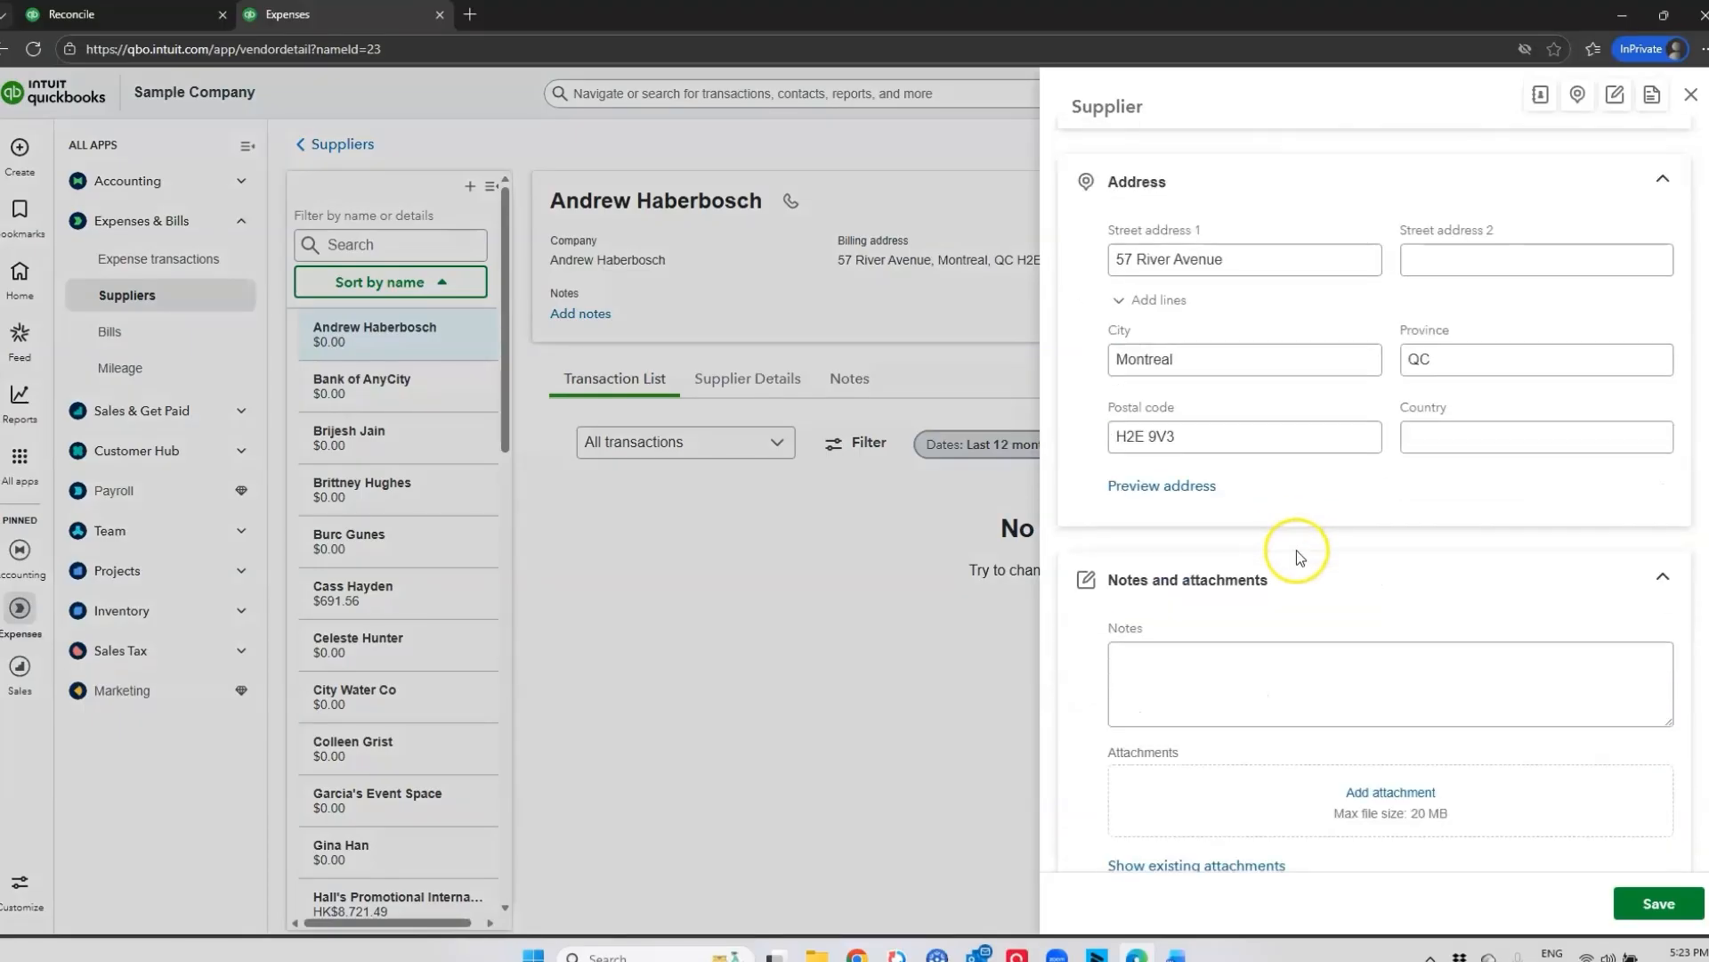
{"action": "scroll", "coordinate": [1371, 592], "scroll_direction": "down", "scroll_amount": 5}
{"action": "scroll", "coordinate": [1336, 477], "scroll_direction": "down", "scroll_amount": 6}
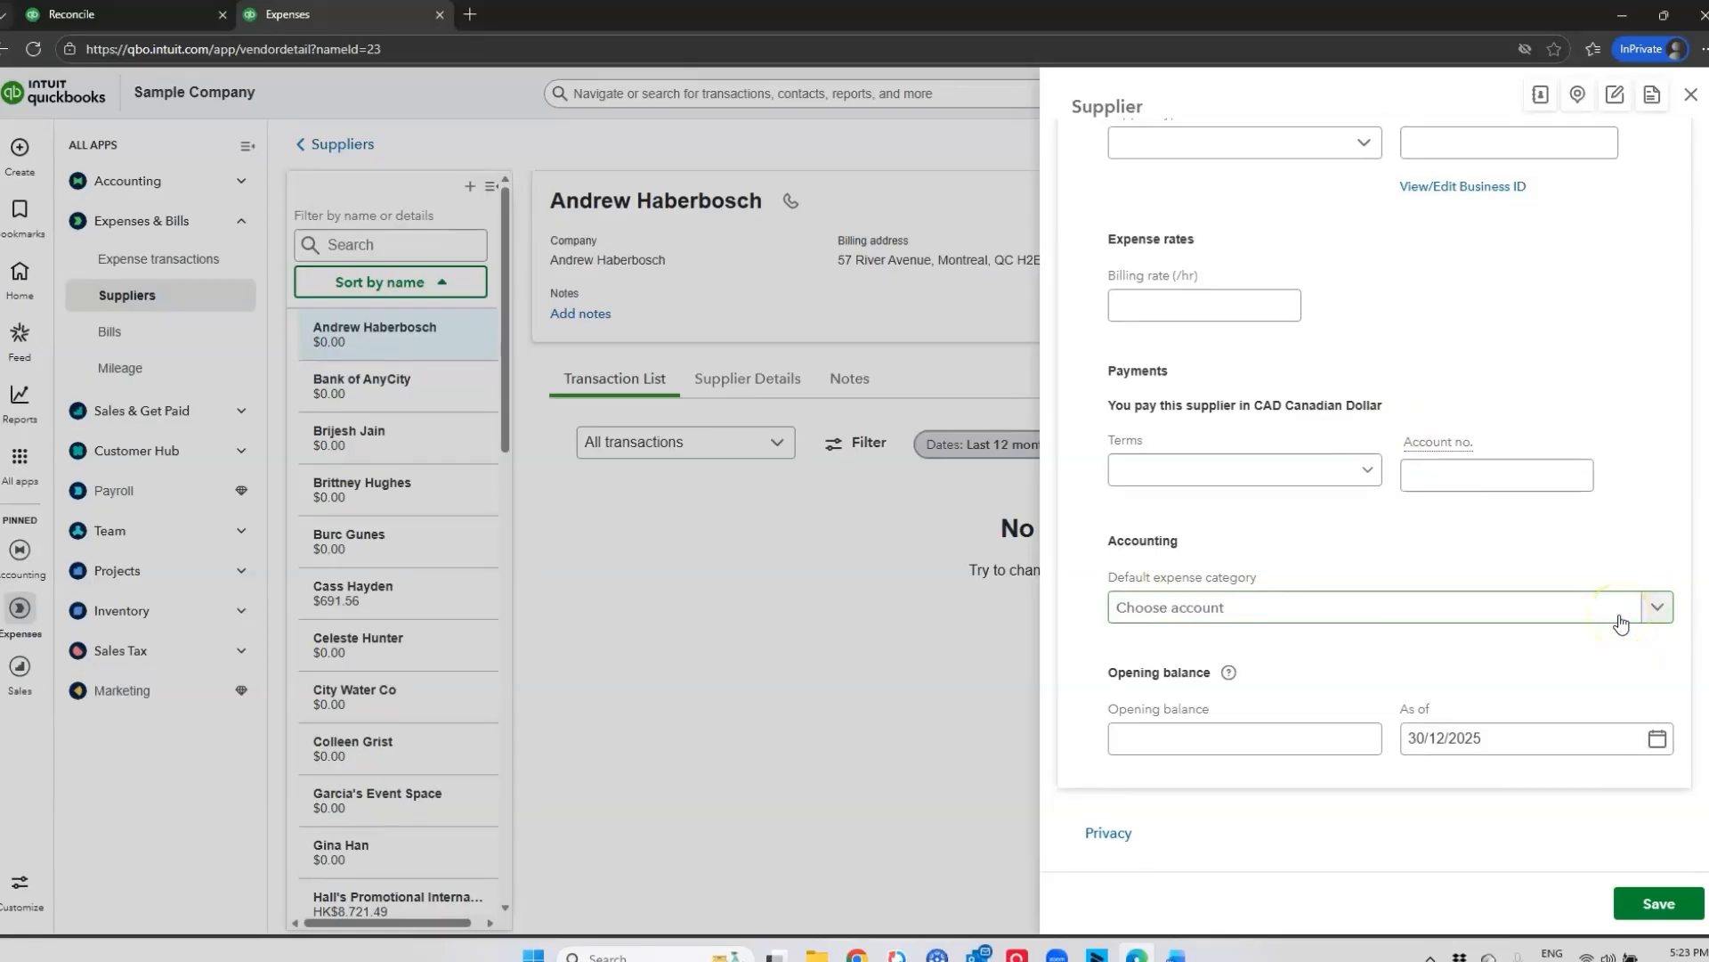
{"action": "scroll", "coordinate": [1538, 570], "scroll_direction": "up", "scroll_amount": 15}
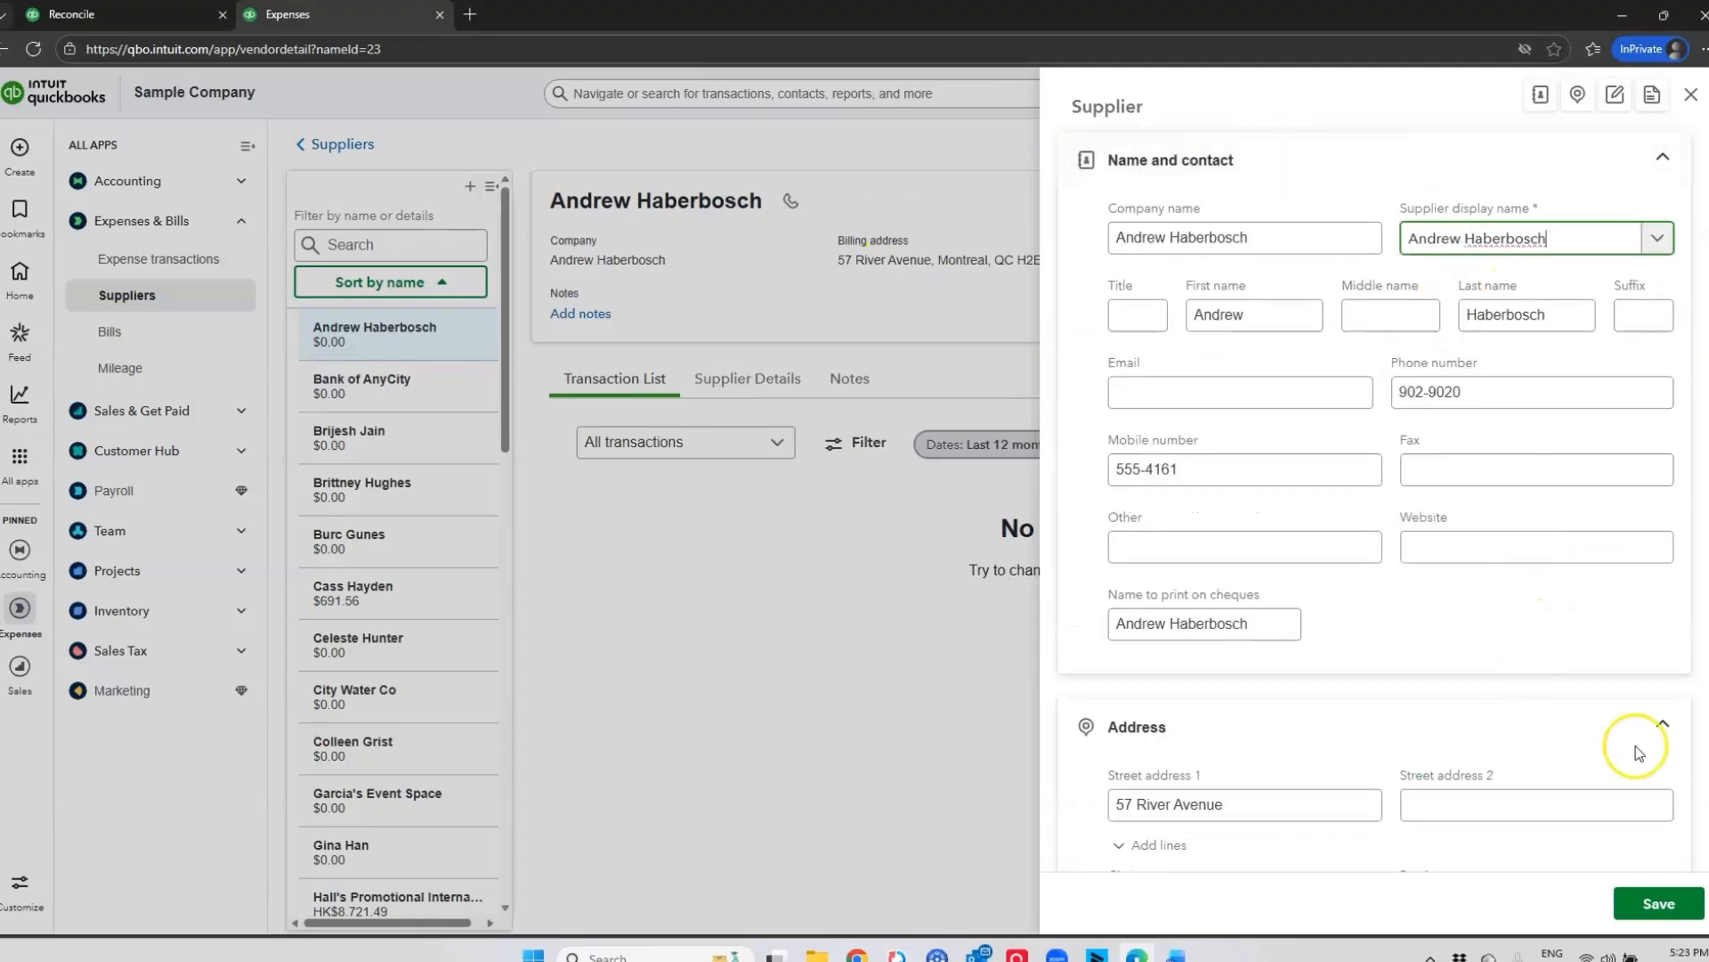
{"action": "left_click", "coordinate": [1658, 903]}
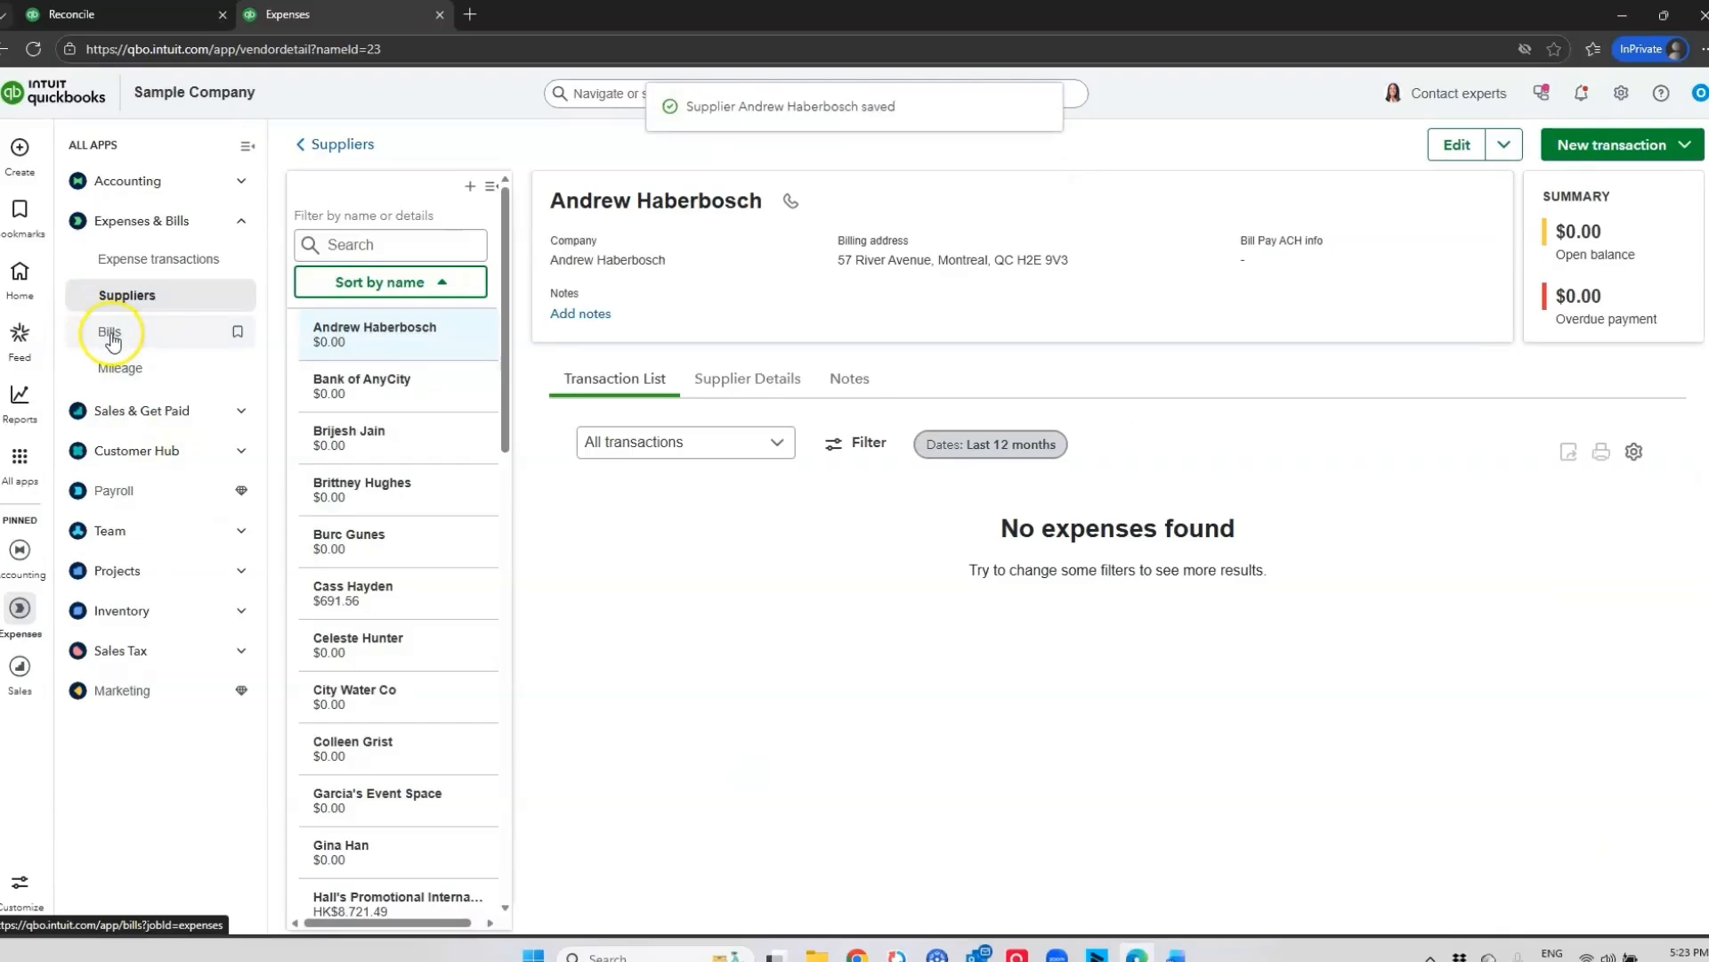
- View the expense transactions list and the suppliers area, and open the Bills page
{"action": "left_click", "coordinate": [100, 260]}
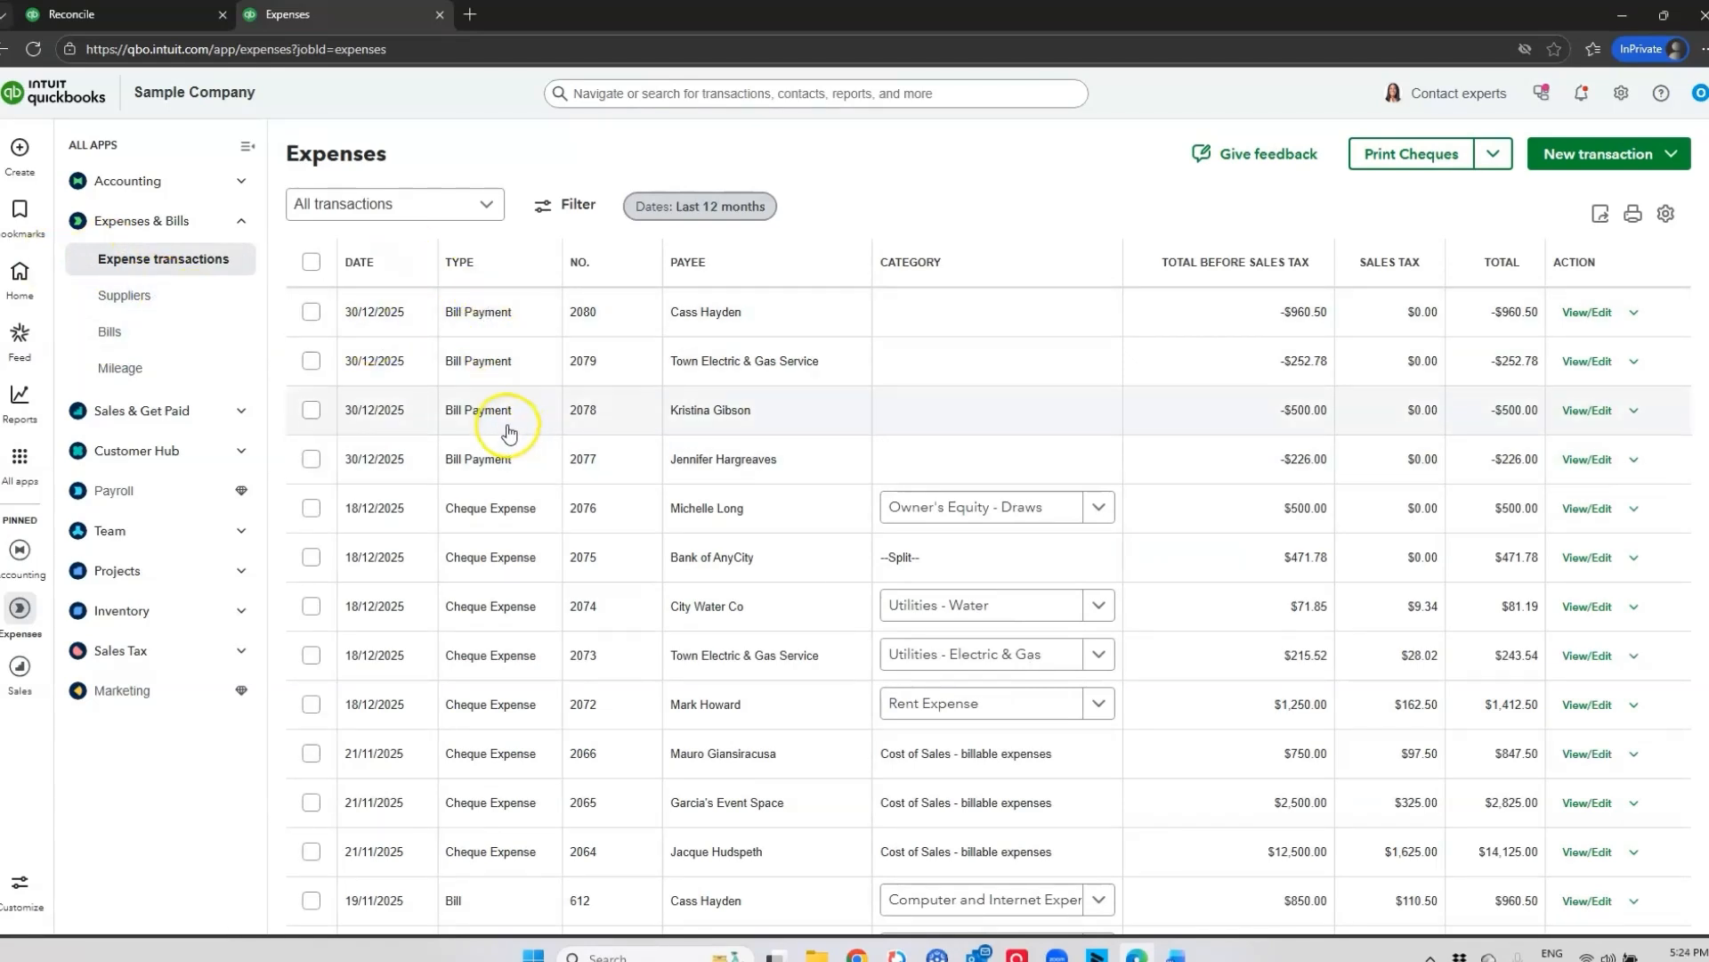
{"action": "left_click", "coordinate": [124, 295]}
{"action": "left_click", "coordinate": [130, 341]}
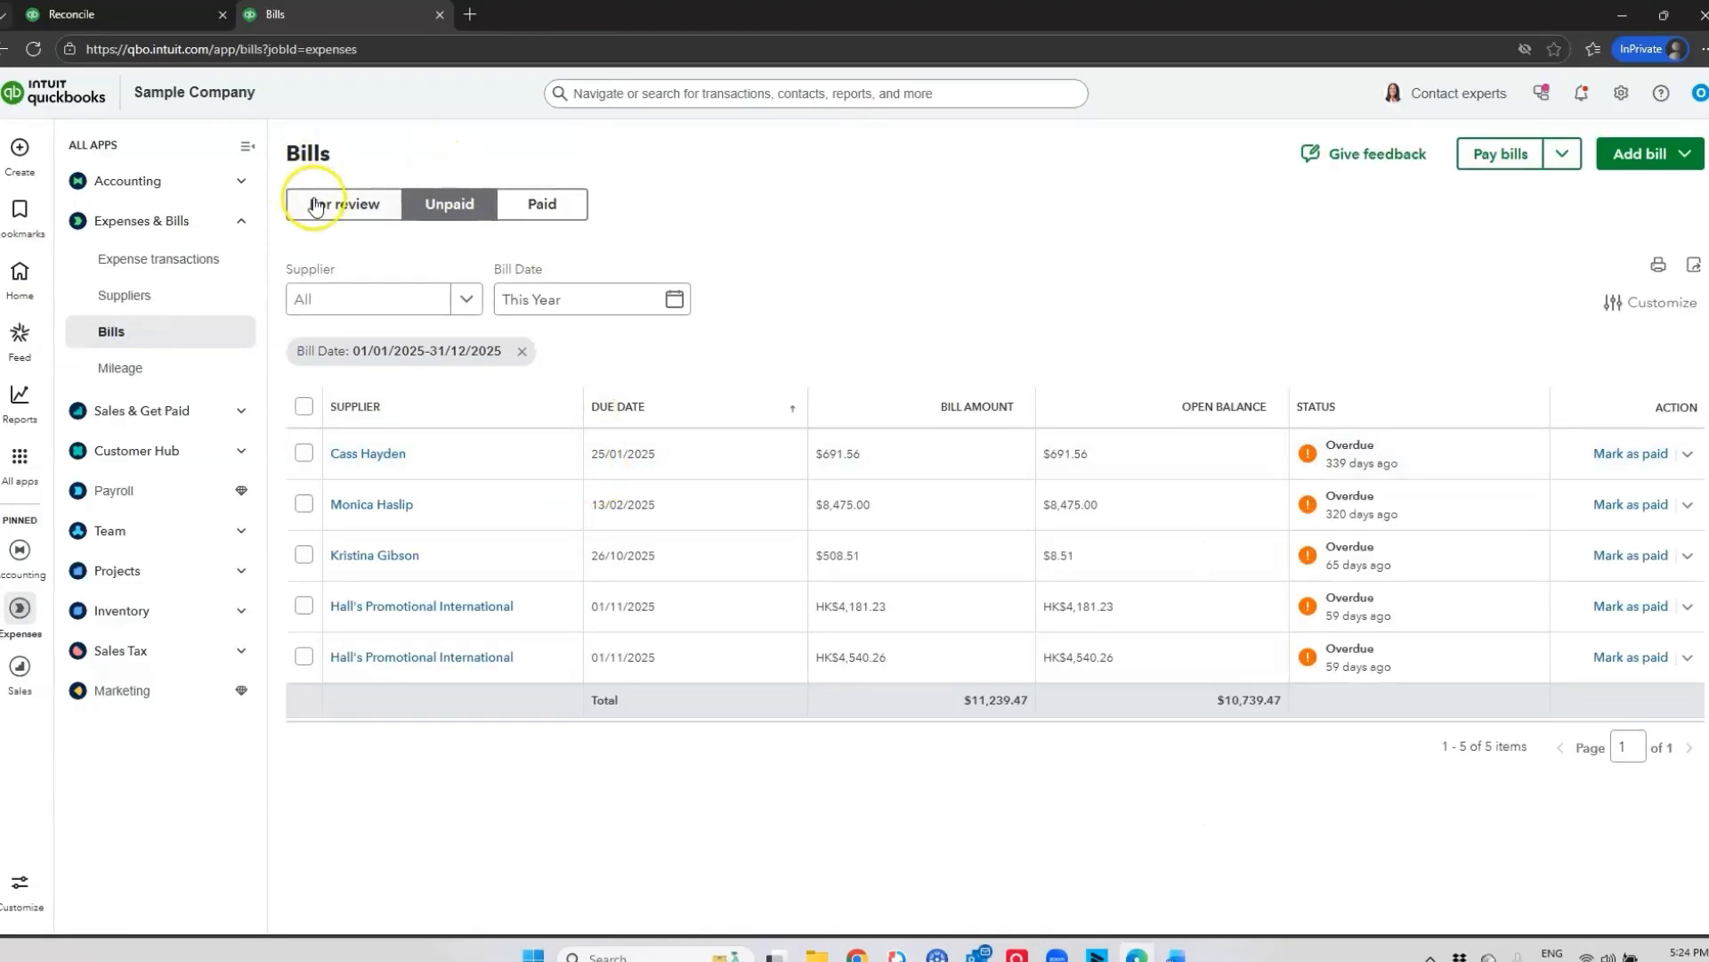
- Review the paid bills and the bills for review, and return to the unpaid bills
{"action": "left_click", "coordinate": [556, 212]}
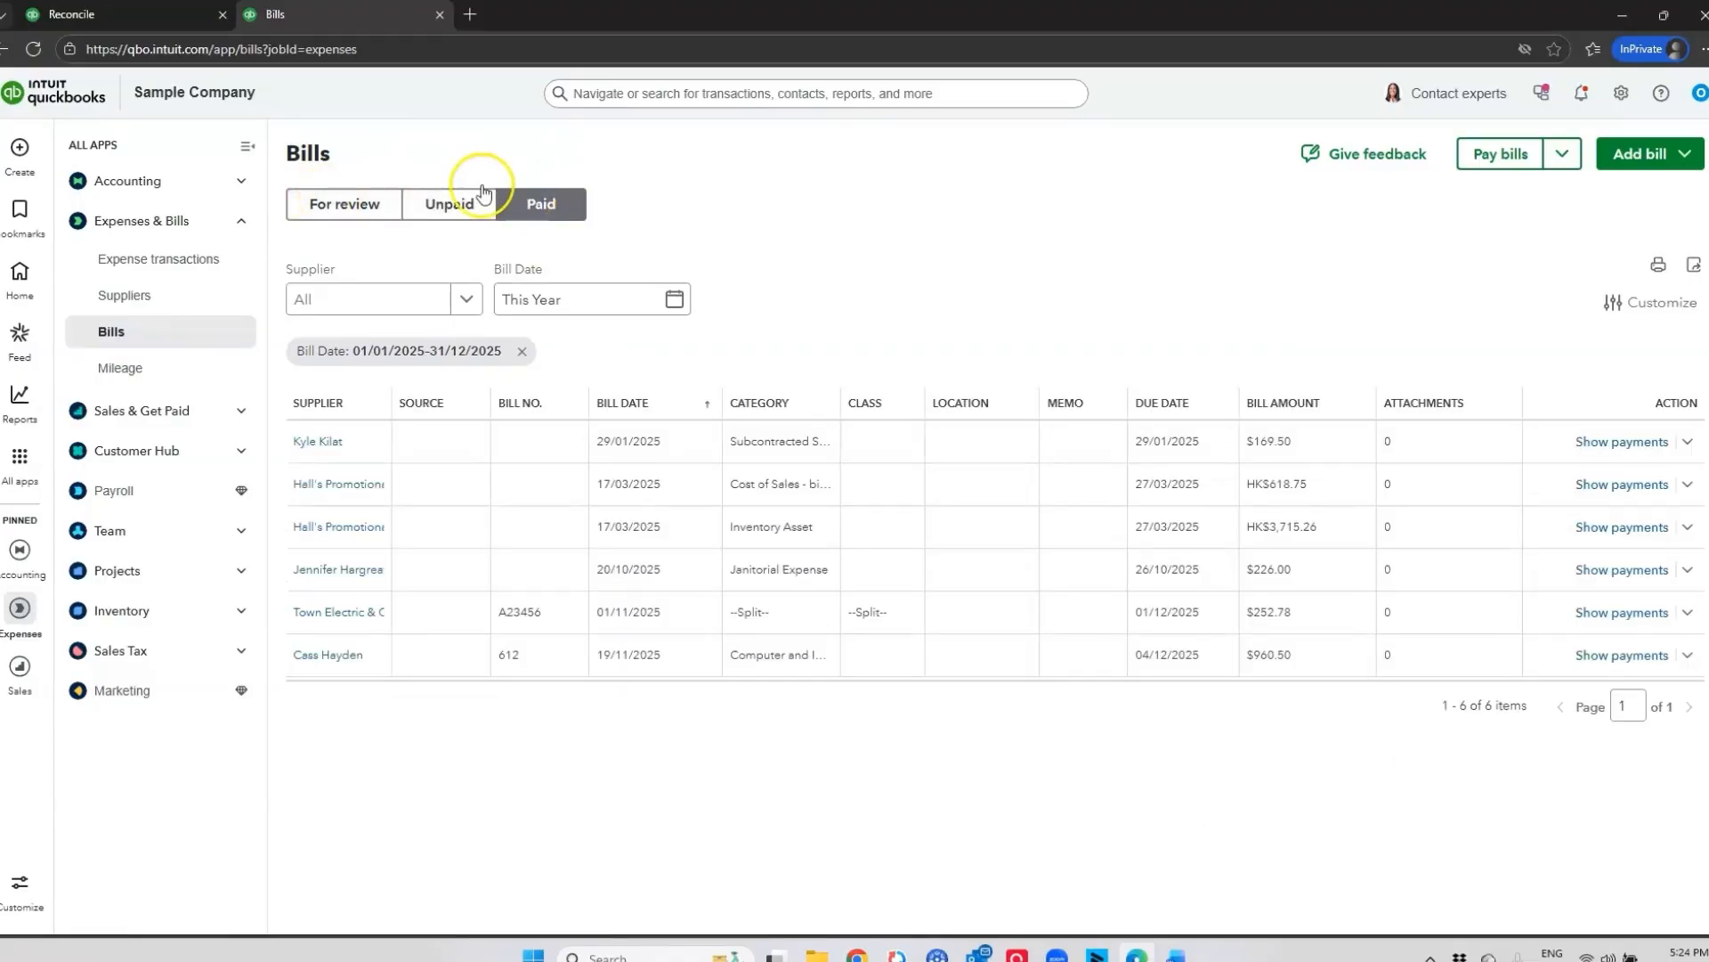
{"action": "left_click", "coordinate": [351, 206]}
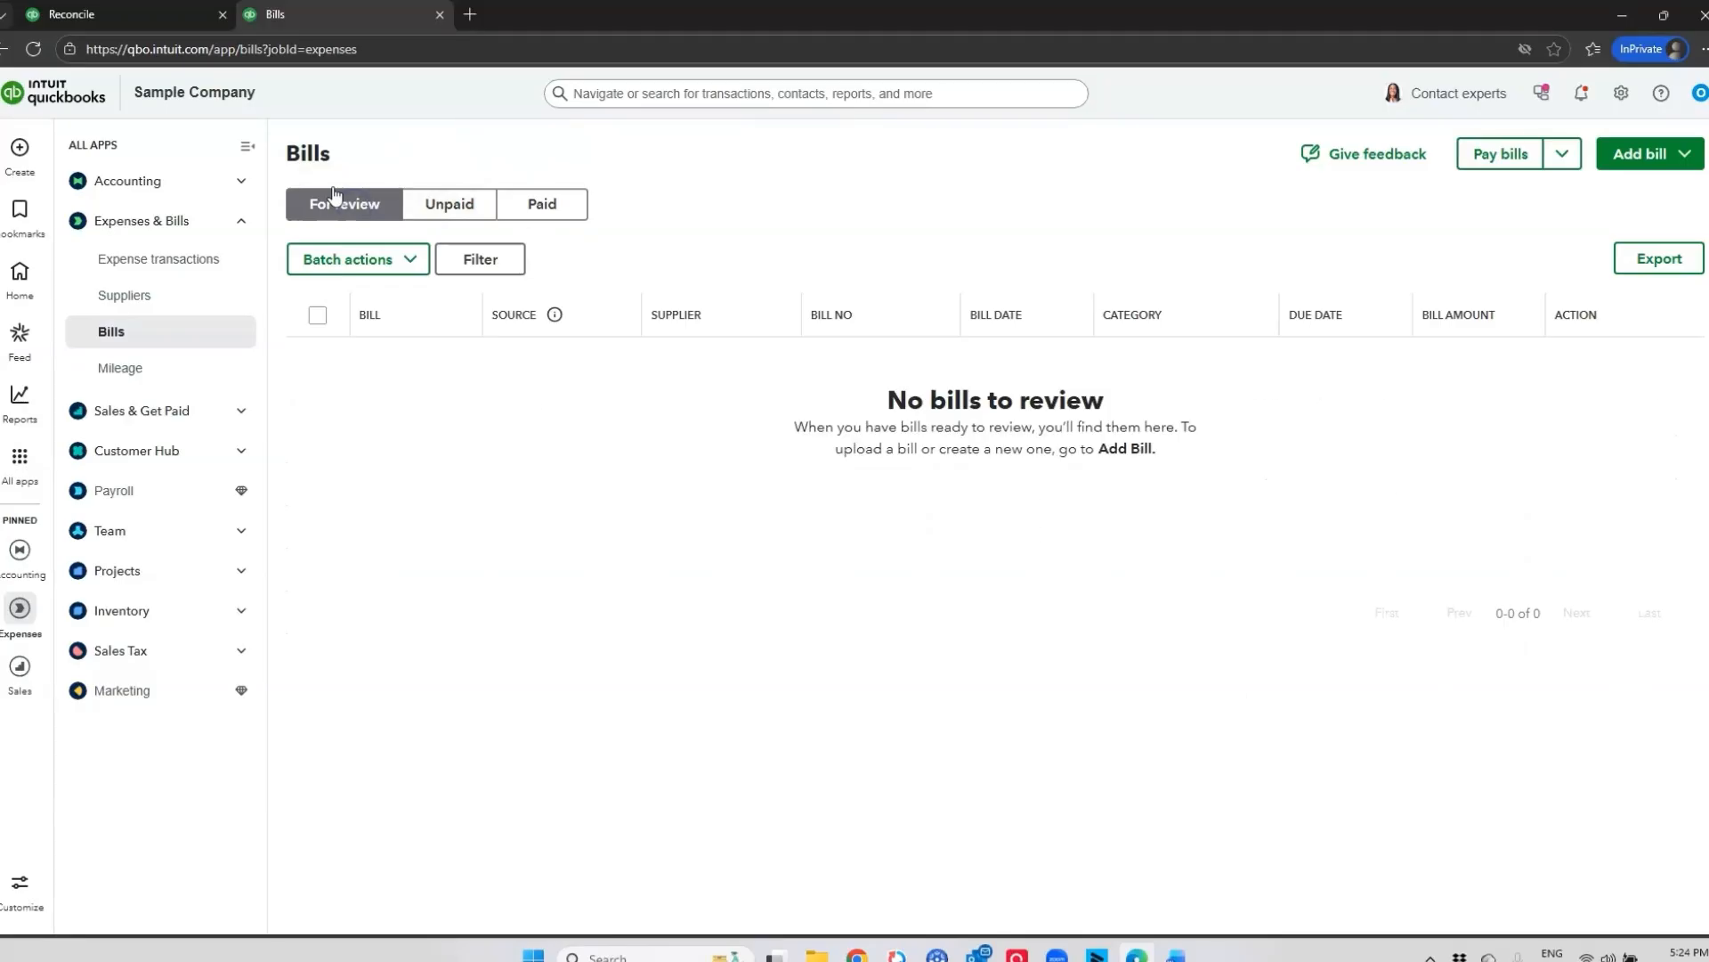
{"action": "left_click", "coordinate": [447, 205]}
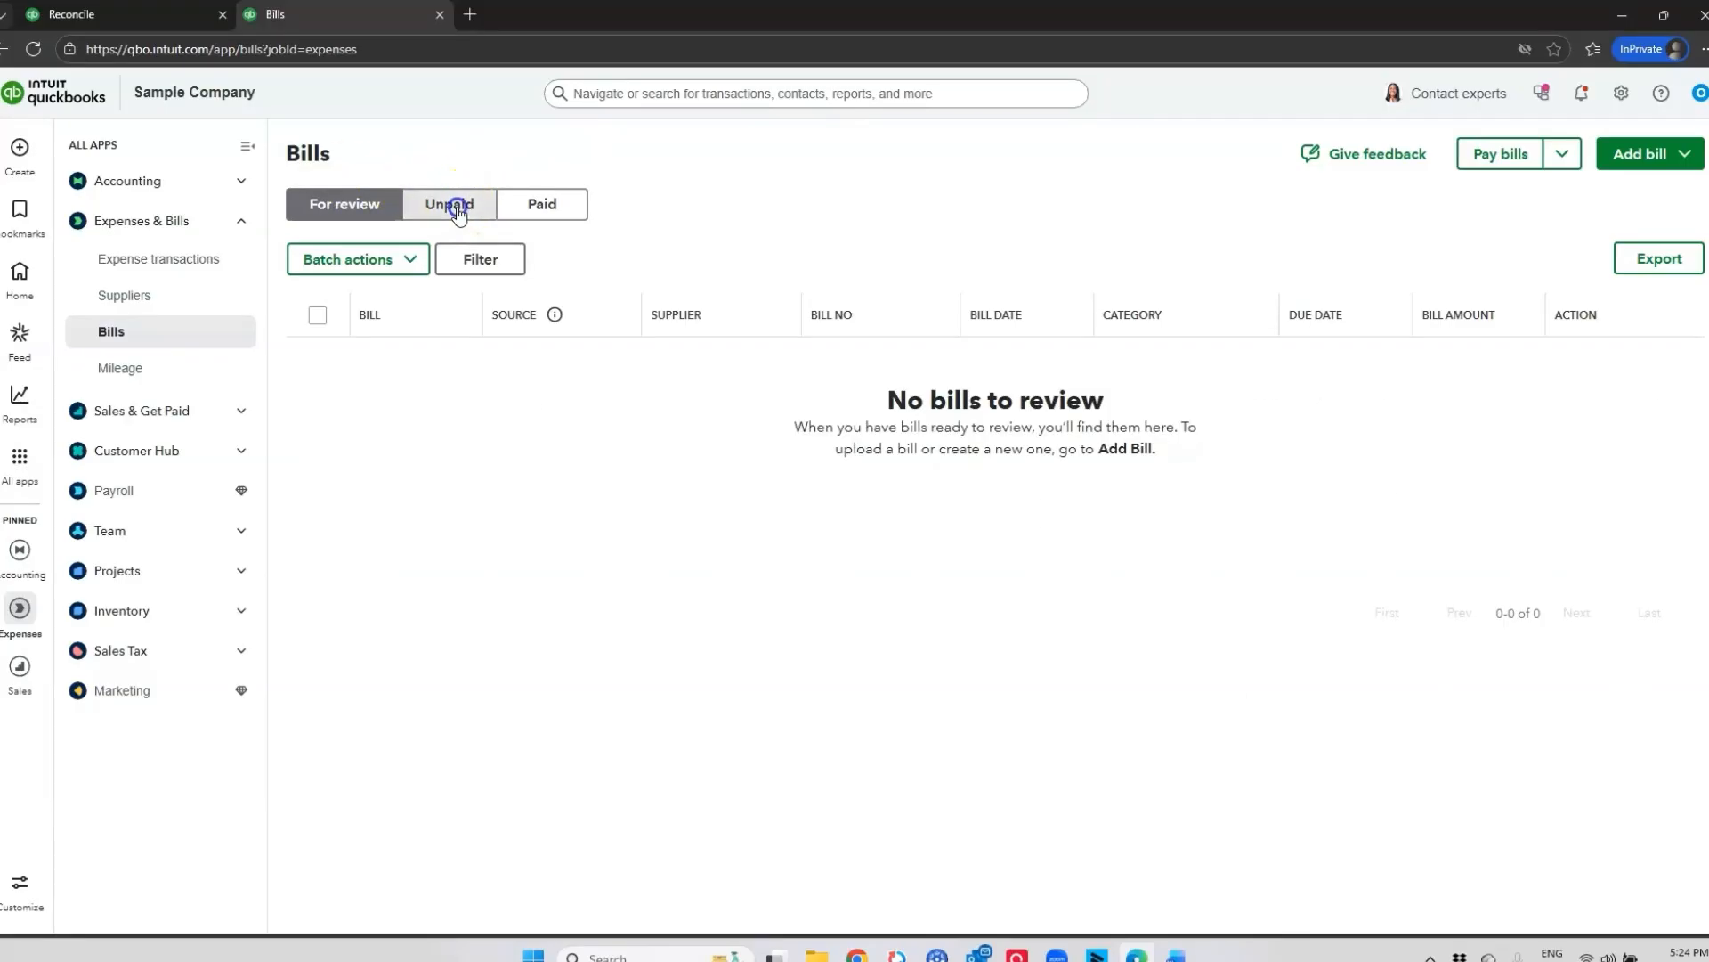